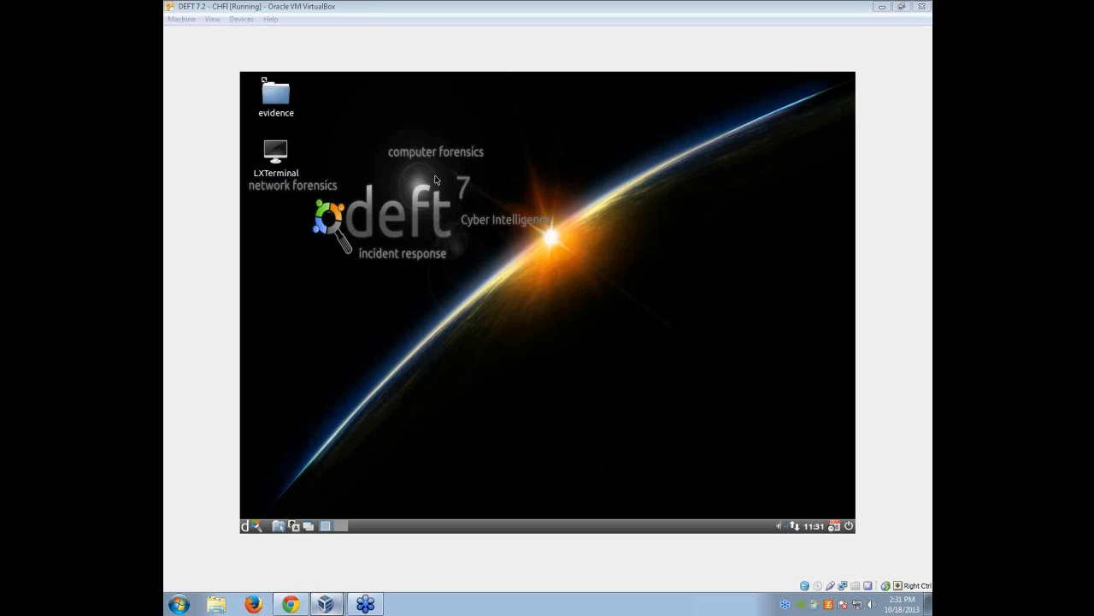
# Open LXTerminal and become root with sudo su and the account password.
pyautogui.doubleClick(275, 158)
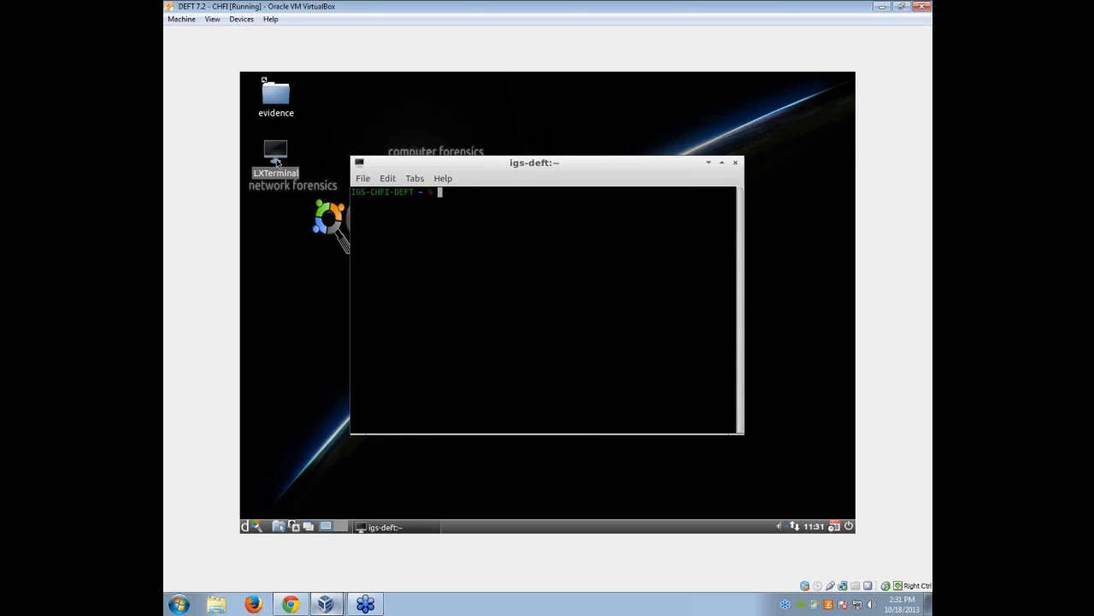
pyautogui.moveTo(442, 166); pyautogui.dragTo(466, 158)
pyautogui.write('do su')
pyautogui.press('Return')
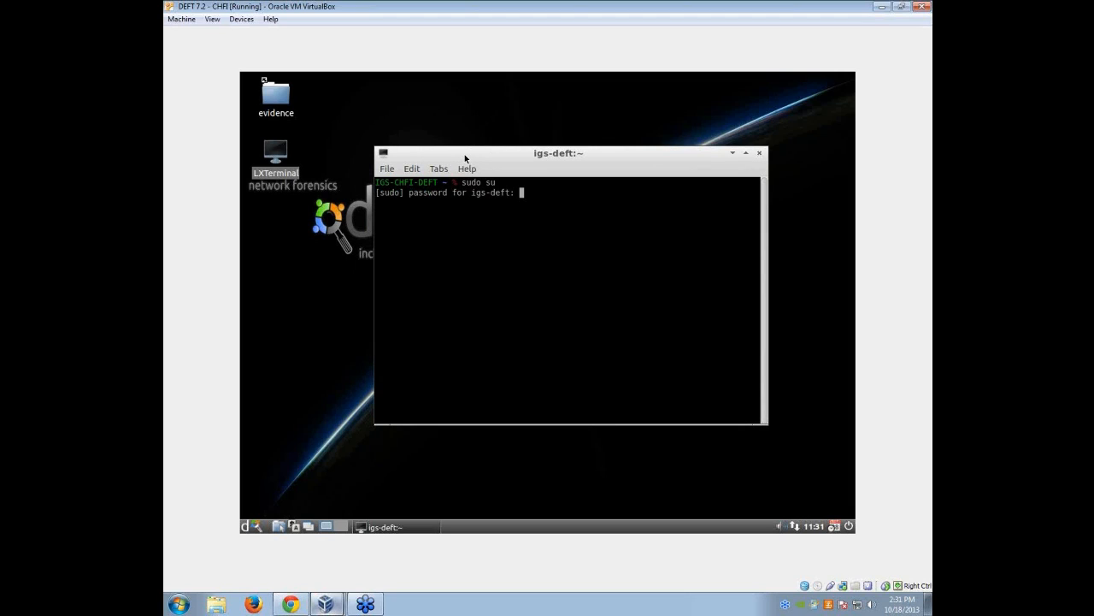
pyautogui.press('Return')
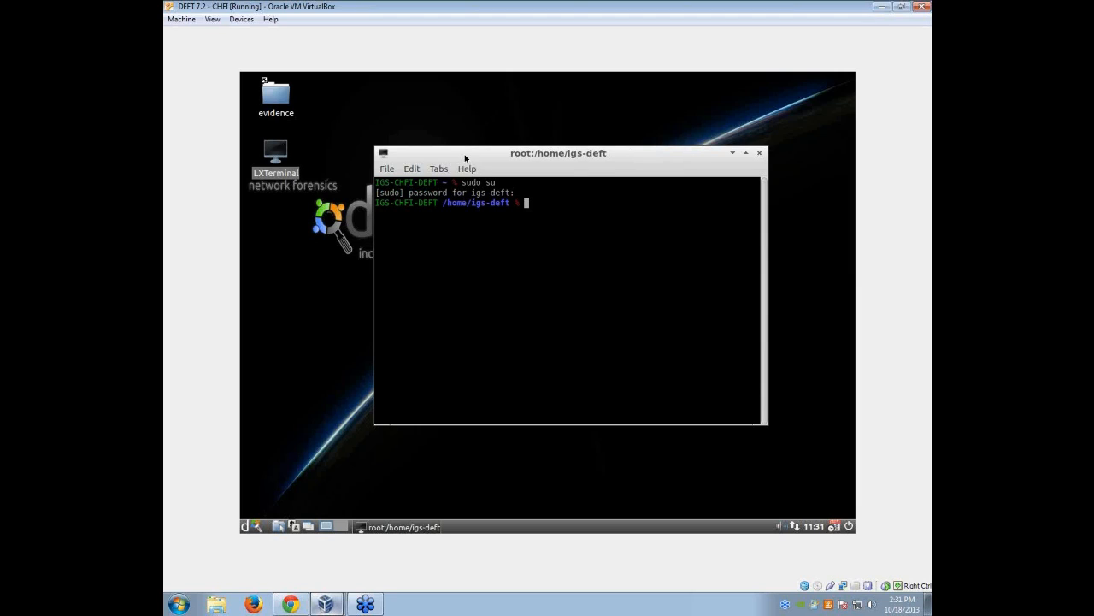
# Change into /opt/evidence/ and type the wget command for igstraining.net's image.zip.
pyautogui.write('cd /opt/evidence/')
pyautogui.press('Return')
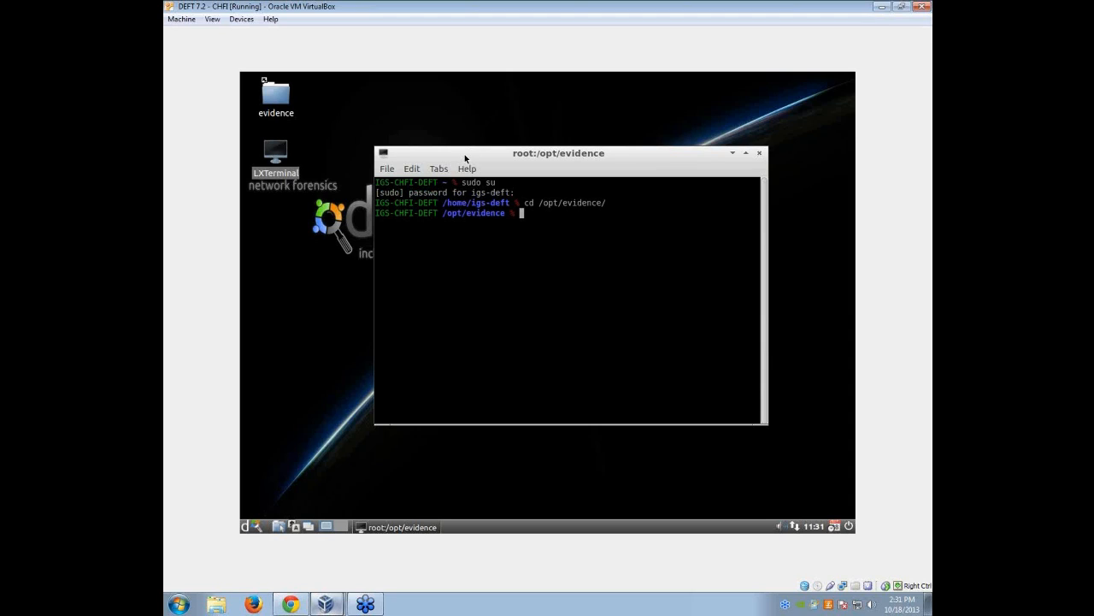
pyautogui.write('wget htt')
pyautogui.write('p://ww')
pyautogui.write('w.igstr')
pyautogui.write('aining')
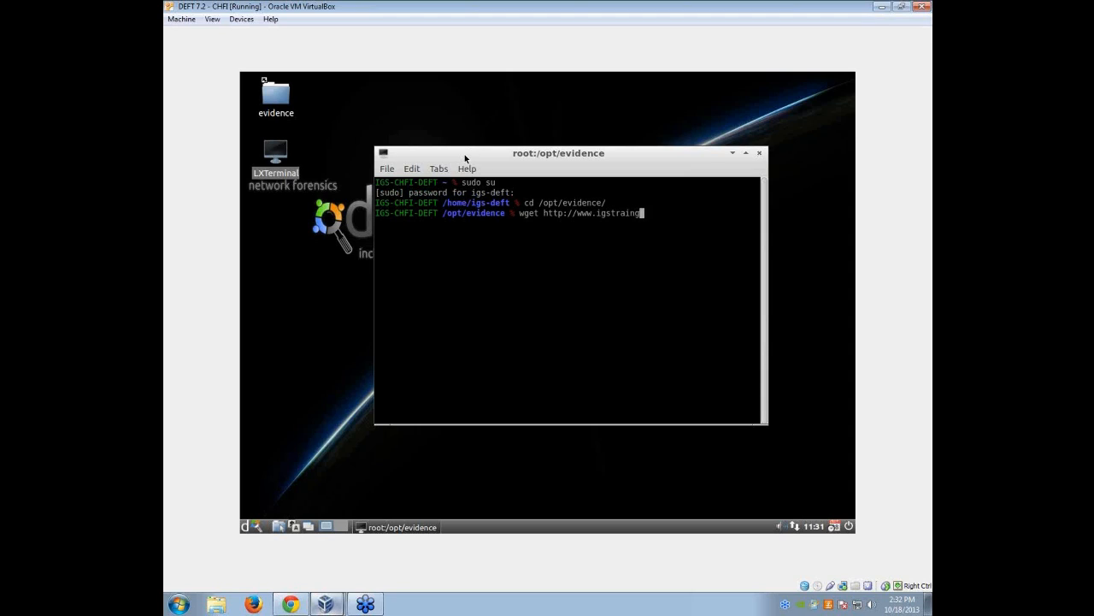
pyautogui.write('.net/image.zip')
# Download image.zip into the evidence folder and unzip it.
pyautogui.press('Return')
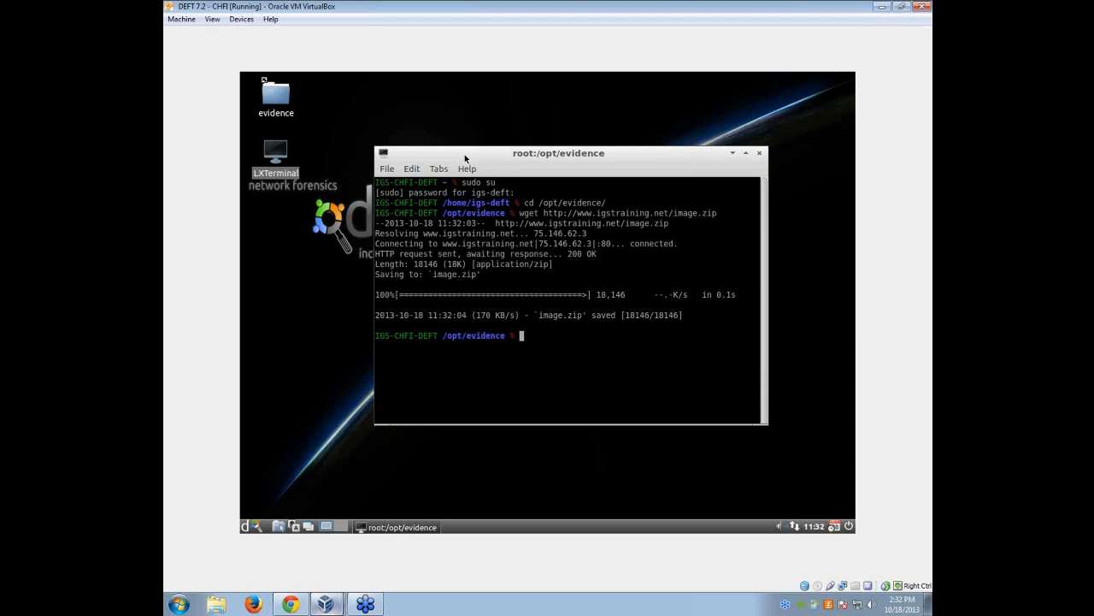
pyautogui.write('unzip image.zip')
pyautogui.press('Return')
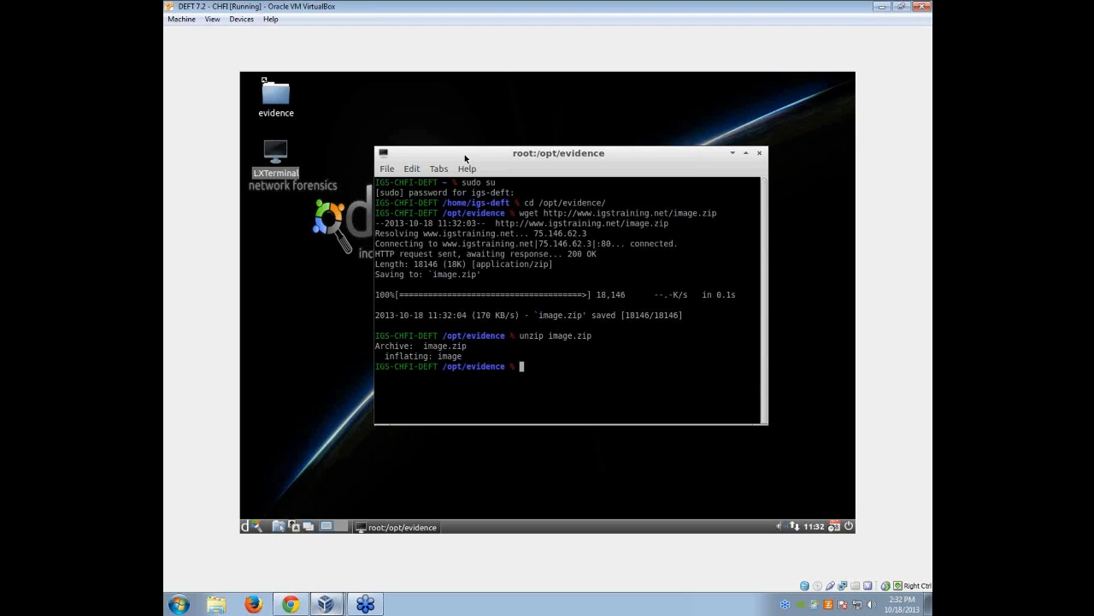
# Download and unzip scan26.zip, then run apt-get install bless.
pyautogui.write('wget http://www.igstraining.net/scan26.zip')
pyautogui.press('Return')
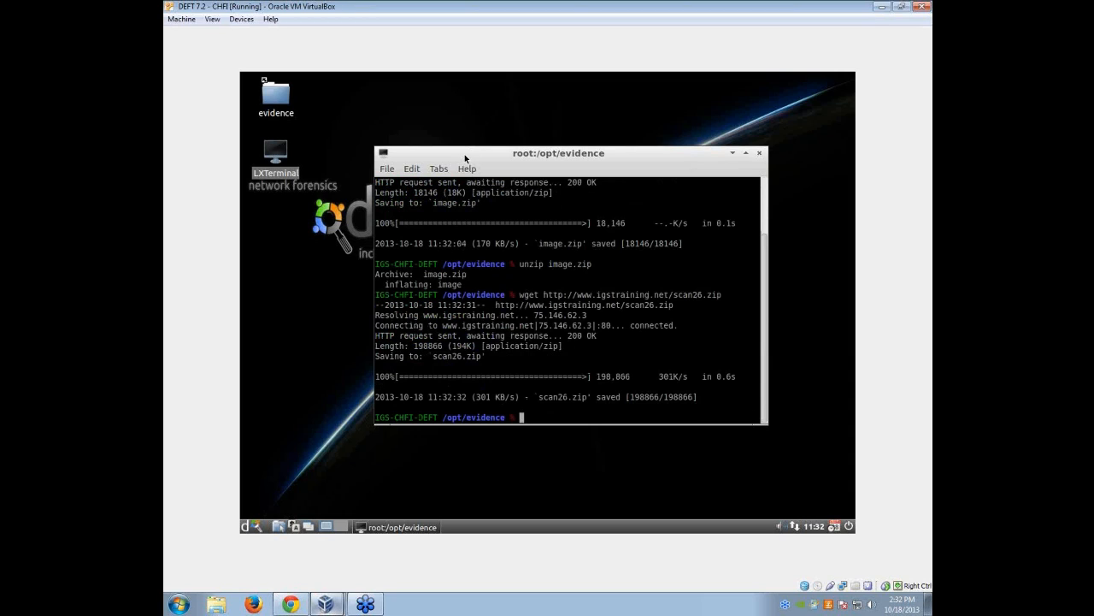
pyautogui.write('unzip scan26.zip')
pyautogui.press('Return')
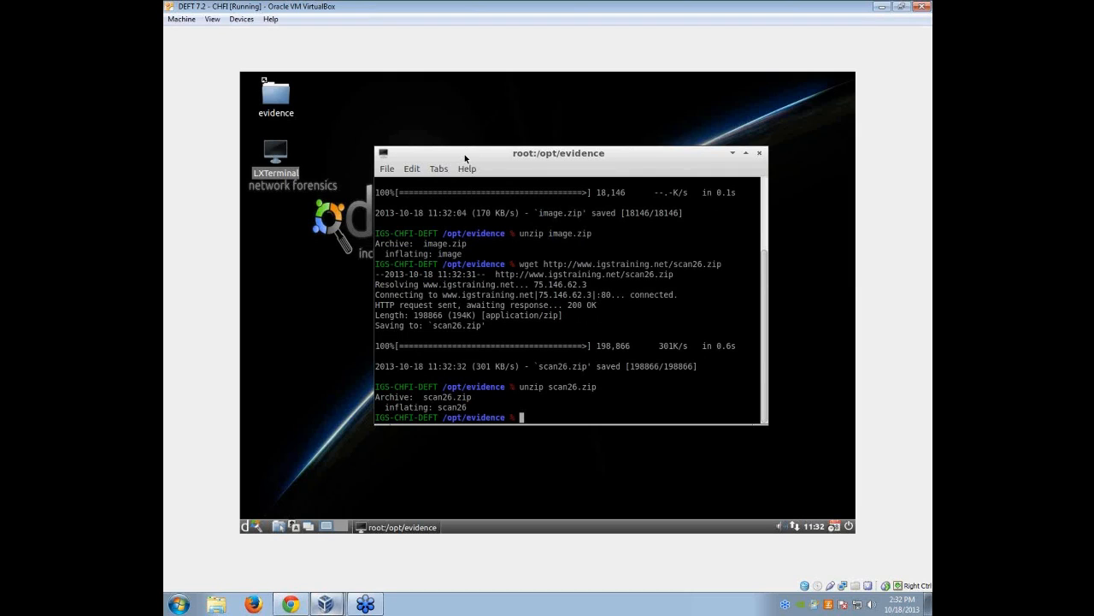
pyautogui.write('apt-get install bless')
pyautogui.press('Return')
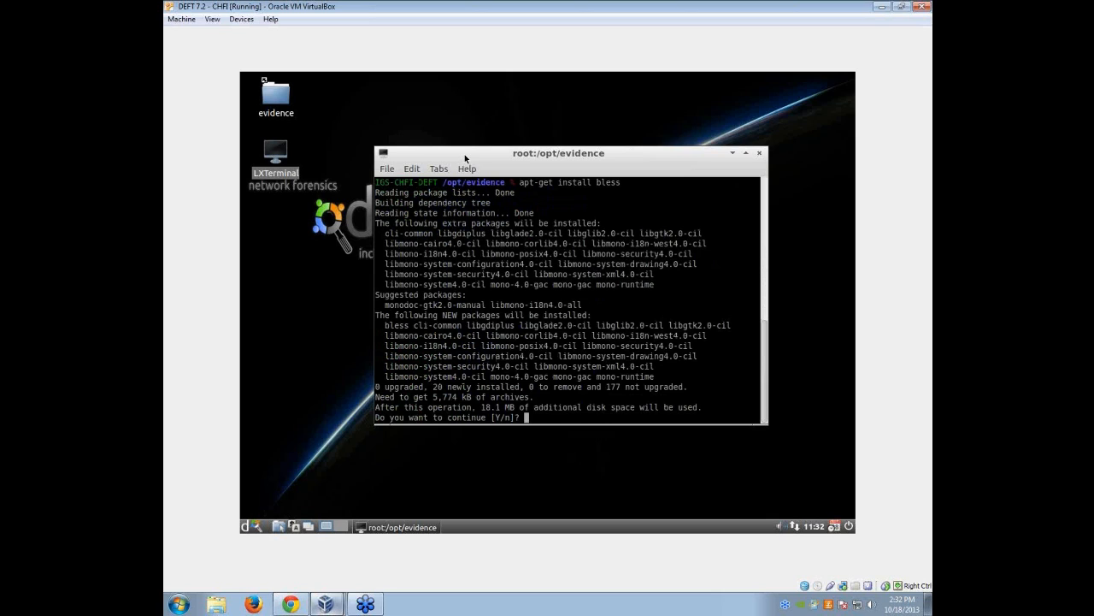
# Confirm the bless installation with y and move the terminal aside.
pyautogui.write('y')
pyautogui.press('Return')
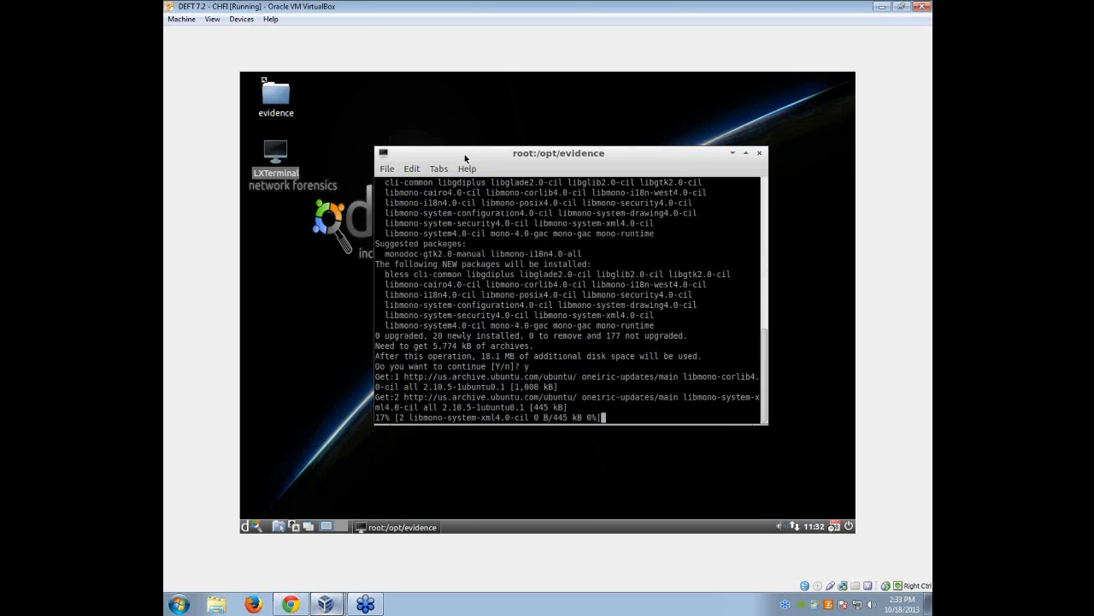
pyautogui.moveTo(457, 154); pyautogui.dragTo(540, 82)
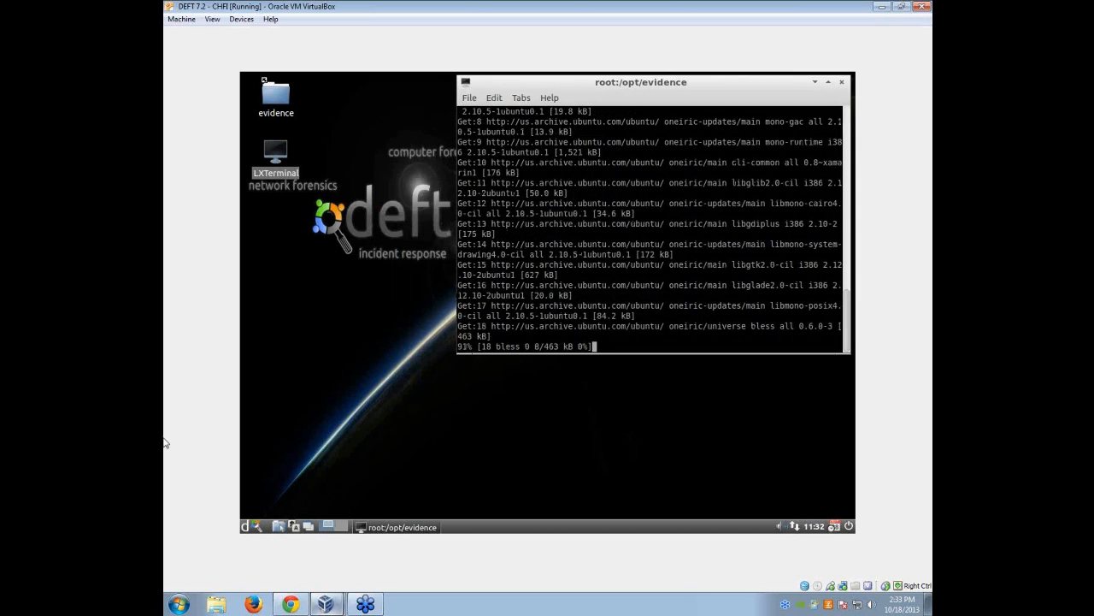
# Launch Autopsy from the DEFT Analysis tools menu and authenticate with sudo.
pyautogui.click(245, 526)
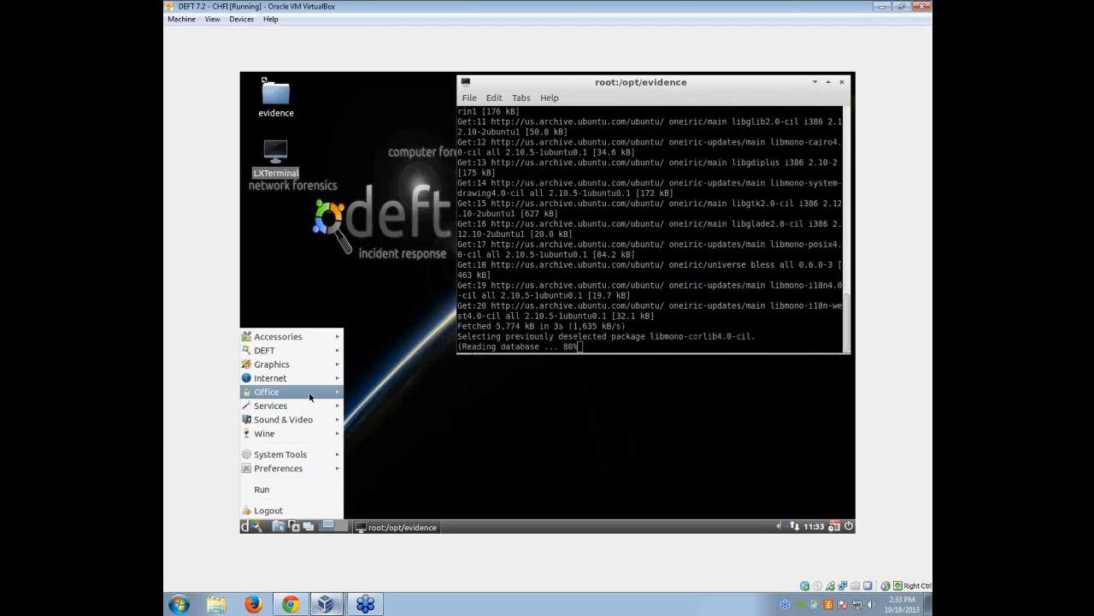
pyautogui.moveTo(313, 348)
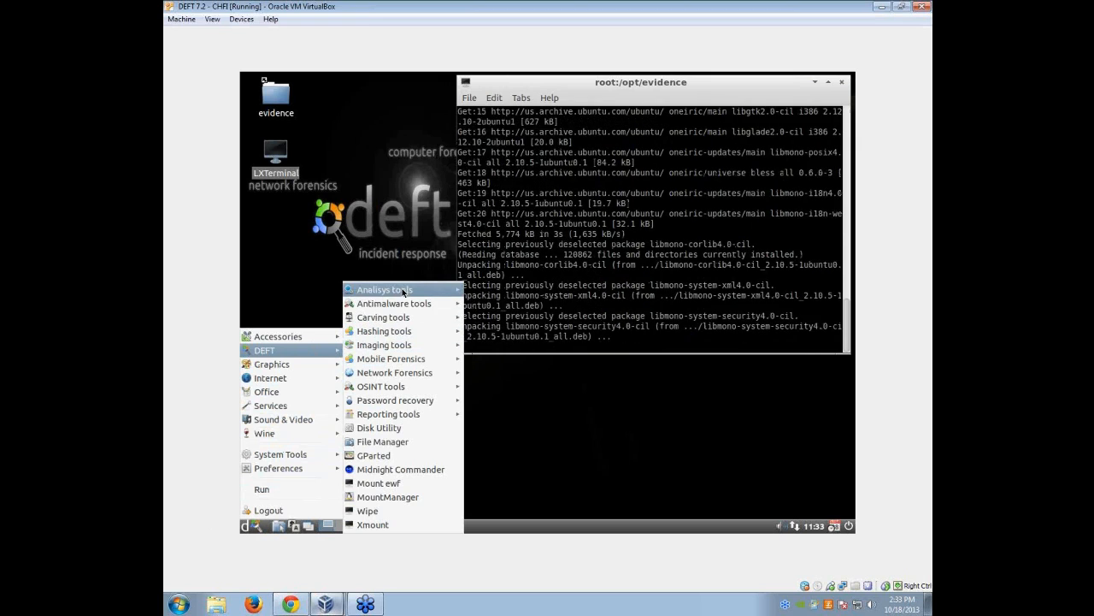
pyautogui.moveTo(403, 291)
pyautogui.click(470, 291)
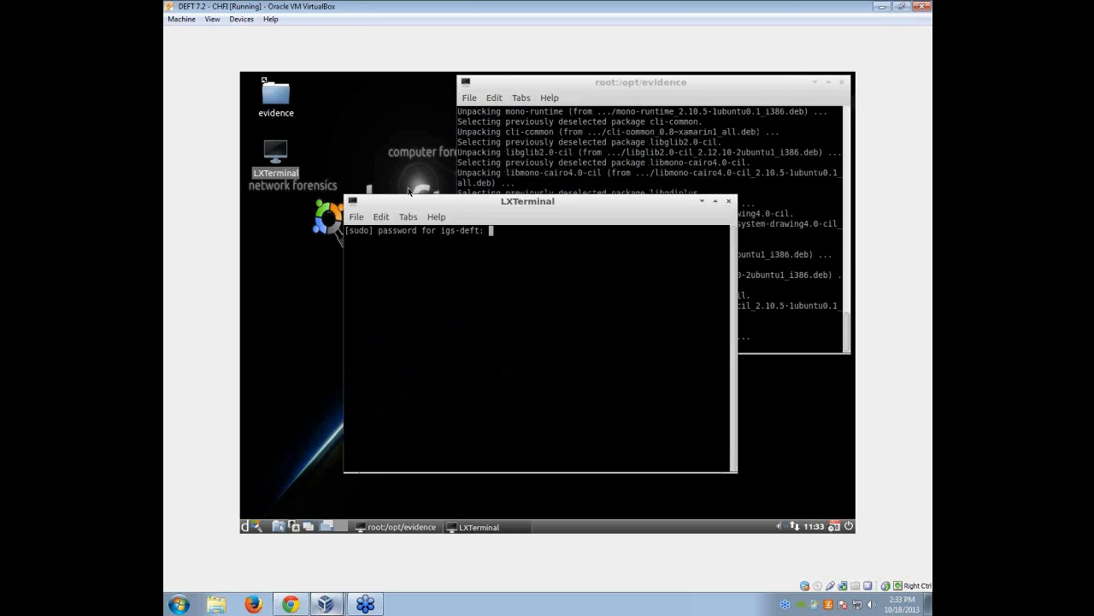
pyautogui.moveTo(426, 200); pyautogui.dragTo(369, 172)
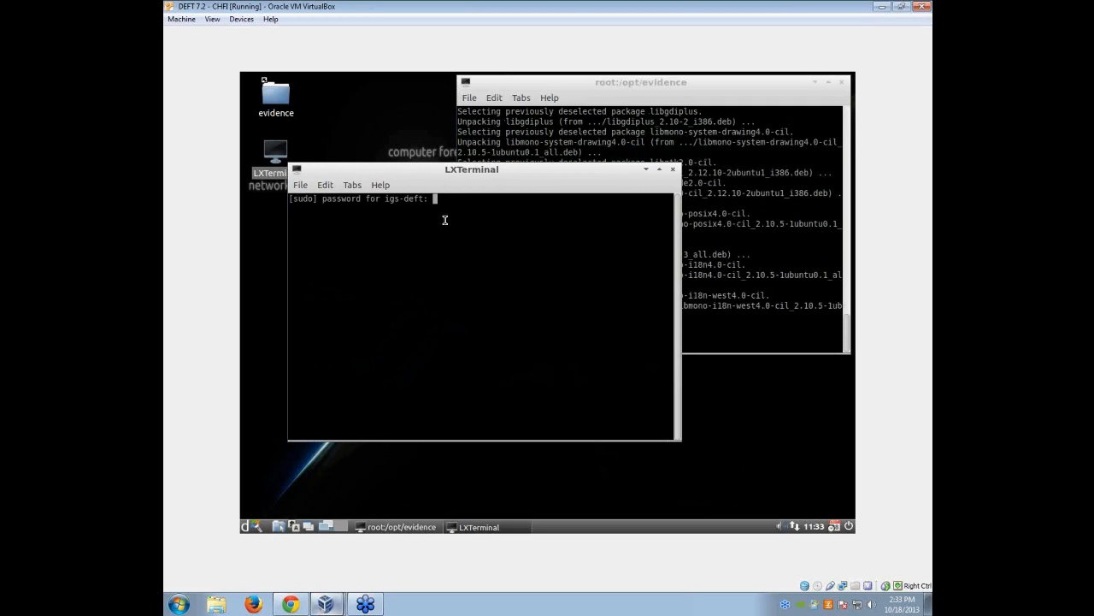
pyautogui.press('Return')
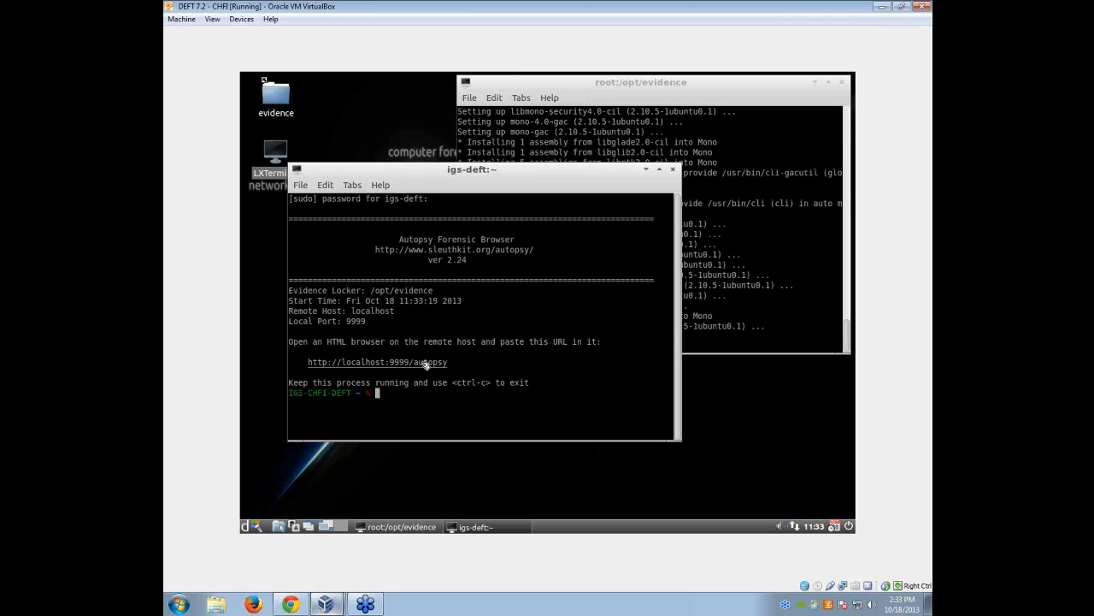
# Open Autopsy in maximized Firefox and create case Case1 with the investigator's name.
pyautogui.click(427, 366)
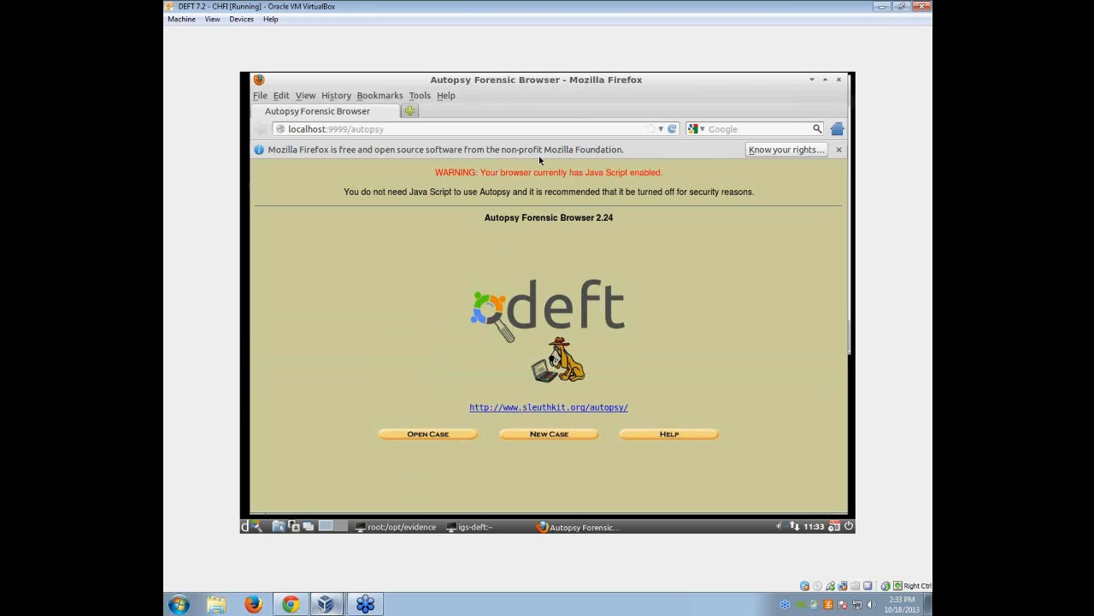
pyautogui.doubleClick(509, 80)
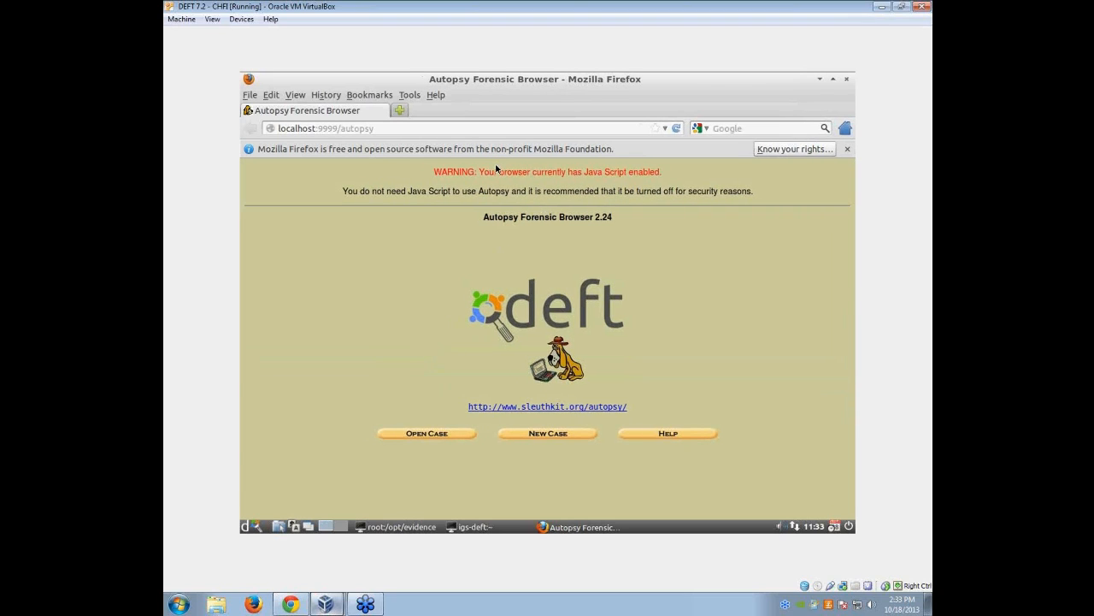
pyautogui.click(558, 434)
pyautogui.click(440, 247)
pyautogui.write('Case1')
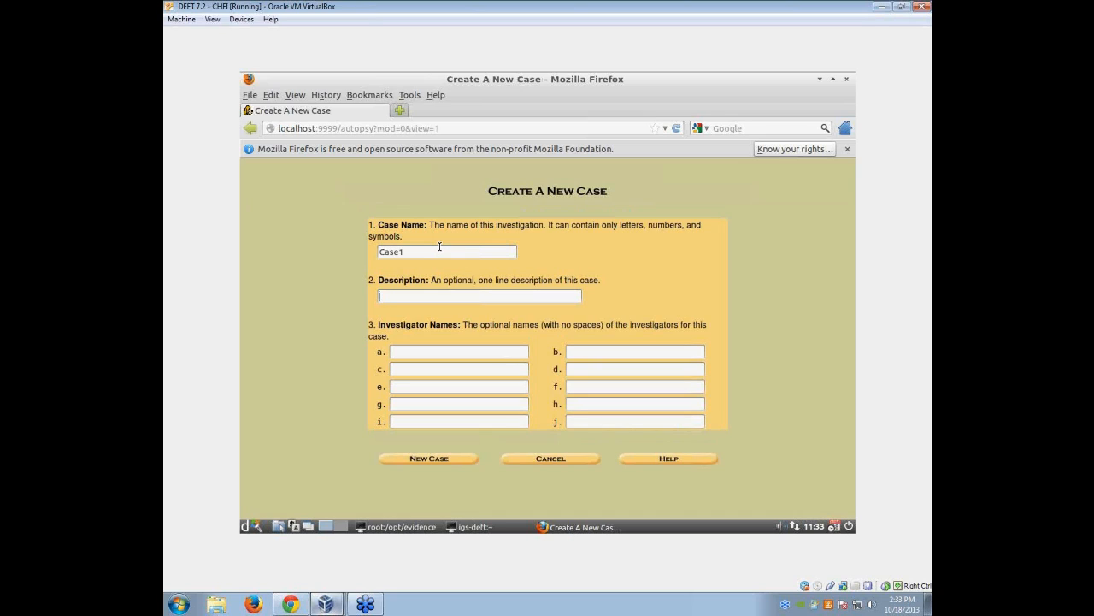
pyautogui.write('ChristianCrank')
pyautogui.press('BackSpace')
pyautogui.press('BackSpace')
pyautogui.press('BackSpace')
pyautogui.press('BackSpace')
pyautogui.write('rank')
pyautogui.click(441, 458)
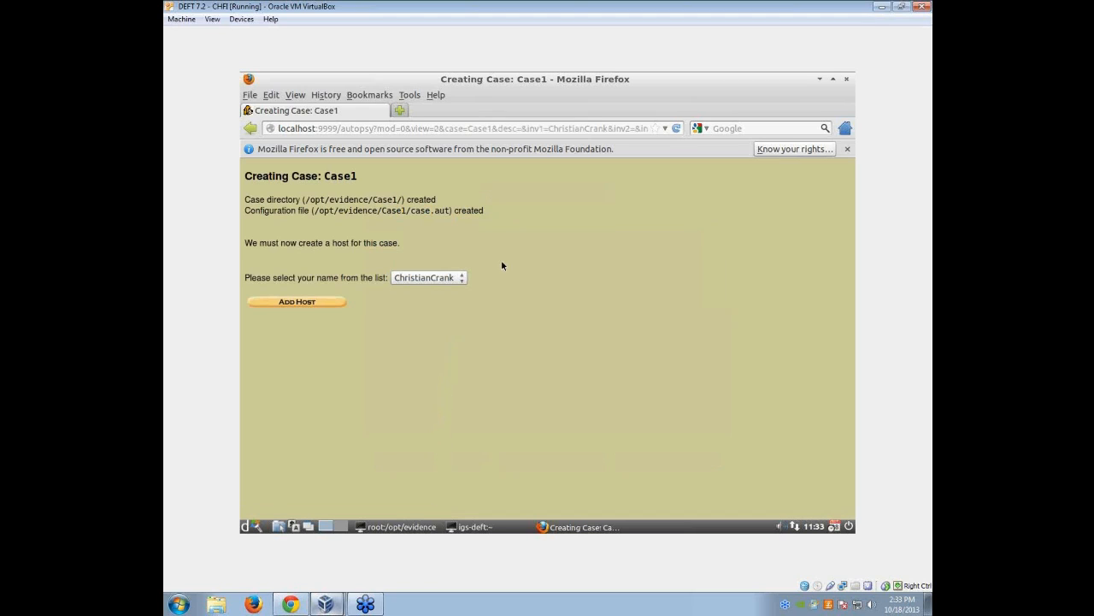
# Add host1 to Case1 with default settings.
pyautogui.click(296, 303)
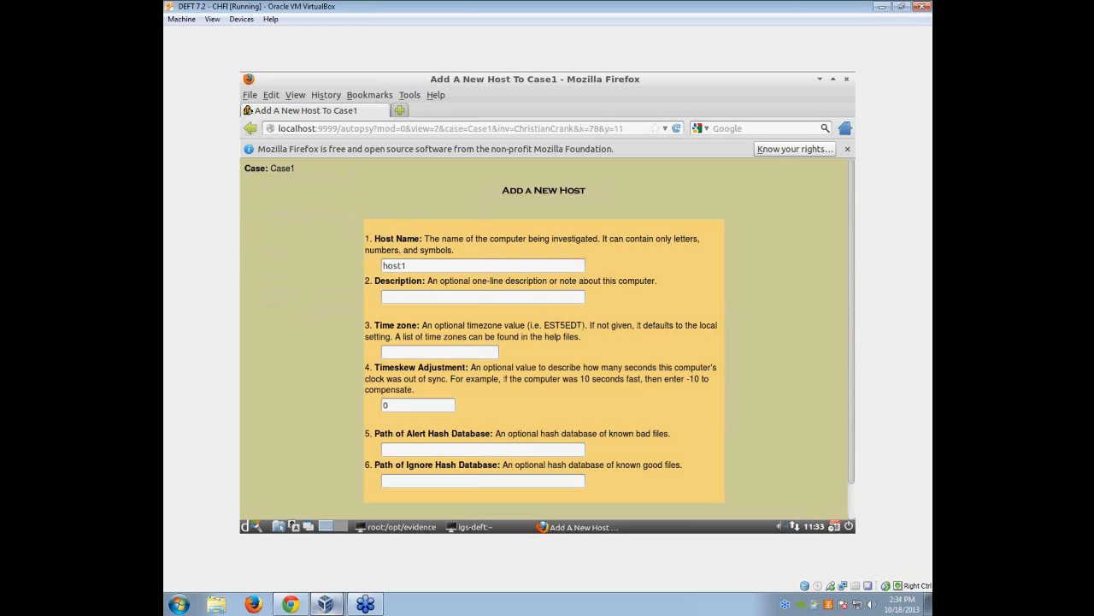
pyautogui.scroll(-1, 385, 292)
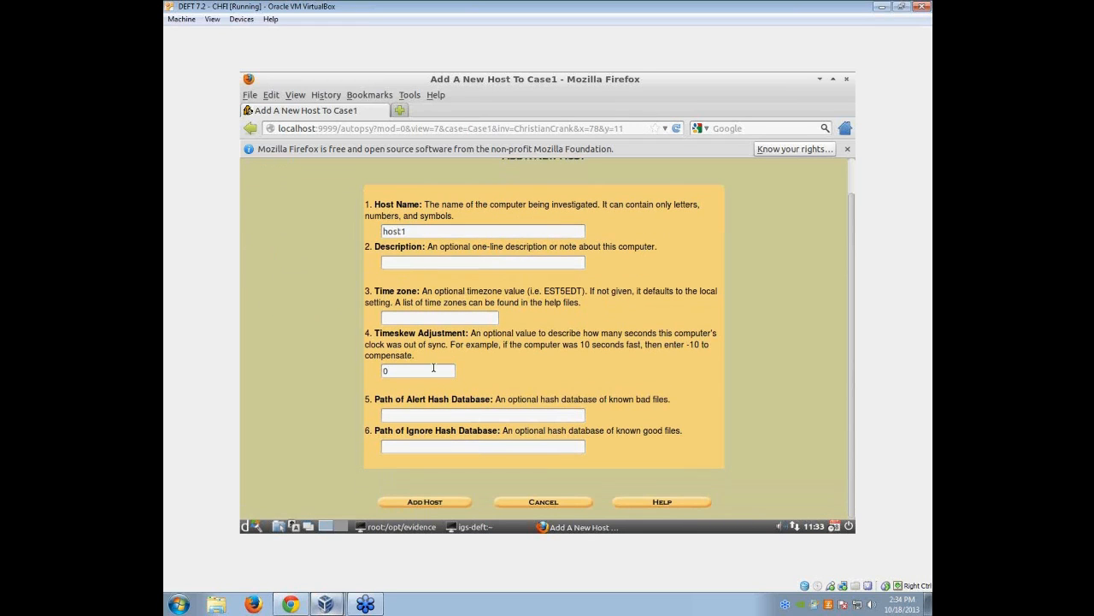
pyautogui.click(413, 506)
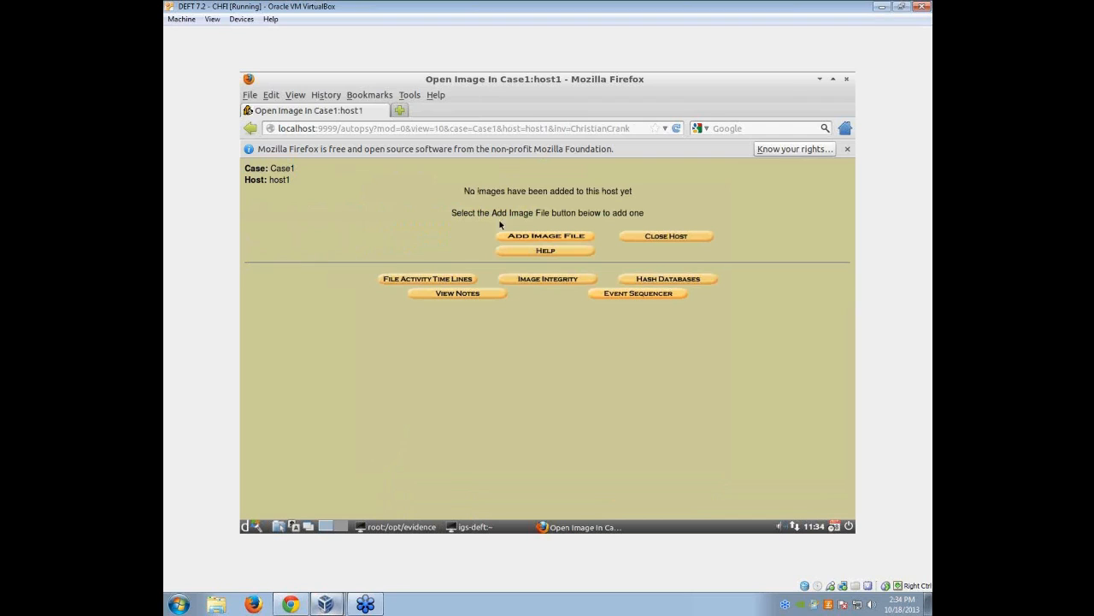
# Add /opt/evidence/image to host1 as a copied volume image, calculating and verifying its MD5.
pyautogui.click(524, 240)
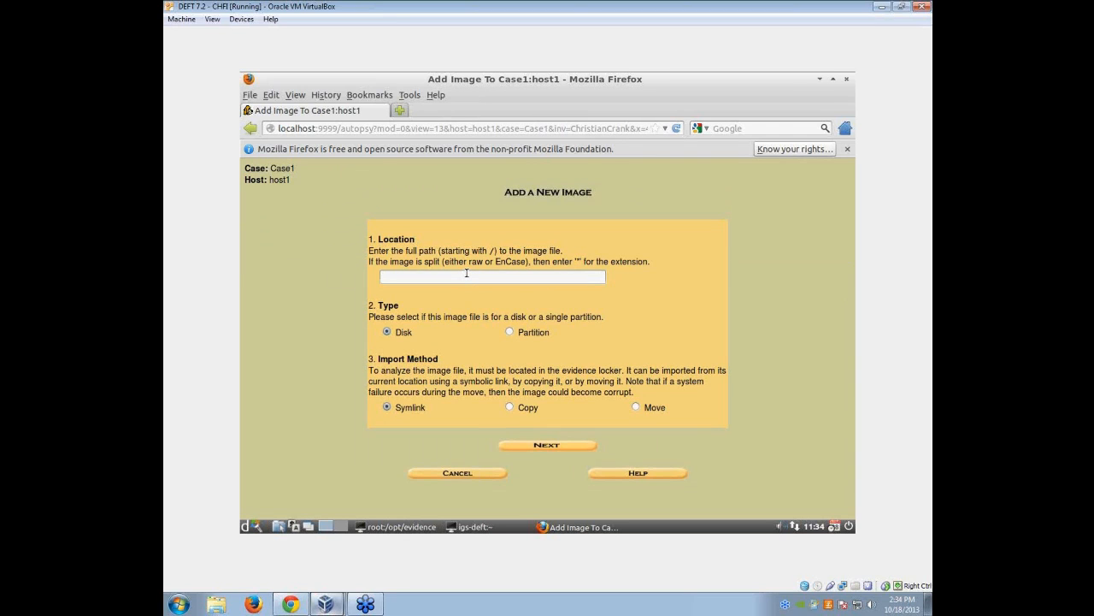
pyautogui.write('/opt/evidence/image')
pyautogui.click(512, 406)
pyautogui.click(525, 447)
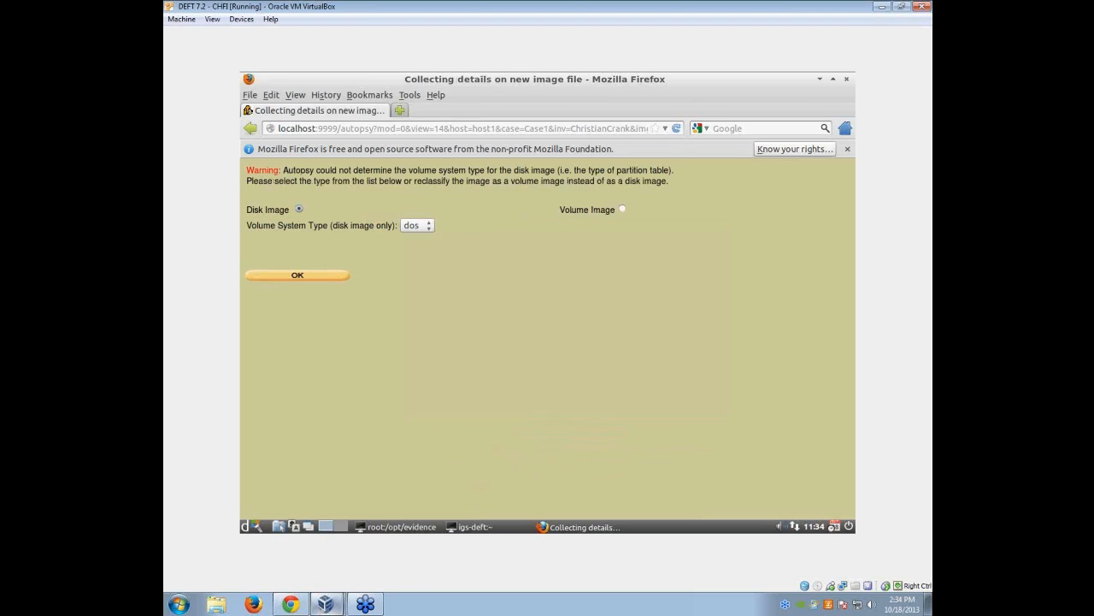
pyautogui.click(623, 209)
pyautogui.click(323, 275)
pyautogui.click(386, 257)
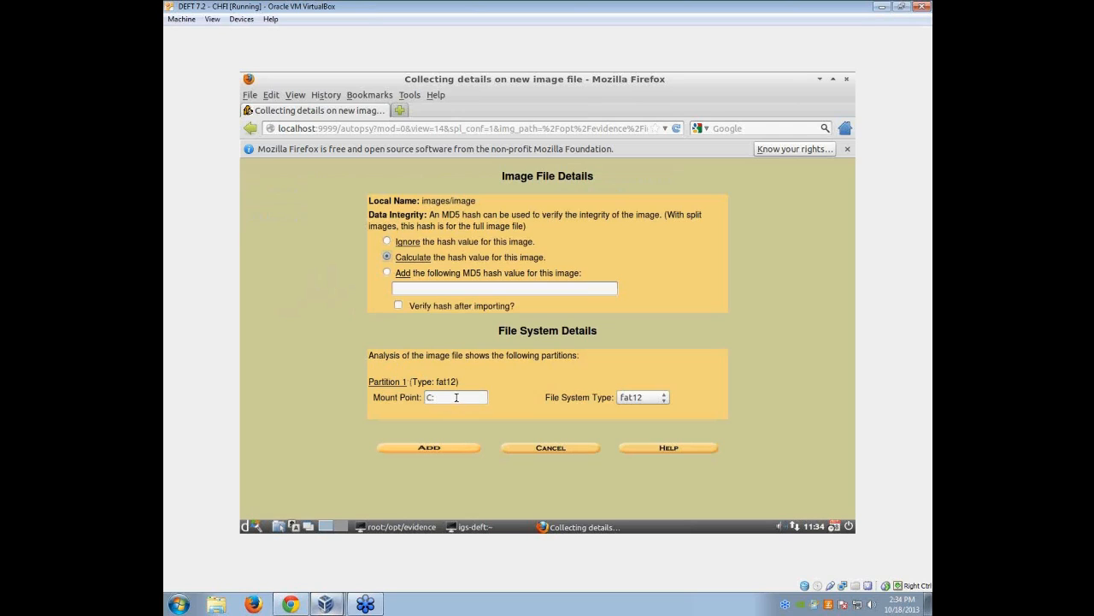
pyautogui.click(398, 306)
pyautogui.click(439, 450)
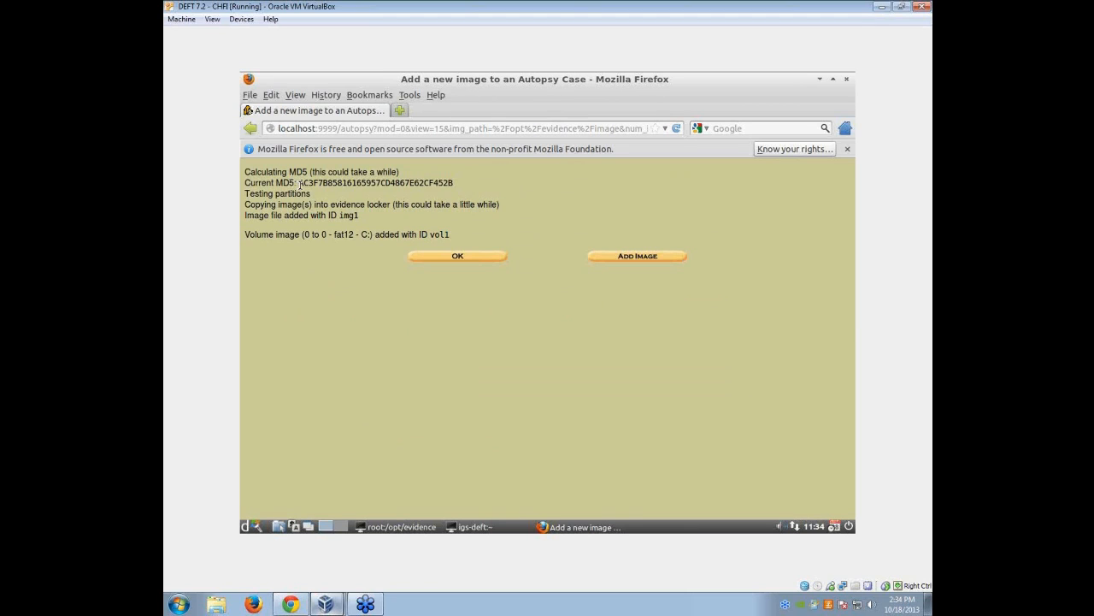
# Copy the calculated MD5 hash value from the Autopsy page.
pyautogui.moveTo(298, 183); pyautogui.dragTo(462, 182)
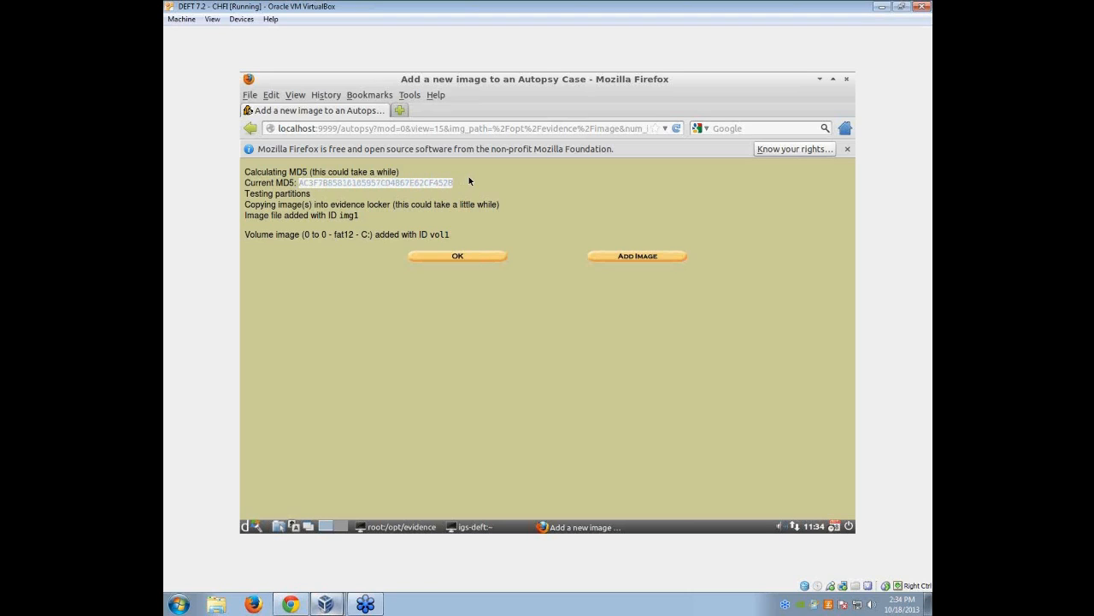
pyautogui.rightClick(420, 183)
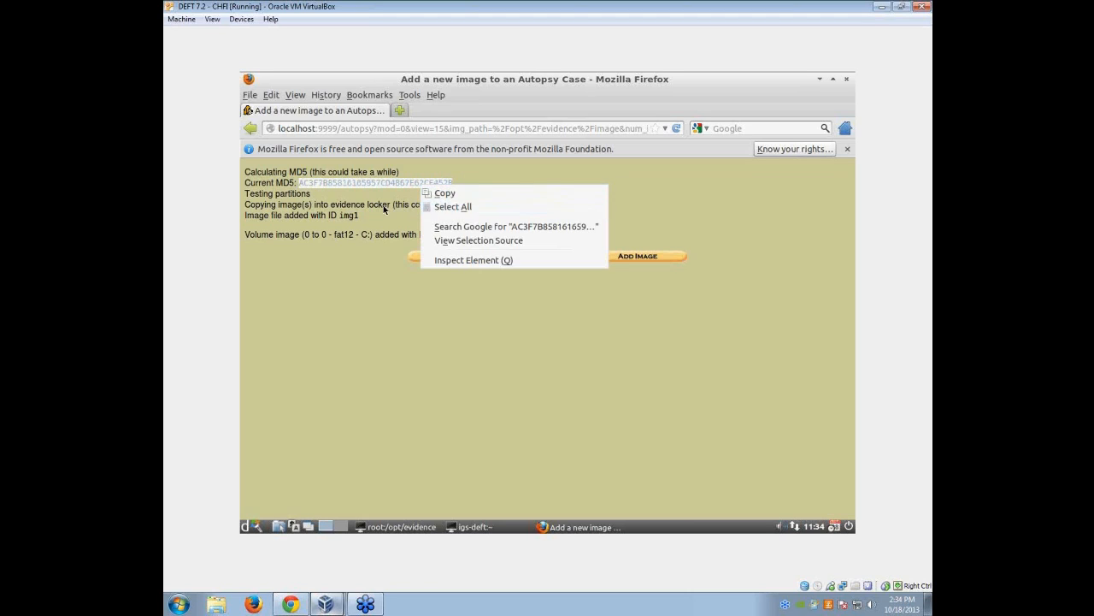
pyautogui.click(376, 201)
pyautogui.rightClick(366, 182)
pyautogui.click(395, 193)
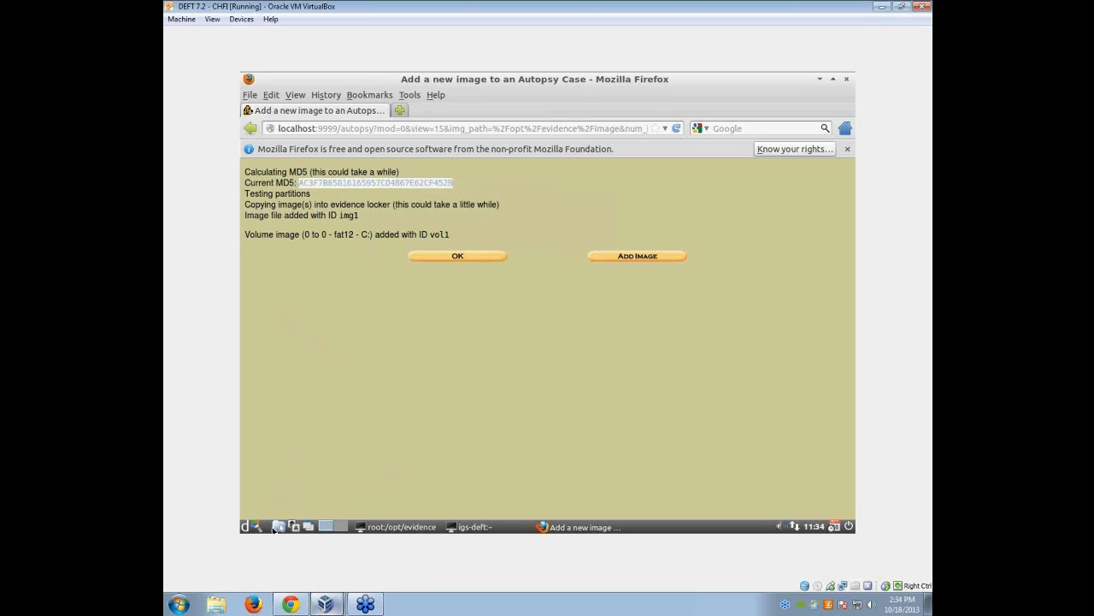
# Launch Notepad via Wine Accessories and confirm adding the image to the case.
pyautogui.click(246, 526)
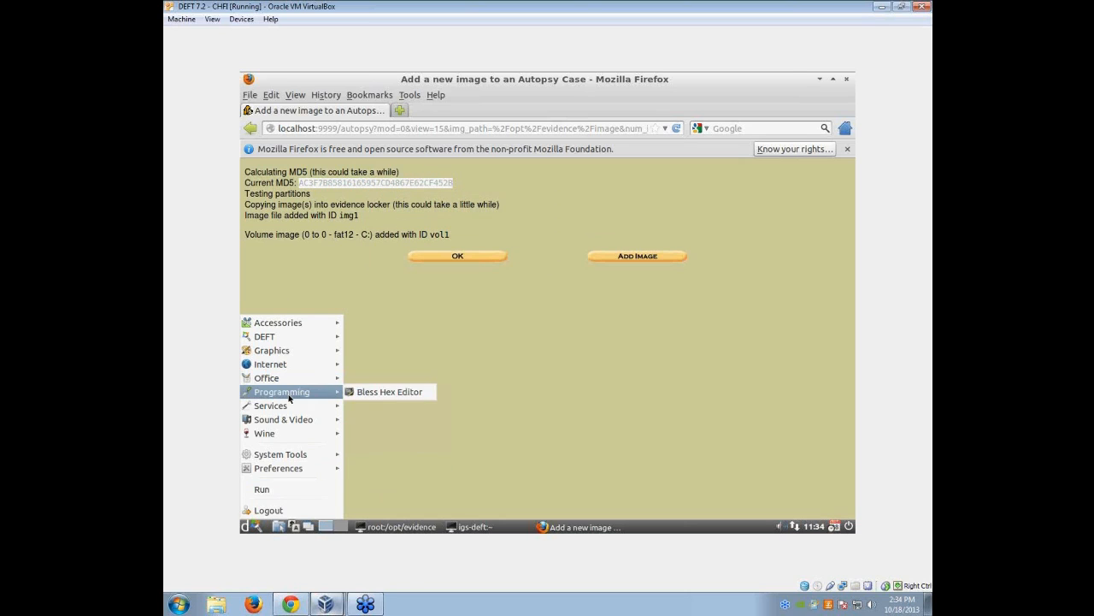
pyautogui.moveTo(296, 411)
pyautogui.moveTo(299, 432)
pyautogui.moveTo(377, 433)
pyautogui.moveTo(519, 435)
pyautogui.click(594, 434)
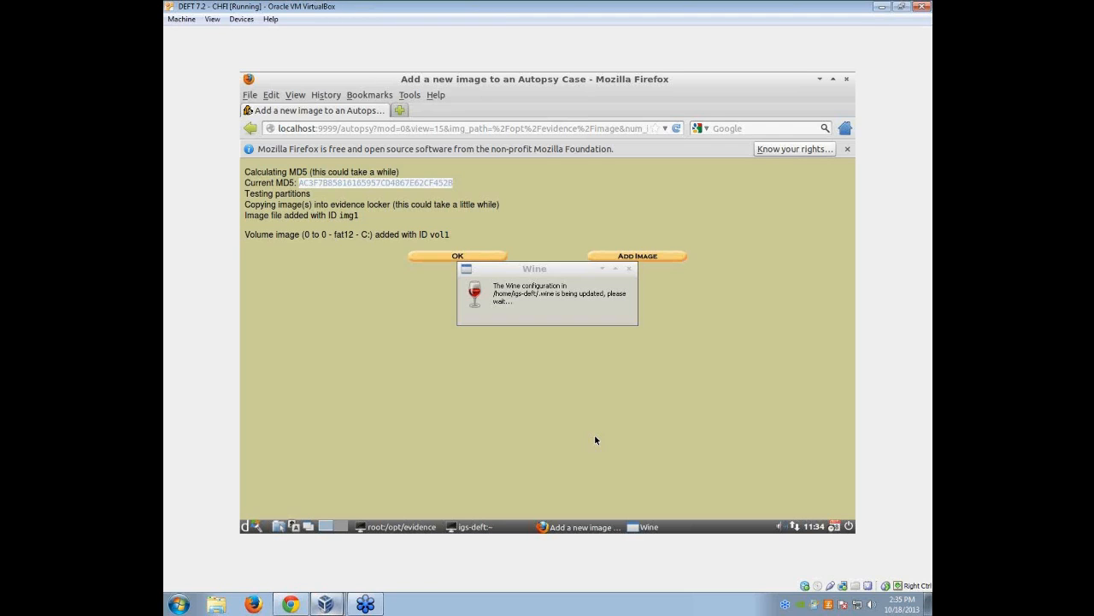
pyautogui.click(445, 258)
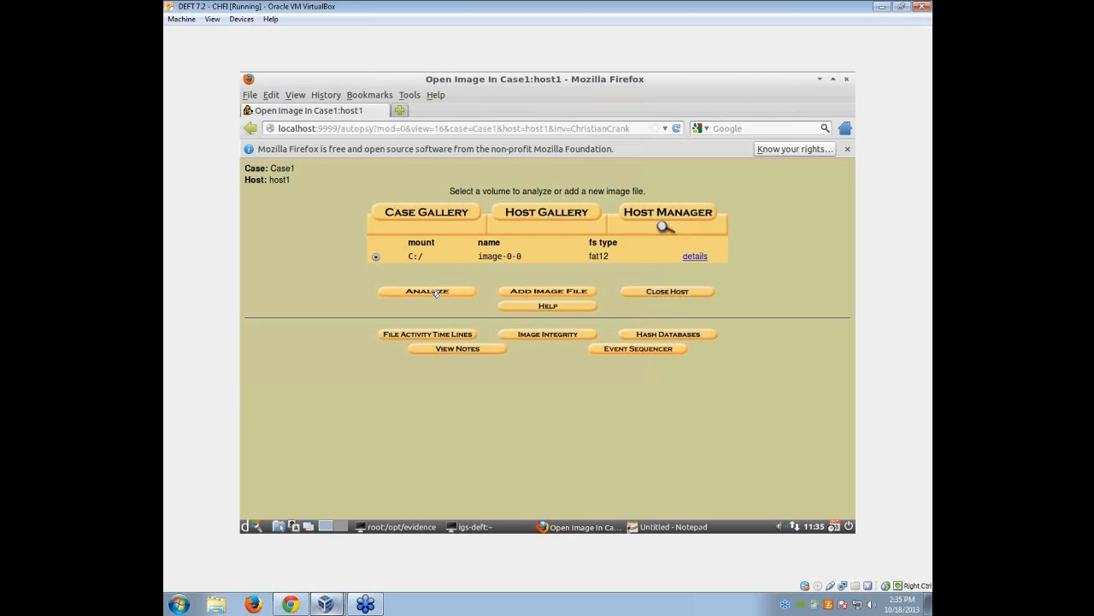
# Analyze the C:/ volume, paste the MD5 hash into Notepad, minimize it, and open File Analysis.
pyautogui.click(436, 292)
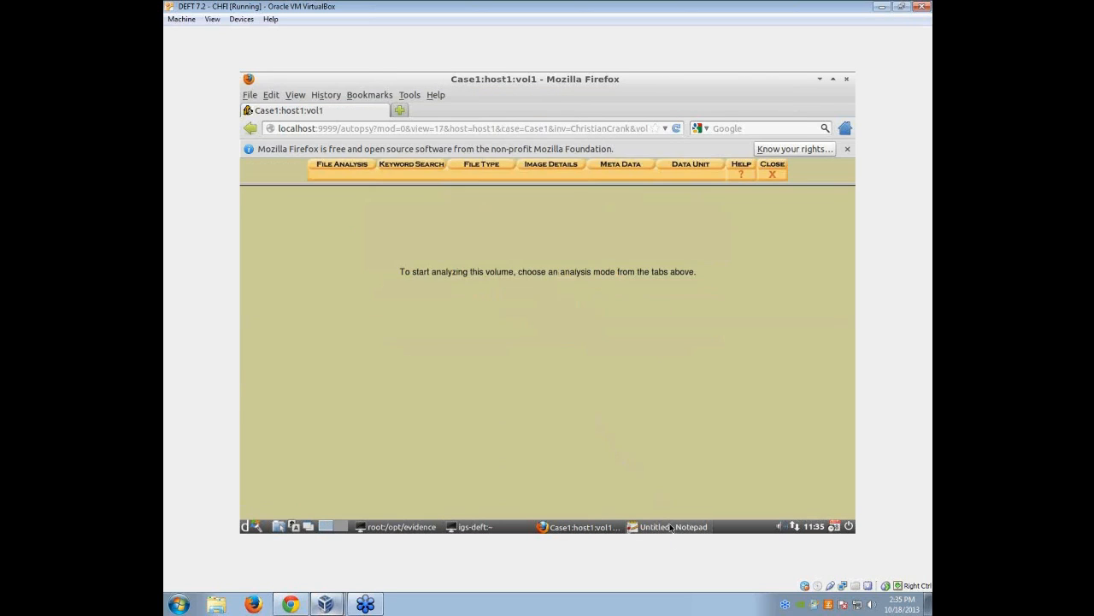
pyautogui.rightClick(418, 226)
pyautogui.click(440, 270)
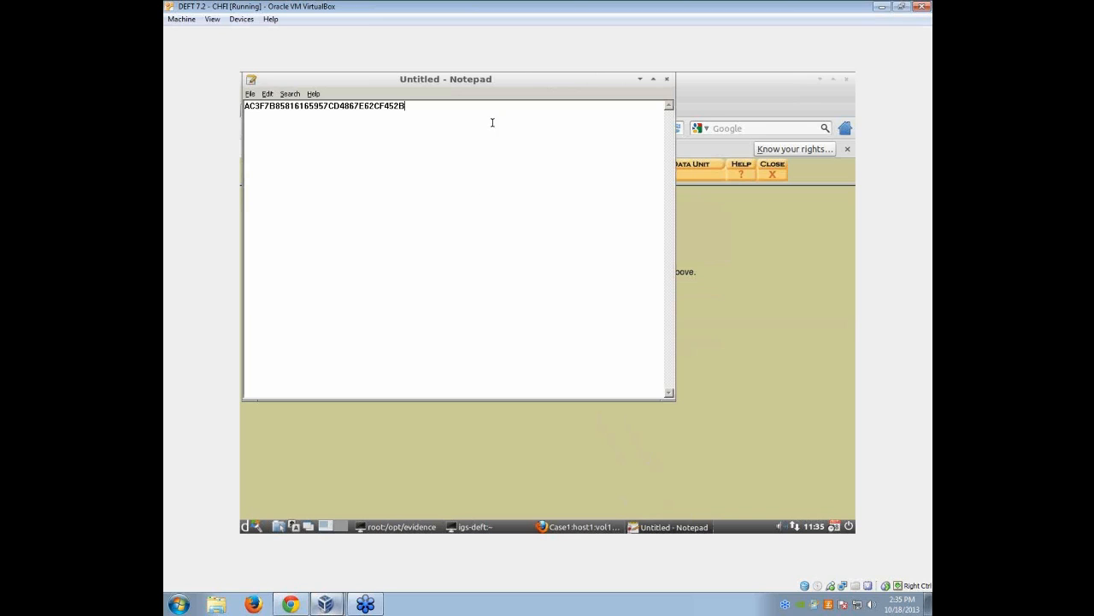
pyautogui.click(639, 79)
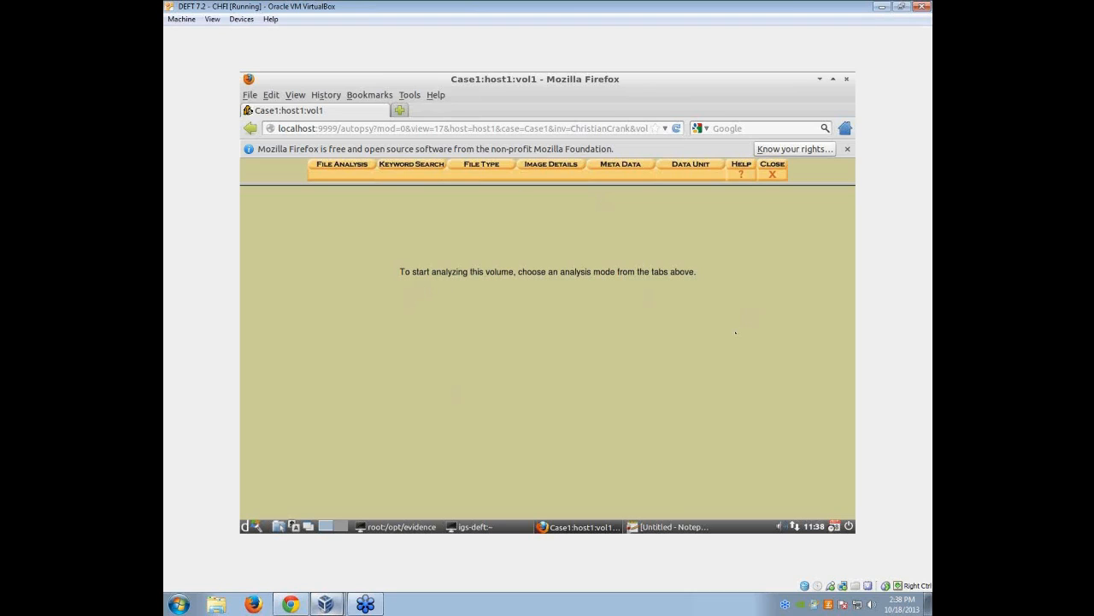
pyautogui.click(327, 165)
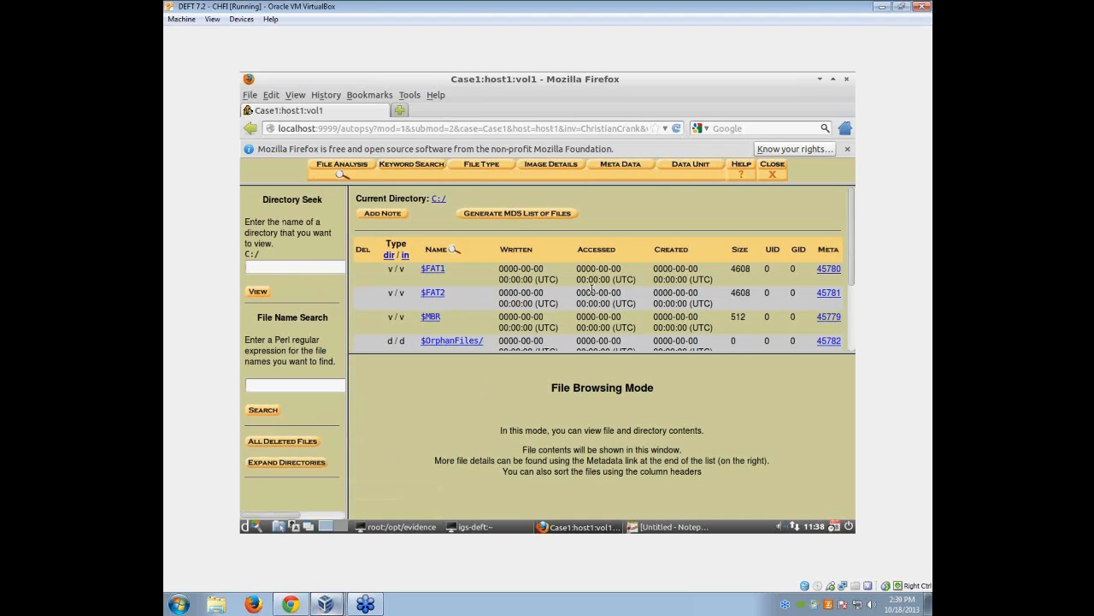
# Display the deleted Jimmy Jungle.doc contents and export it as a saved file.
pyautogui.scroll(-2, 567, 293)
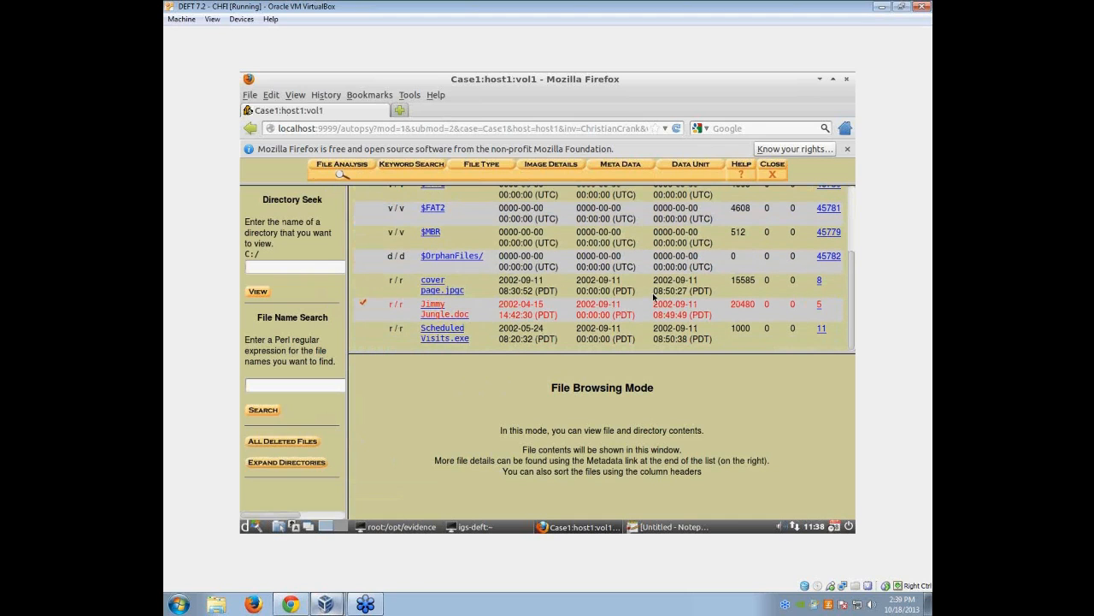
pyautogui.click(450, 314)
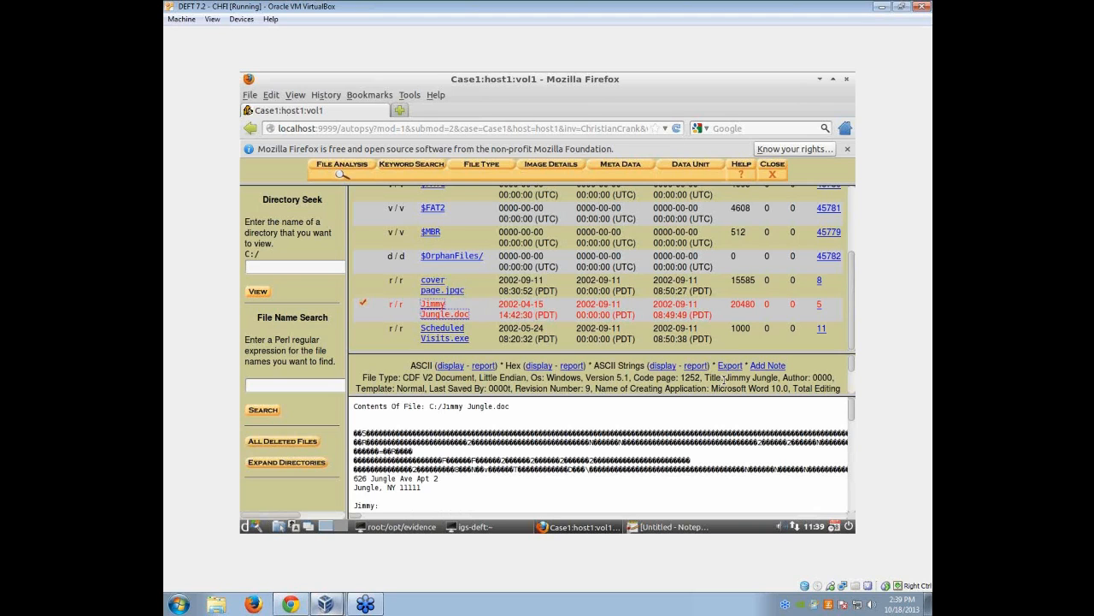
pyautogui.click(731, 366)
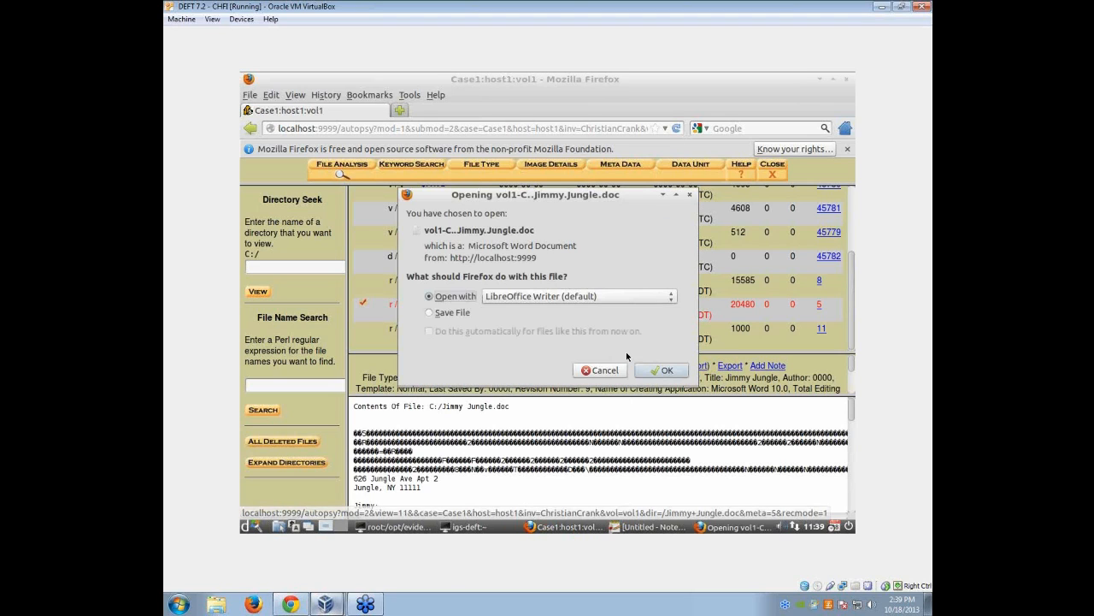
pyautogui.click(428, 312)
pyautogui.click(661, 370)
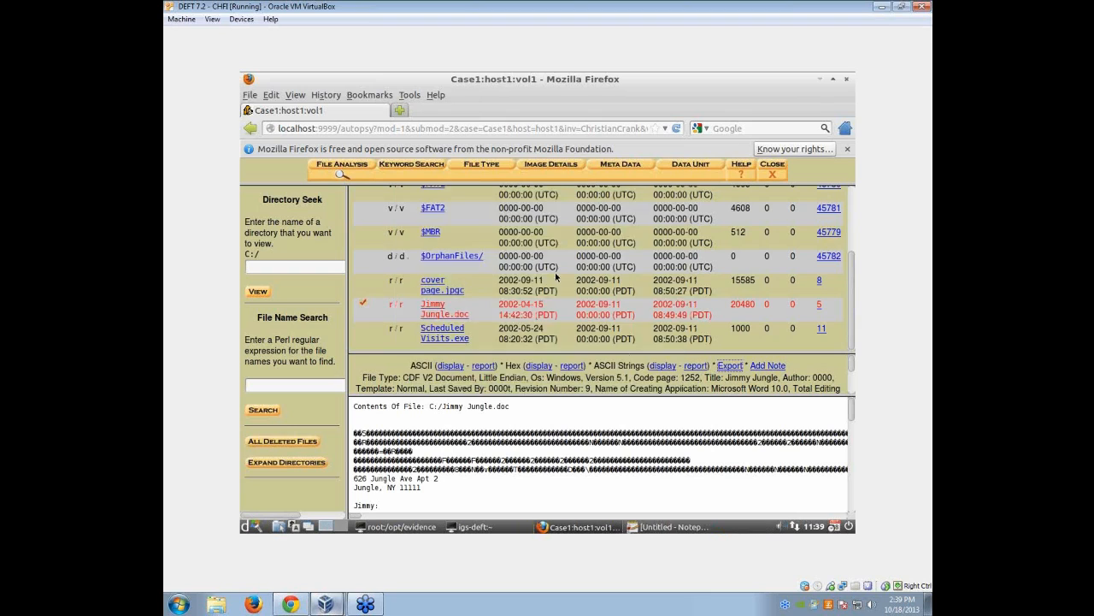
pyautogui.doubleClick(589, 241)
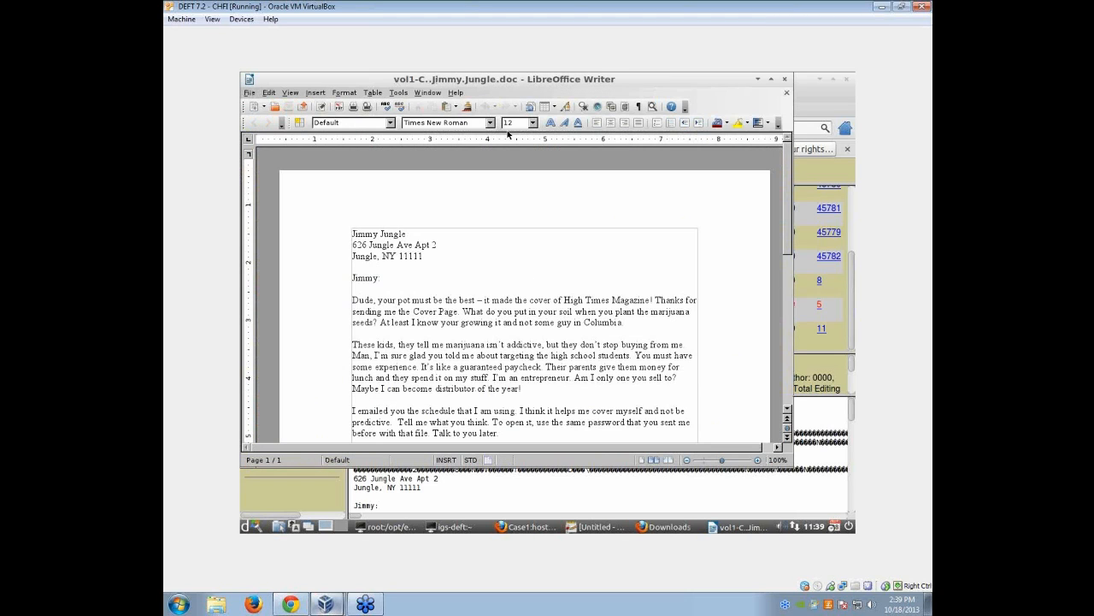
pyautogui.scroll(-2, 524, 279)
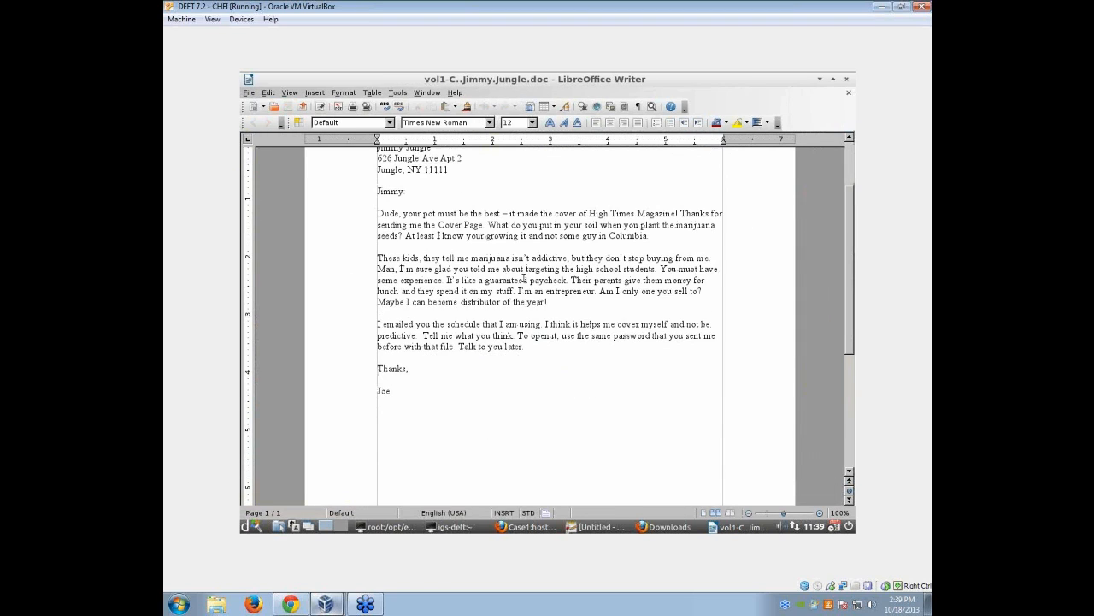
pyautogui.scroll(1, 524, 278)
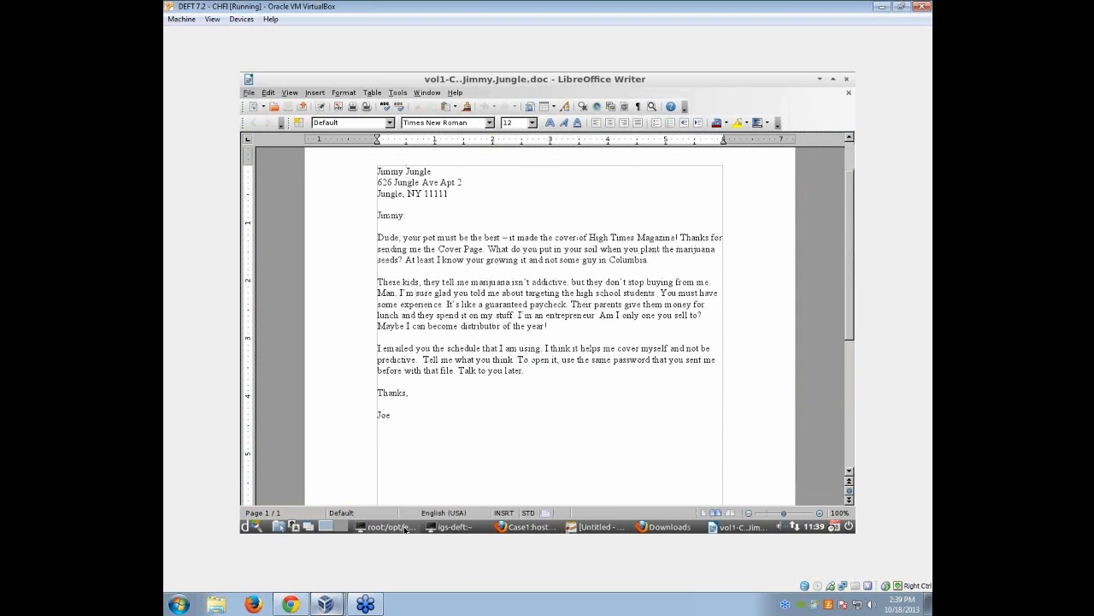
pyautogui.moveTo(446, 193); pyautogui.dragTo(366, 164)
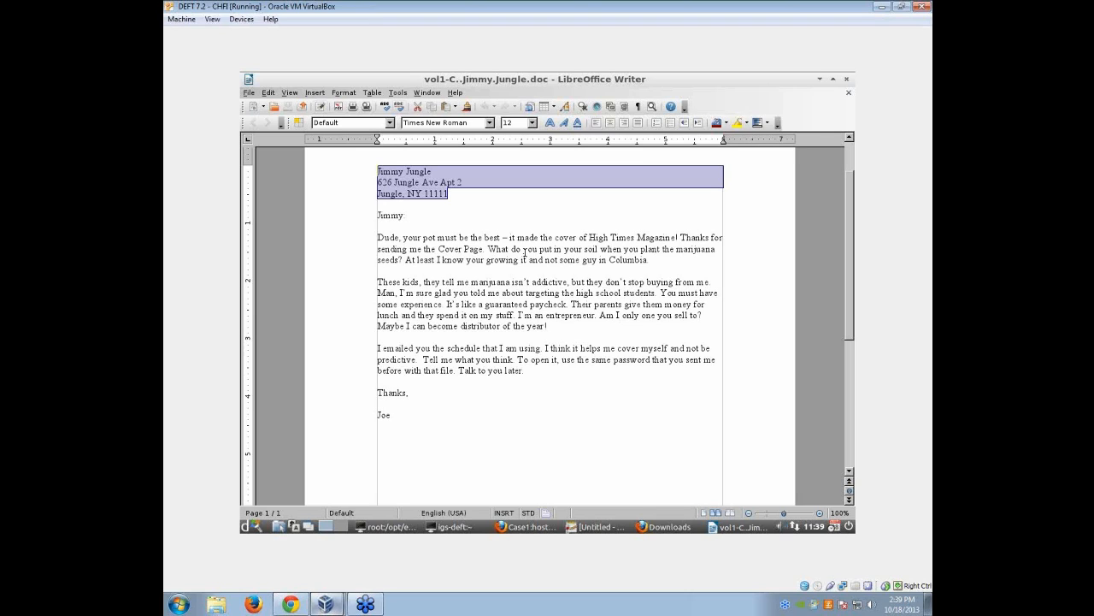
pyautogui.click(378, 173)
pyautogui.moveTo(377, 172)
pyautogui.mouseDown()
pyautogui.moveTo(453, 172)
pyautogui.moveTo(364, 184)
pyautogui.mouseUp()
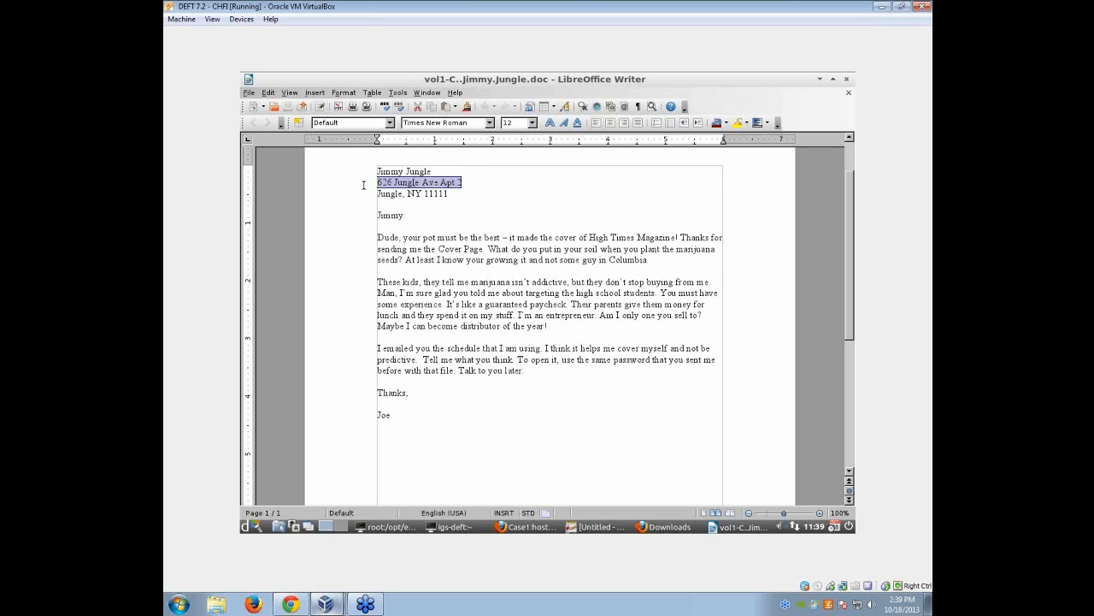
pyautogui.moveTo(455, 193); pyautogui.dragTo(310, 193)
pyautogui.click(563, 193)
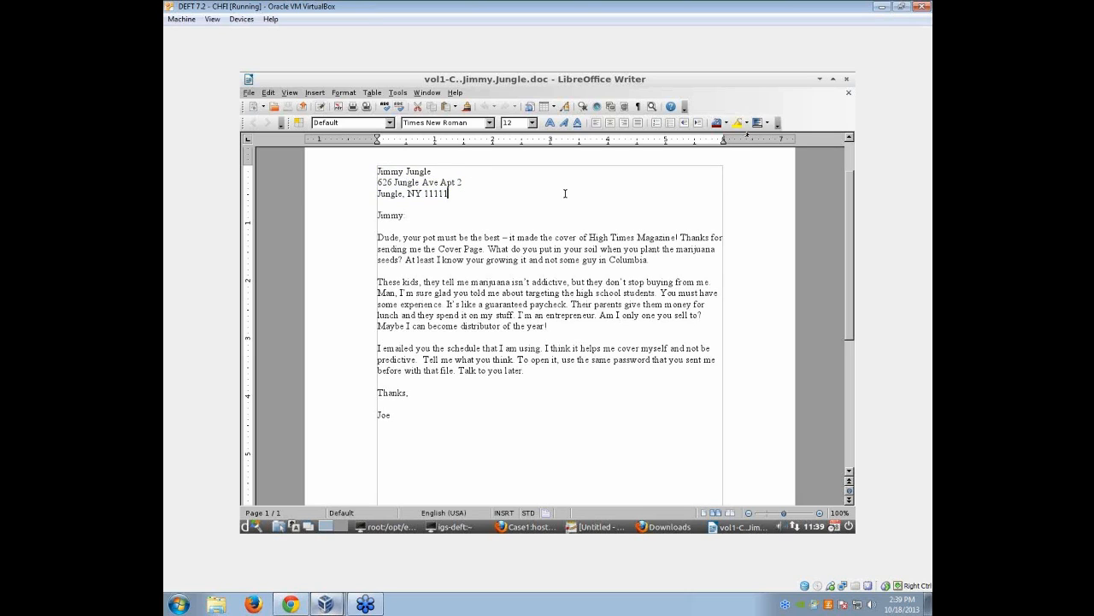
pyautogui.click(844, 77)
# Close the Downloads window, show cover page.jpgc, and open its hex report.
pyautogui.click(684, 204)
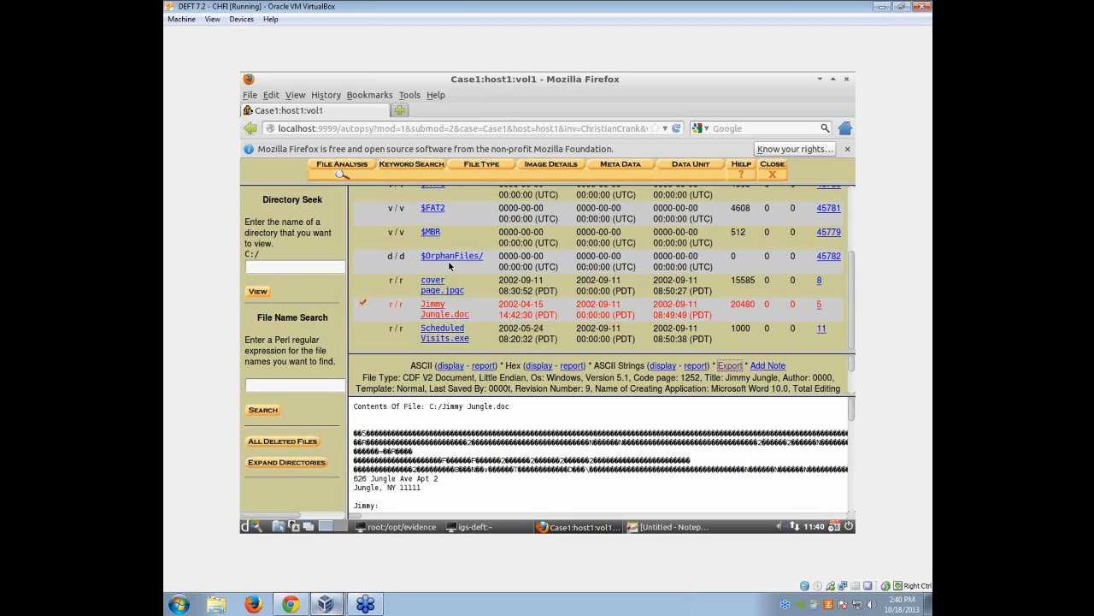
pyautogui.click(440, 292)
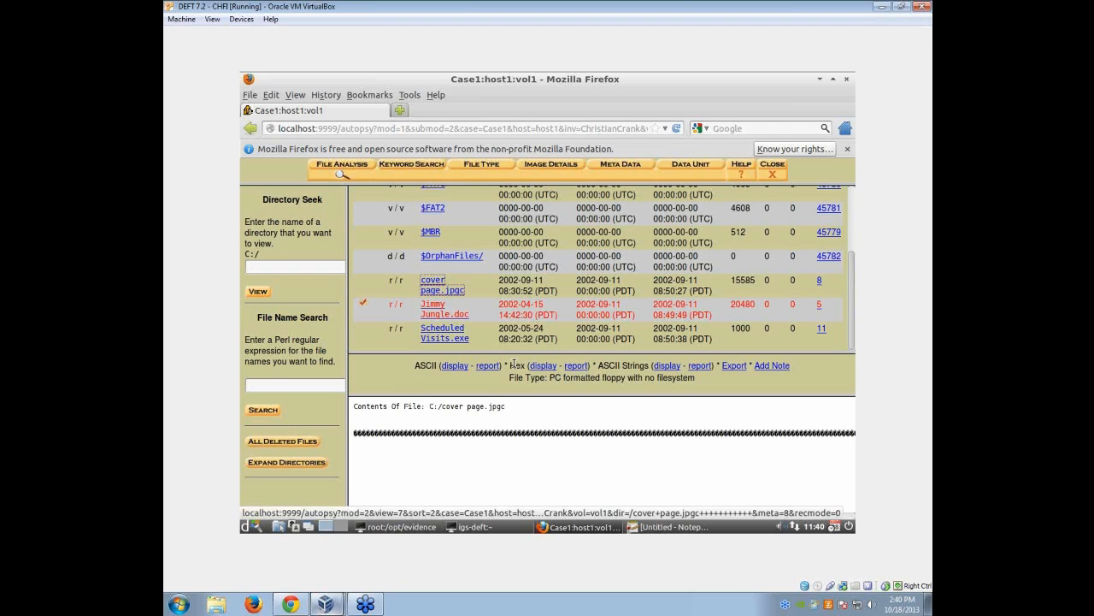
pyautogui.click(577, 365)
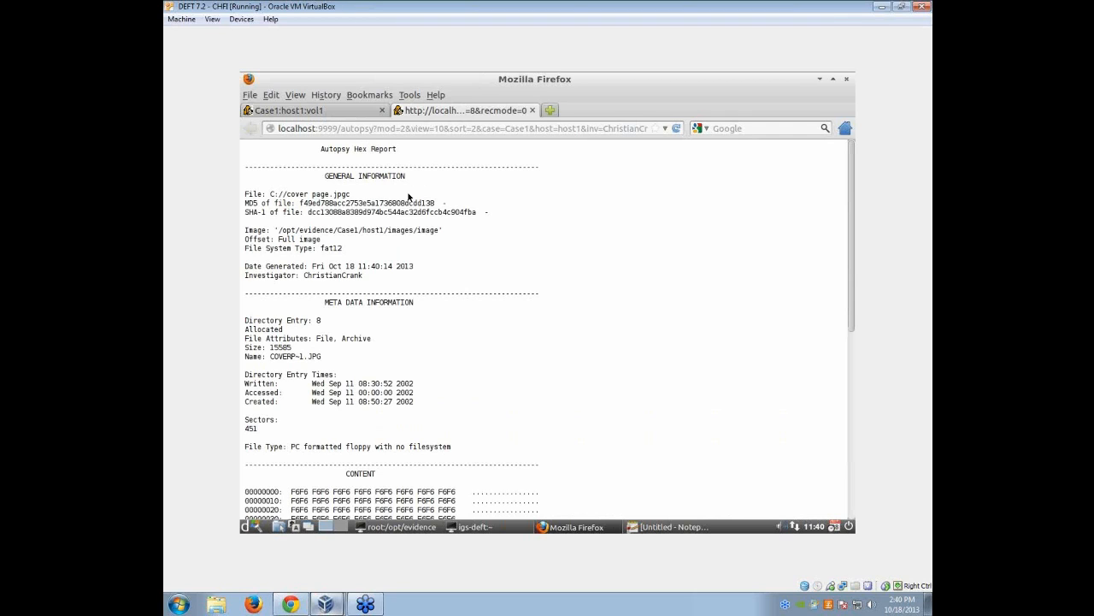
# Scroll through the cover page.jpgc hex report, highlight its 15585 size, and close the tab.
pyautogui.scroll(-2, 406, 264)
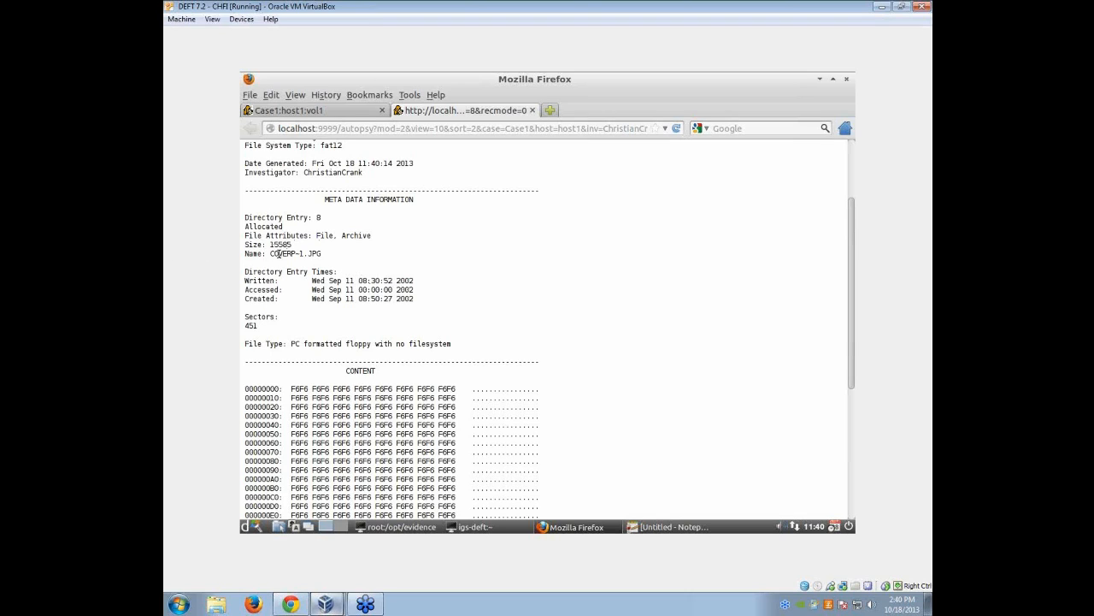
pyautogui.doubleClick(270, 243)
pyautogui.scroll(-10, 487, 303)
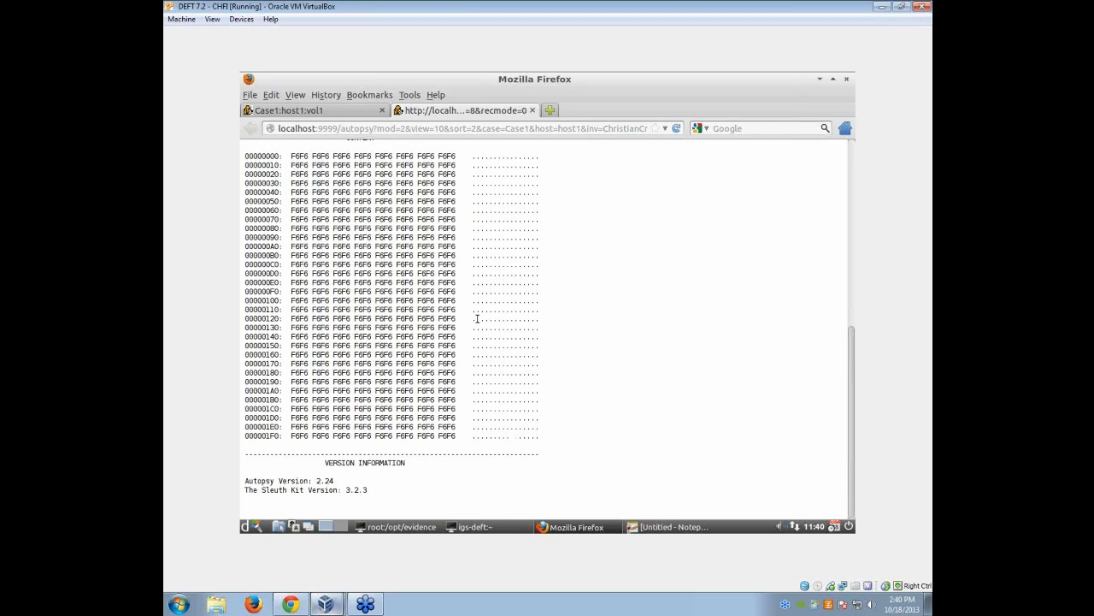
pyautogui.scroll(15, 445, 329)
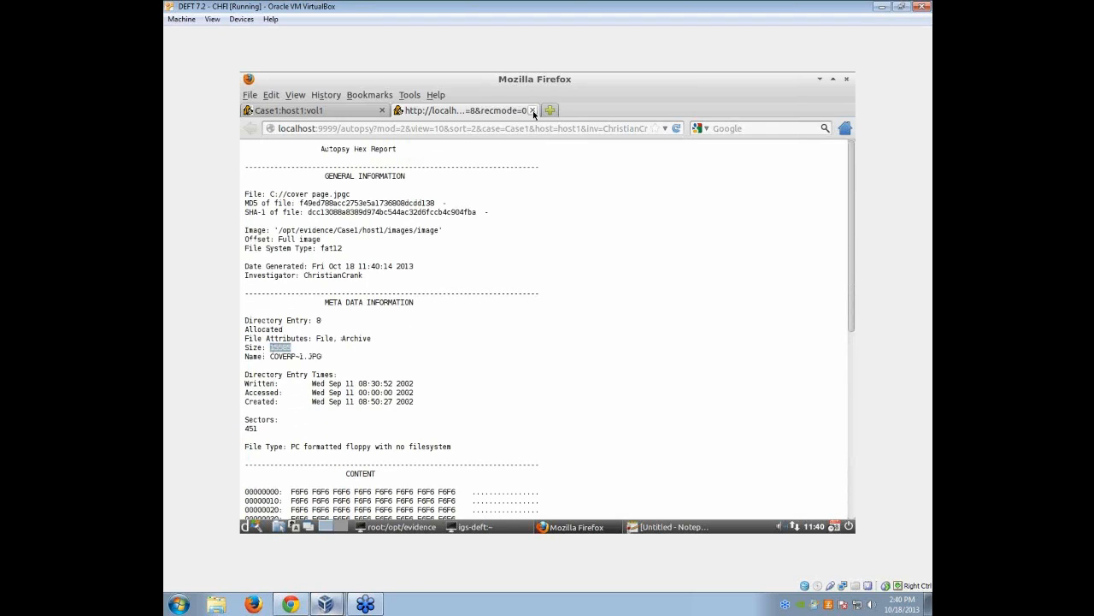
pyautogui.click(534, 111)
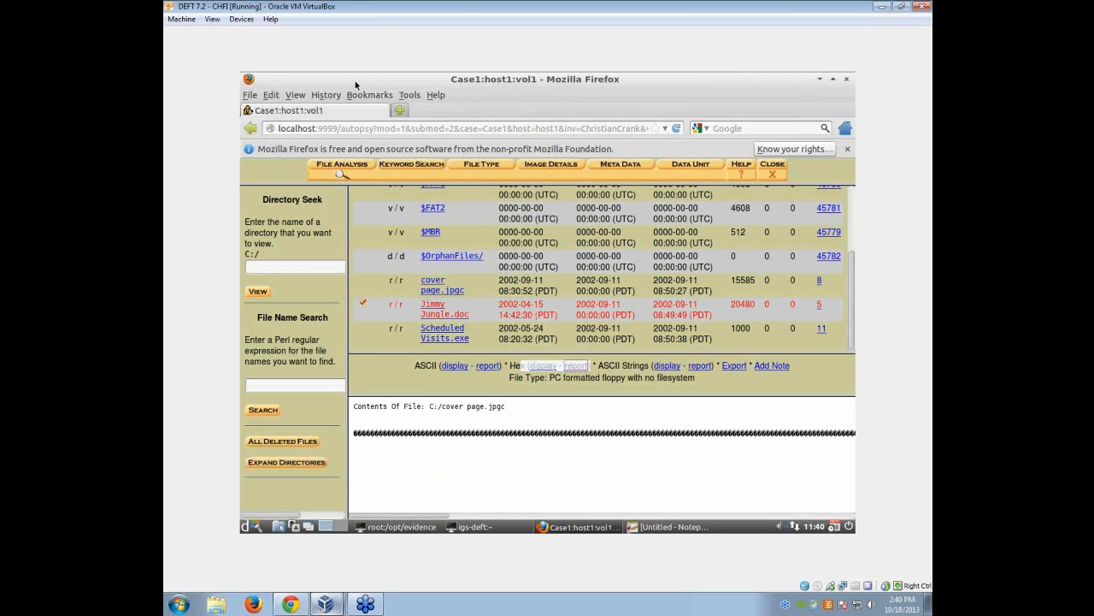
# Open the image details, find FAT CONTENTS, and open the sector run 73-103 (31).
pyautogui.scroll(3, 454, 310)
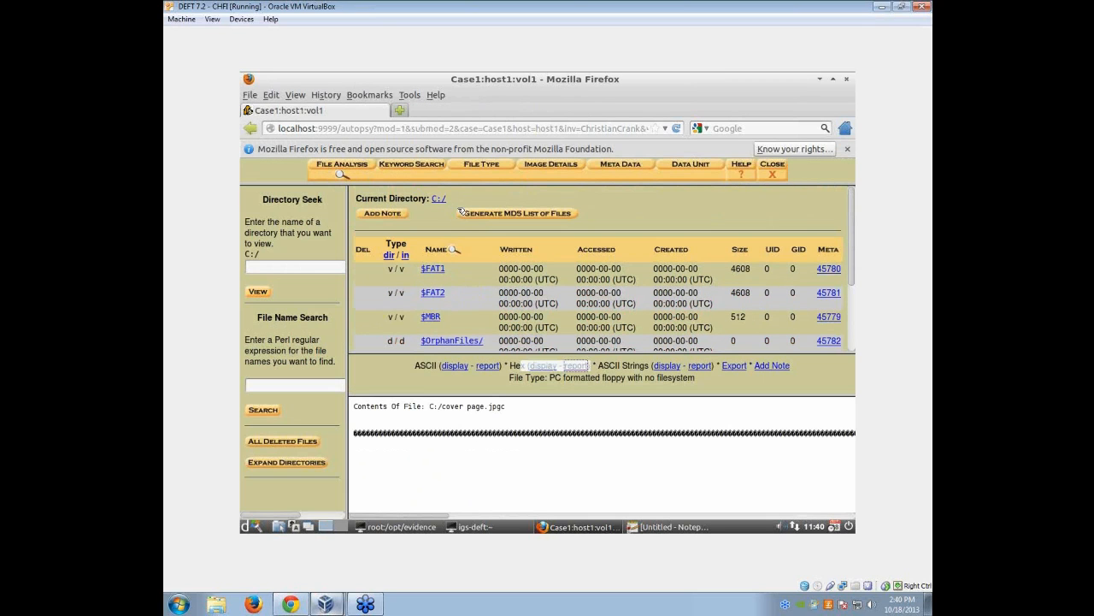
pyautogui.click(548, 165)
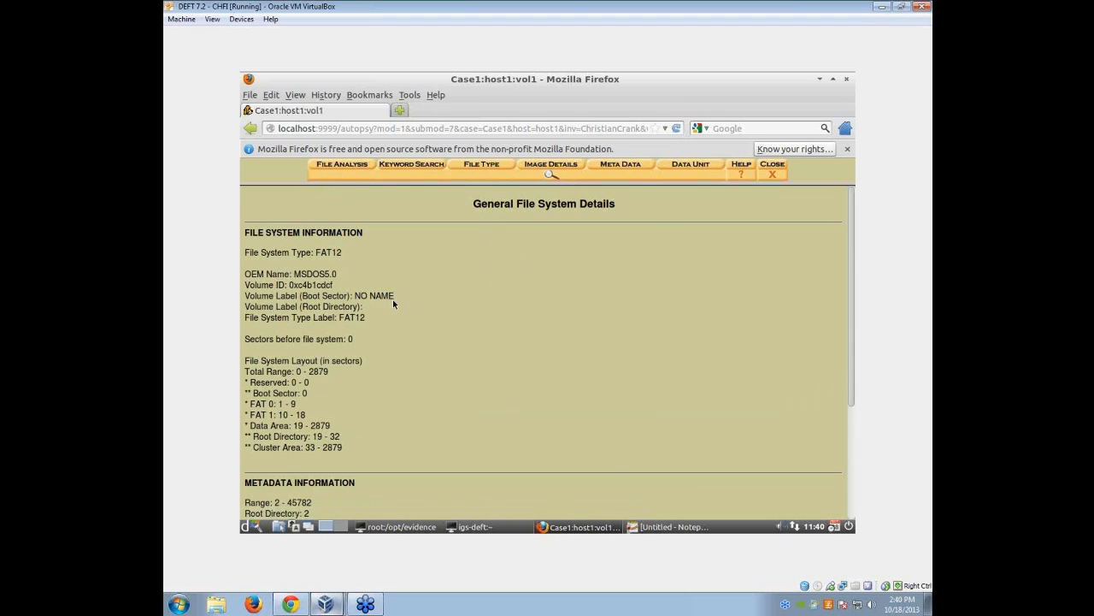
pyautogui.scroll(-5, 423, 300)
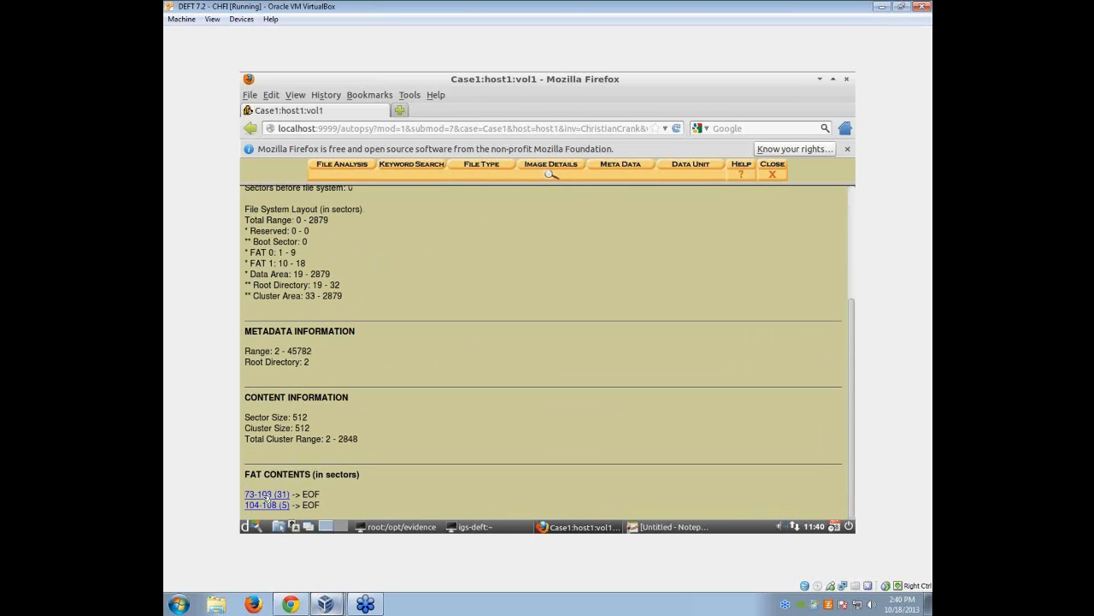
pyautogui.scroll(3, 545, 367)
pyautogui.scroll(-3, 311, 340)
pyautogui.moveTo(245, 474); pyautogui.dragTo(259, 484)
pyautogui.click(283, 479)
pyautogui.click(266, 496)
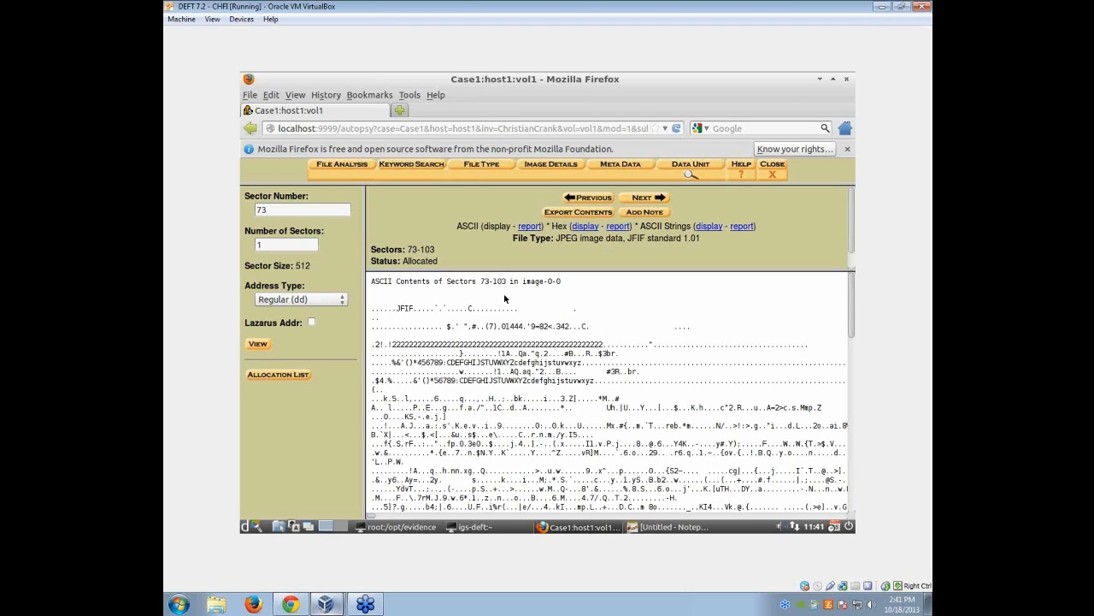
# Scroll to the end of the sectors 73–103 text and select the hidden pw= password string.
pyautogui.scroll(-10, 514, 319)
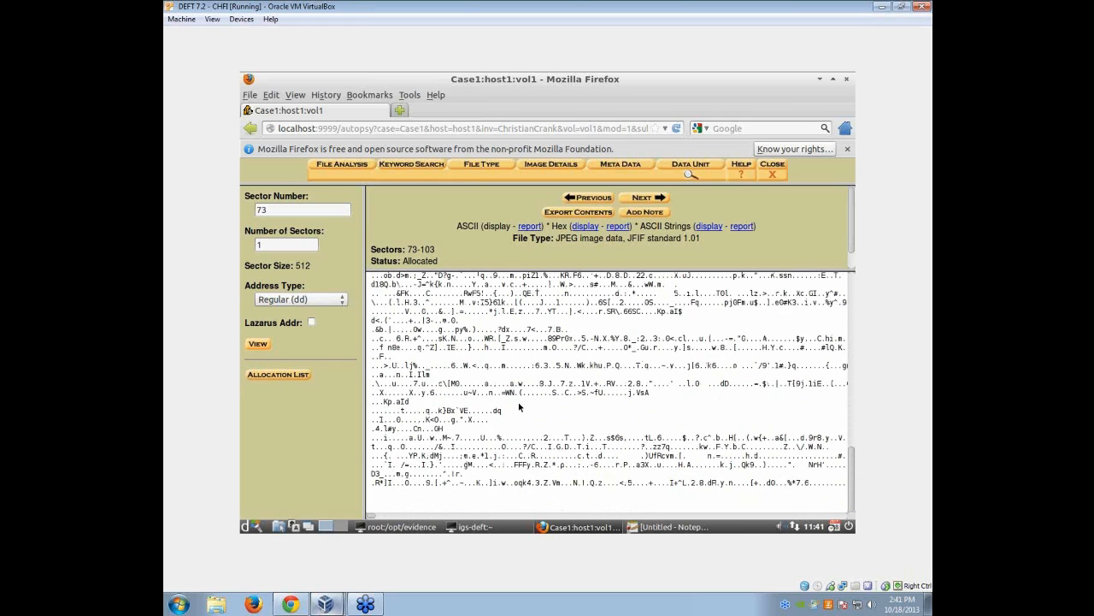
pyautogui.moveTo(374, 517); pyautogui.dragTo(830, 513)
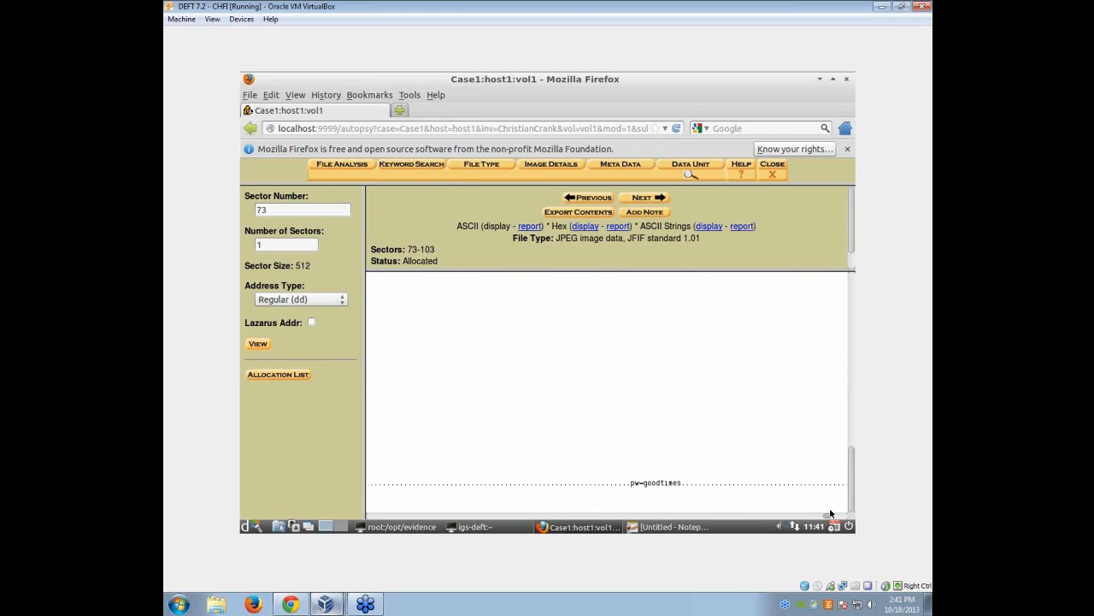
pyautogui.moveTo(632, 483); pyautogui.dragTo(681, 484)
# Copy the recovered password string into the Notepad notes and return to Autopsy.
pyautogui.rightClick(667, 486)
pyautogui.click(688, 386)
pyautogui.hotkey('alt', 'Tab')
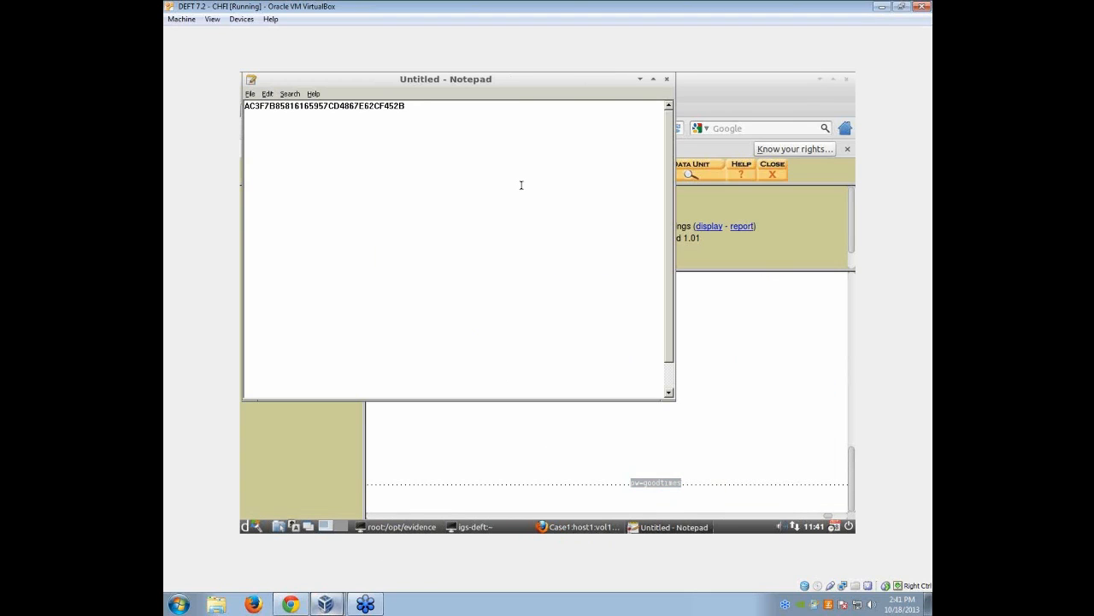
pyautogui.hotkey('ctrl', 'v')
pyautogui.hotkey('alt', 'Tab')
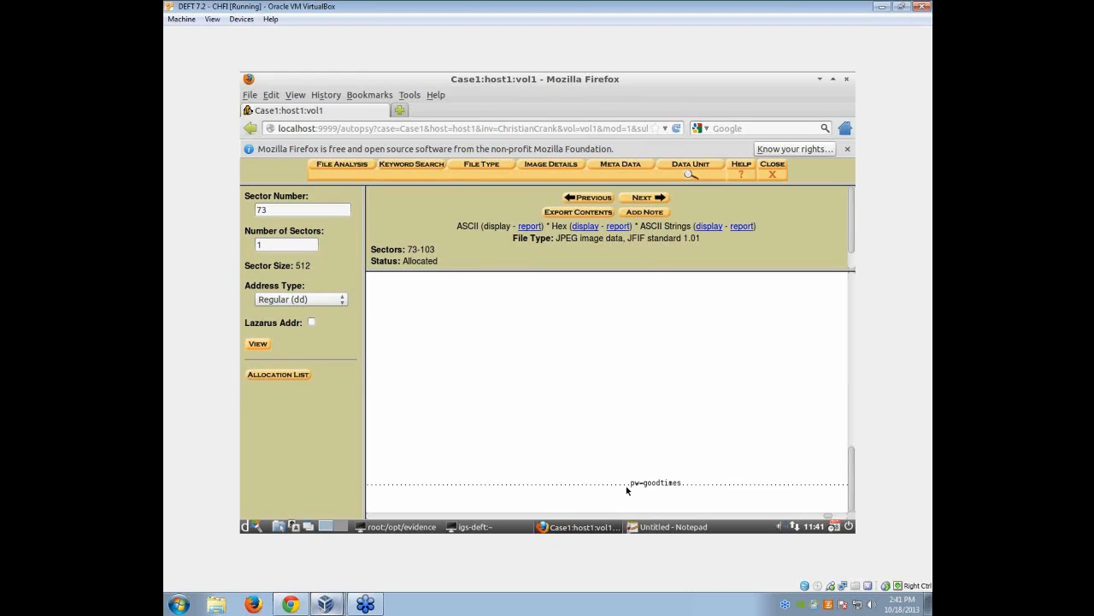
# Re-highlight the password string in the ASCII text, then return to the page top.
pyautogui.moveTo(632, 483); pyautogui.dragTo(662, 493)
pyautogui.click(672, 485)
pyautogui.moveTo(826, 515); pyautogui.dragTo(323, 483)
pyautogui.scroll(10, 565, 440)
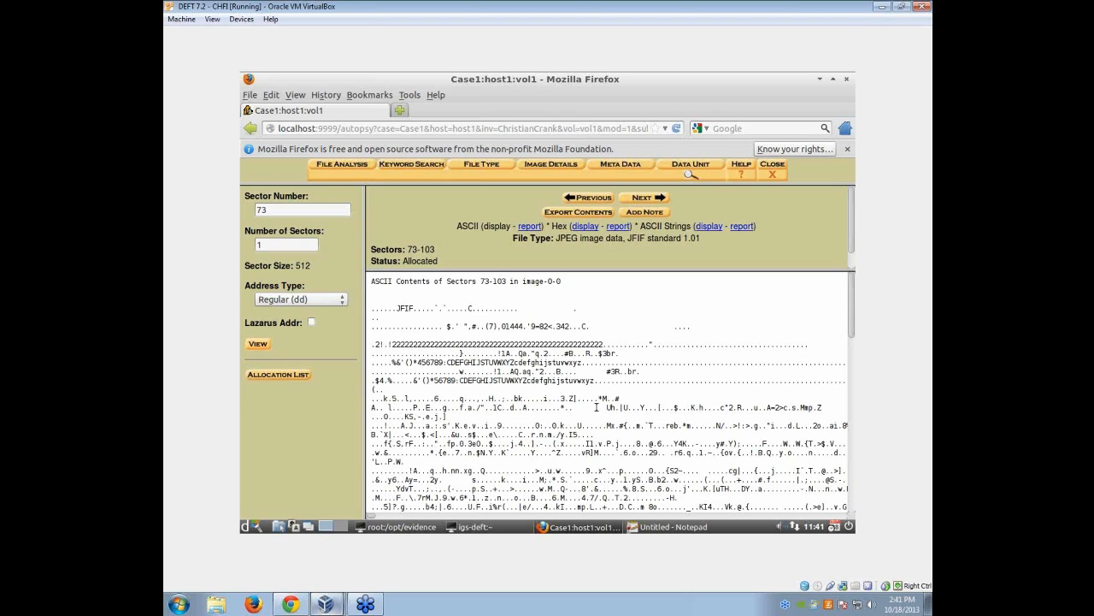
# Show sectors 73–103 as hex and highlight the password bytes in row 15648.
pyautogui.click(586, 227)
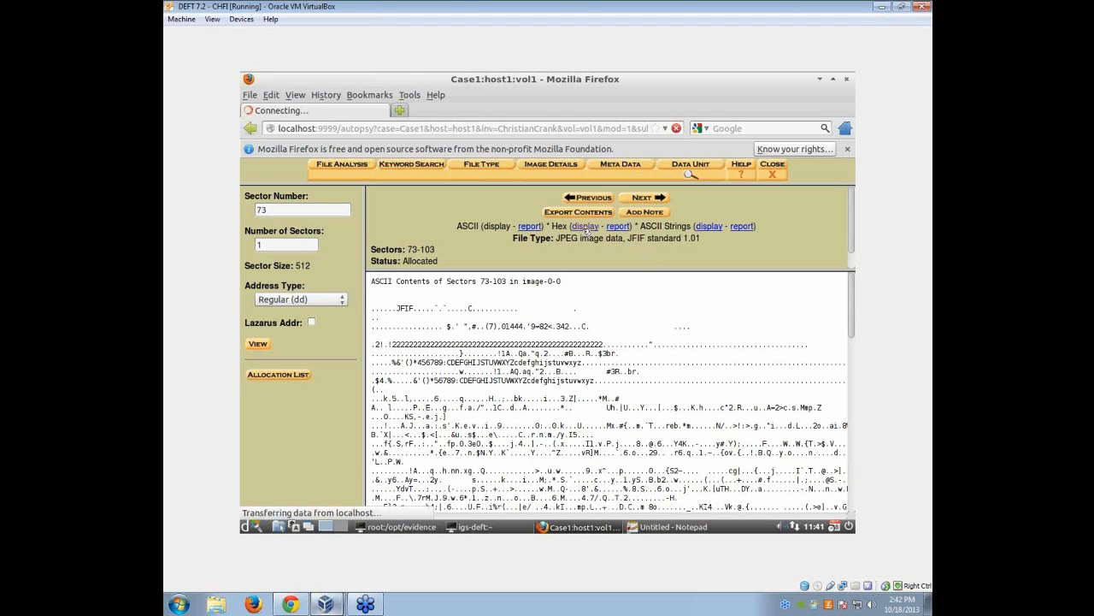
pyautogui.scroll(-8, 590, 329)
pyautogui.scroll(-10, 593, 332)
pyautogui.moveTo(851, 301); pyautogui.dragTo(842, 518)
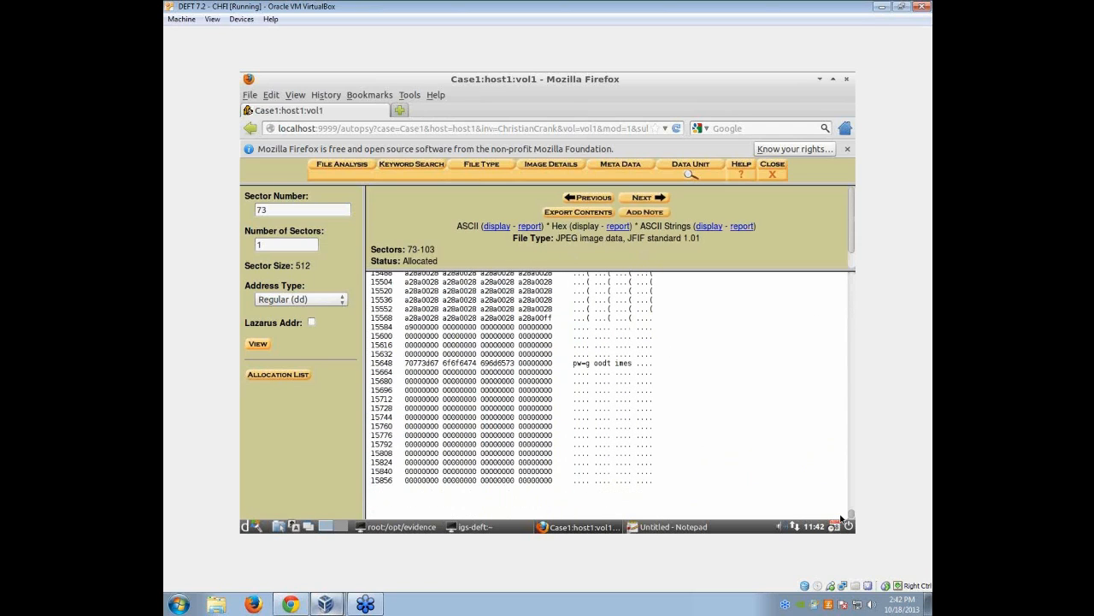
pyautogui.moveTo(574, 363); pyautogui.dragTo(629, 361)
pyautogui.click(629, 360)
pyautogui.moveTo(583, 335); pyautogui.dragTo(548, 324)
pyautogui.click(661, 477)
pyautogui.click(623, 386)
pyautogui.scroll(4, 631, 475)
pyautogui.scroll(-4, 631, 475)
# Open Scheduled Visits.exe from File Analysis and highlight the embedded name 'Scheduled Visits.xls'.
pyautogui.click(342, 164)
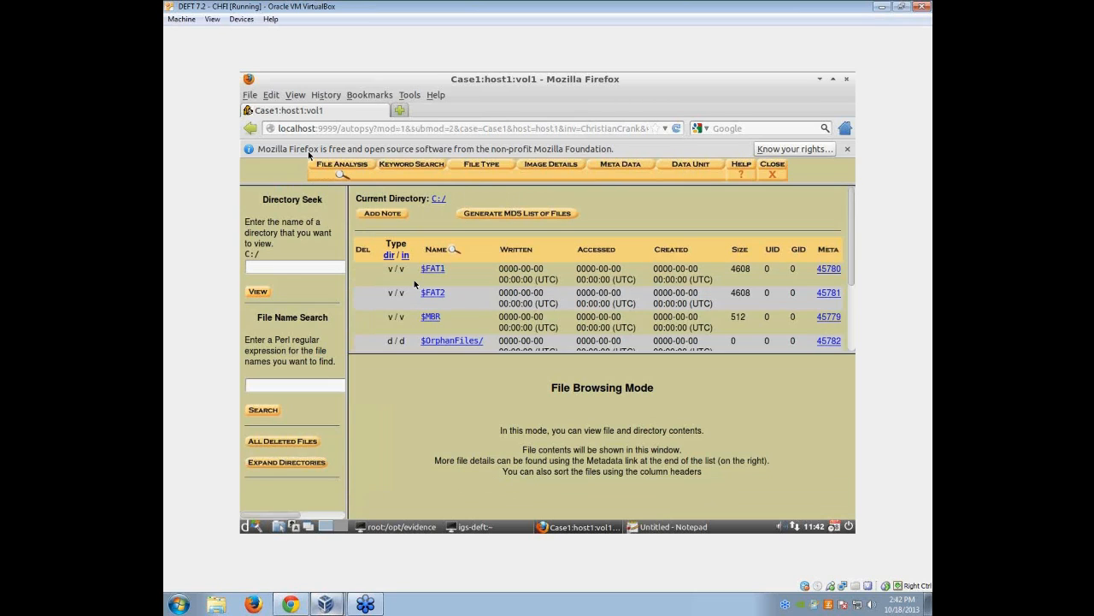
pyautogui.scroll(-3, 440, 308)
pyautogui.click(445, 338)
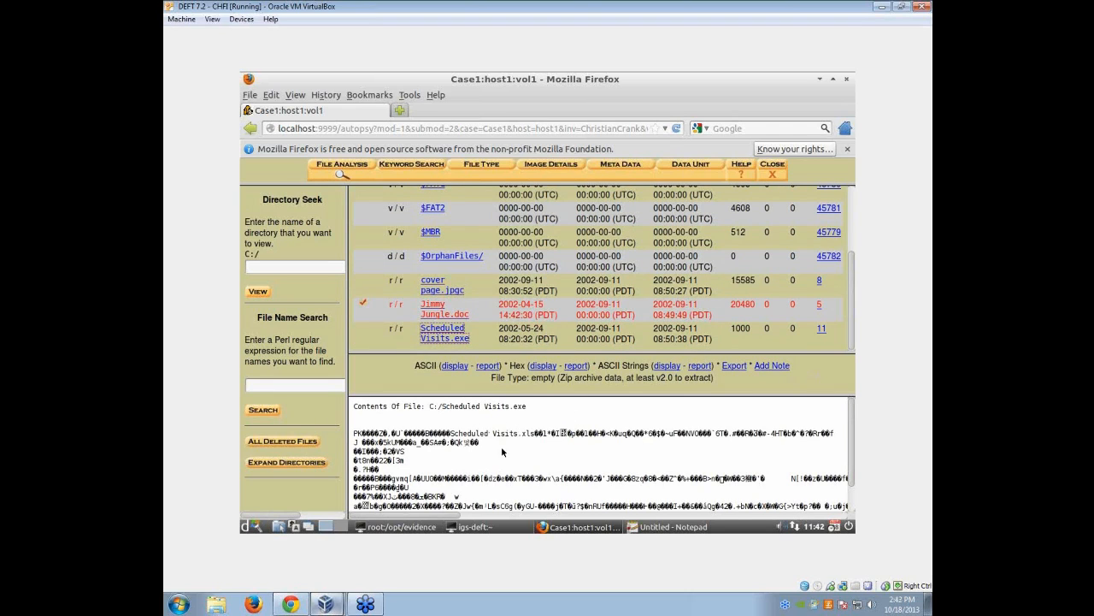
pyautogui.moveTo(453, 432); pyautogui.dragTo(535, 434)
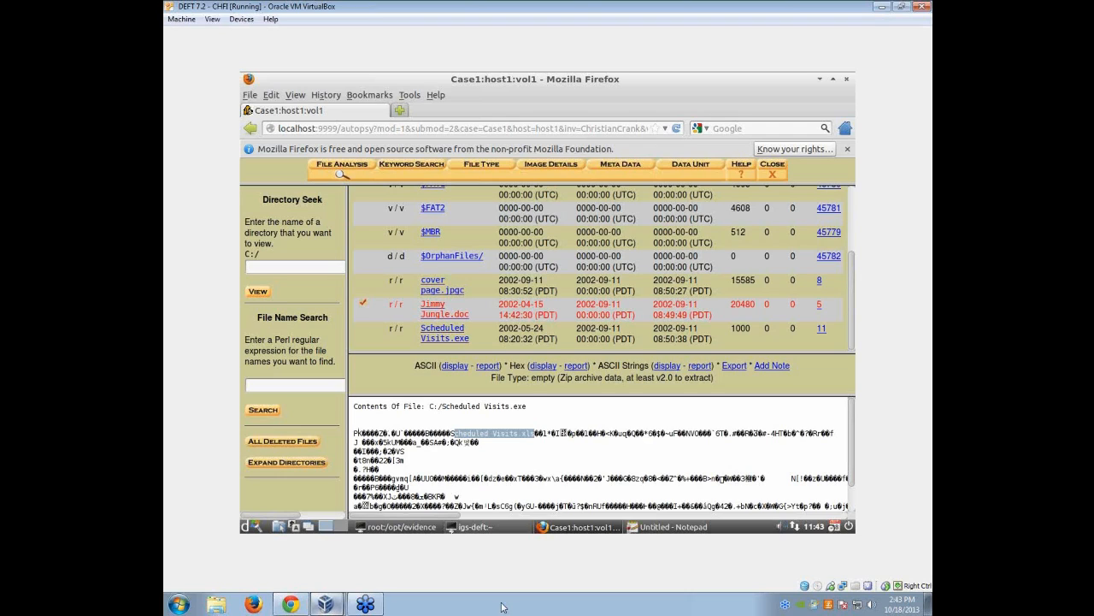
pyautogui.moveTo(603, 365); pyautogui.dragTo(713, 366)
pyautogui.click(703, 365)
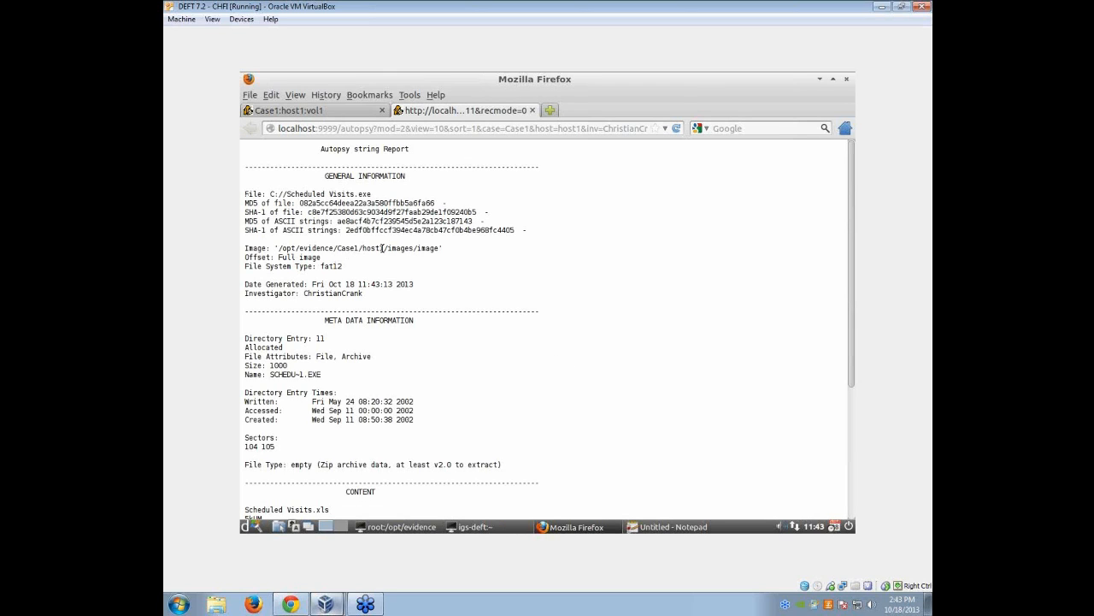
pyautogui.scroll(-1, 334, 351)
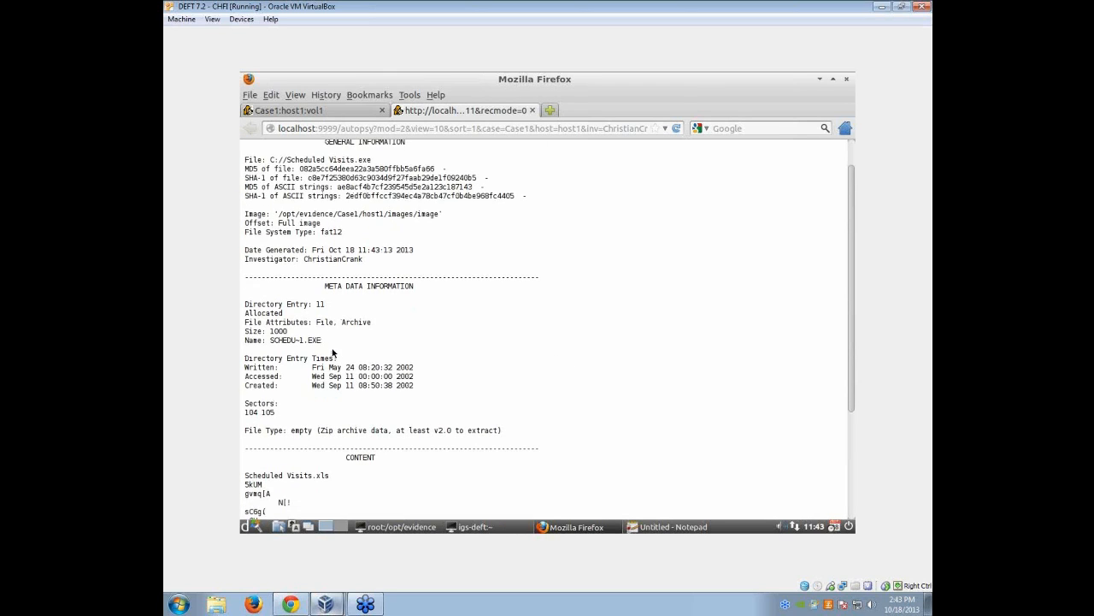
pyautogui.scroll(-4, 382, 260)
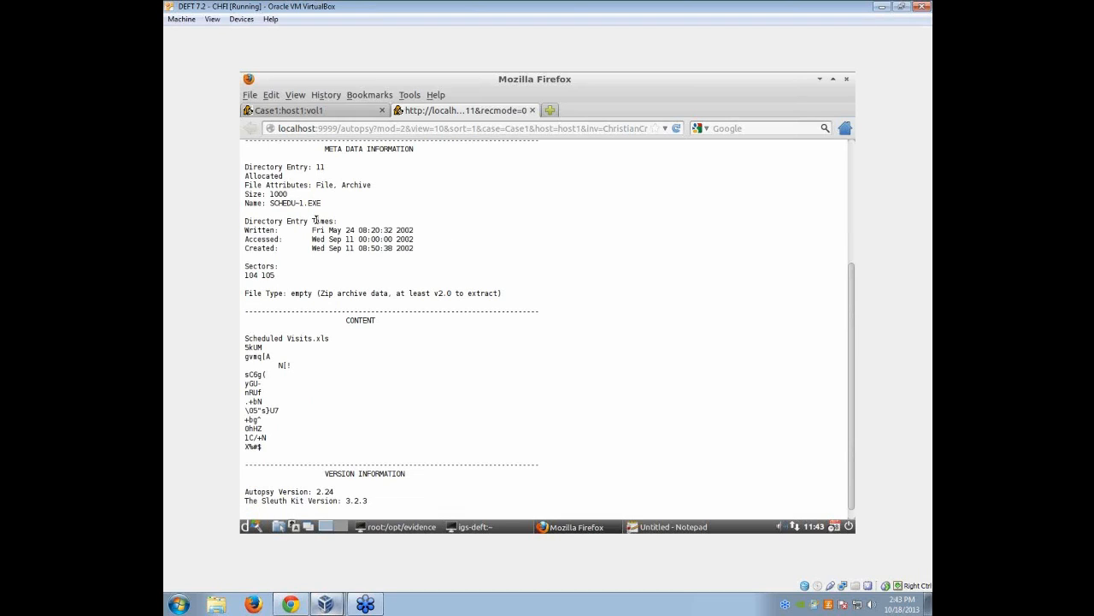
pyautogui.tripleClick(272, 272)
pyautogui.click(308, 275)
pyautogui.tripleClick(248, 294)
pyautogui.click(283, 295)
pyautogui.doubleClick(301, 292)
pyautogui.moveTo(323, 293); pyautogui.dragTo(502, 297)
pyautogui.click(395, 295)
pyautogui.click(419, 295)
pyautogui.click(496, 293)
pyautogui.click(532, 110)
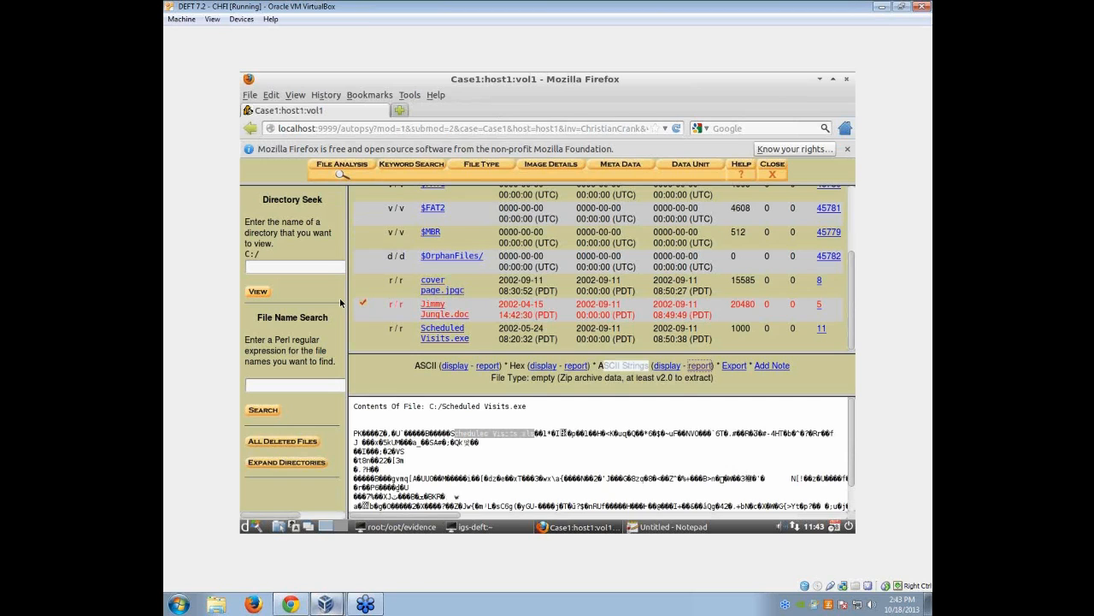
# Show FAT sectors 104–108 in hex and highlight the 504b0304 PK zip signature.
pyautogui.click(552, 163)
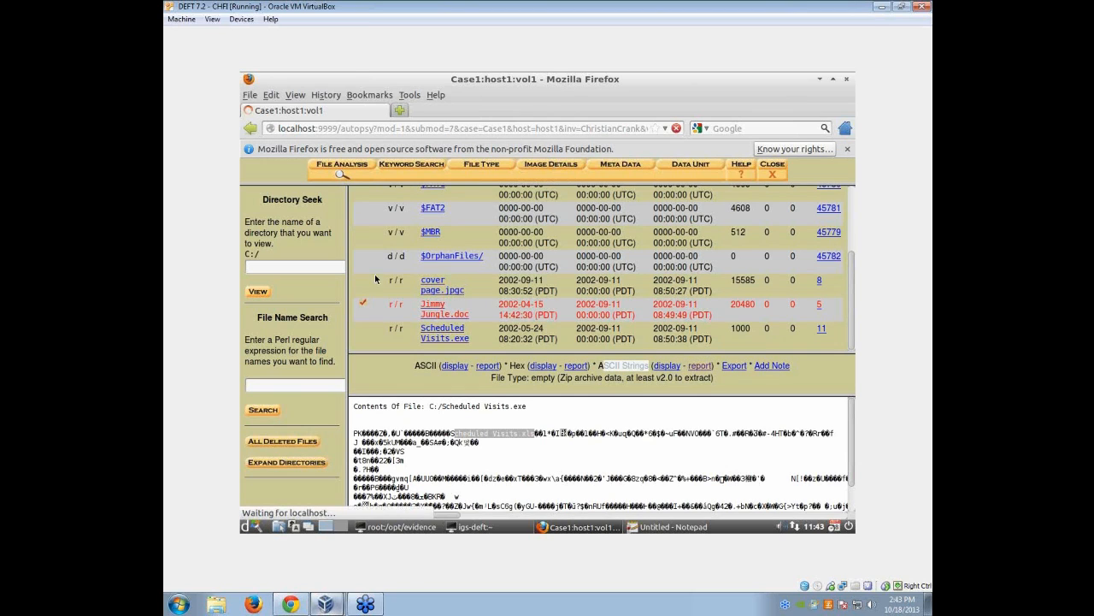
pyautogui.scroll(-5, 391, 342)
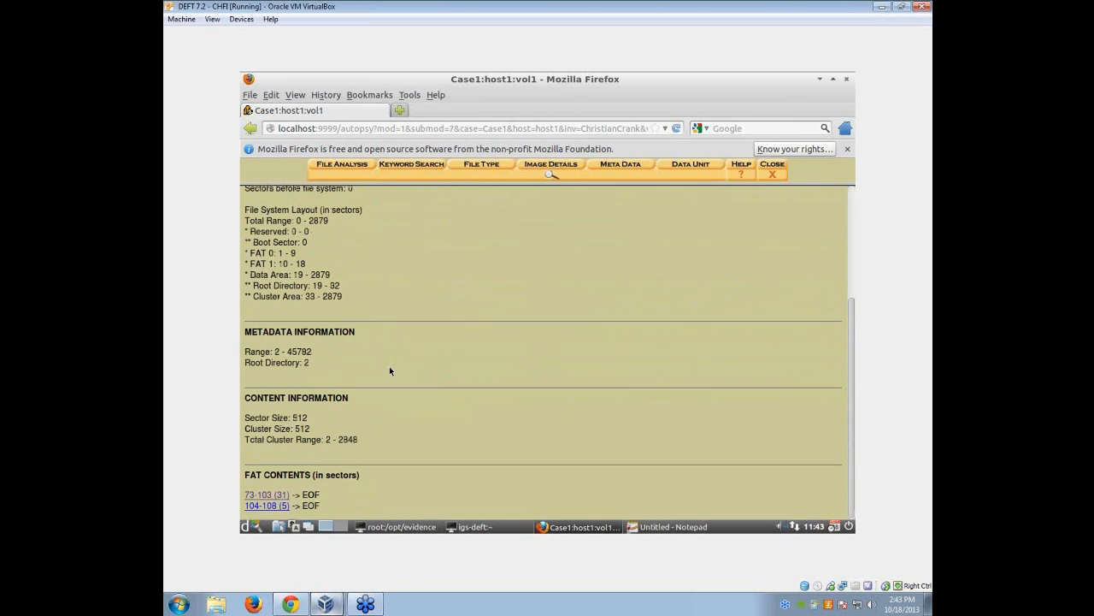
pyautogui.click(279, 506)
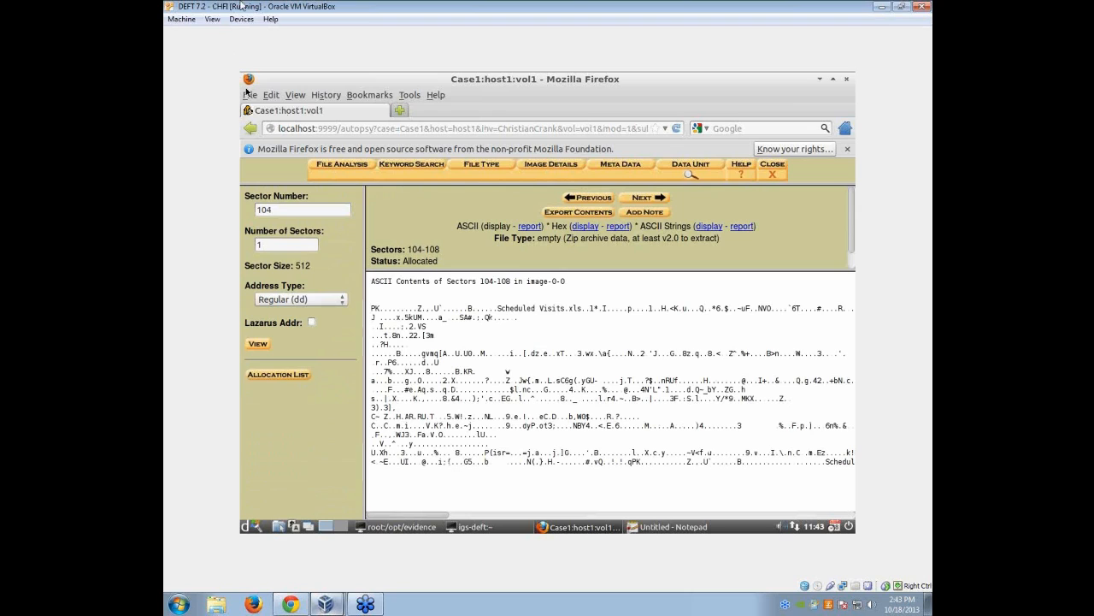
pyautogui.click(588, 226)
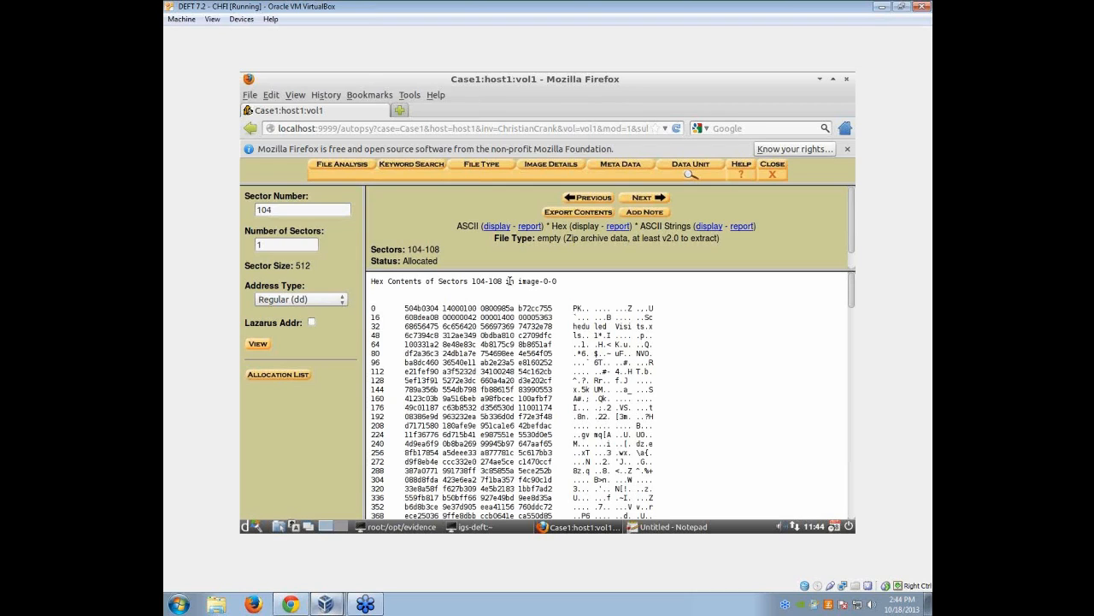
pyautogui.moveTo(402, 308); pyautogui.dragTo(438, 308)
pyautogui.moveTo(573, 308); pyautogui.dragTo(590, 309)
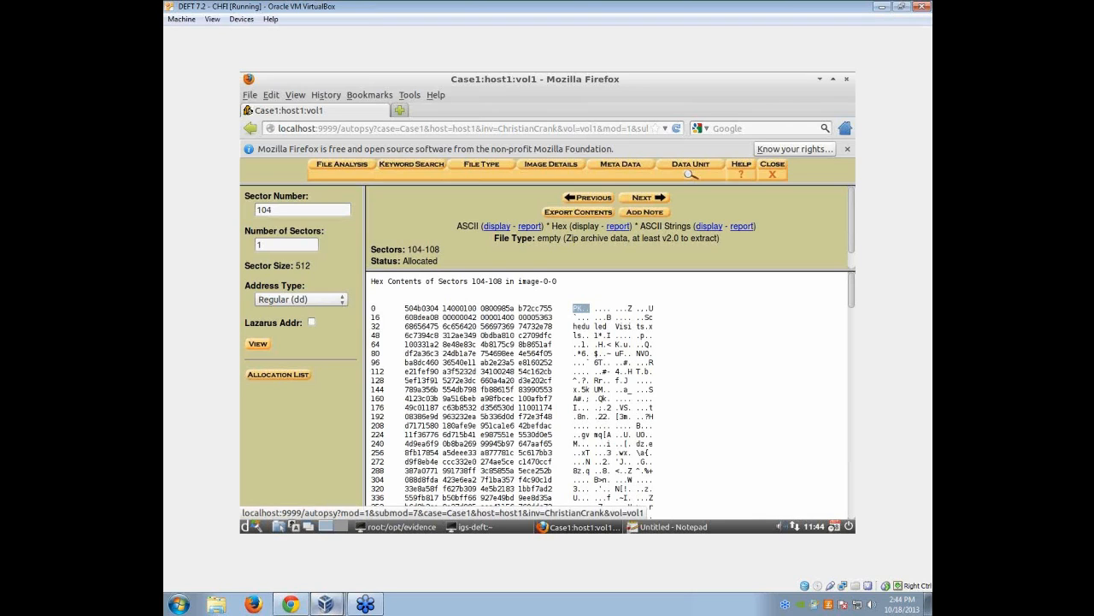
pyautogui.click(342, 165)
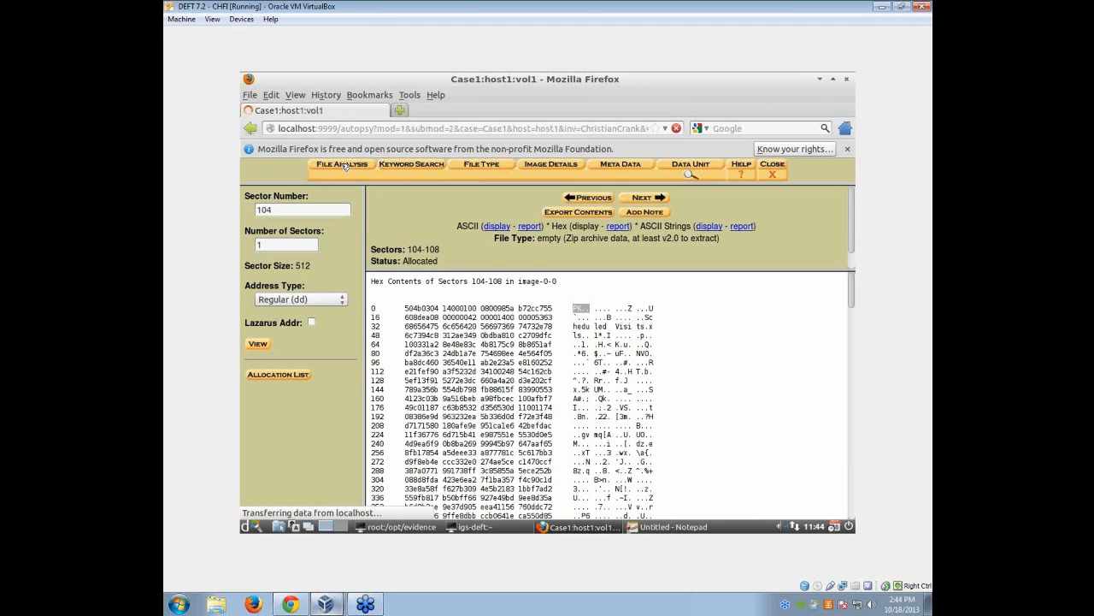
# Export Scheduled Visits.exe from the image, save the file, and minimise the browser.
pyautogui.scroll(-3, 447, 310)
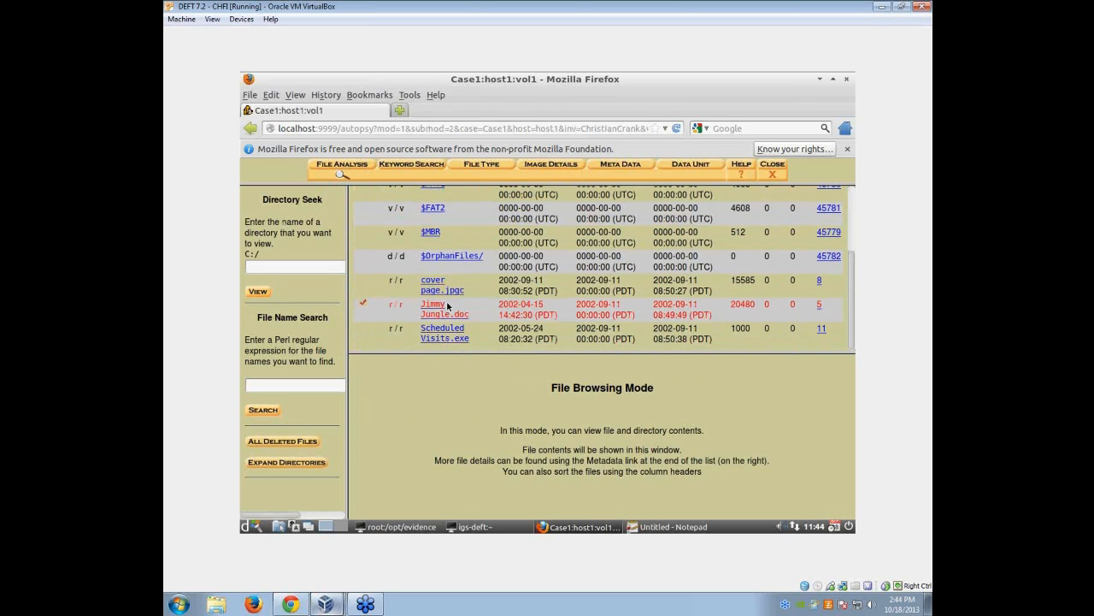
pyautogui.click(456, 337)
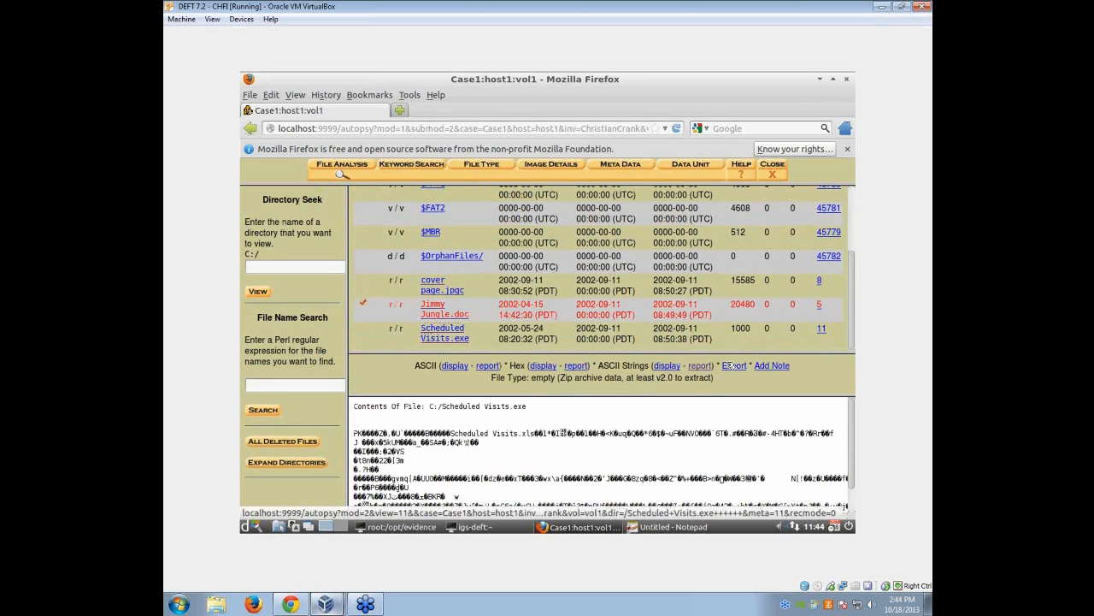
pyautogui.click(732, 366)
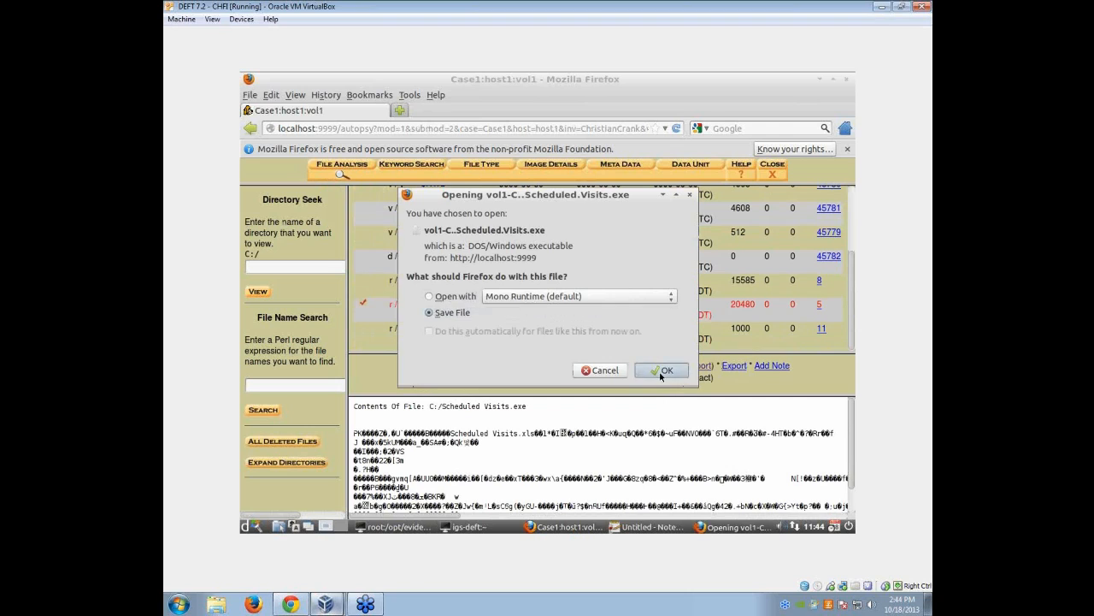
pyautogui.click(663, 370)
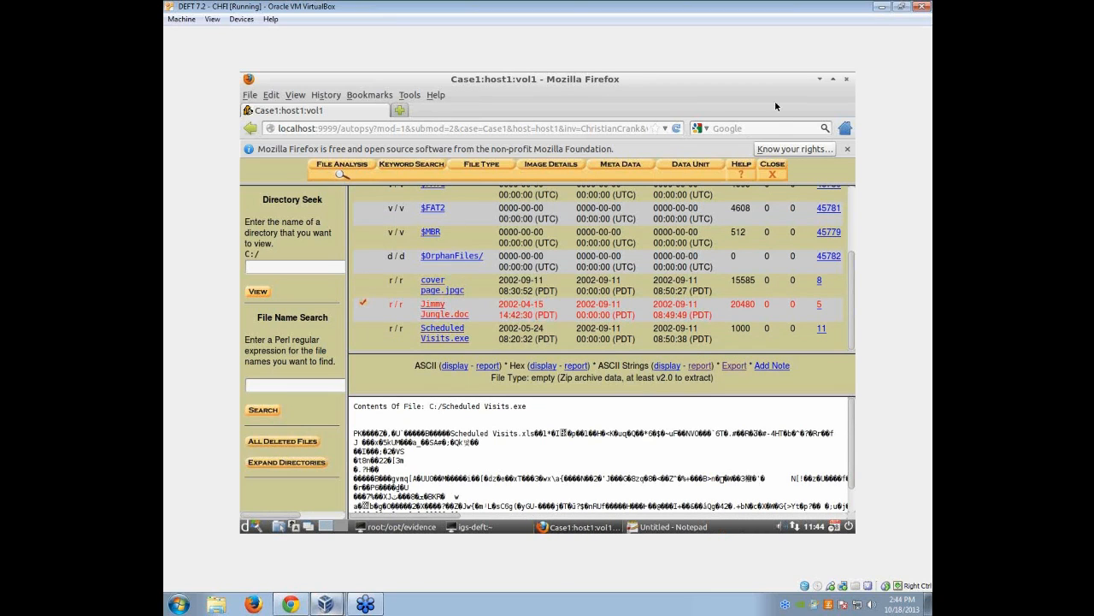
pyautogui.click(819, 78)
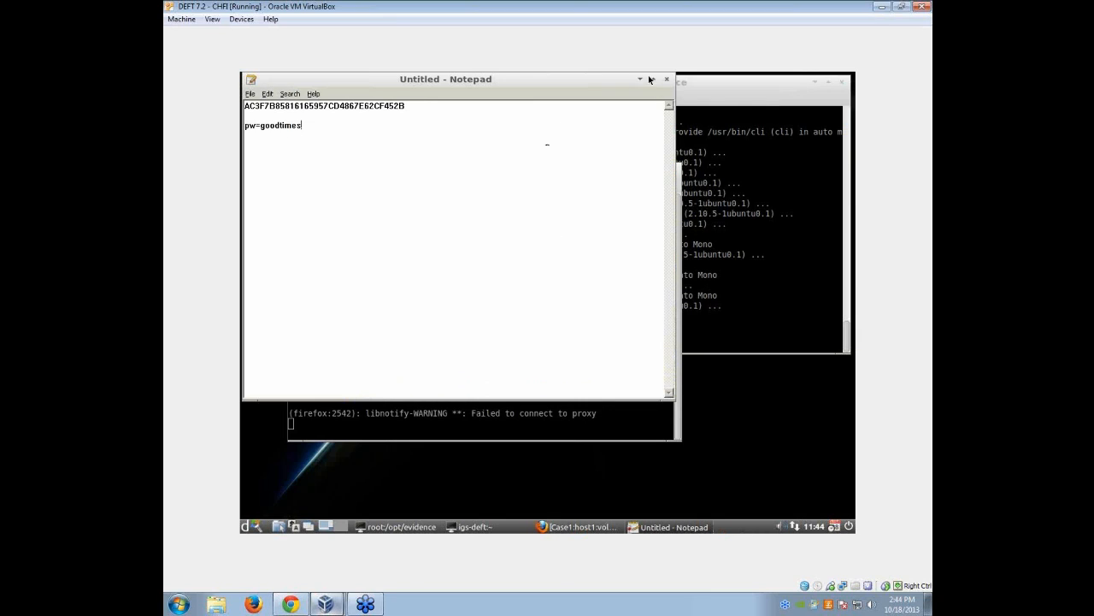
# In the root terminal, change to /home/igs-deft/Downloads and list its files.
pyautogui.click(641, 80)
pyautogui.click(658, 186)
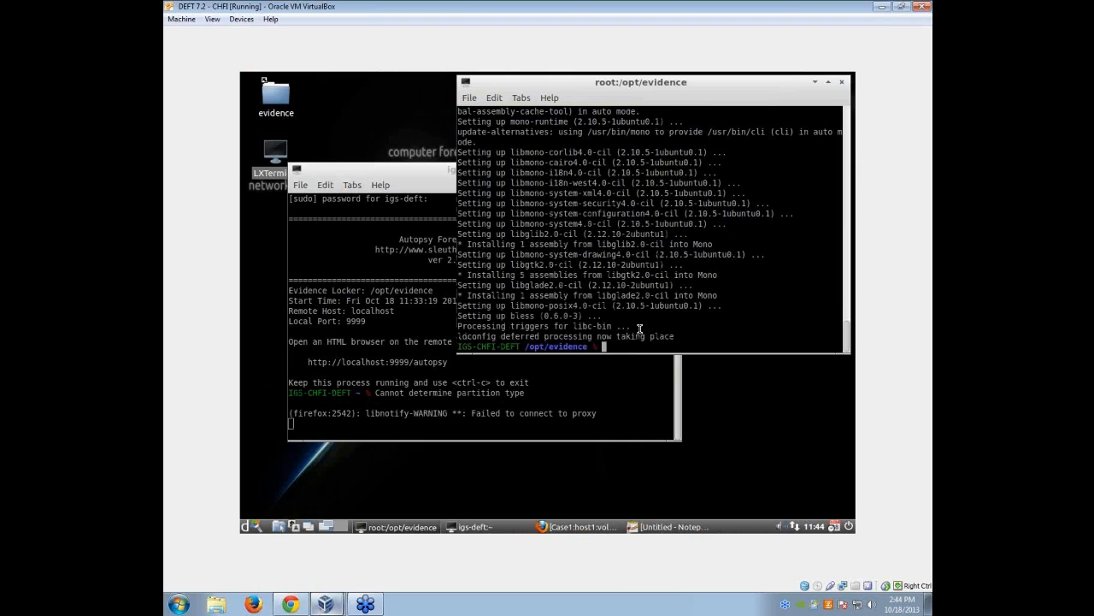
pyautogui.write('cd /home/igs')
pyautogui.press('Tab')
pyautogui.write('Do')
pyautogui.press('Tab')
pyautogui.press('Return')
pyautogui.write('ls')
pyautogui.press('Return')
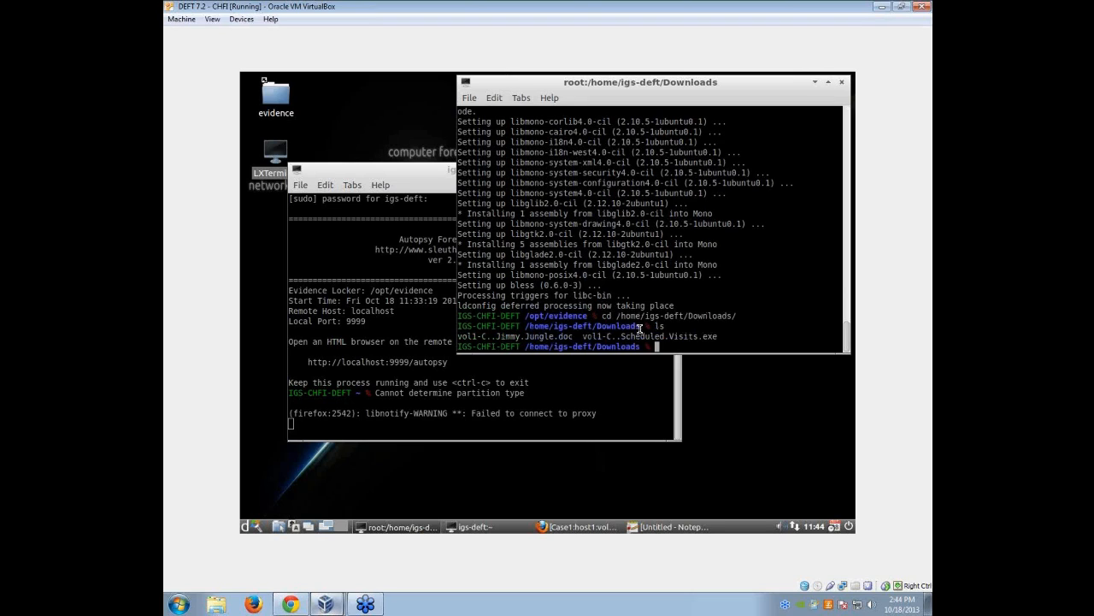
# Rename the exported vol1-C..Scheduled.Visits.exe to vol1-C..Scheduled.Visits.zip with mv.
pyautogui.write('mv vol1-C..Sch')
pyautogui.press('Tab')
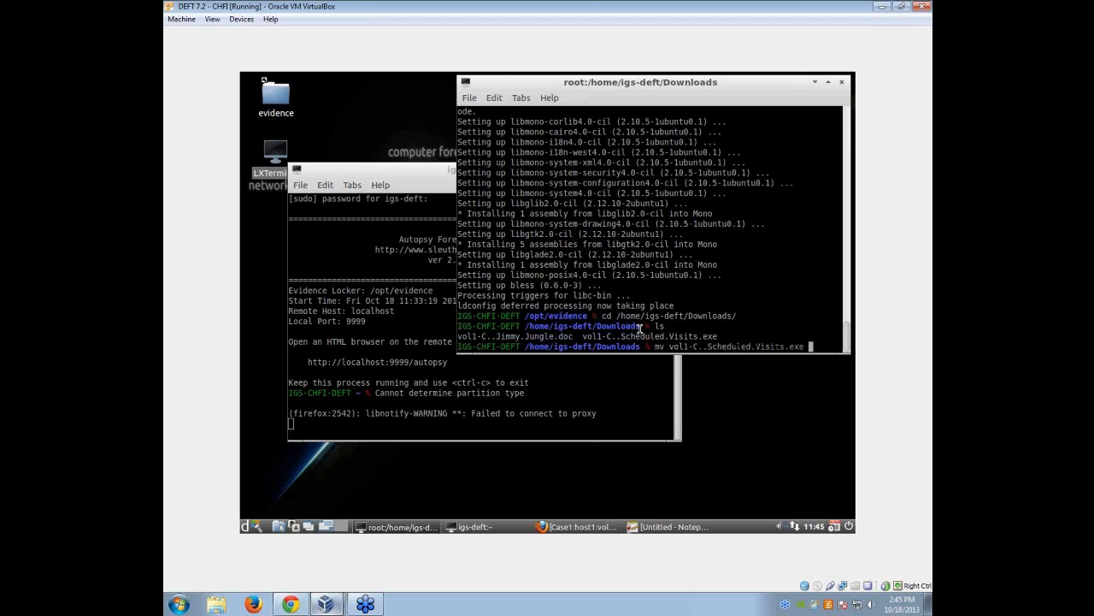
pyautogui.write('vol1-C..Sh')
pyautogui.press('BackSpace')
pyautogui.write('c')
pyautogui.press('Tab')
pyautogui.press('BackSpace')
pyautogui.press('BackSpace')
pyautogui.press('BackSpace')
pyautogui.press('BackSpace')
pyautogui.write('zip')
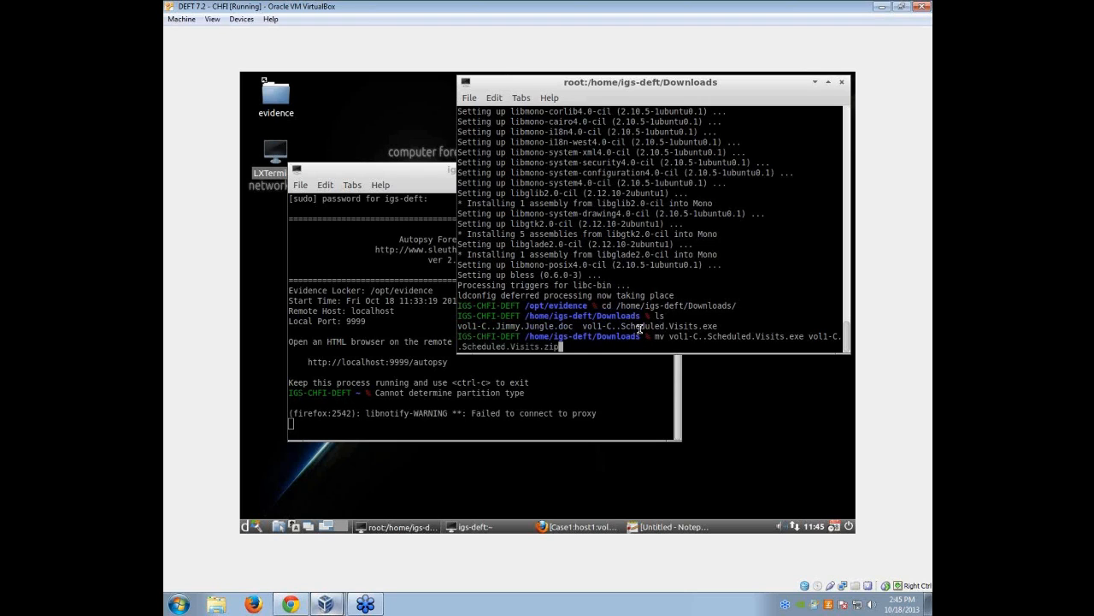
pyautogui.press('Return')
# Try unzipping vol1-C..Scheduled.Visits.zip, which fails, then open a new terminal.
pyautogui.write('unzip')
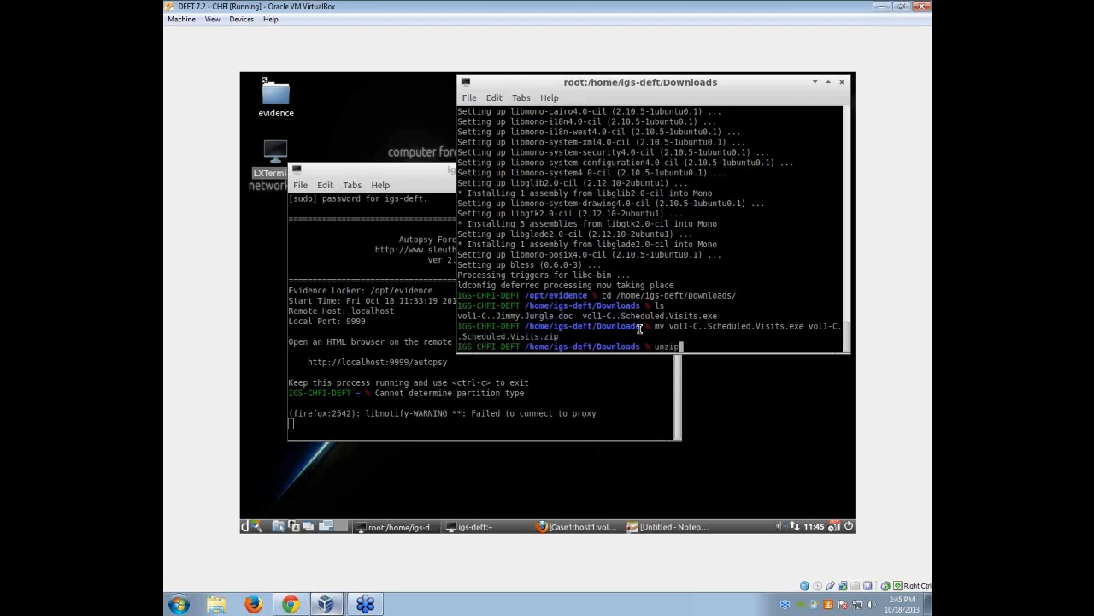
pyautogui.press('Return')
pyautogui.write('unzip')
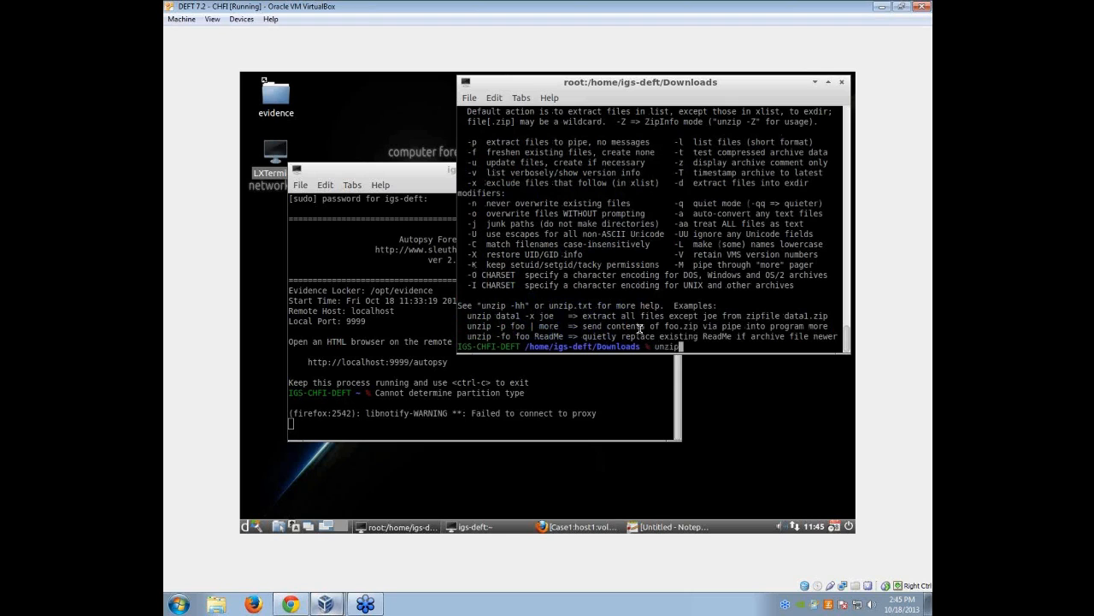
pyautogui.write(' vol')
pyautogui.press('Tab')
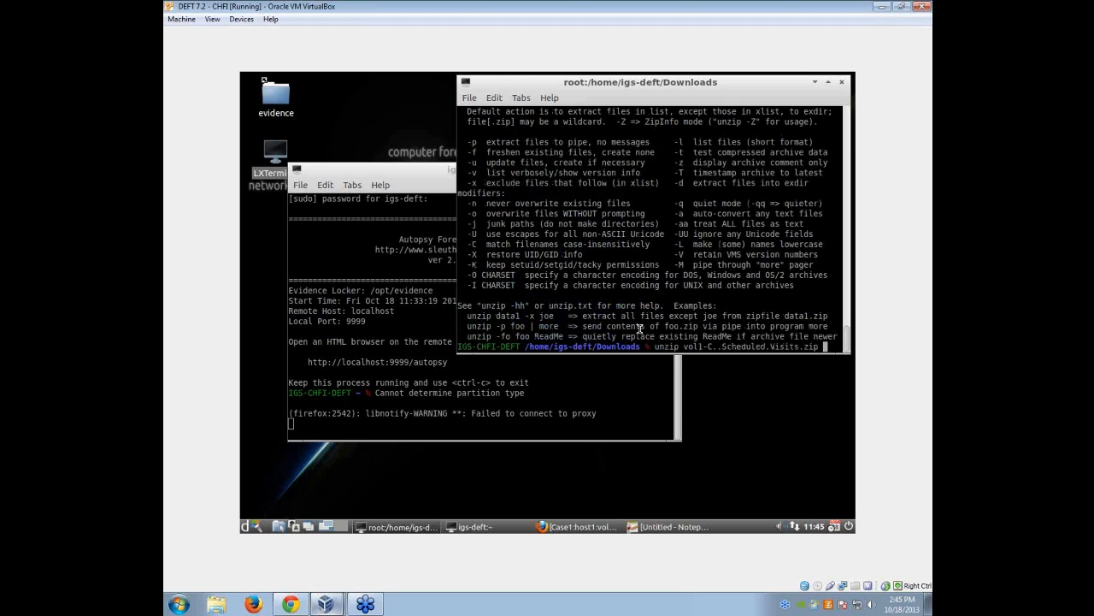
pyautogui.press('Return')
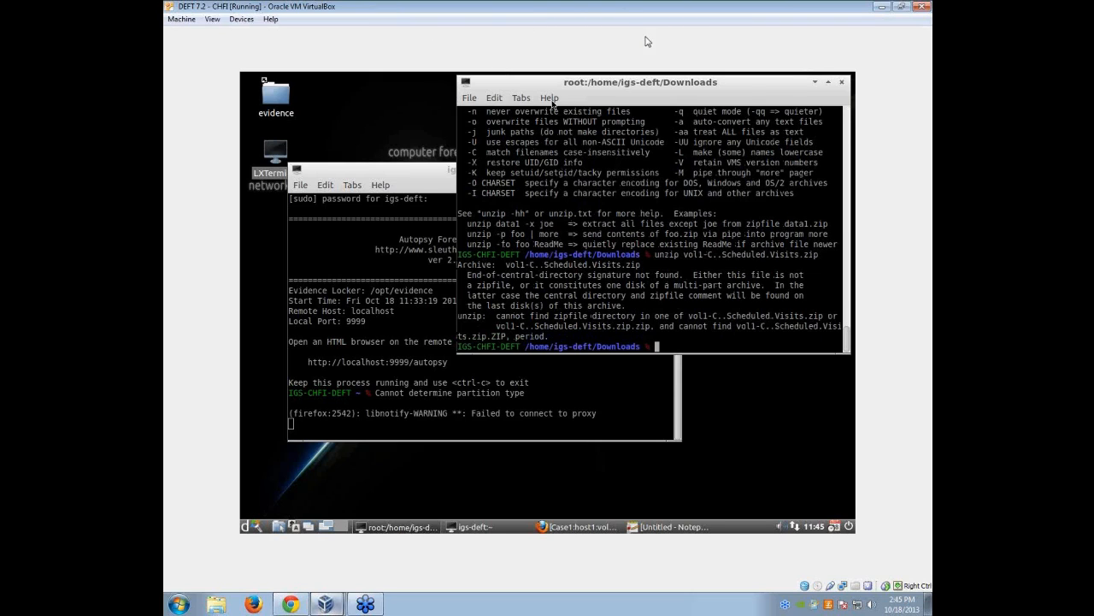
pyautogui.doubleClick(277, 152)
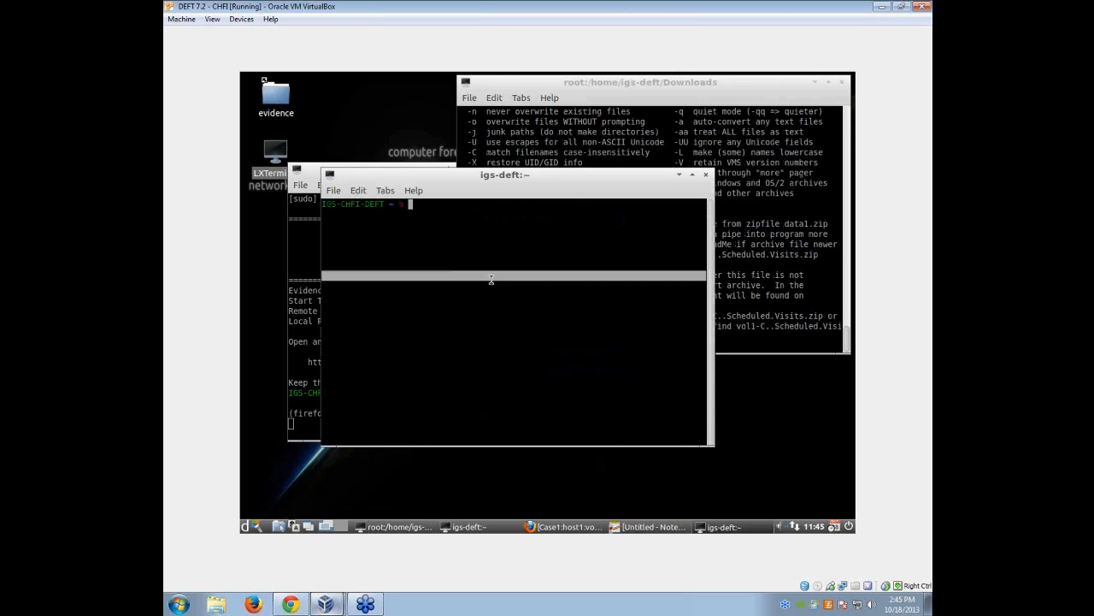
# From /opt/evidence, open the floppy image in Bless and maximise the hex editor window.
pyautogui.write('cd ')
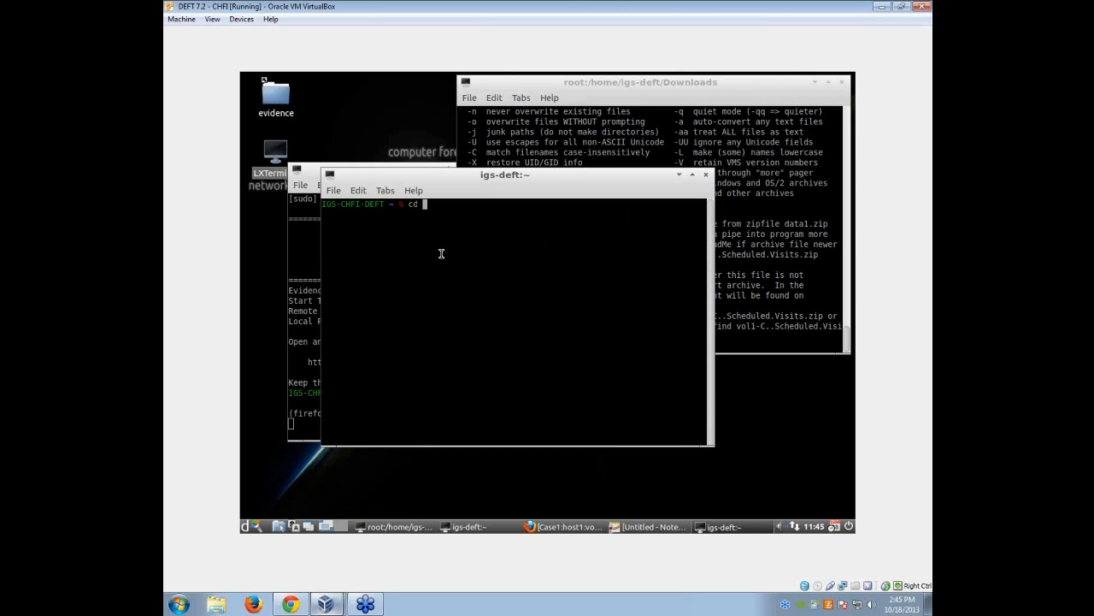
pyautogui.write('/opt/evi')
pyautogui.press('Tab')
pyautogui.press('Return')
pyautogui.write('bless in')
pyautogui.write('age')
pyautogui.press('Return')
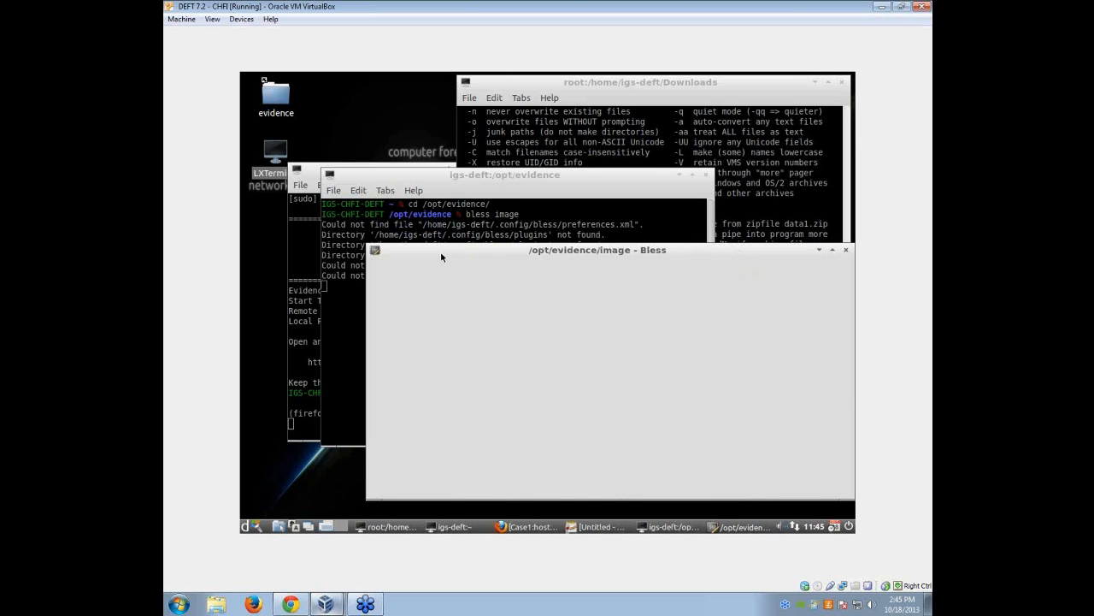
pyautogui.doubleClick(442, 257)
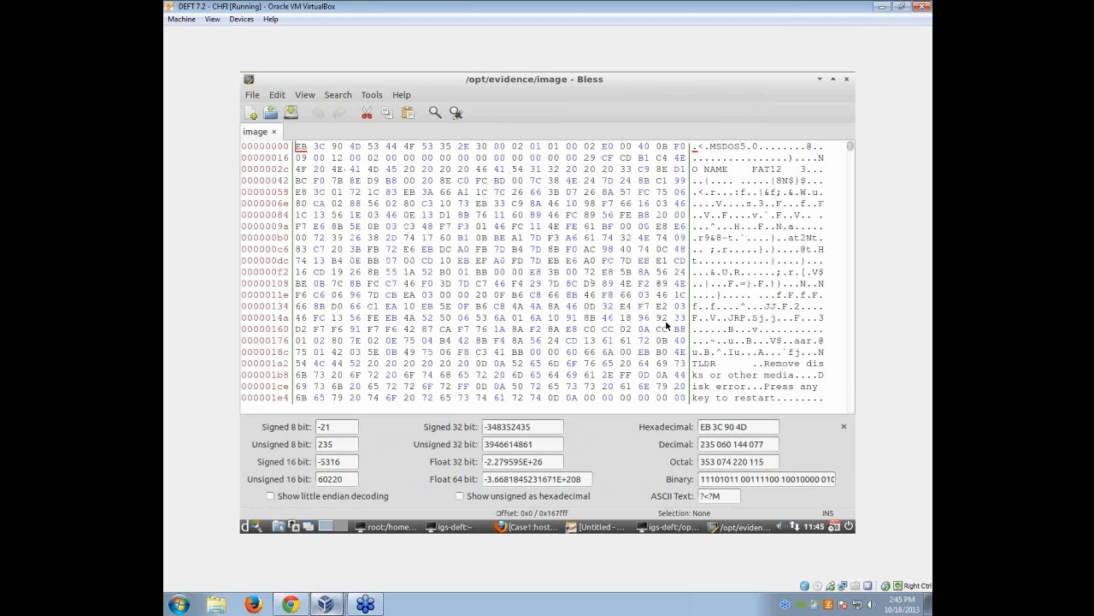
# Scroll the hex view to bring offset 0x4200 into view.
pyautogui.scroll(-15, 655, 340)
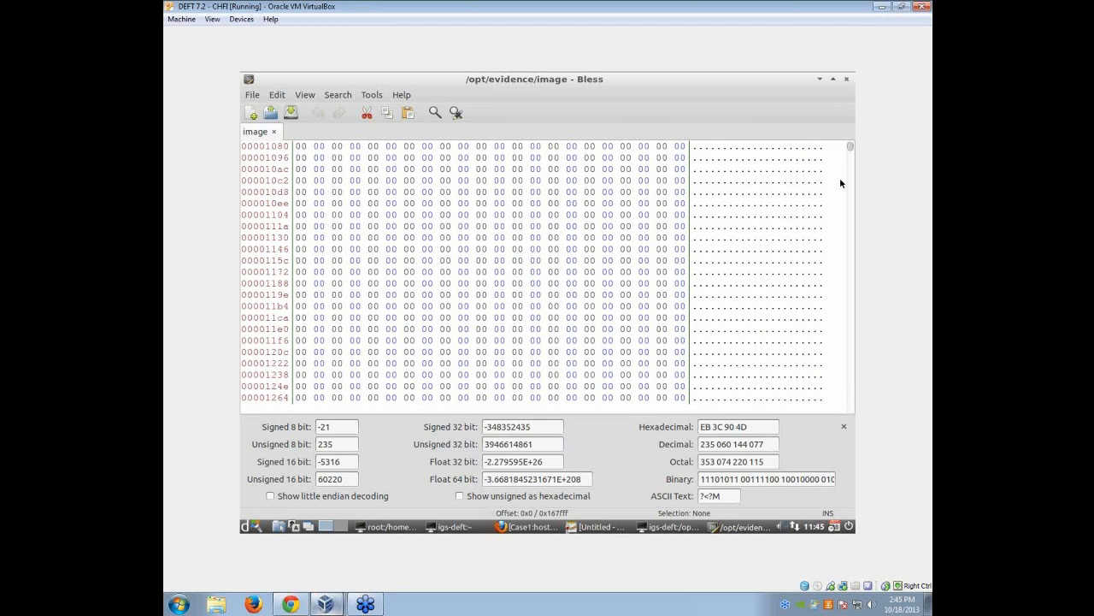
pyautogui.moveTo(849, 148); pyautogui.dragTo(851, 152)
pyautogui.scroll(2, 624, 286)
pyautogui.scroll(4, 625, 286)
pyautogui.scroll(10, 624, 286)
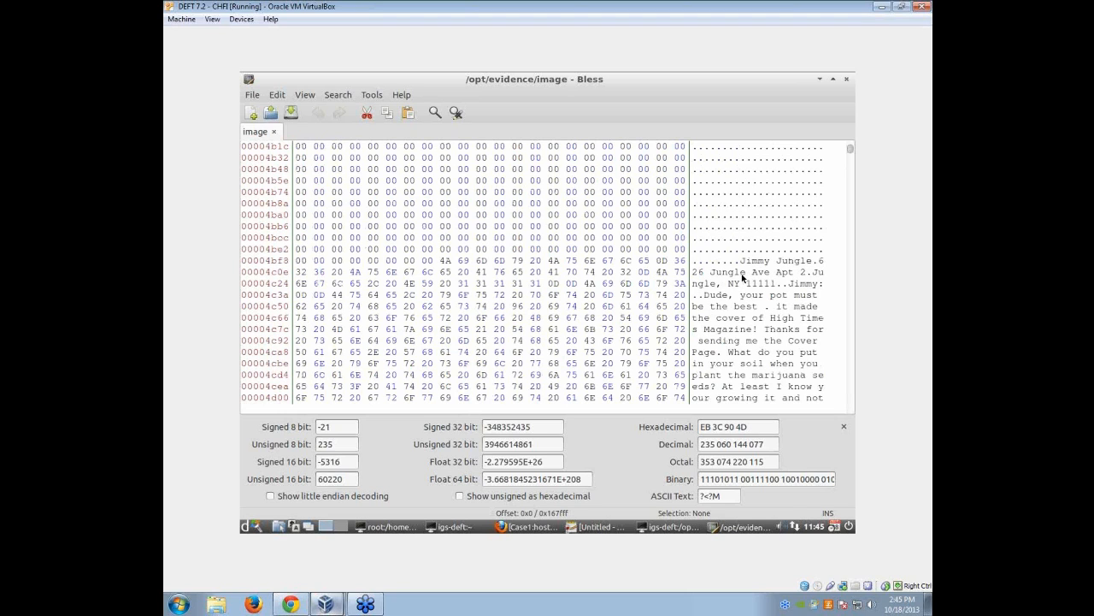
pyautogui.scroll(20, 742, 278)
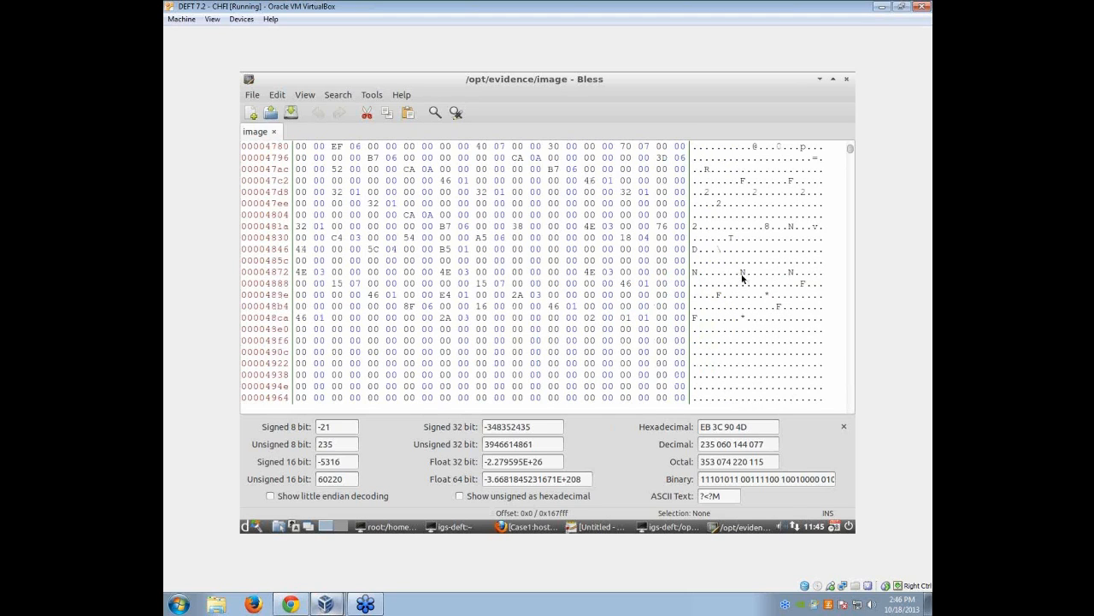
pyautogui.scroll(1, 742, 278)
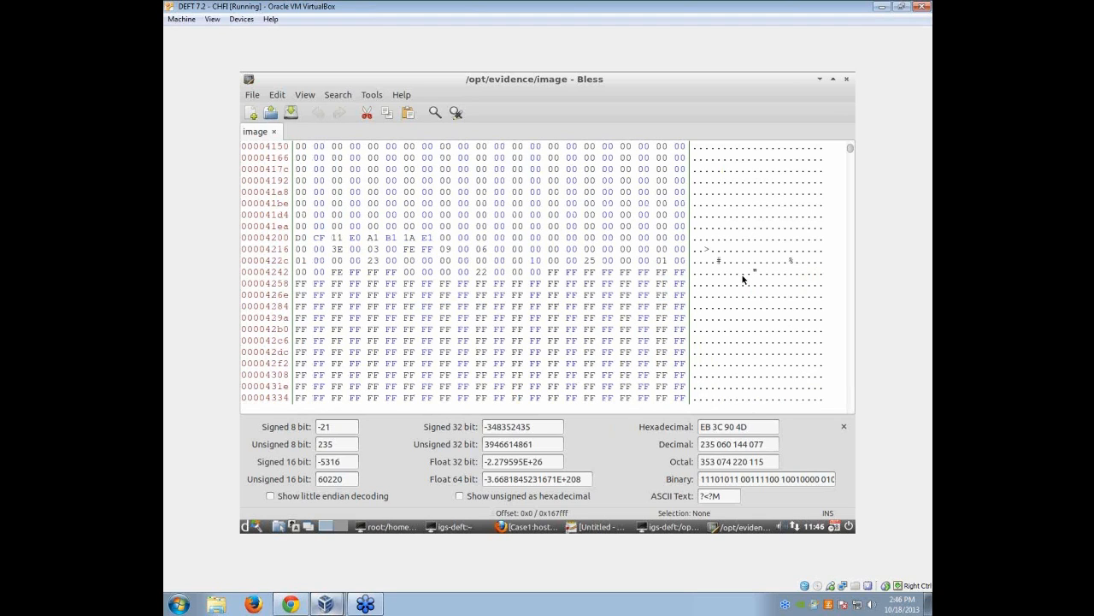
pyautogui.scroll(-1, 748, 280)
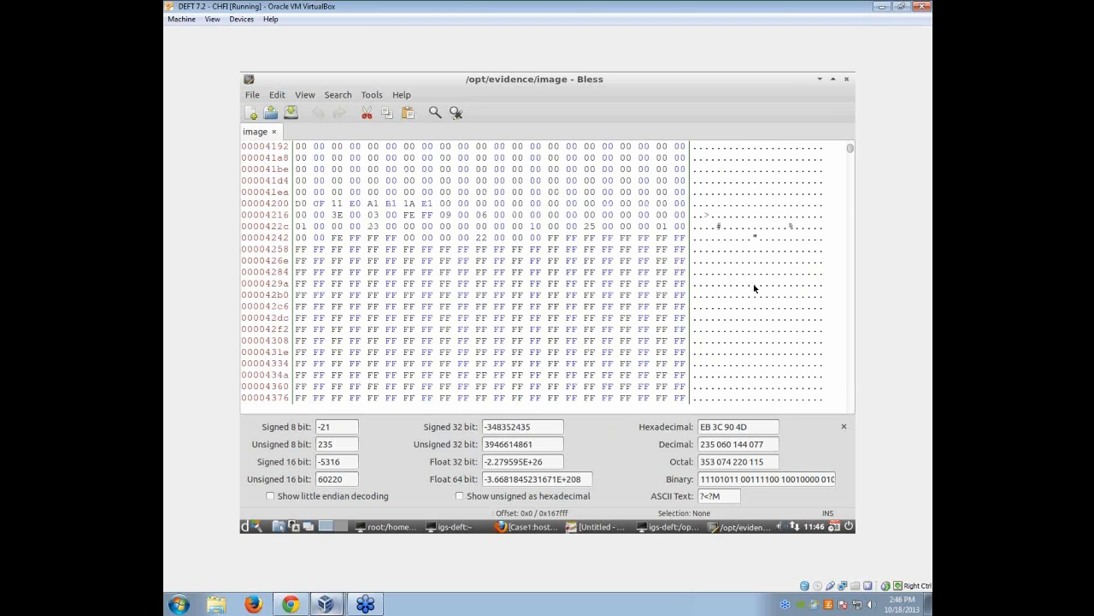
# Inspect the D0 CF 11 E0 header bytes around offsets 0x4202 and 0x4220.
pyautogui.click(338, 204)
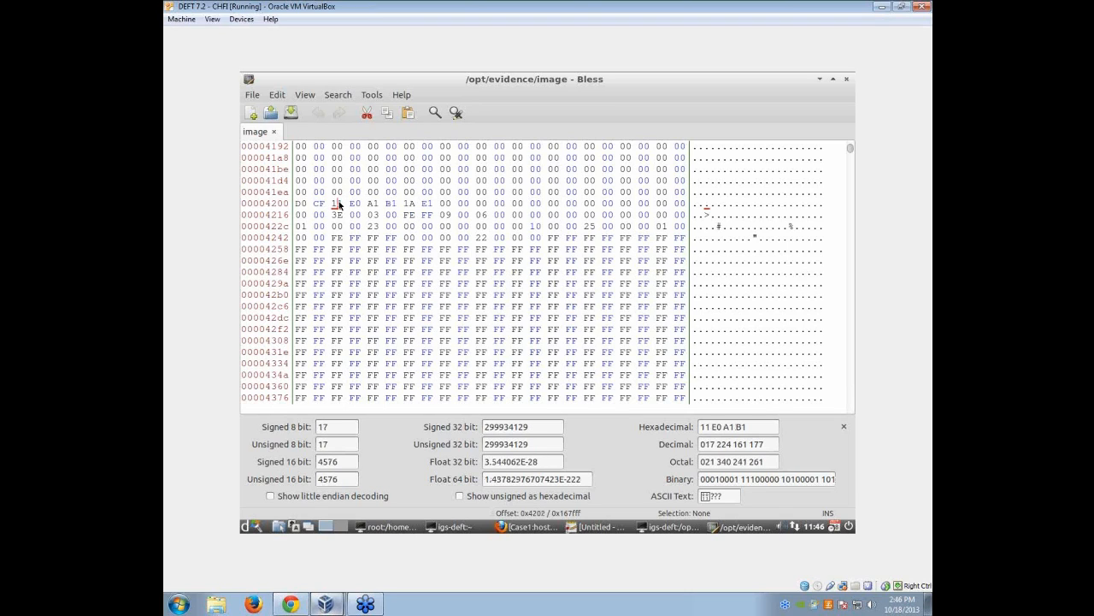
pyautogui.moveTo(406, 205); pyautogui.dragTo(334, 204)
pyautogui.click(481, 214)
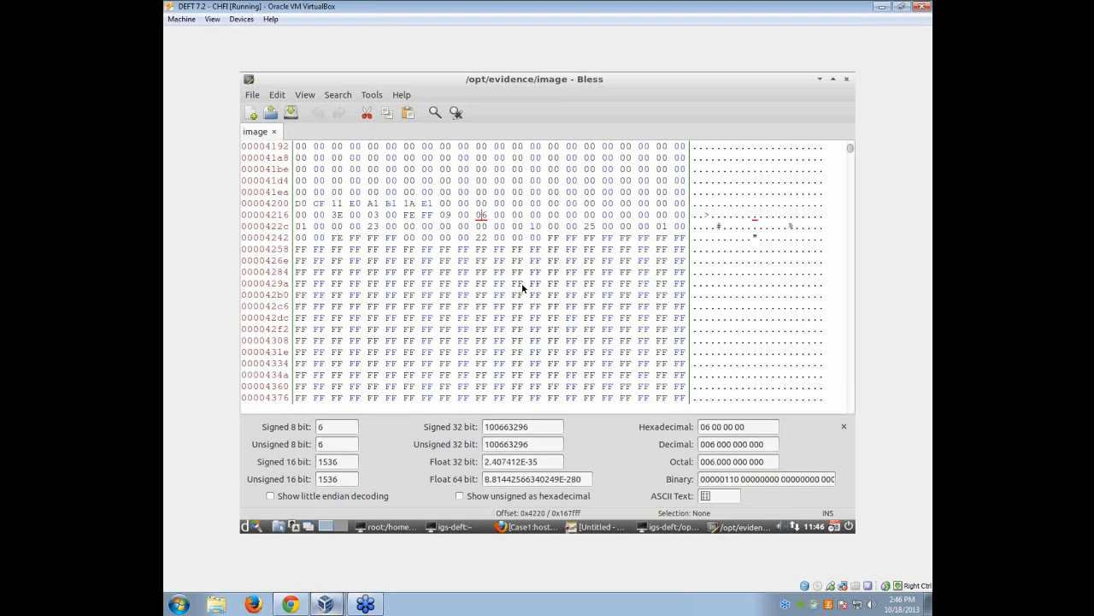
pyautogui.scroll(2, 545, 271)
pyautogui.scroll(-20, 546, 272)
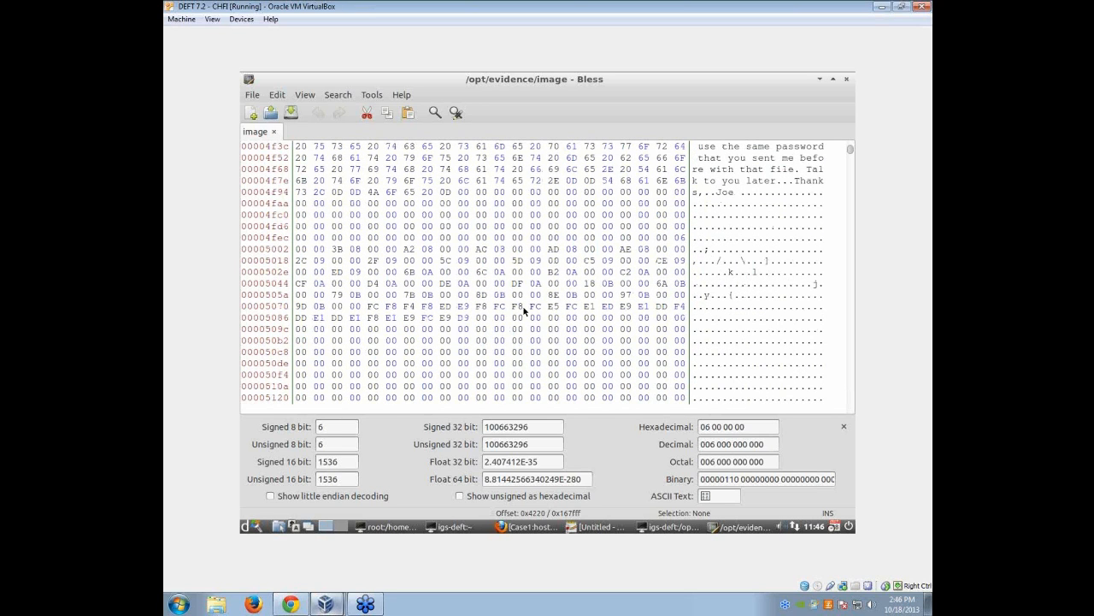
pyautogui.scroll(20, 538, 317)
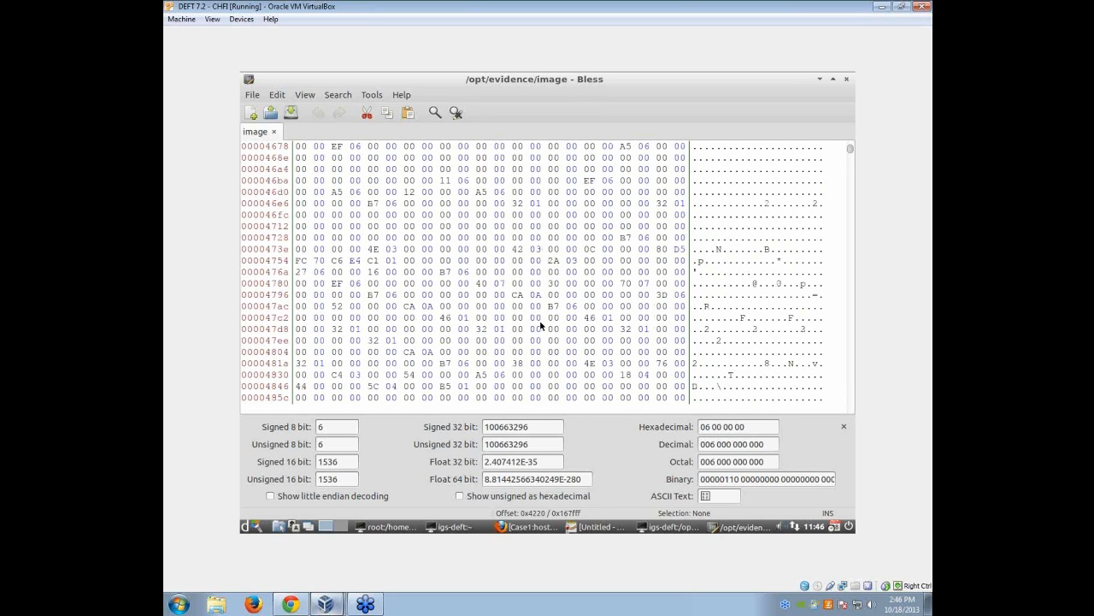
pyautogui.scroll(20, 411, 279)
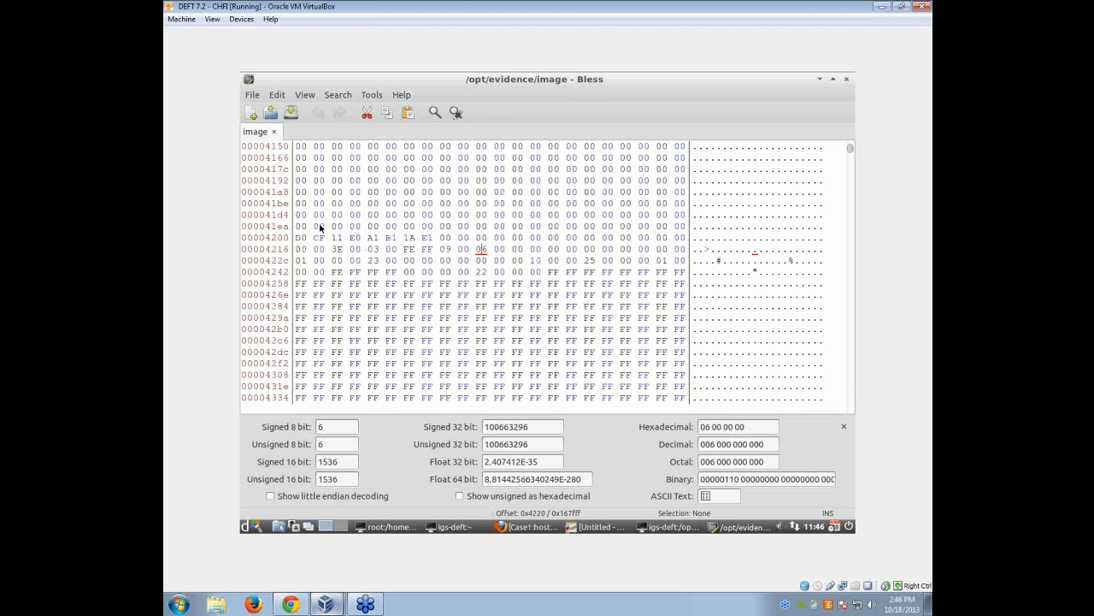
pyautogui.scroll(2, 320, 227)
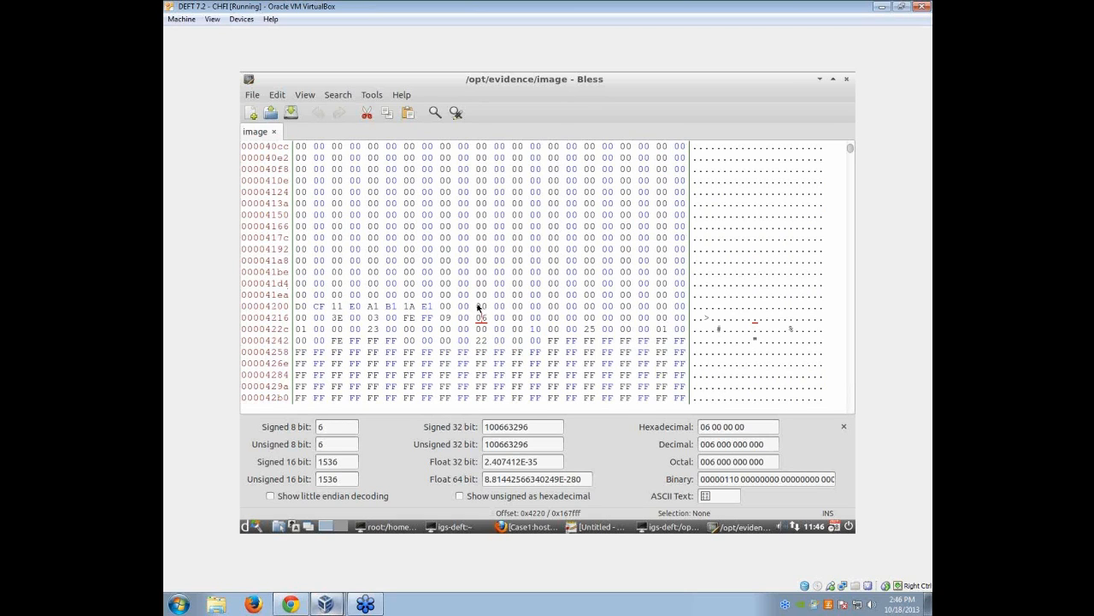
# Mark the D0 CF header at 0x4200, then find and select the JFIF signature at 0x9206.
pyautogui.click(314, 307)
pyautogui.moveTo(305, 308); pyautogui.dragTo(323, 309)
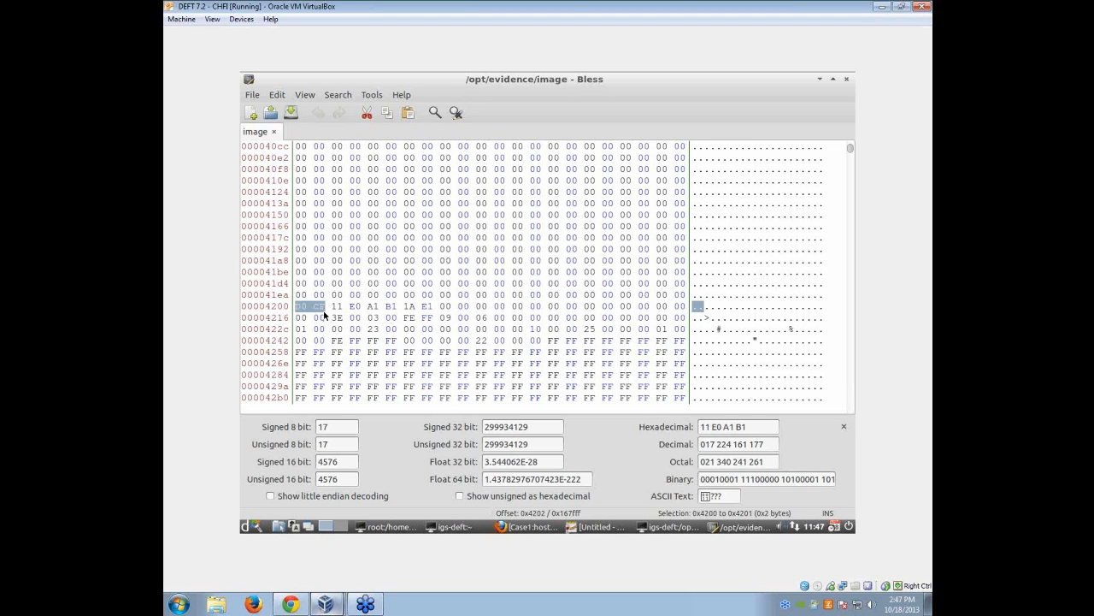
pyautogui.scroll(-7, 349, 311)
pyautogui.scroll(-20, 410, 340)
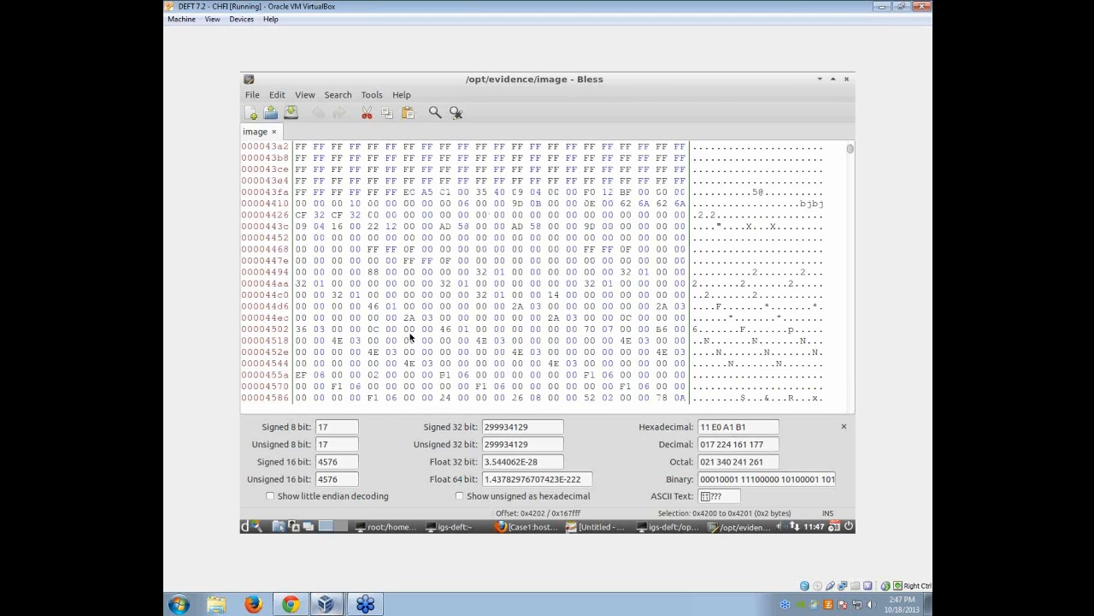
pyautogui.scroll(-20, 419, 336)
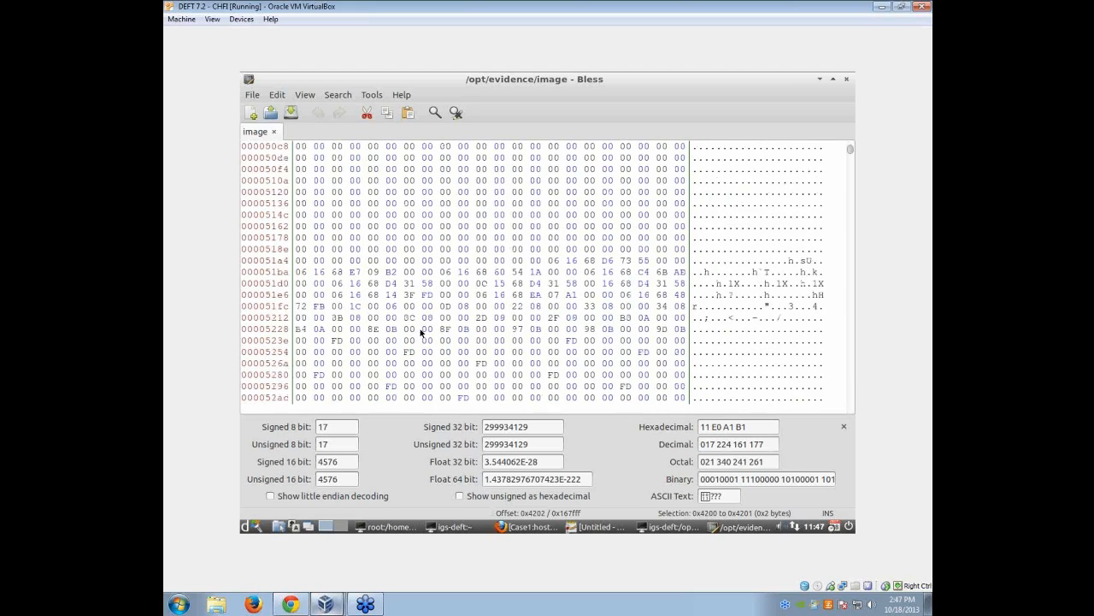
pyautogui.scroll(-20, 430, 326)
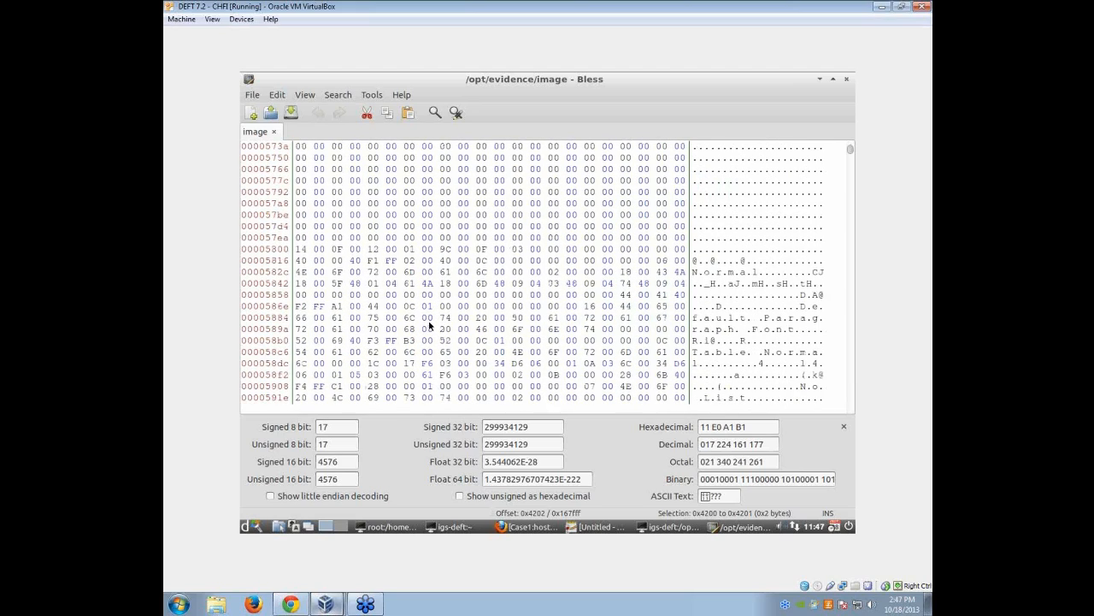
pyautogui.scroll(-20, 436, 327)
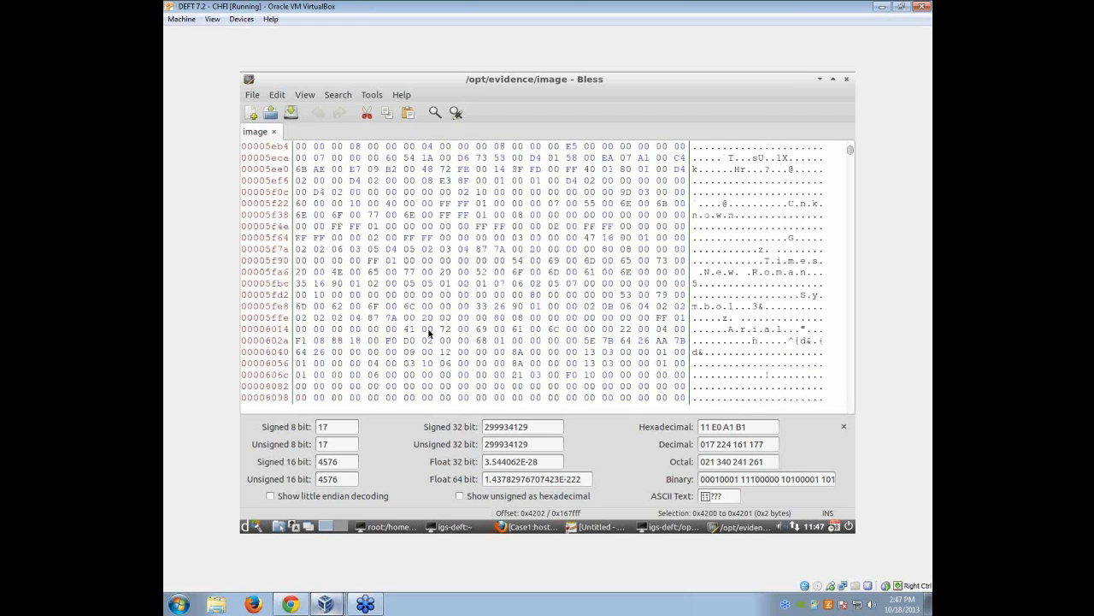
pyautogui.scroll(-20, 446, 320)
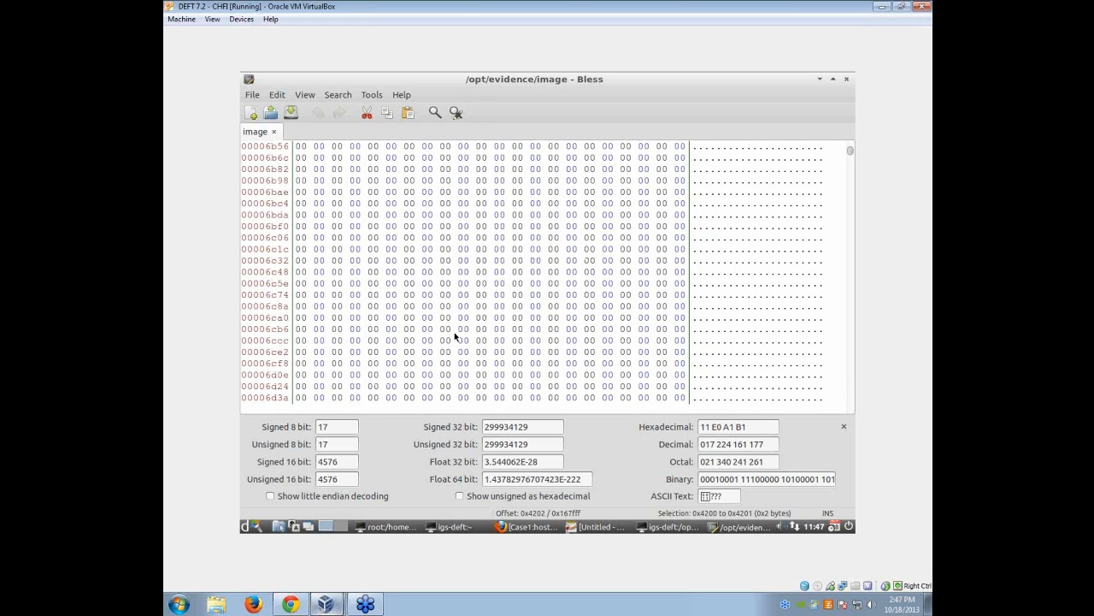
pyautogui.scroll(-20, 465, 346)
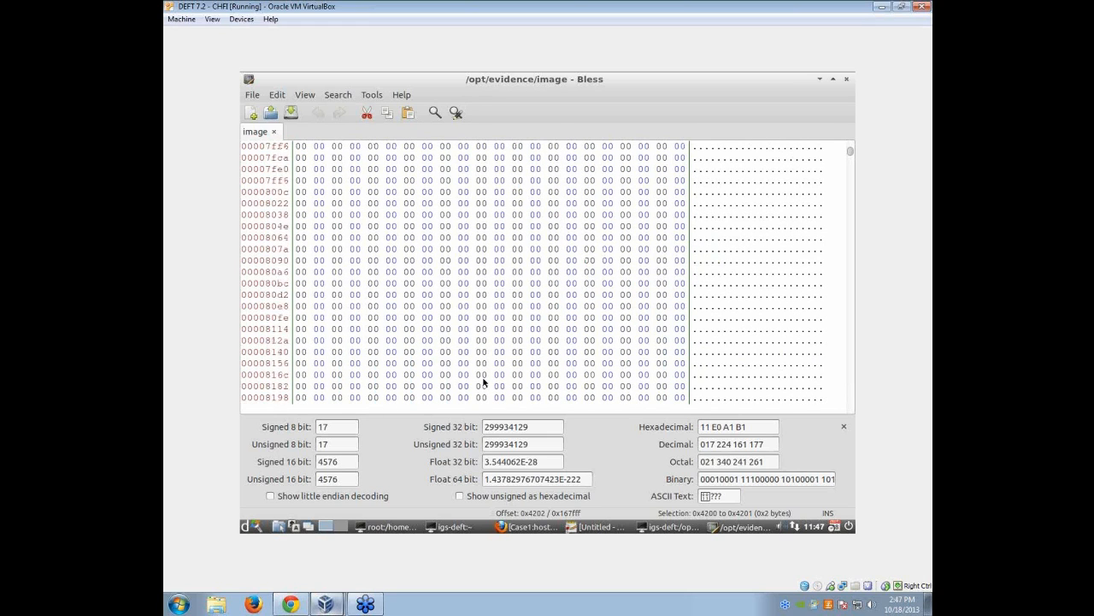
pyautogui.scroll(-8, 502, 386)
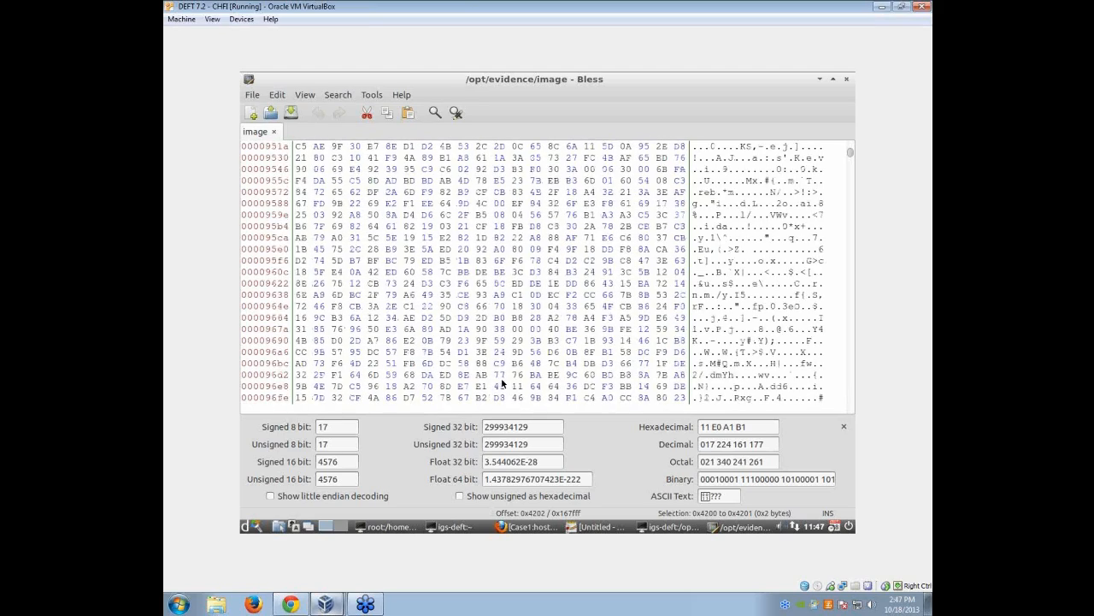
pyautogui.scroll(-1, 512, 377)
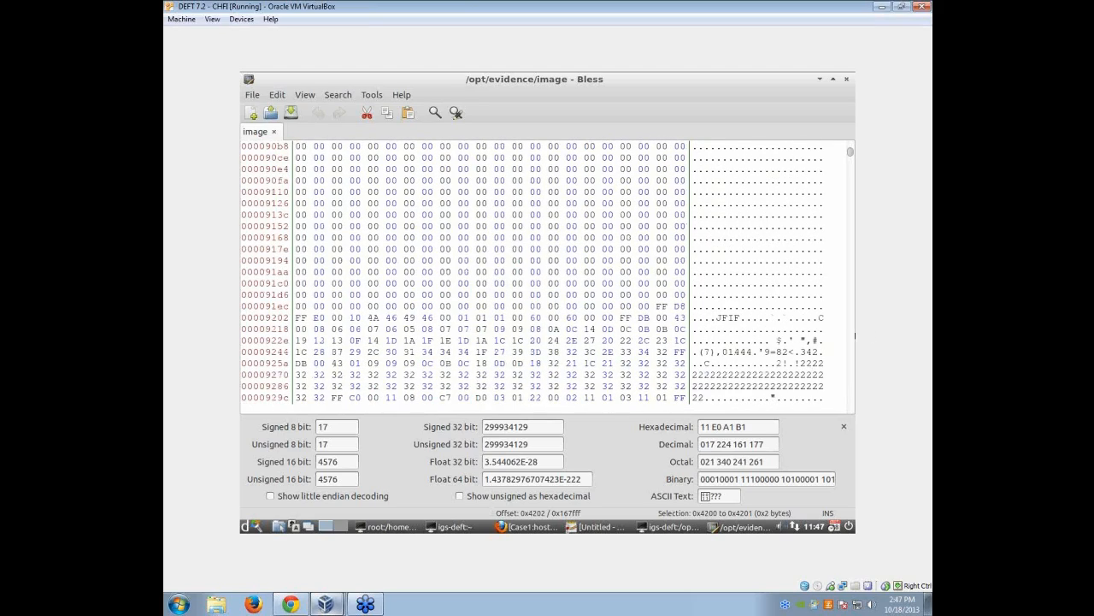
pyautogui.click(724, 318)
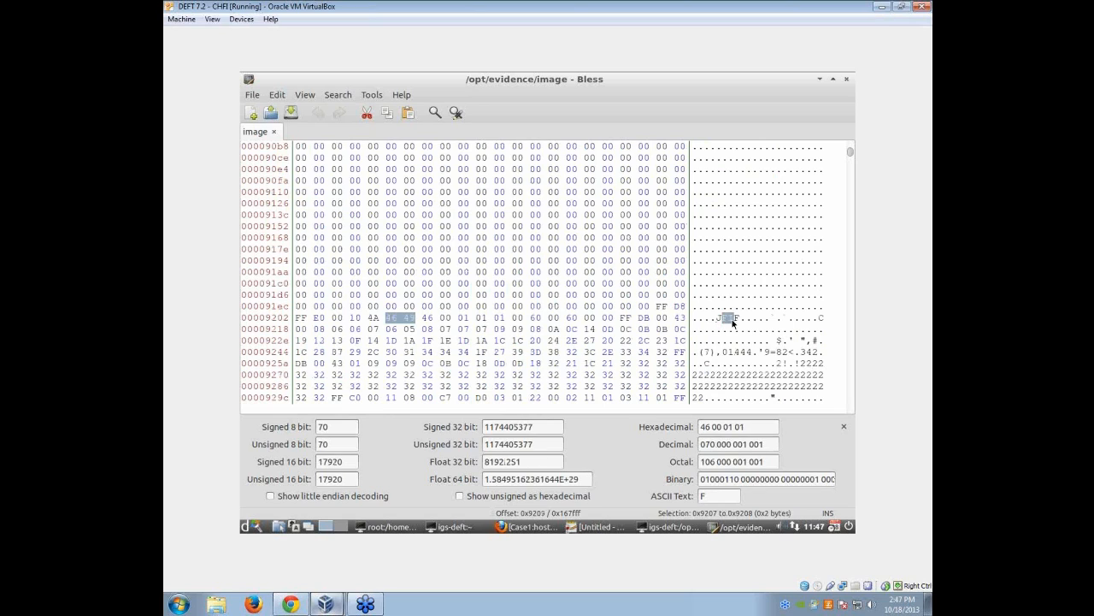
pyautogui.moveTo(718, 318); pyautogui.dragTo(739, 323)
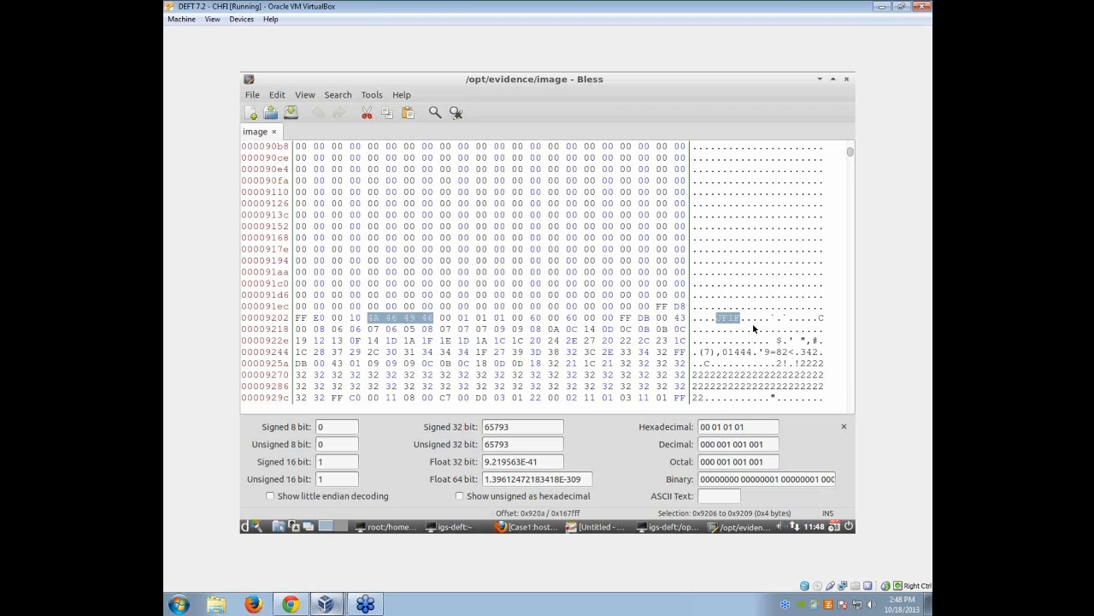
# Select the byte range 0x4200 to 0x91ff and copy those 0x5000 bytes.
pyautogui.click(278, 95)
pyautogui.click(310, 218)
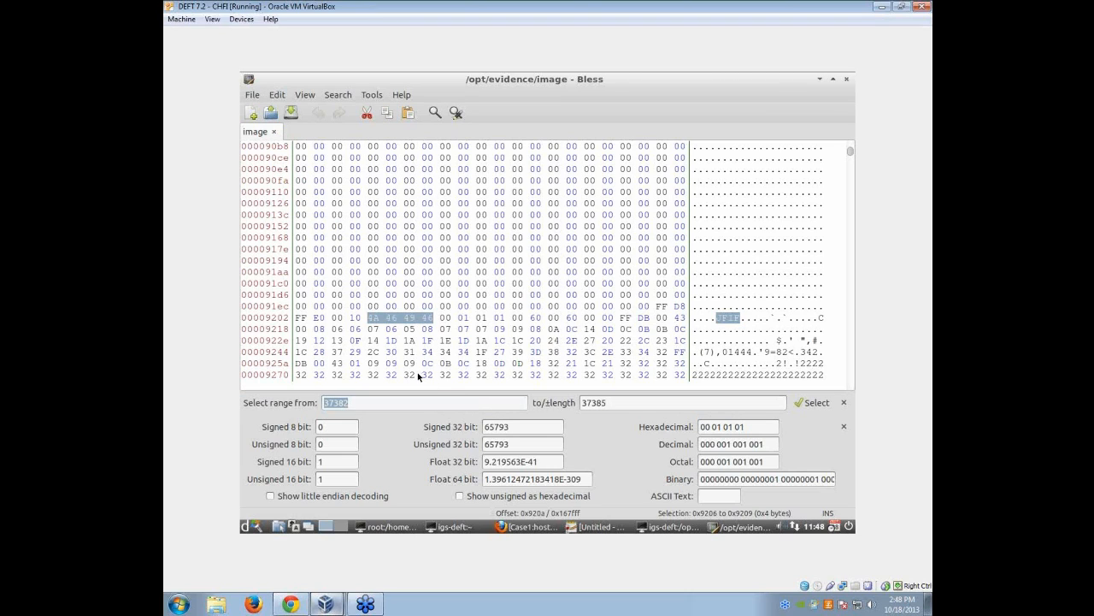
pyautogui.write('0x4200')
pyautogui.press('Tab')
pyautogui.write('0x91ff')
pyautogui.click(798, 405)
pyautogui.click(277, 94)
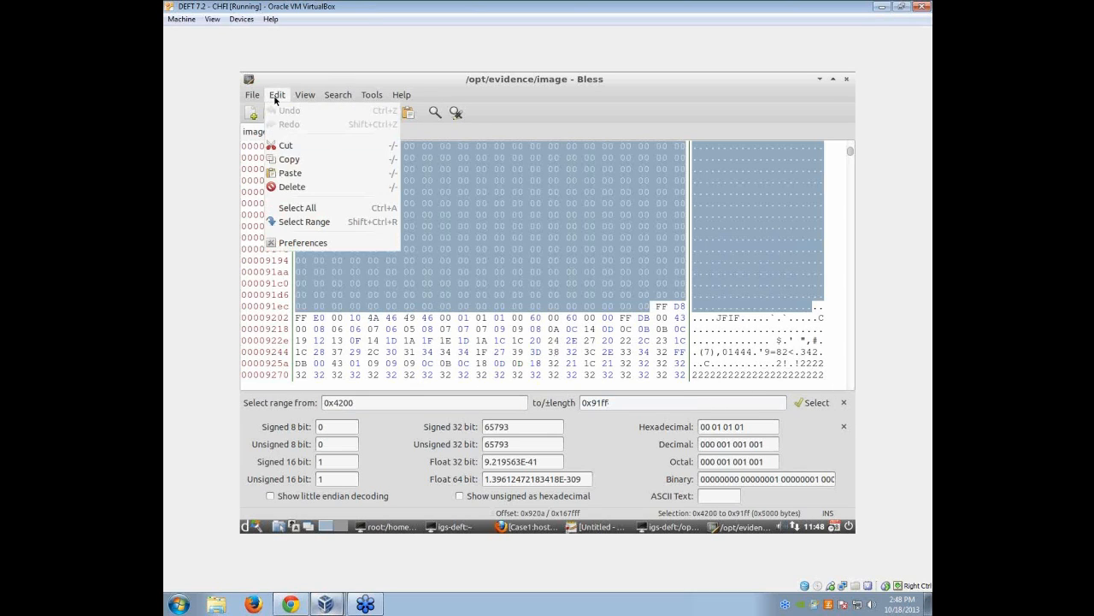
pyautogui.click(291, 159)
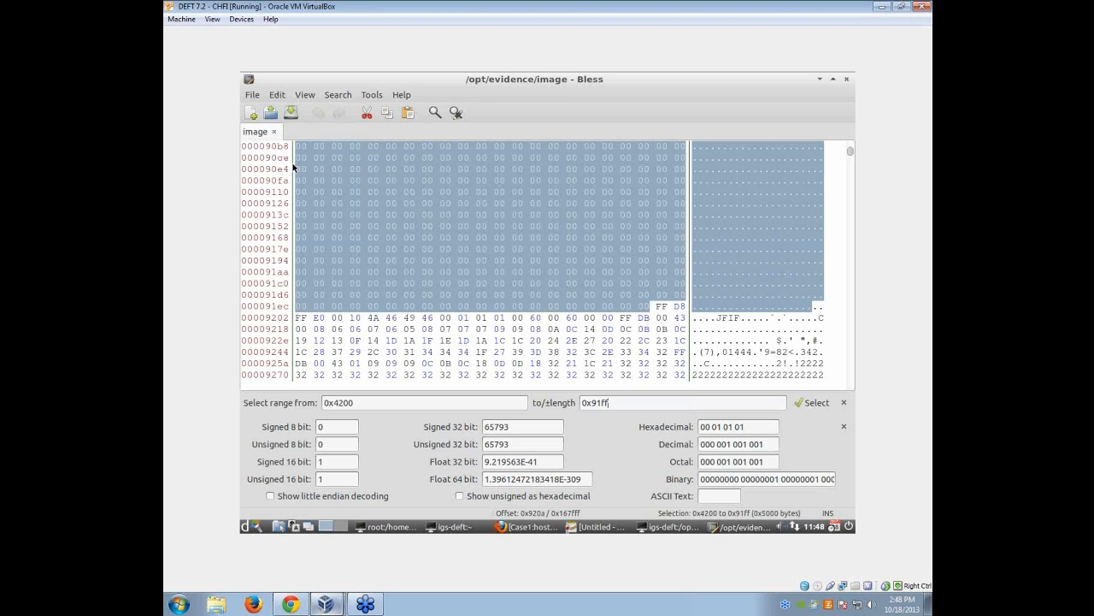
# Paste the copied bytes into a new file and save it as Extracted.doc in Downloads.
pyautogui.click(252, 94)
pyautogui.click(261, 110)
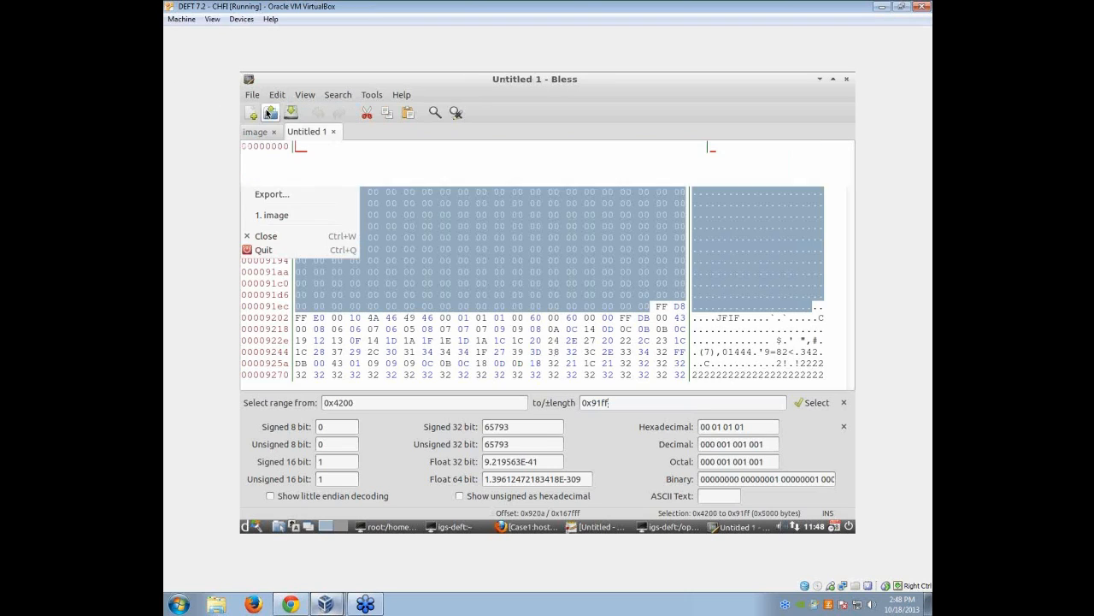
pyautogui.click(277, 94)
pyautogui.click(292, 173)
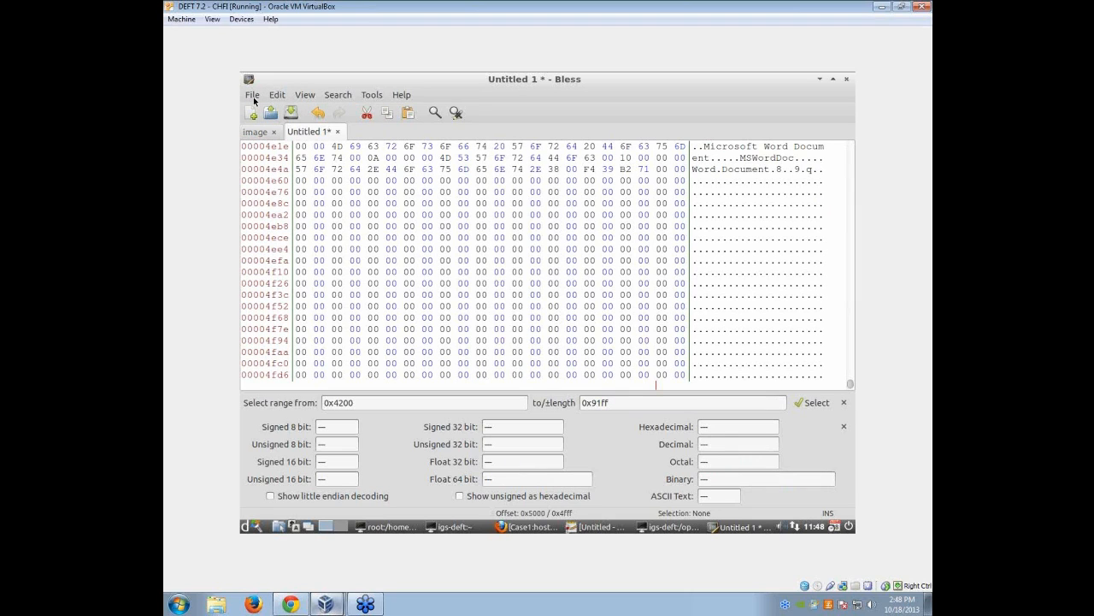
pyautogui.click(253, 97)
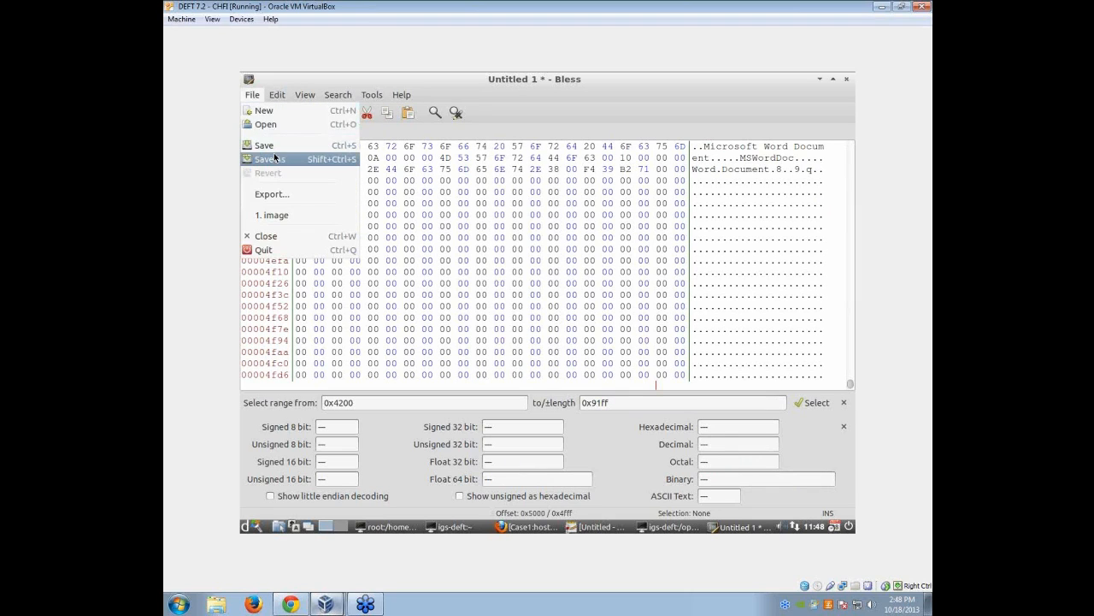
pyautogui.click(277, 157)
pyautogui.click(335, 239)
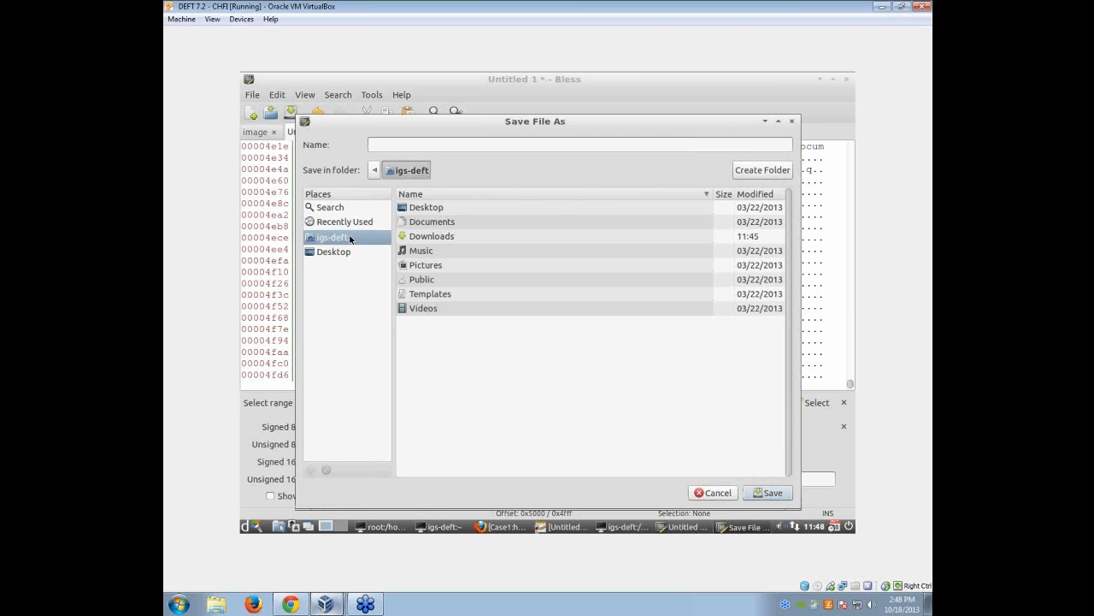
pyautogui.doubleClick(437, 235)
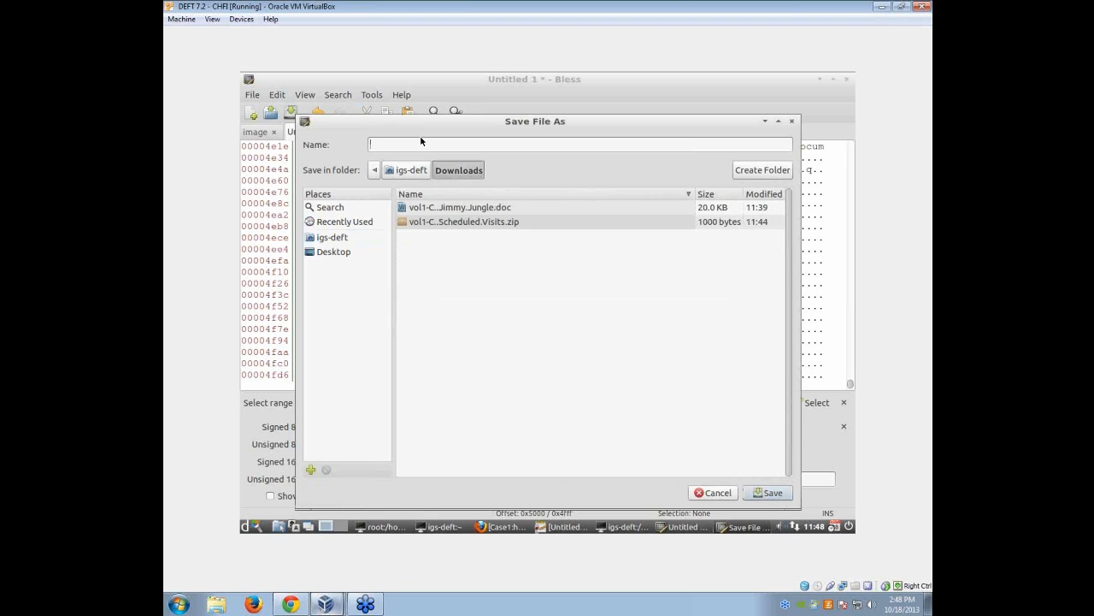
pyautogui.write('Extracted.doc')
pyautogui.press('Return')
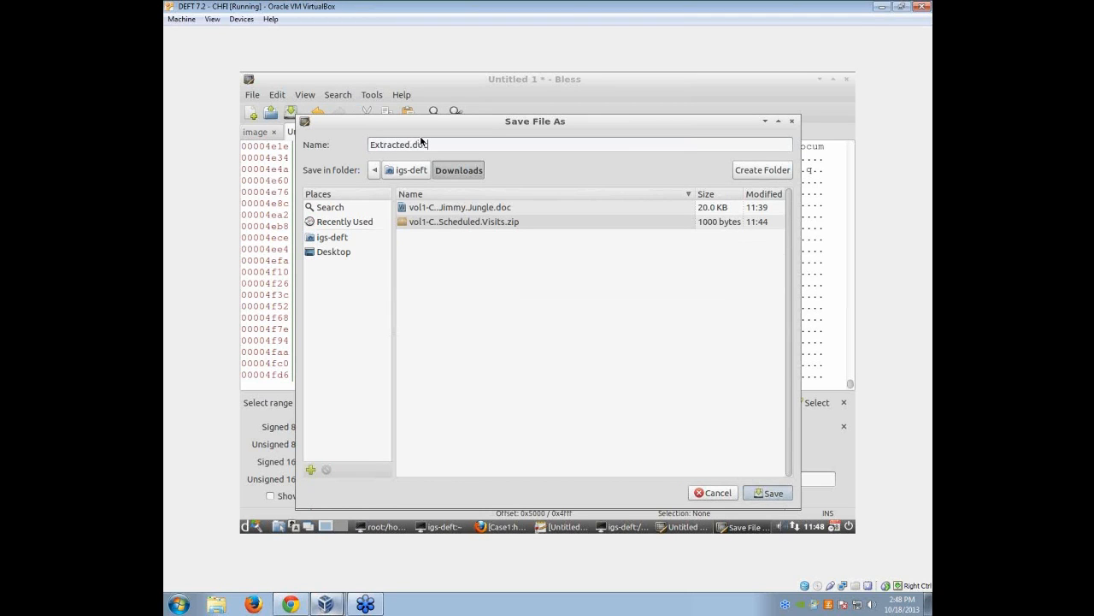
# Open Extracted.doc from the Downloads folder in the file manager.
pyautogui.click(244, 526)
pyautogui.click(283, 525)
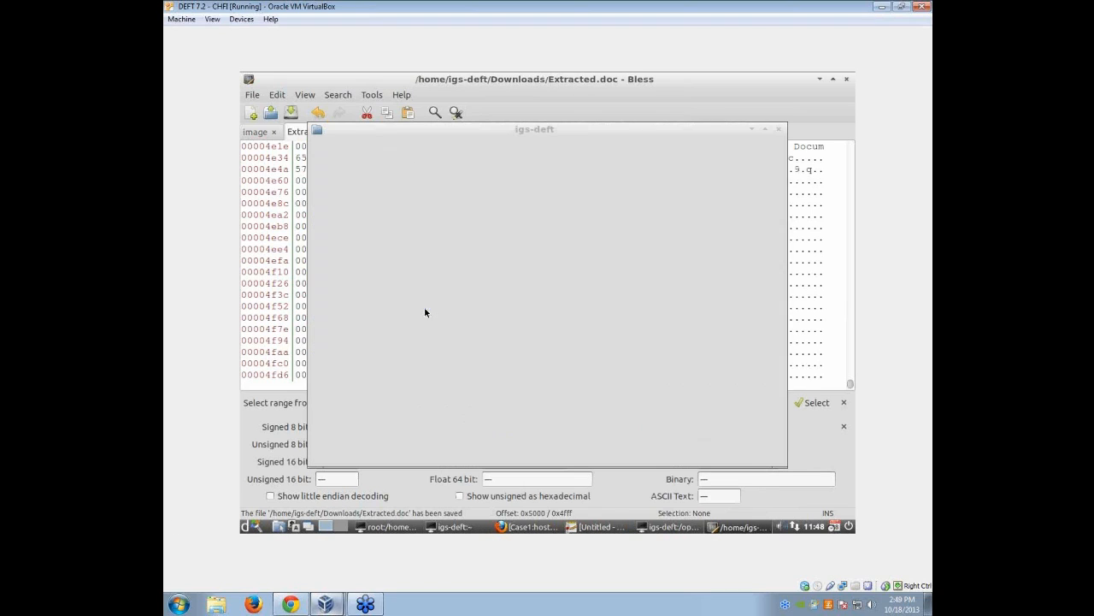
pyautogui.doubleClick(556, 196)
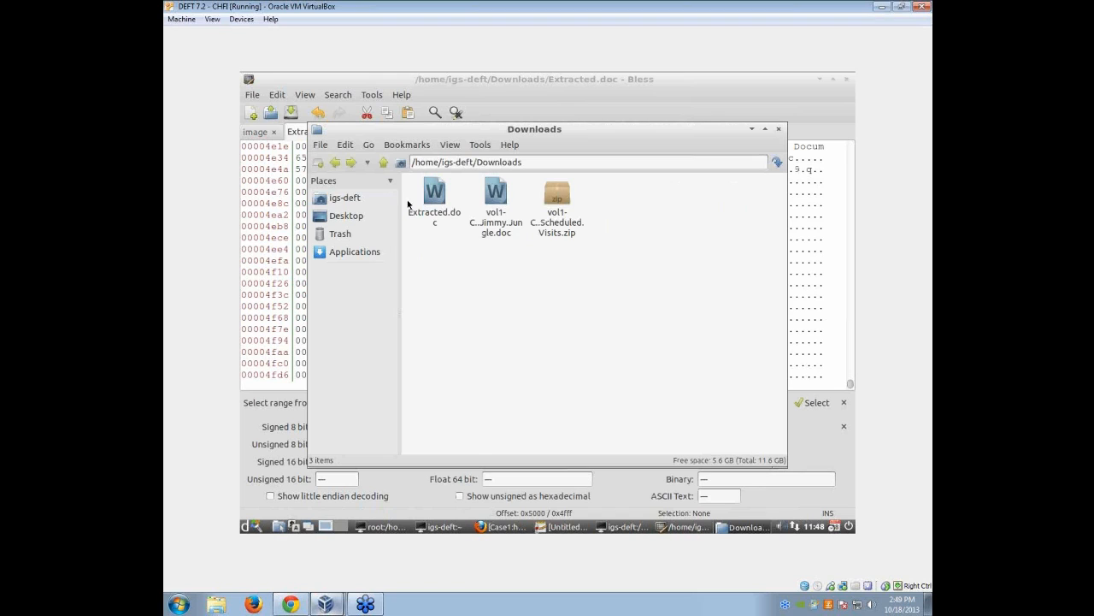
pyautogui.doubleClick(442, 199)
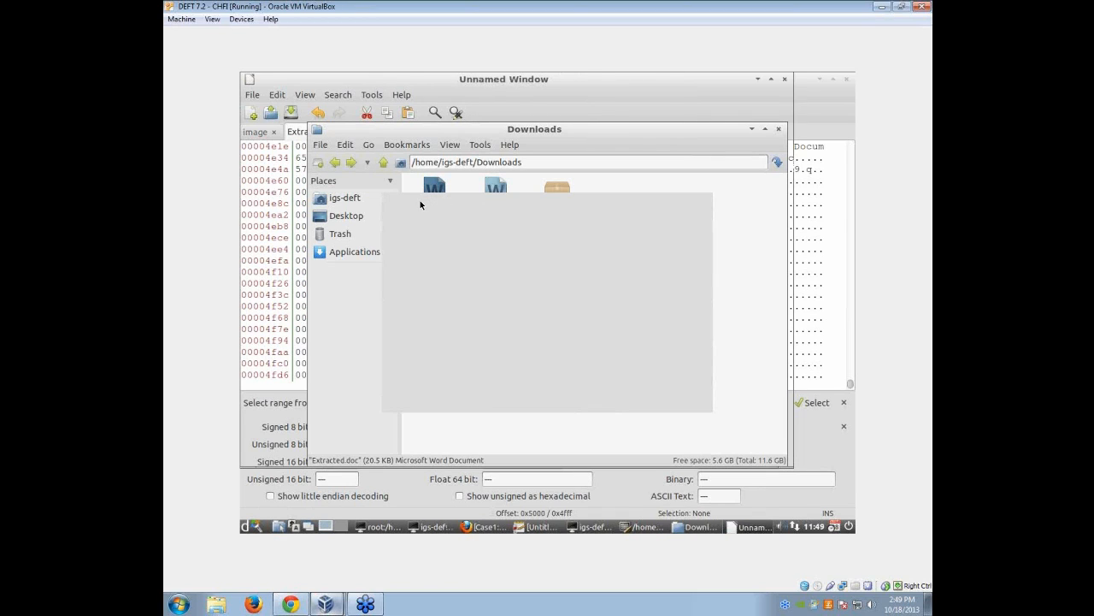
# Scroll through and highlight the recovered letter's text in Extracted.doc, then close Writer.
pyautogui.scroll(-10, 486, 275)
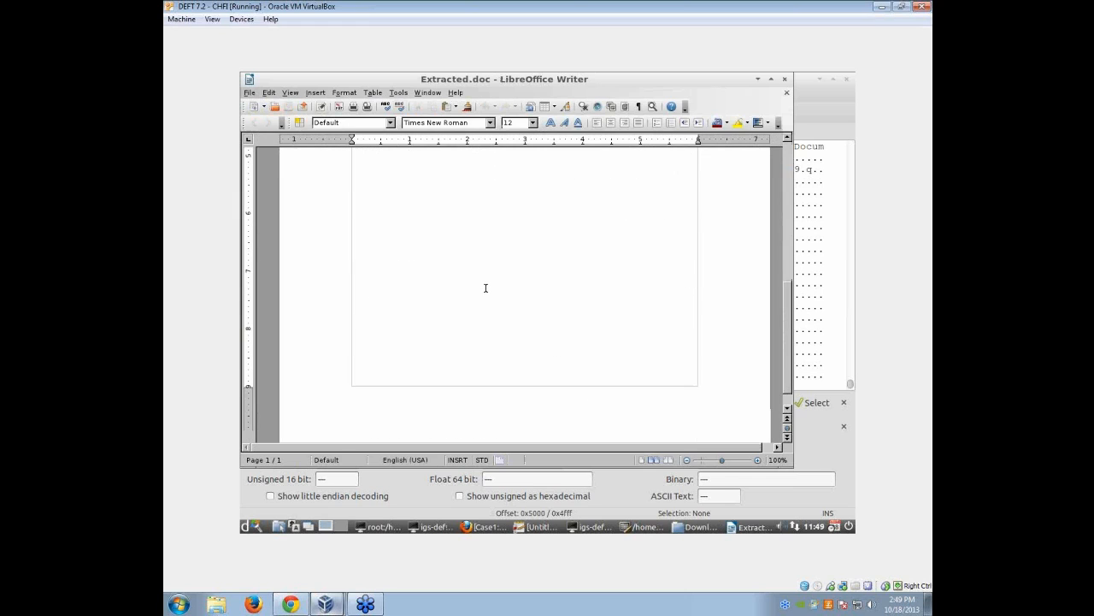
pyautogui.scroll(5, 487, 282)
pyautogui.moveTo(368, 332); pyautogui.dragTo(351, 208)
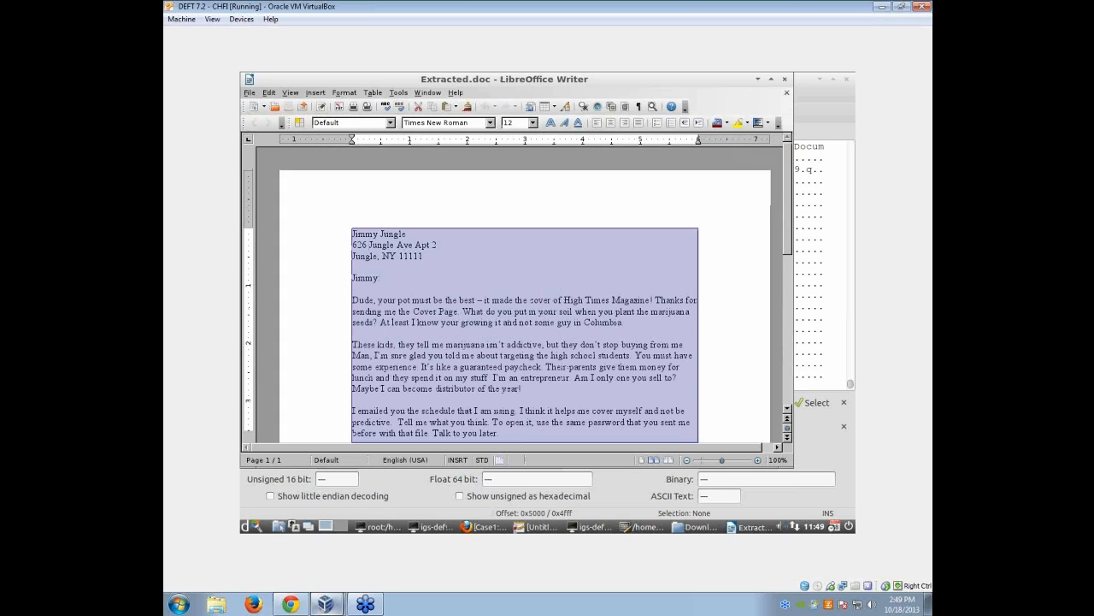
pyautogui.scroll(-3, 496, 276)
pyautogui.moveTo(368, 299); pyautogui.dragTo(346, 229)
pyautogui.click(785, 80)
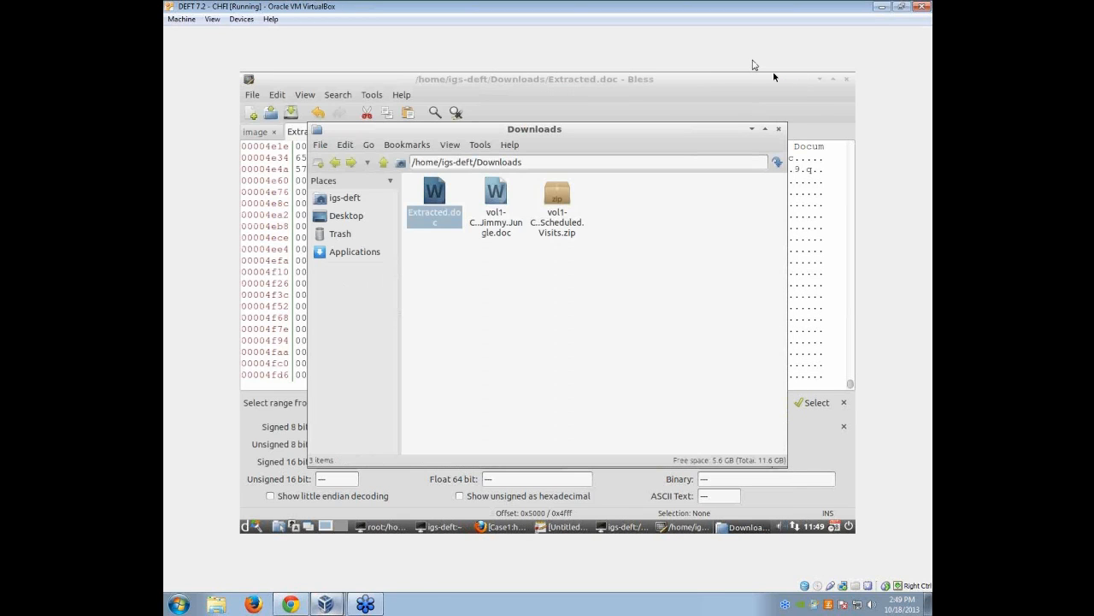
# Close the Downloads window, return to the evidence image, and clear the previous selection.
pyautogui.click(778, 128)
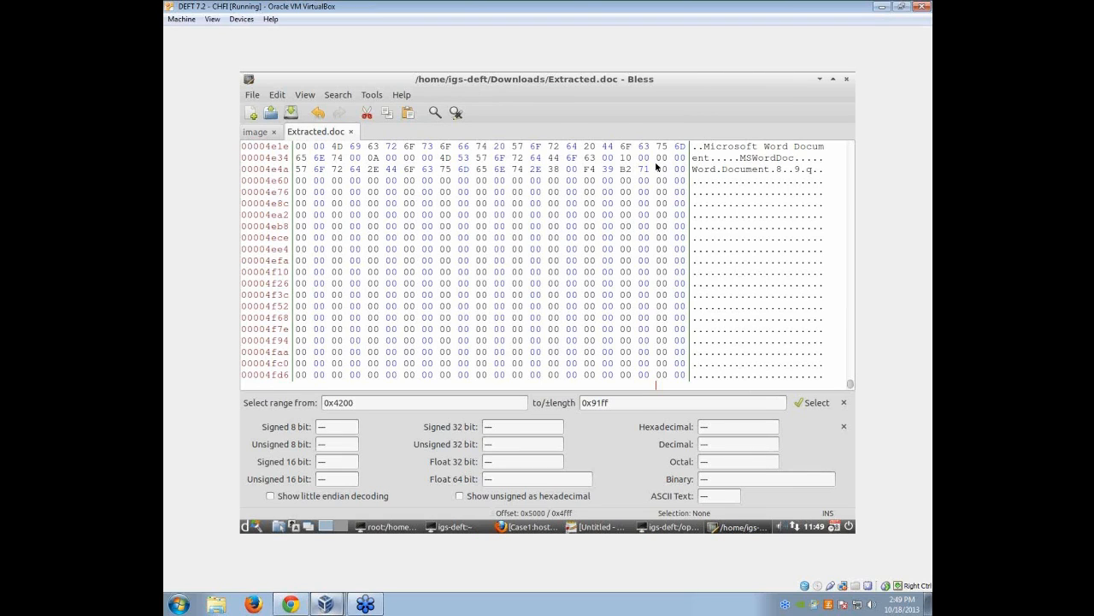
pyautogui.click(256, 132)
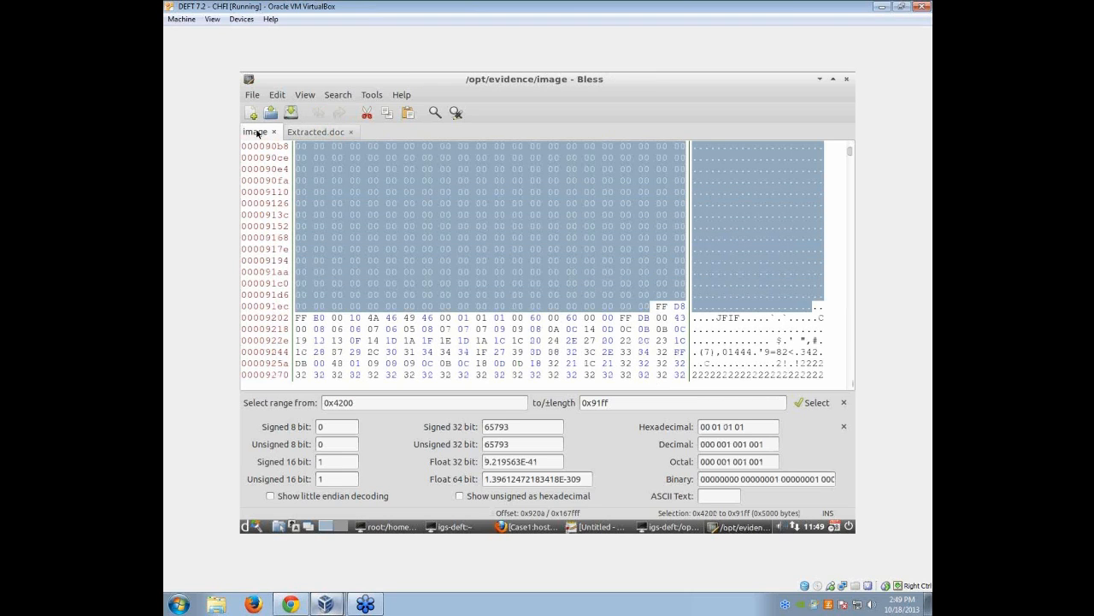
pyautogui.click(715, 316)
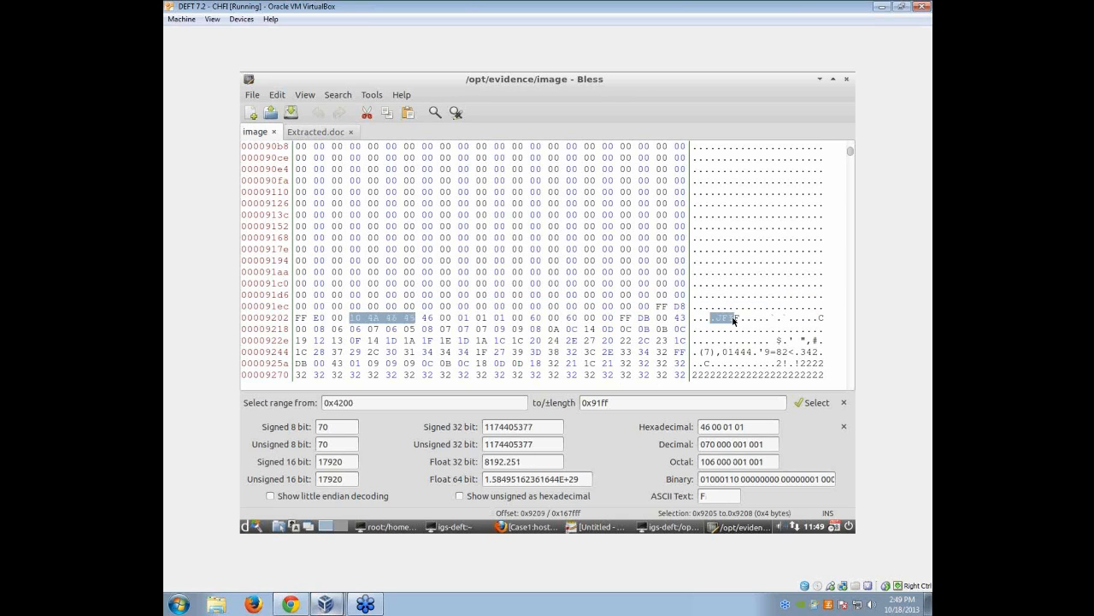
pyautogui.click(606, 328)
# Scroll to 0xd000 and select the 50 4B PK header, then select the range start field.
pyautogui.scroll(-7, 645, 323)
pyautogui.scroll(-20, 645, 323)
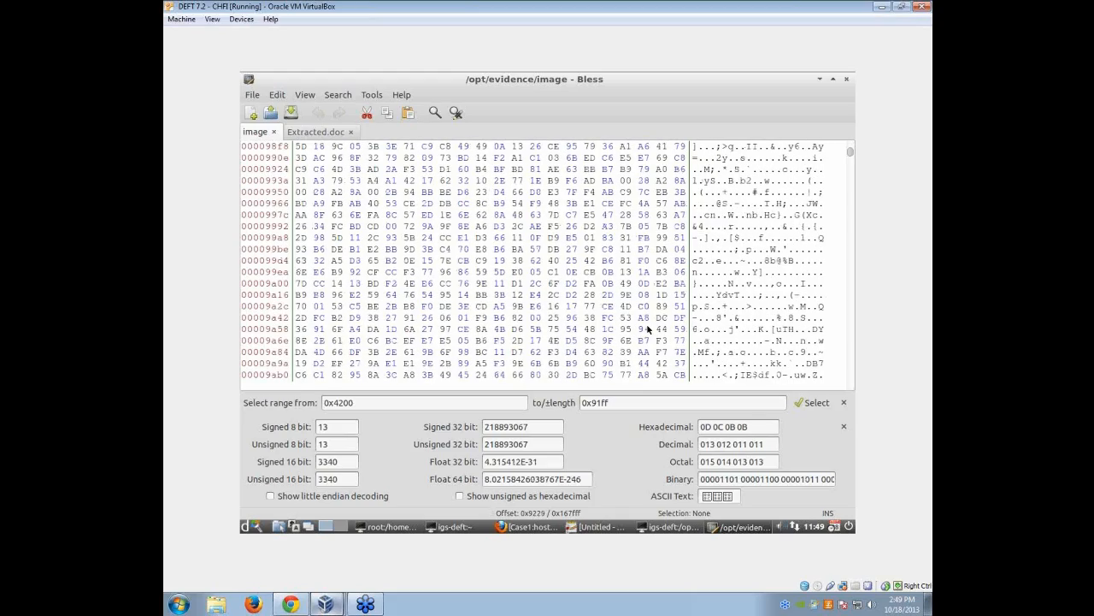
pyautogui.scroll(-20, 648, 328)
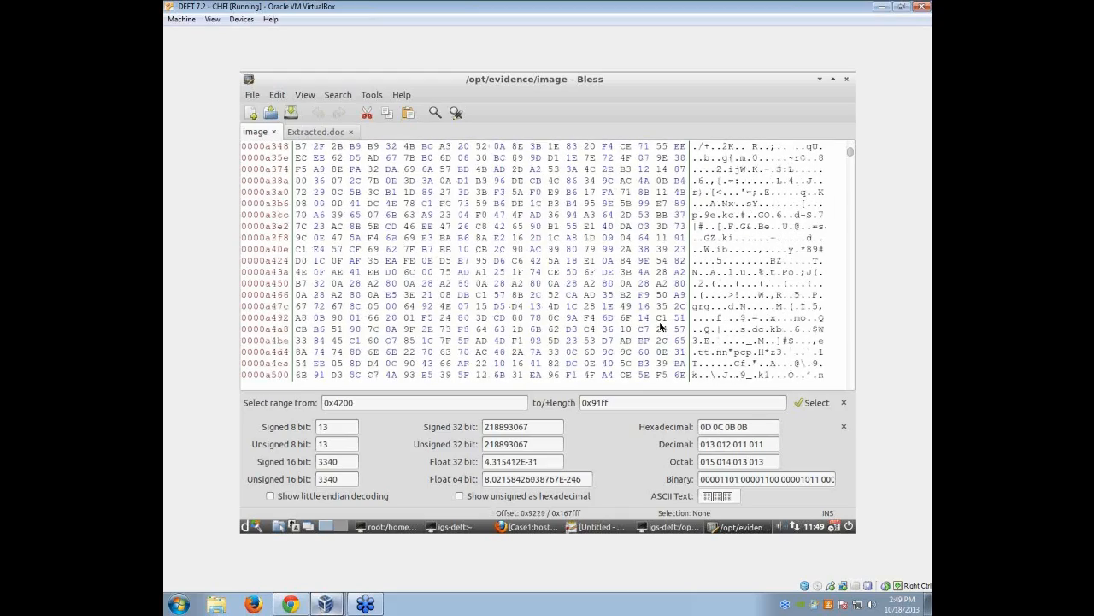
pyautogui.scroll(-20, 661, 325)
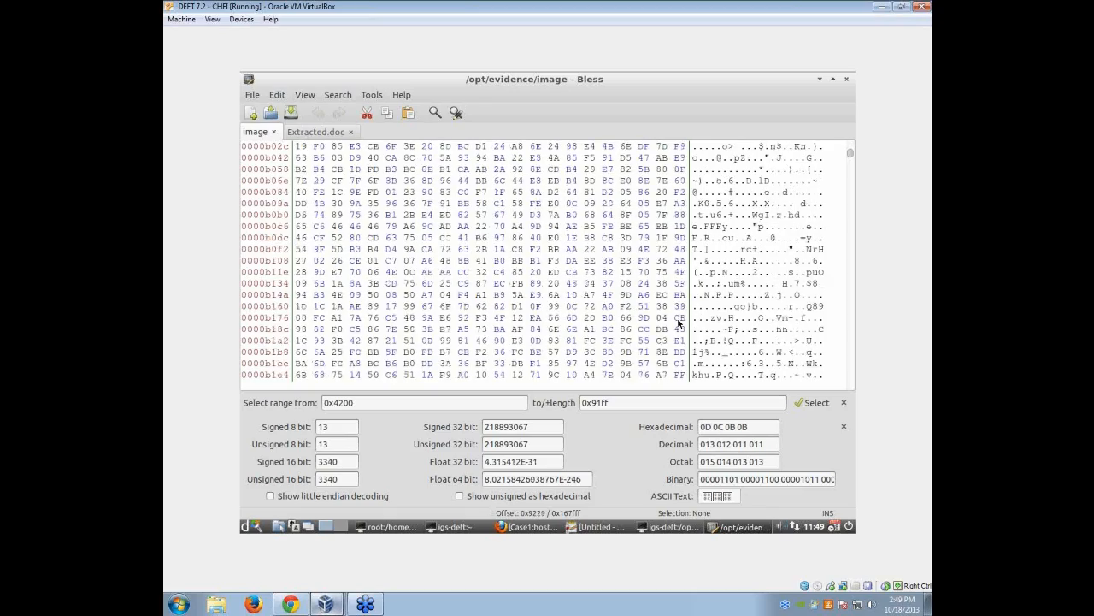
pyautogui.scroll(-20, 677, 329)
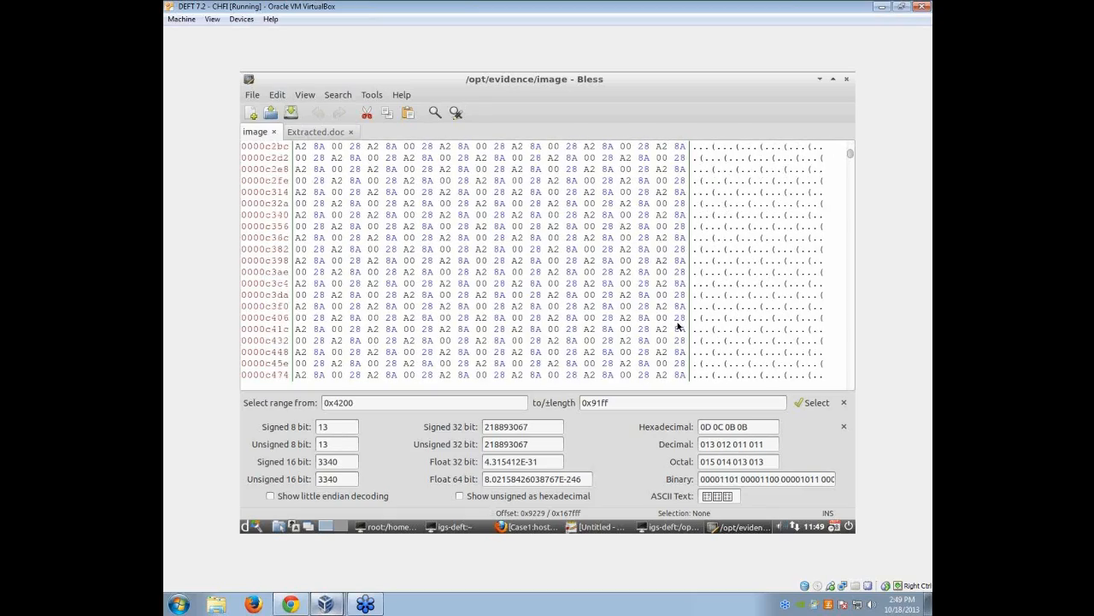
pyautogui.scroll(-20, 677, 329)
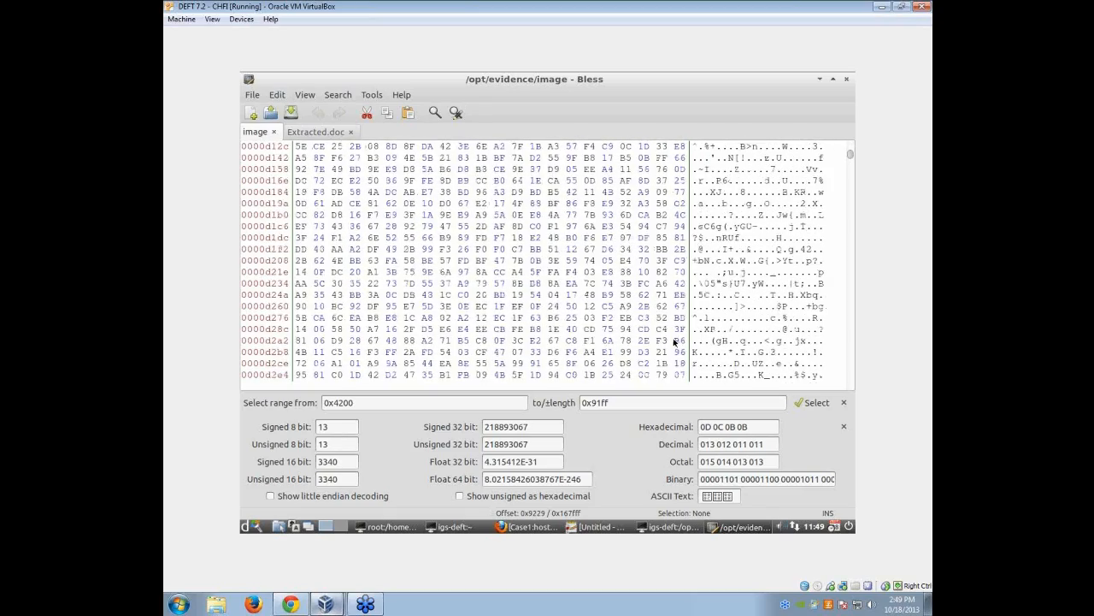
pyautogui.scroll(1, 678, 339)
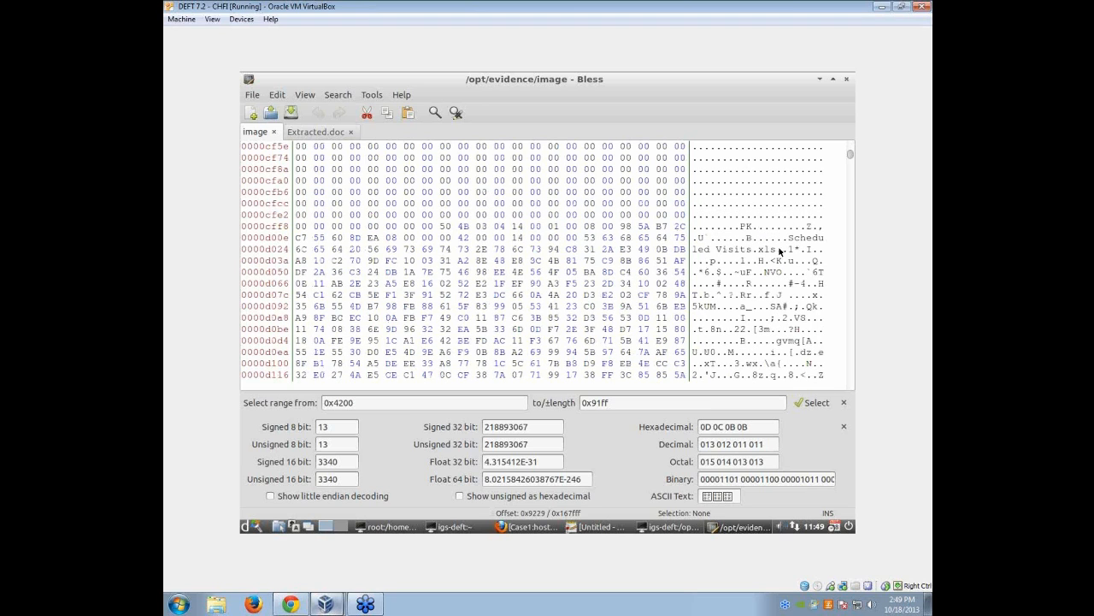
pyautogui.moveTo(741, 226); pyautogui.dragTo(751, 227)
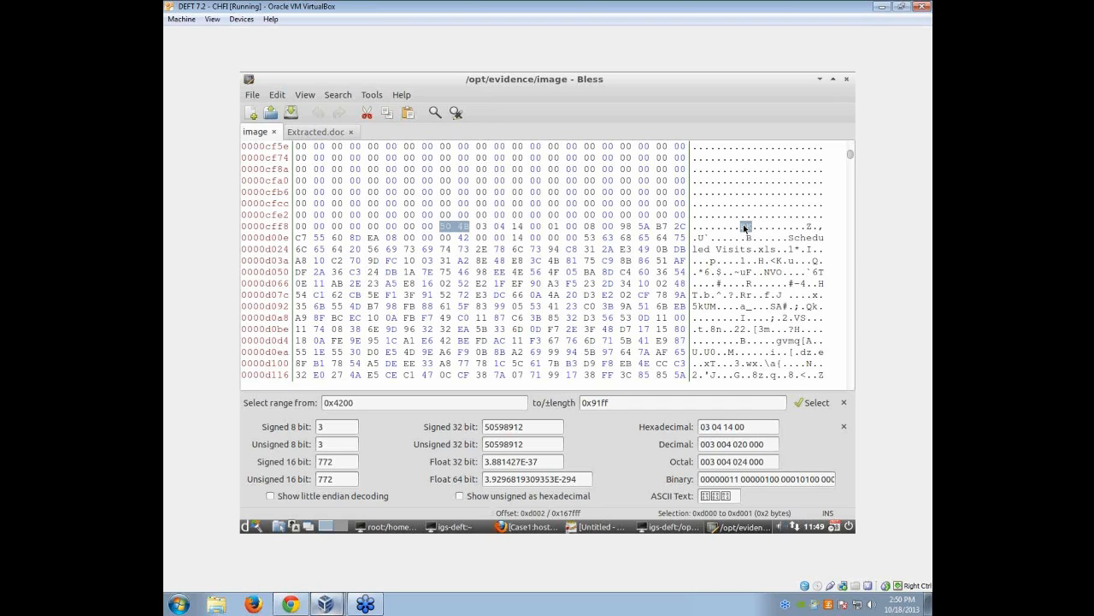
pyautogui.moveTo(353, 402); pyautogui.dragTo(334, 402)
# Select the byte range 0x9200 to 0xcfff and copy it.
pyautogui.write('9200')
pyautogui.press('Tab')
pyautogui.write('0x')
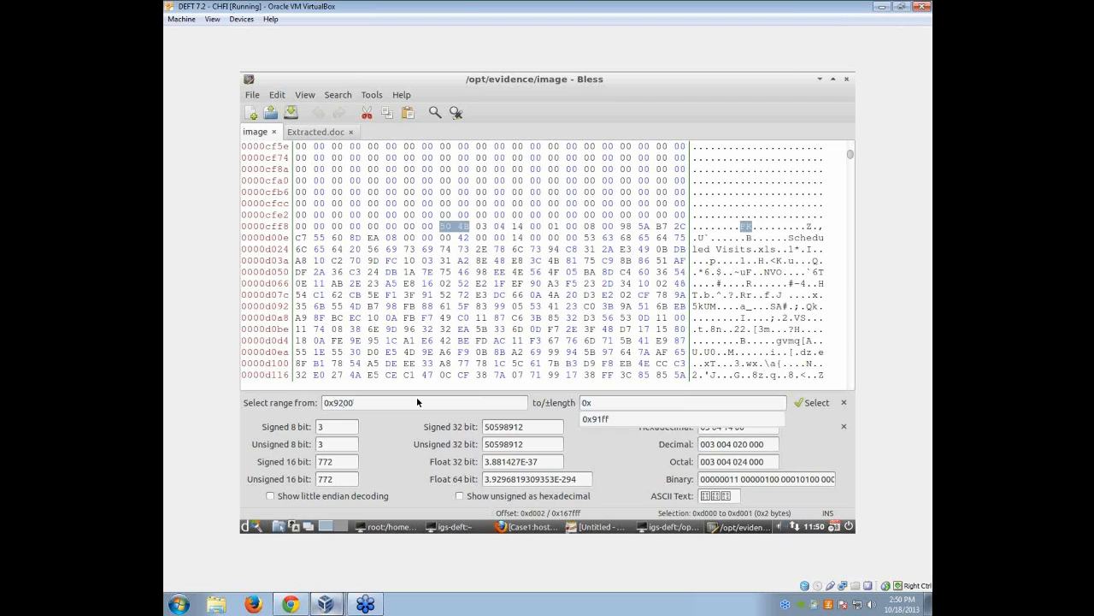
pyautogui.write('cfff')
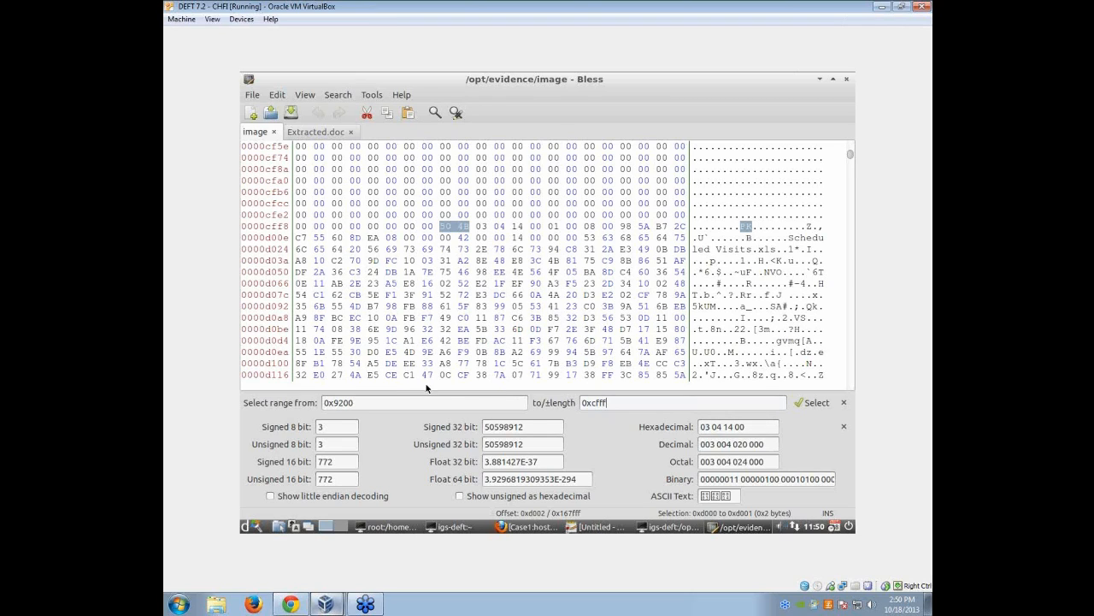
pyautogui.click(811, 402)
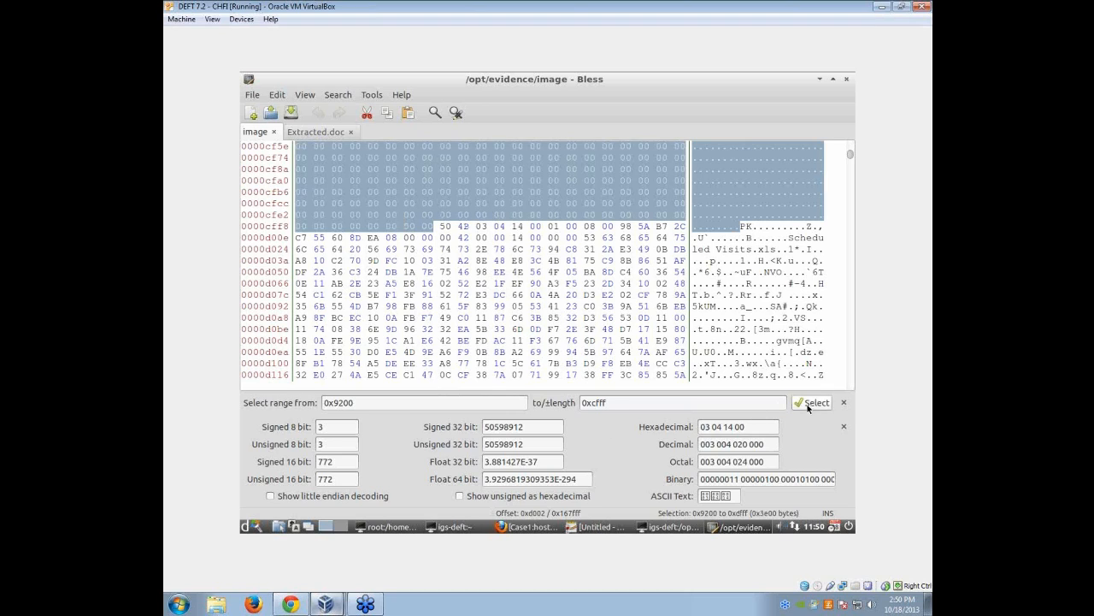
pyautogui.click(277, 94)
pyautogui.click(282, 160)
# Paste the bytes into a new file and save it as coverpage.jpg in Downloads.
pyautogui.click(253, 94)
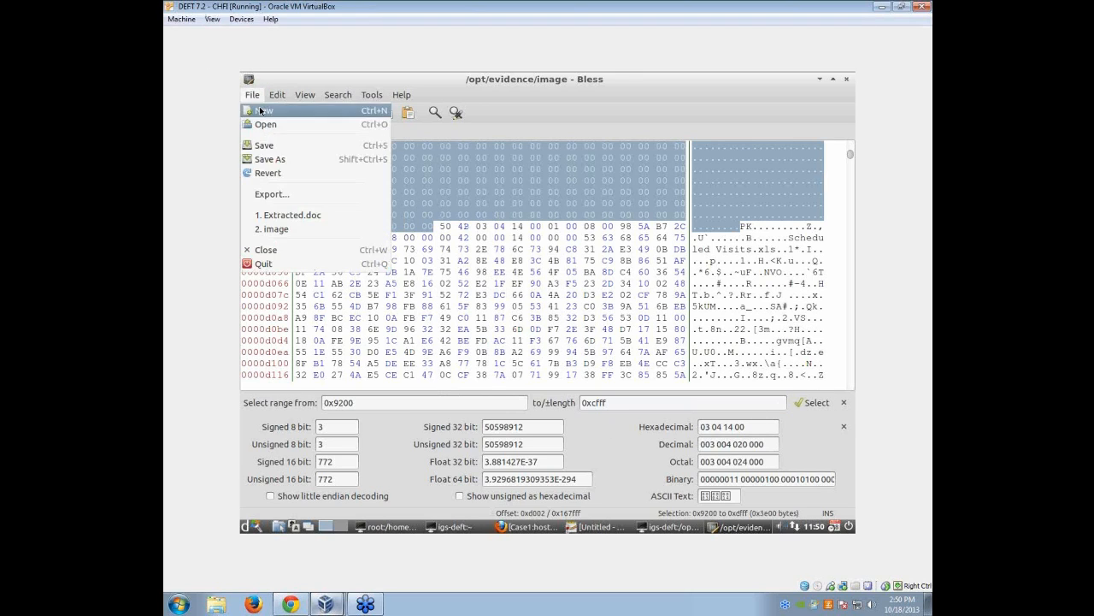
pyautogui.click(267, 109)
pyautogui.click(277, 94)
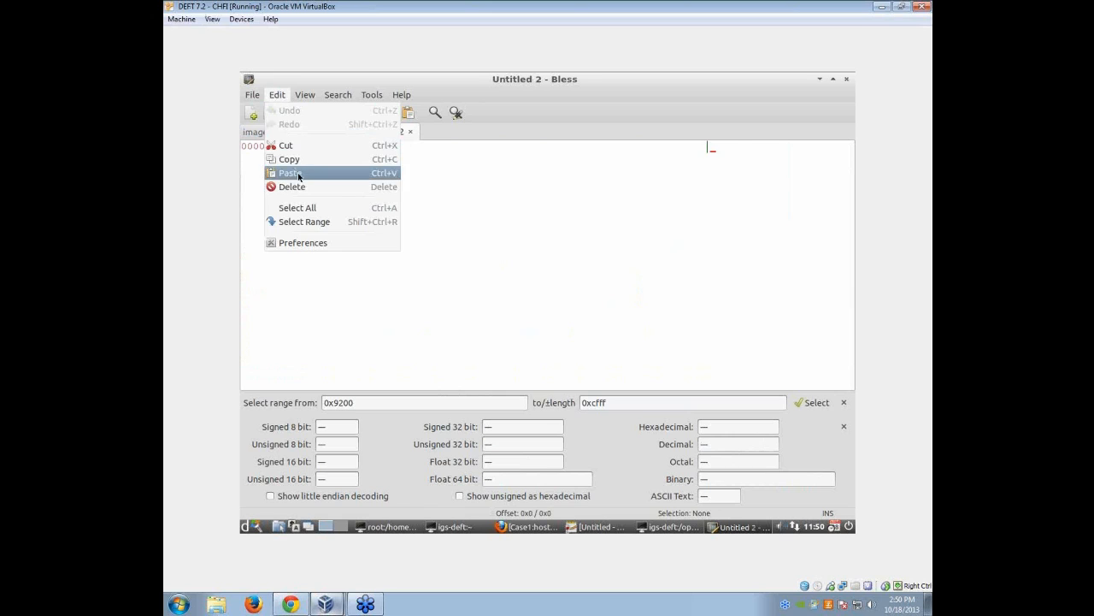
pyautogui.click(285, 174)
pyautogui.click(252, 94)
pyautogui.click(269, 159)
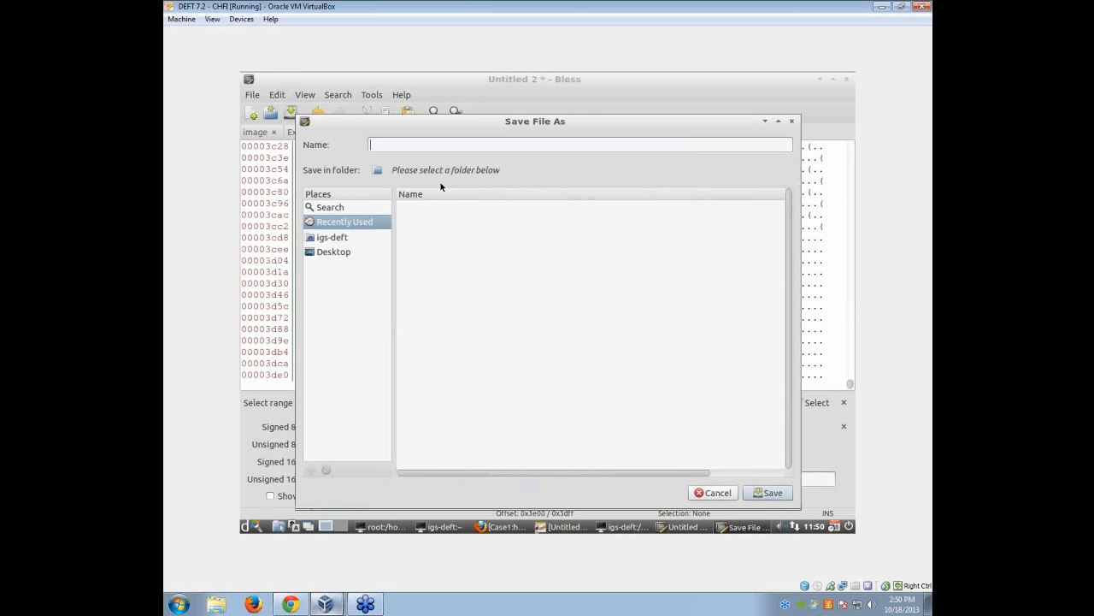
pyautogui.click(342, 239)
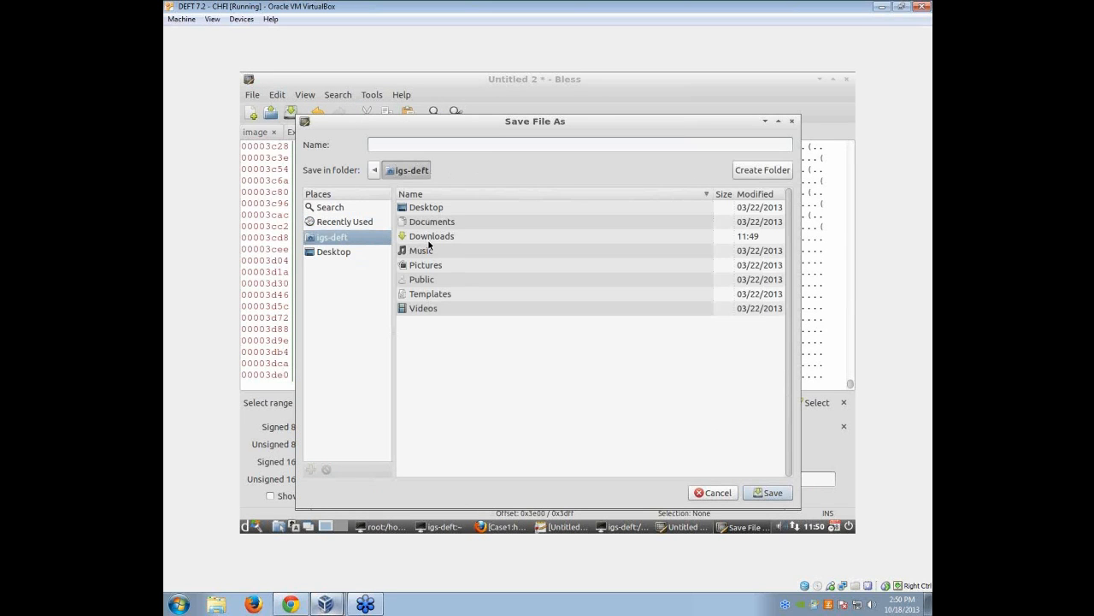
pyautogui.doubleClick(428, 238)
pyautogui.write('cove')
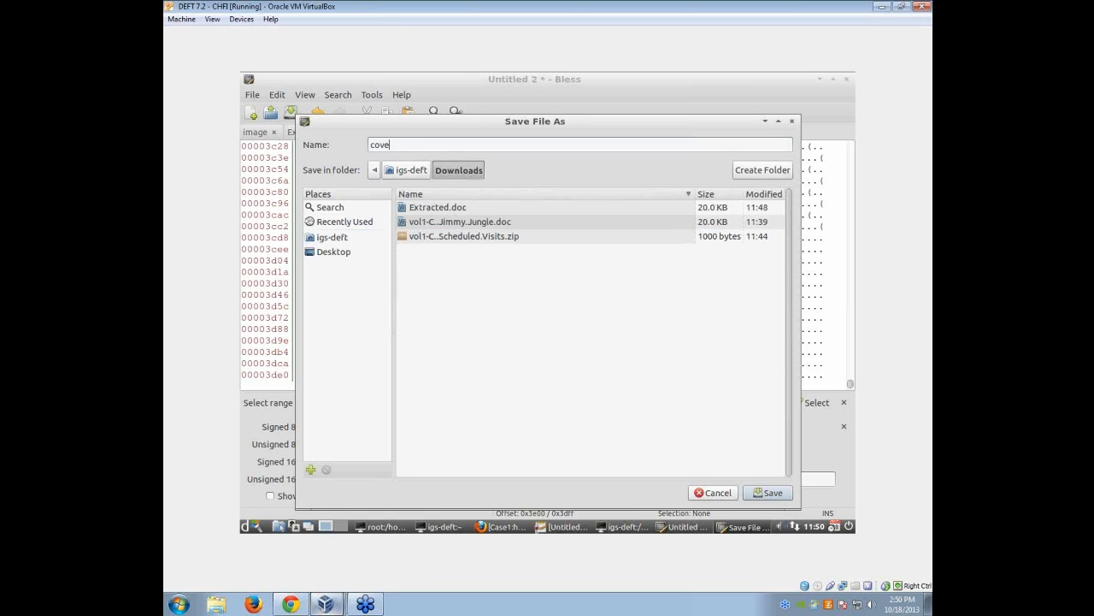
pyautogui.write('rpage.jpg')
pyautogui.press('Return')
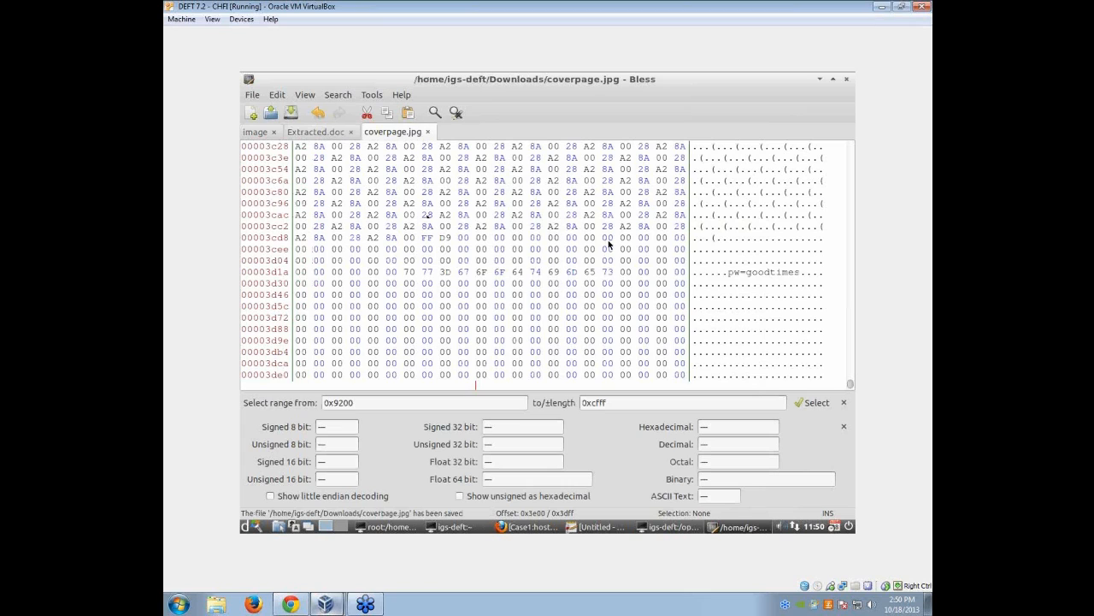
# Select the pw= password string at coverpage.jpg's end and its JFIF header, then minimize Bless.
pyautogui.moveTo(849, 382)
pyautogui.mouseDown()
pyautogui.moveTo(836, 325)
pyautogui.moveTo(831, 387)
pyautogui.mouseUp()
pyautogui.moveTo(729, 261); pyautogui.dragTo(801, 261)
pyautogui.moveTo(851, 387); pyautogui.dragTo(835, 137)
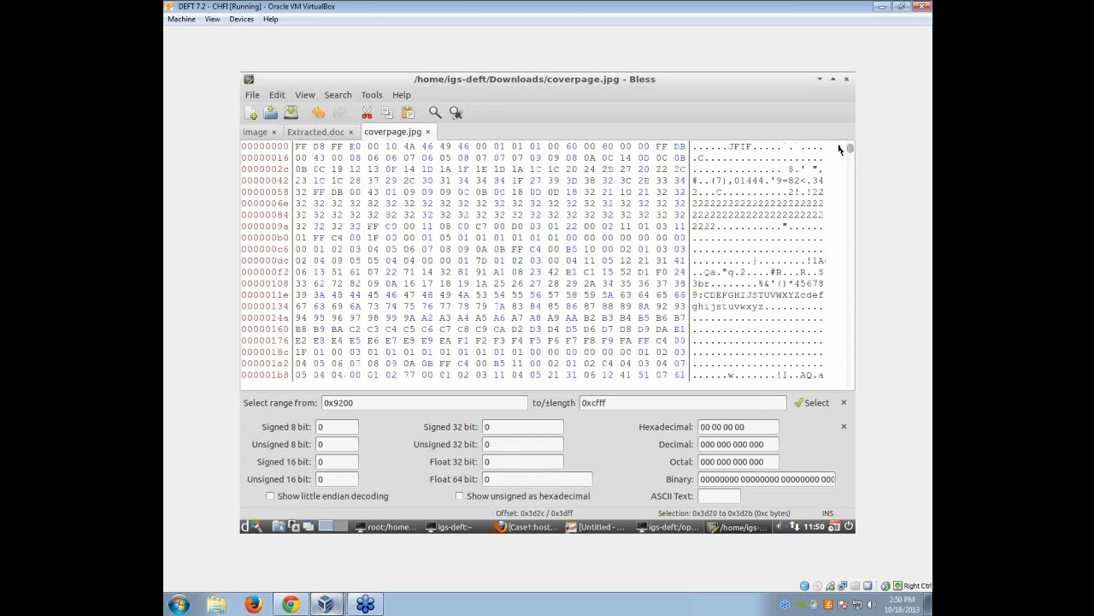
pyautogui.moveTo(729, 147); pyautogui.dragTo(751, 150)
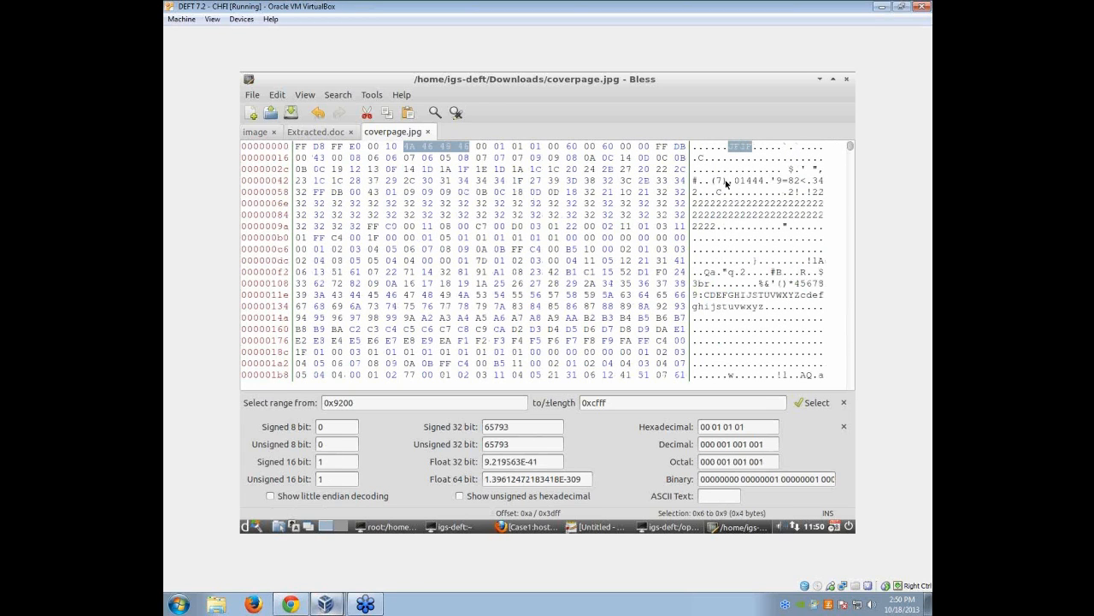
pyautogui.moveTo(850, 146); pyautogui.dragTo(843, 386)
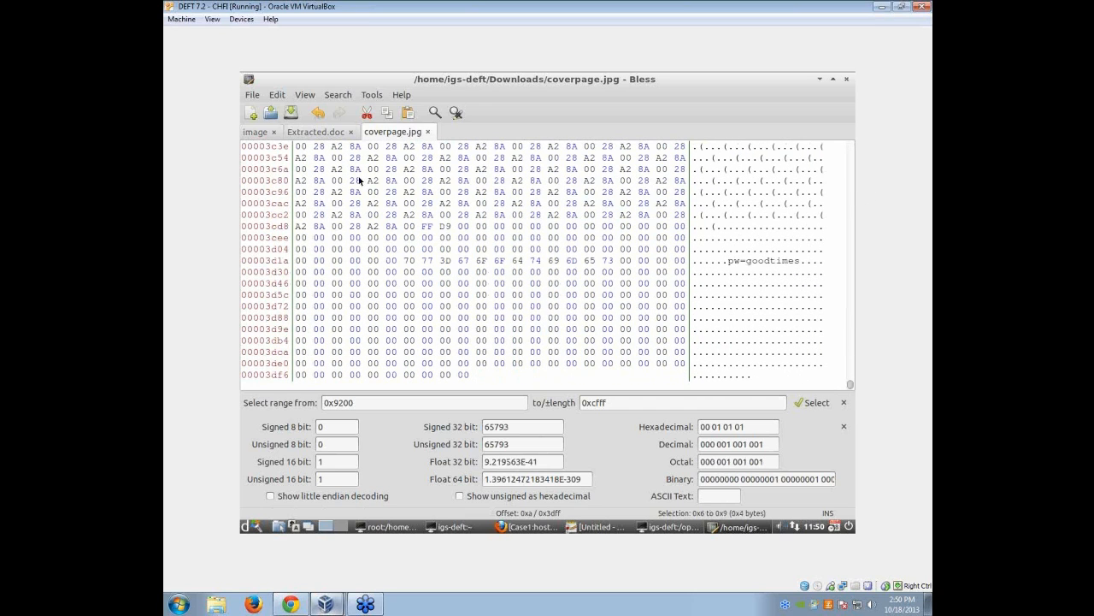
pyautogui.click(819, 78)
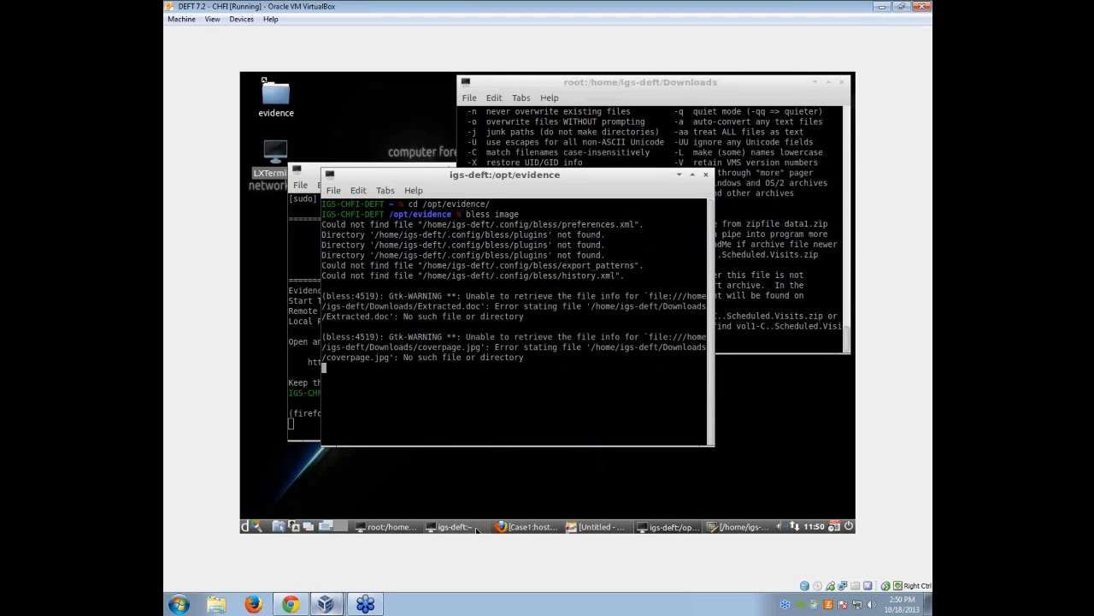
# View coverpage.jpg from Downloads as a 208x199 image, then close the viewer and folder window.
pyautogui.click(279, 528)
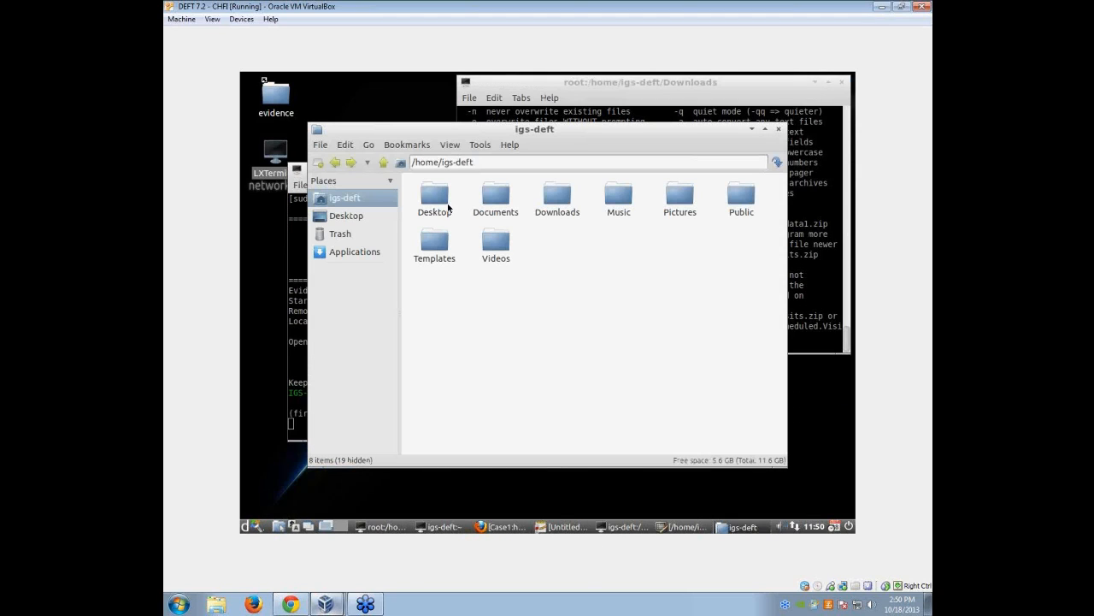
pyautogui.doubleClick(554, 197)
pyautogui.doubleClick(435, 199)
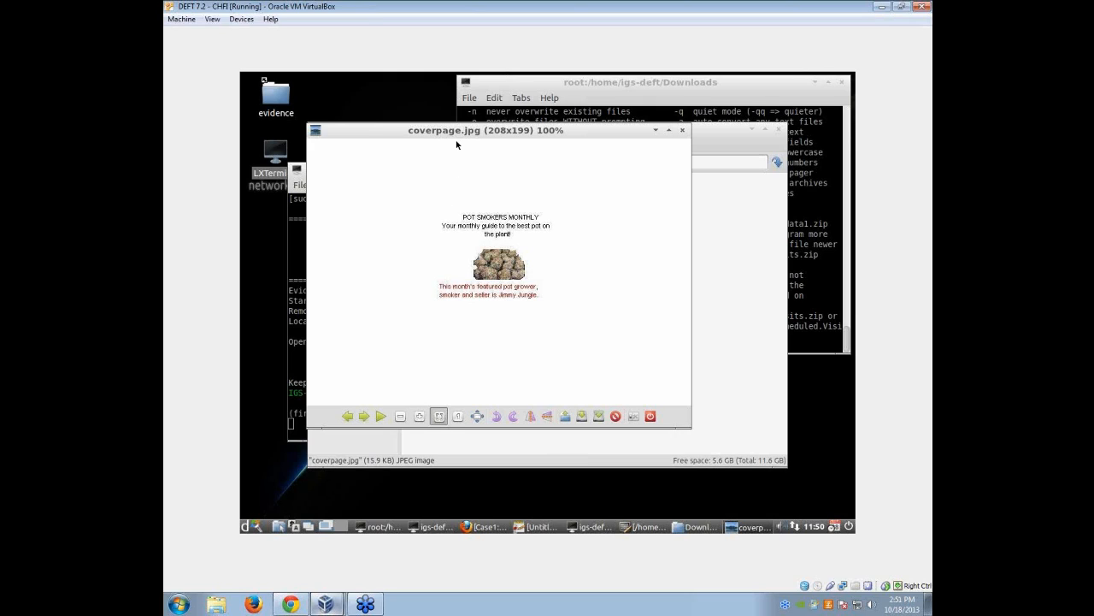
pyautogui.click(683, 131)
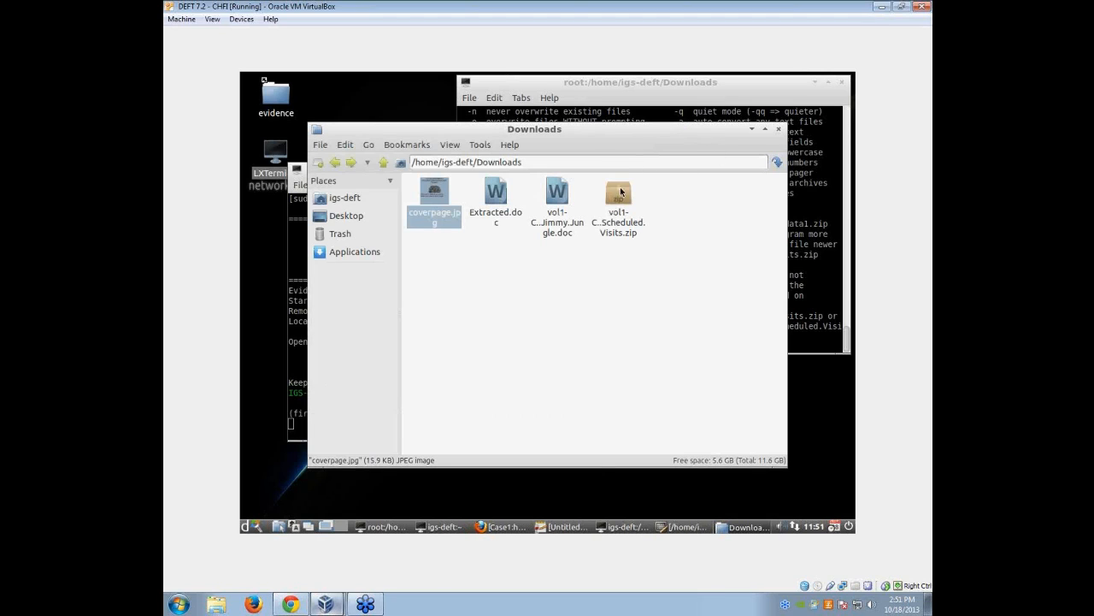
pyautogui.click(753, 130)
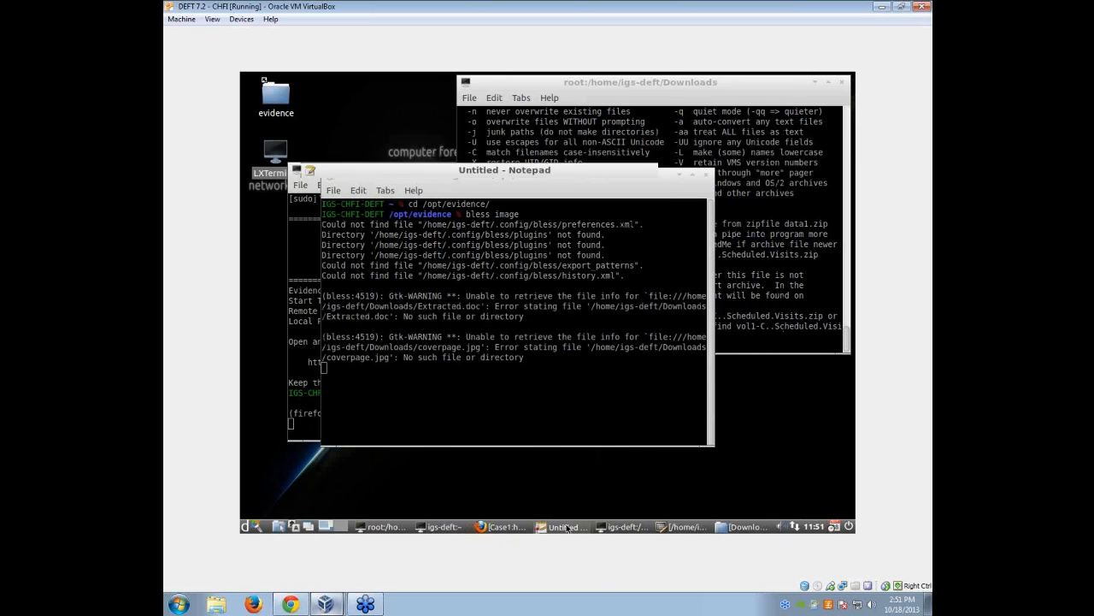
# Return Bless to the disk image tab and go to the Scheduled Visits.xls entry at 0xd000.
pyautogui.click(684, 527)
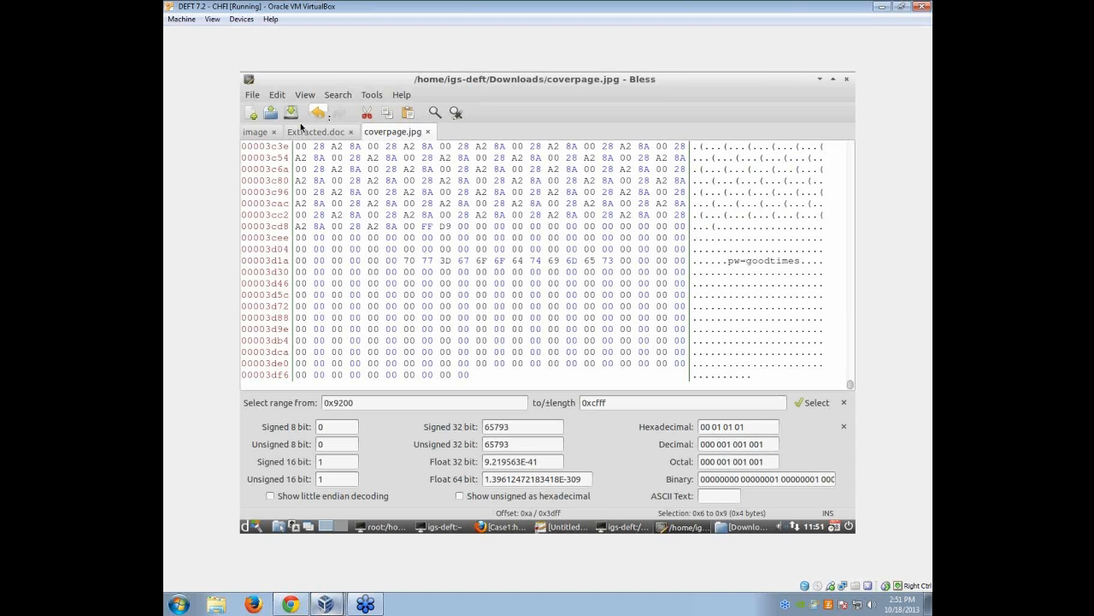
pyautogui.click(255, 132)
pyautogui.moveTo(772, 249); pyautogui.dragTo(749, 231)
pyautogui.click(791, 240)
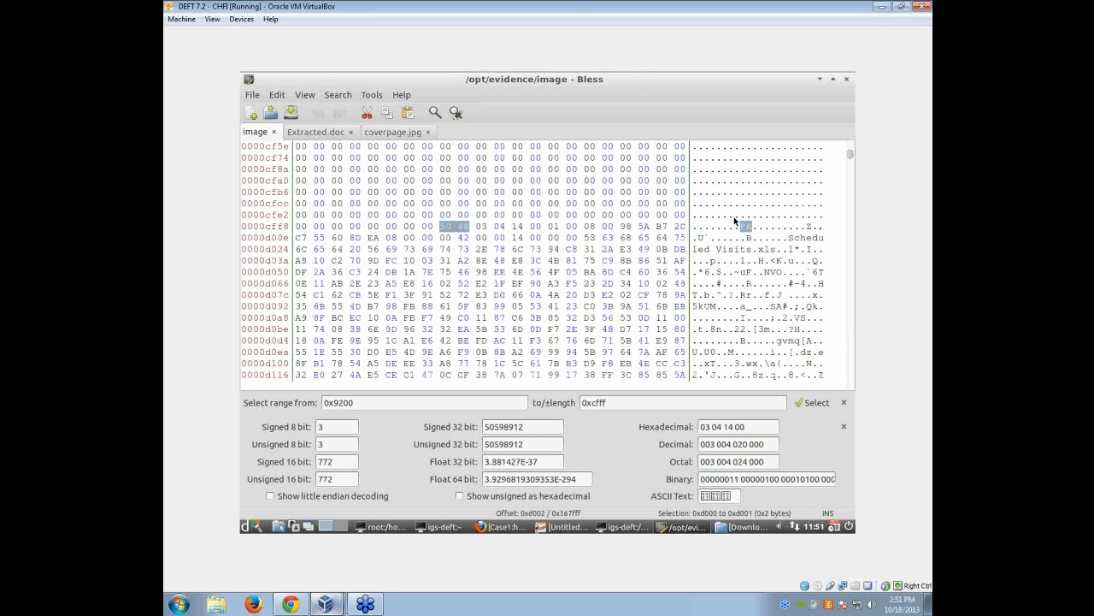
pyautogui.scroll(-5, 753, 224)
pyautogui.scroll(20, 757, 231)
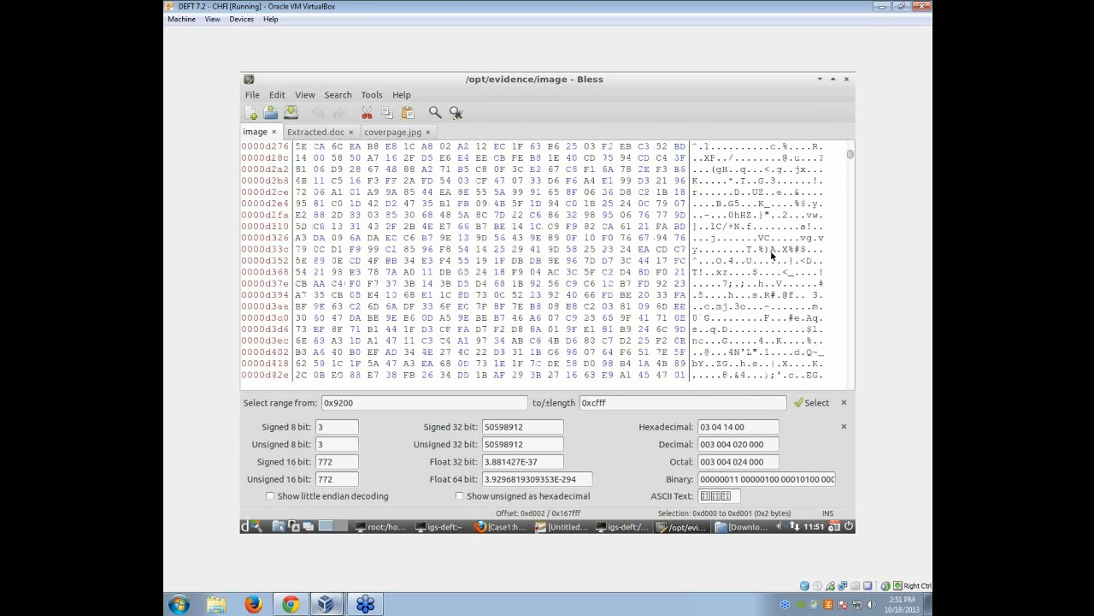
pyautogui.scroll(2, 756, 252)
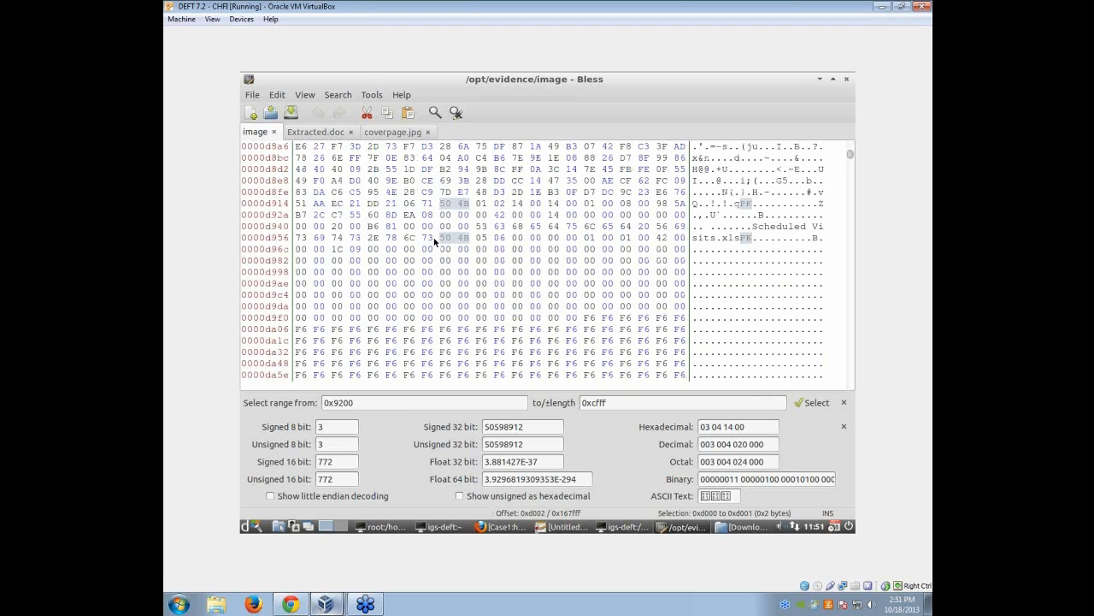
pyautogui.scroll(-3, 554, 325)
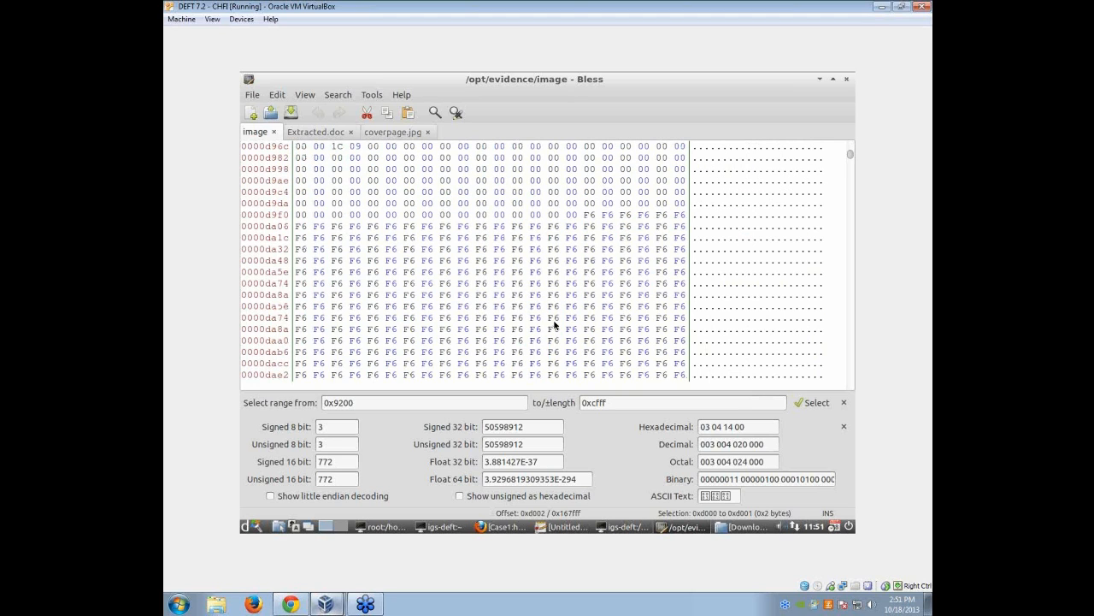
# Check the F6 filler, the 0xd95e PK end record and the last zero byte at 0xd9ff.
pyautogui.click(579, 216)
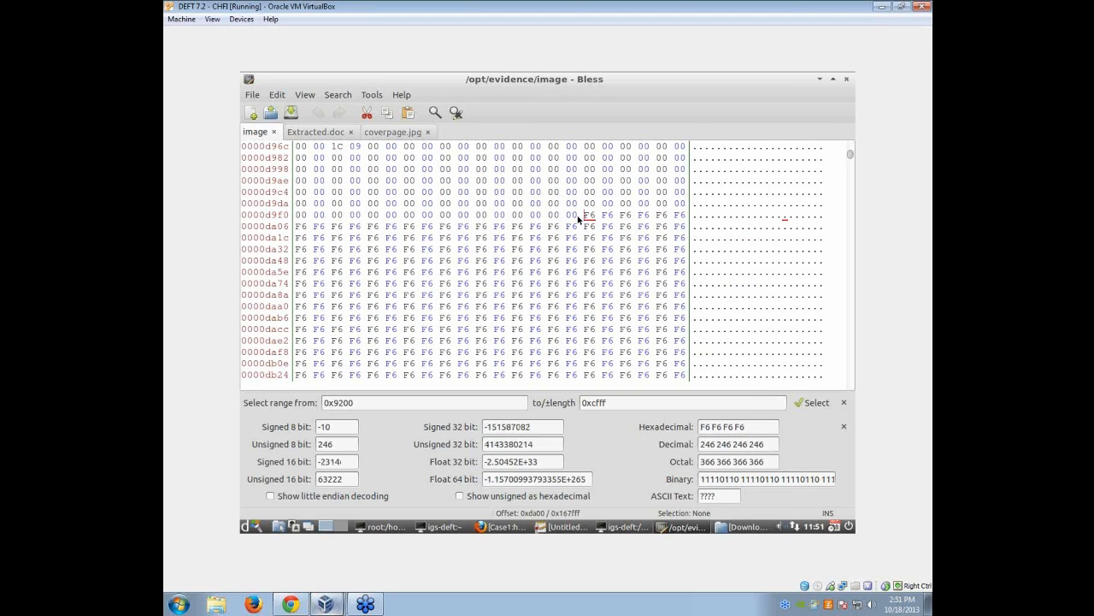
pyautogui.moveTo(578, 218); pyautogui.dragTo(571, 219)
pyautogui.scroll(3, 573, 224)
pyautogui.click(573, 318)
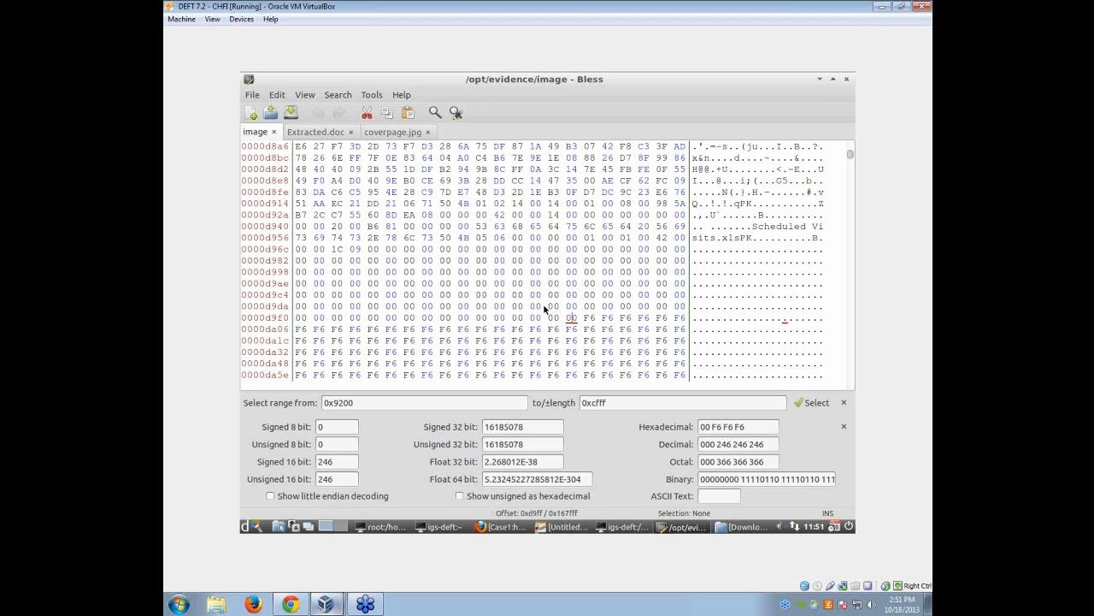
pyautogui.moveTo(571, 317); pyautogui.dragTo(370, 253)
pyautogui.click(579, 317)
pyautogui.click(570, 318)
pyautogui.click(743, 238)
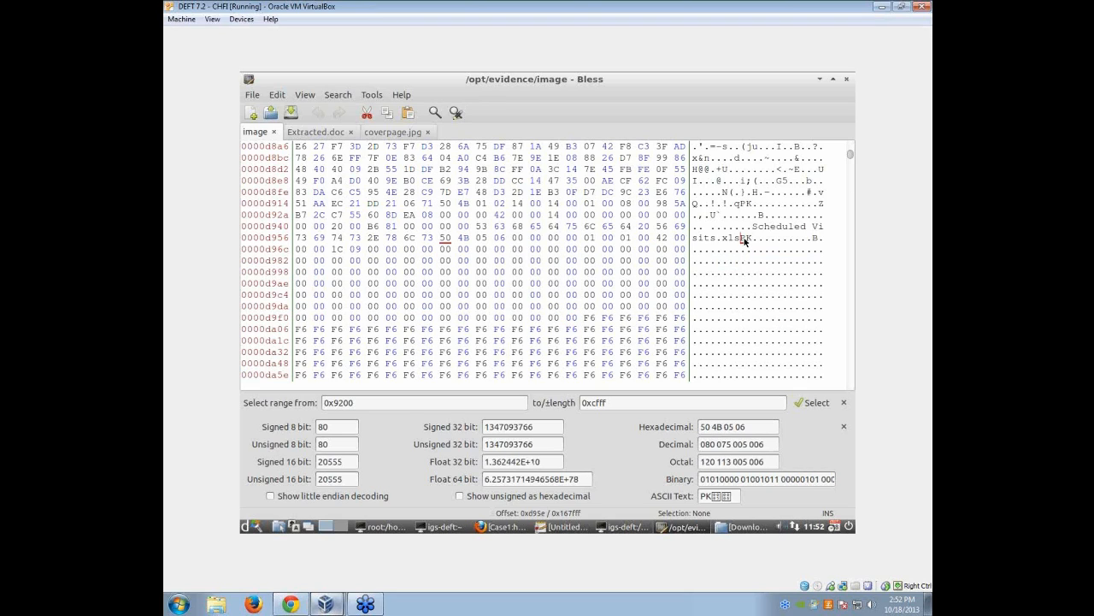
pyautogui.click(572, 319)
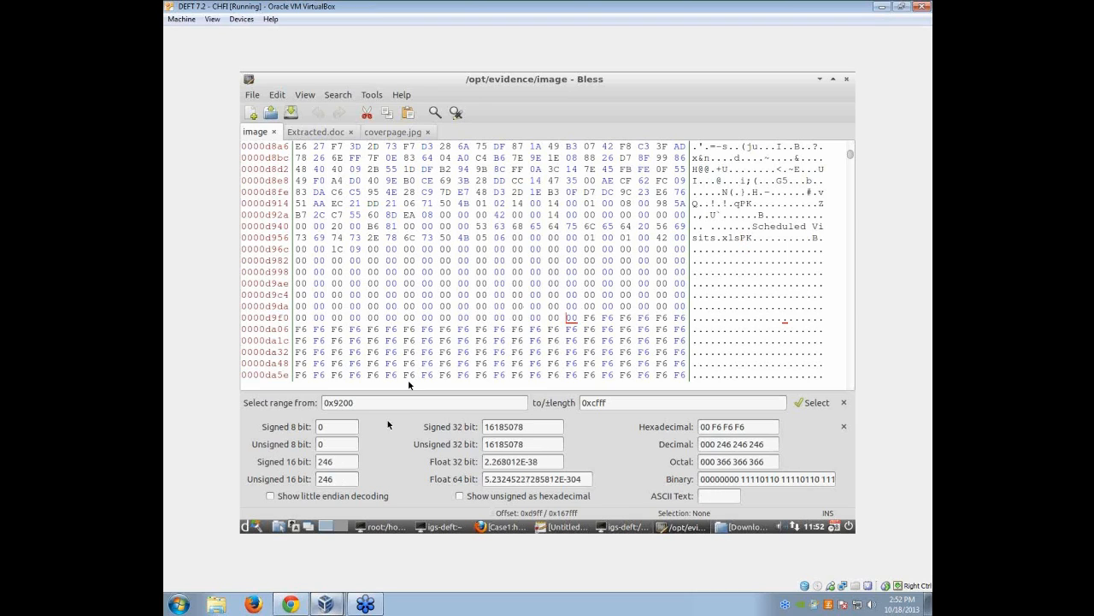
pyautogui.moveTo(335, 402); pyautogui.dragTo(357, 418)
# Select the byte range 0xd000 to 0xd980 and copy it.
pyautogui.write('d000')
pyautogui.press('Tab')
pyautogui.write('0x')
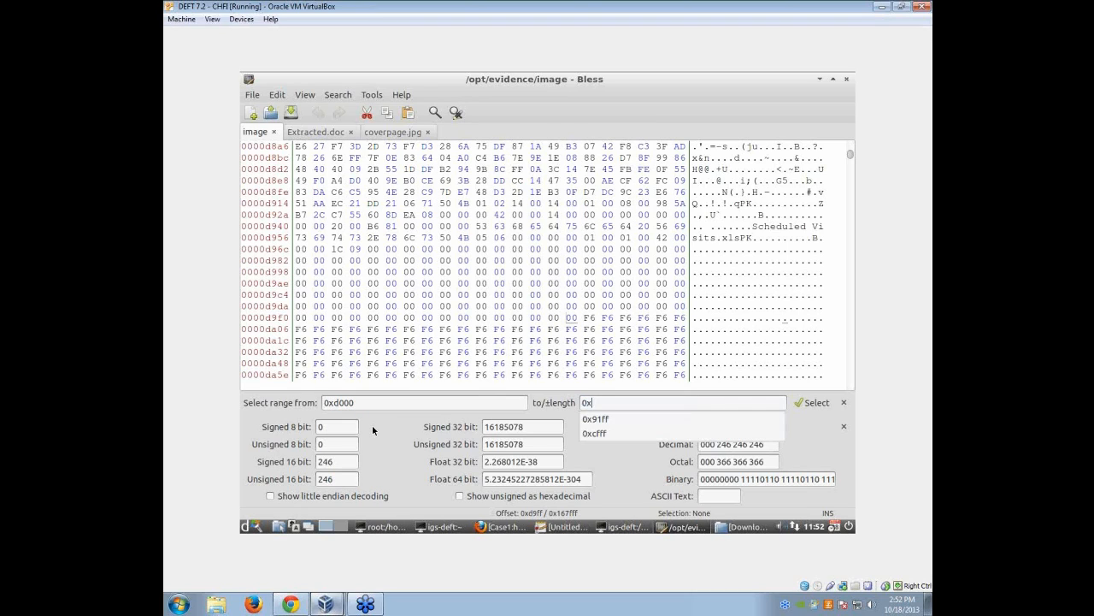
pyautogui.write('d9')
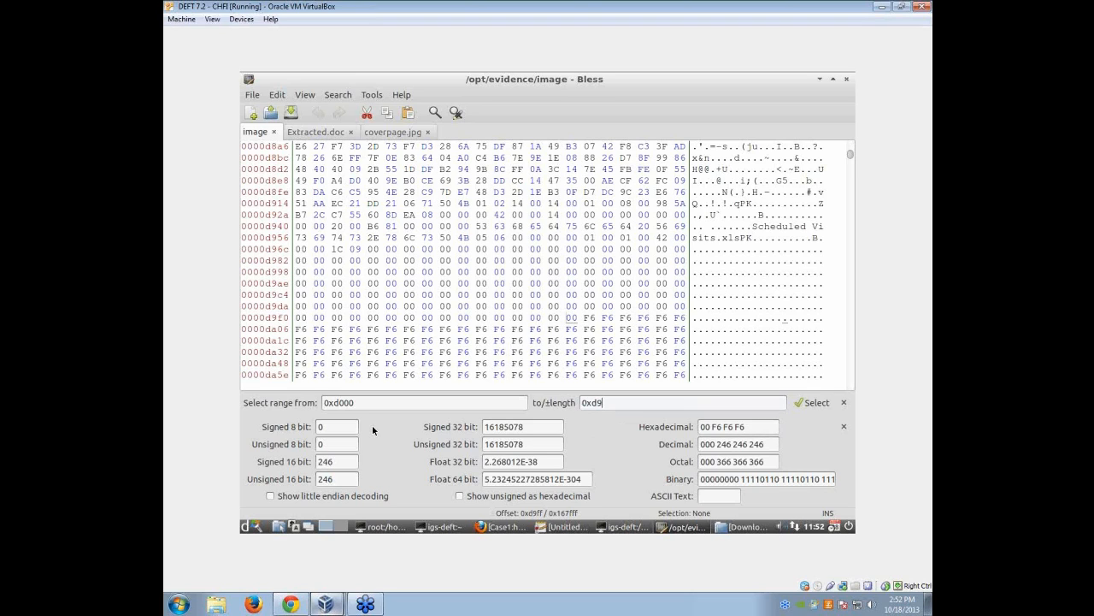
pyautogui.write('80')
pyautogui.click(816, 401)
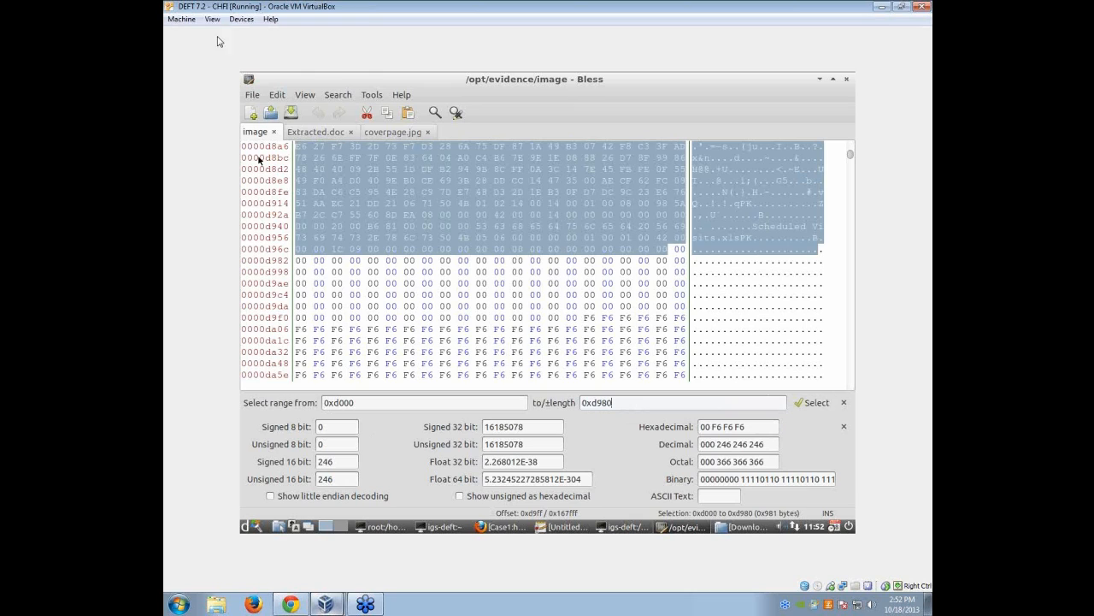
pyautogui.click(277, 94)
pyautogui.click(292, 160)
# Paste the copied zip bytes into a new Untitled 3 document and begin saving it.
pyautogui.click(252, 94)
pyautogui.click(265, 109)
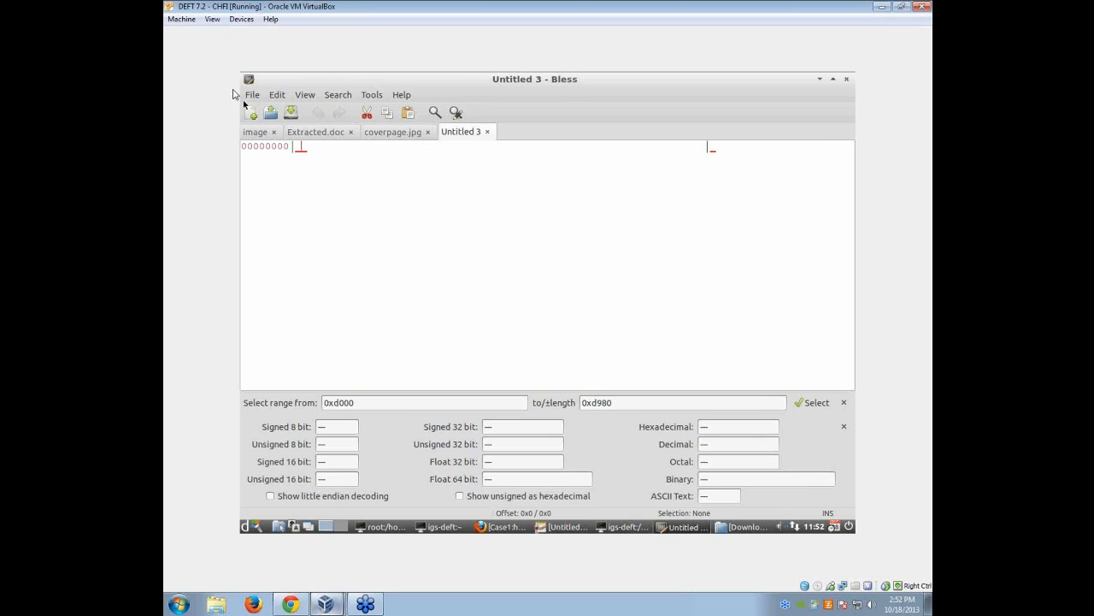
pyautogui.click(277, 94)
pyautogui.click(292, 171)
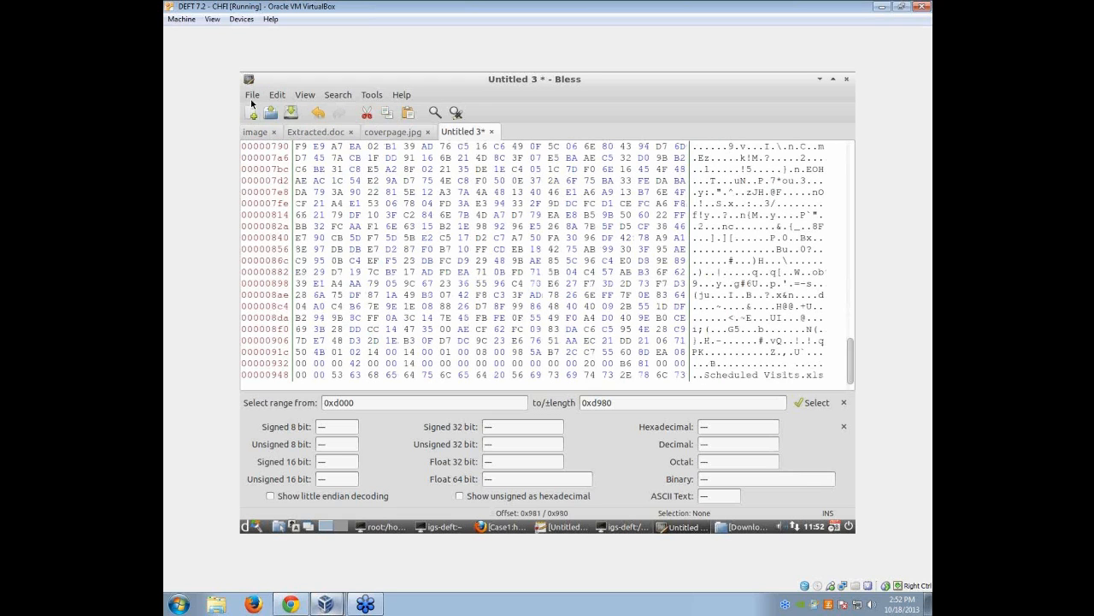
pyautogui.click(252, 94)
pyautogui.click(276, 160)
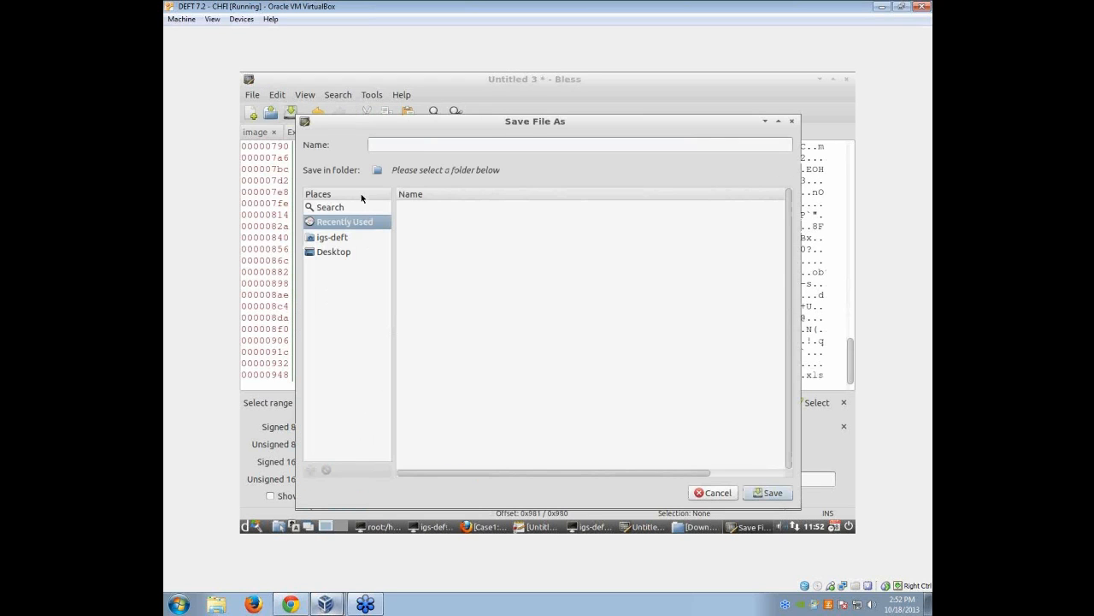
# Save the carved 0xd000–0xd980 bytes as schedule.zip in igs-deft's Downloads folder, then show that folder.
pyautogui.write('schedule.zip')
pyautogui.press('Return')
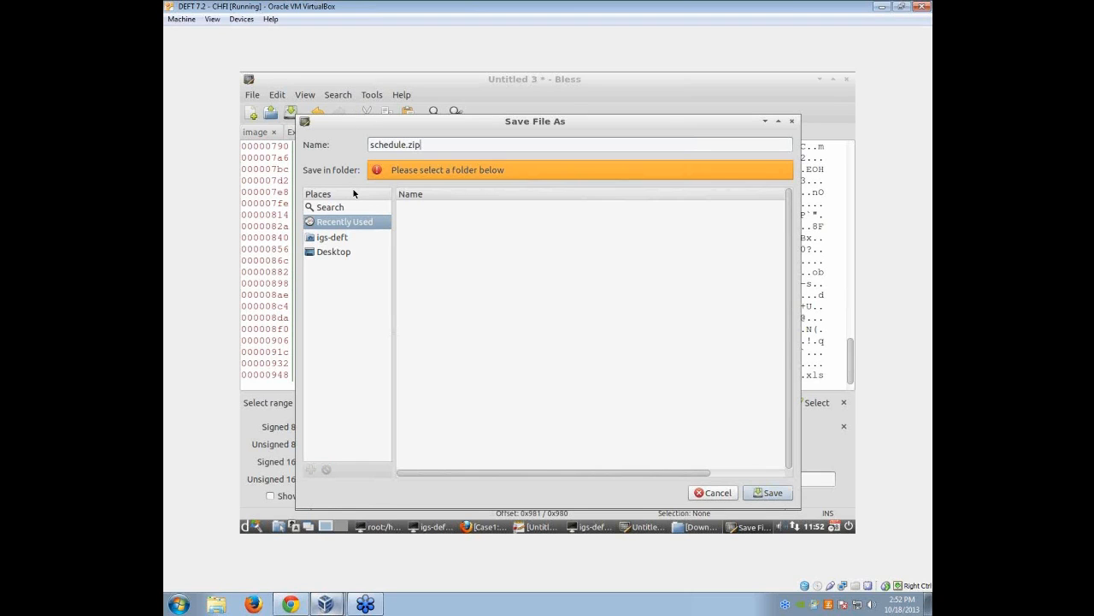
pyautogui.click(332, 237)
pyautogui.doubleClick(413, 237)
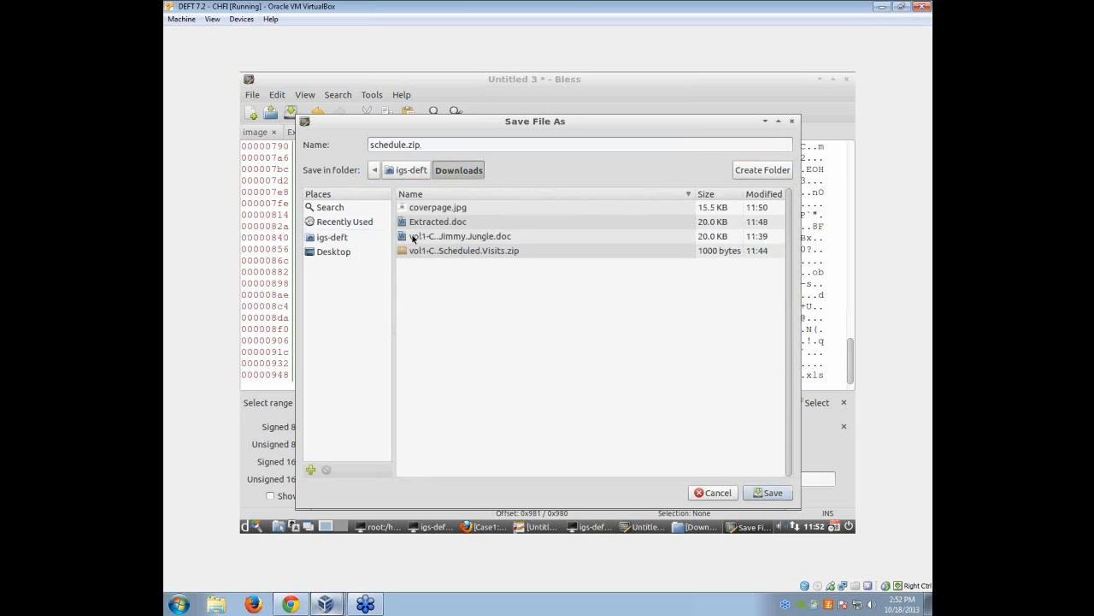
pyautogui.click(757, 493)
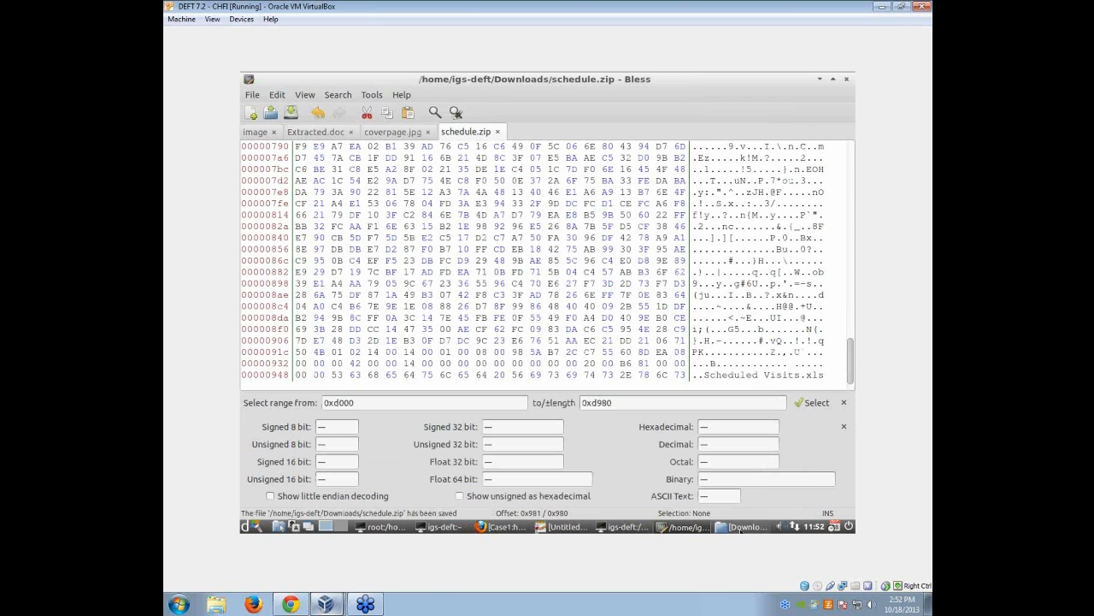
pyautogui.click(741, 528)
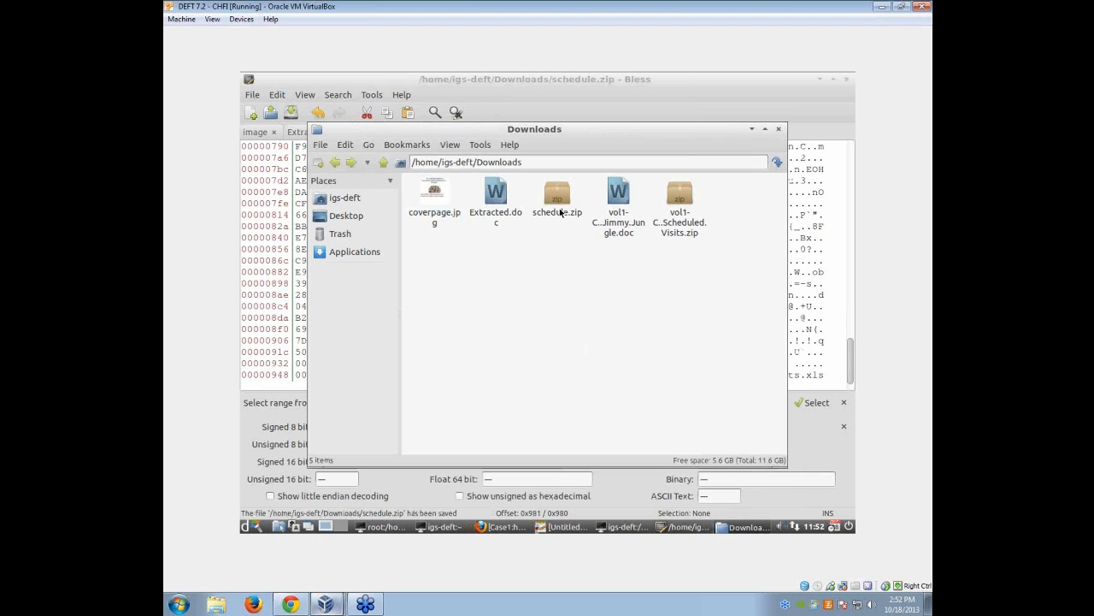
# In the Downloads terminal, run 'unzip schedule.zip'.
pyautogui.click(597, 529)
pyautogui.click(597, 528)
pyautogui.click(435, 528)
pyautogui.click(436, 529)
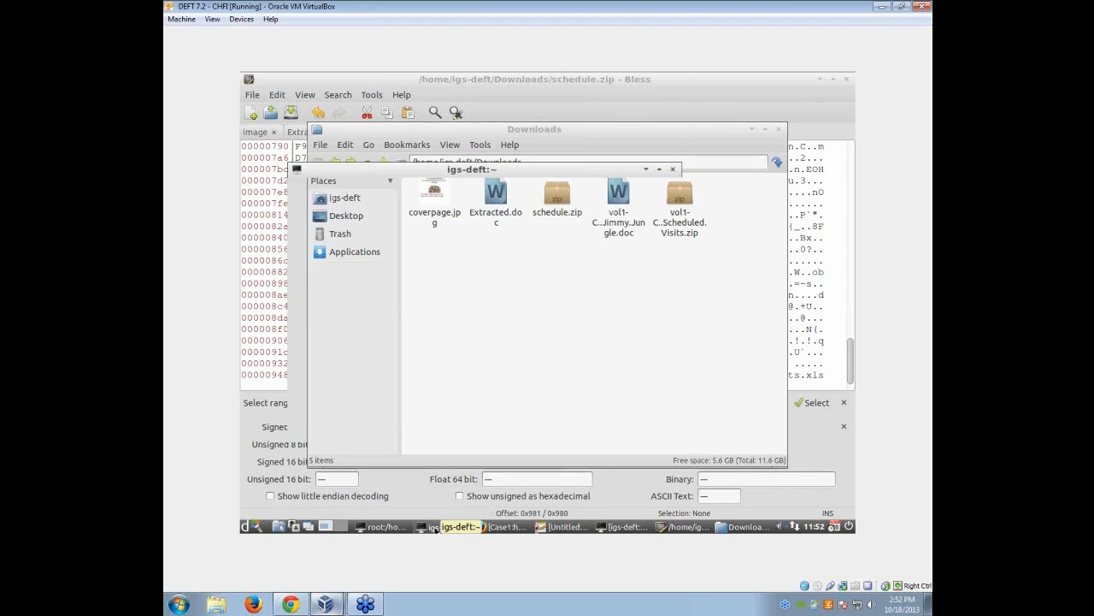
pyautogui.click(381, 528)
pyautogui.moveTo(631, 84); pyautogui.dragTo(508, 180)
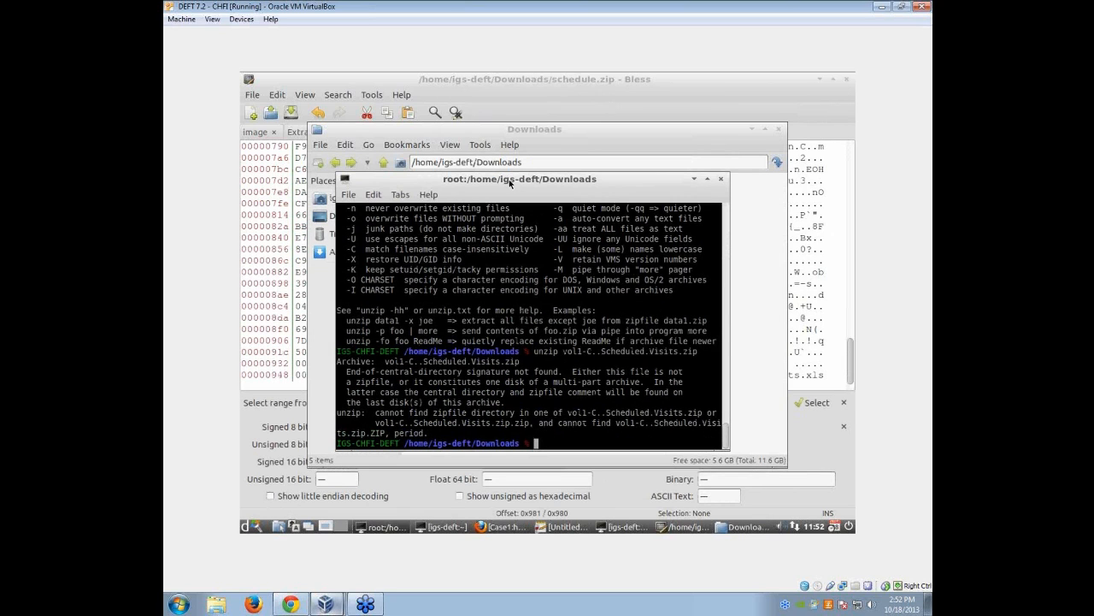
pyautogui.write('unzip schedule.zip')
pyautogui.press('Return')
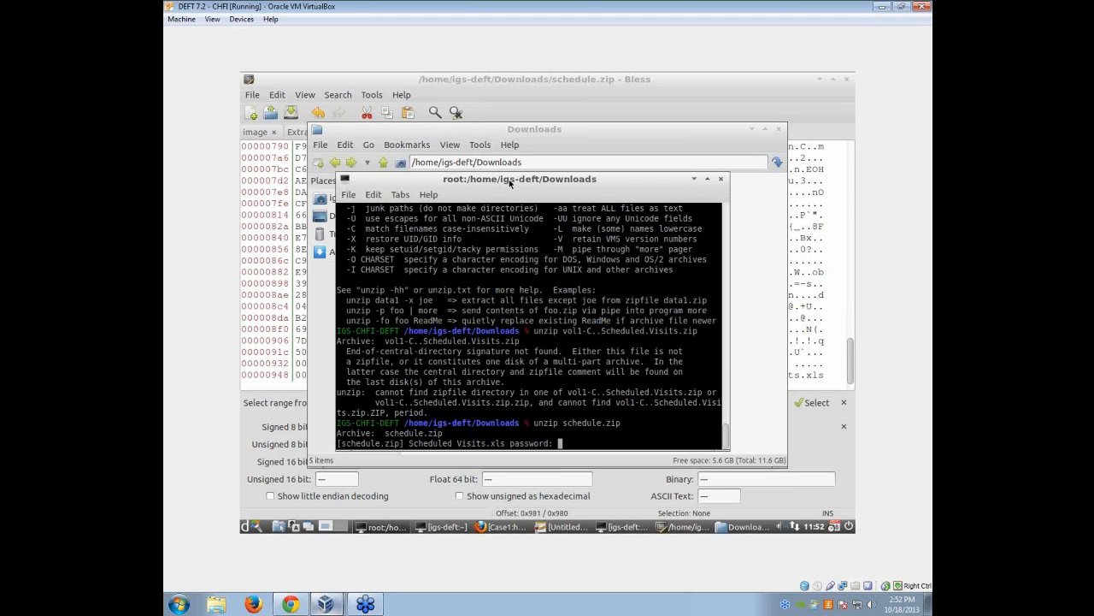
# Paste the recovered password from the notes to extract Scheduled Visits.xls, then open the spreadsheet.
pyautogui.click(563, 527)
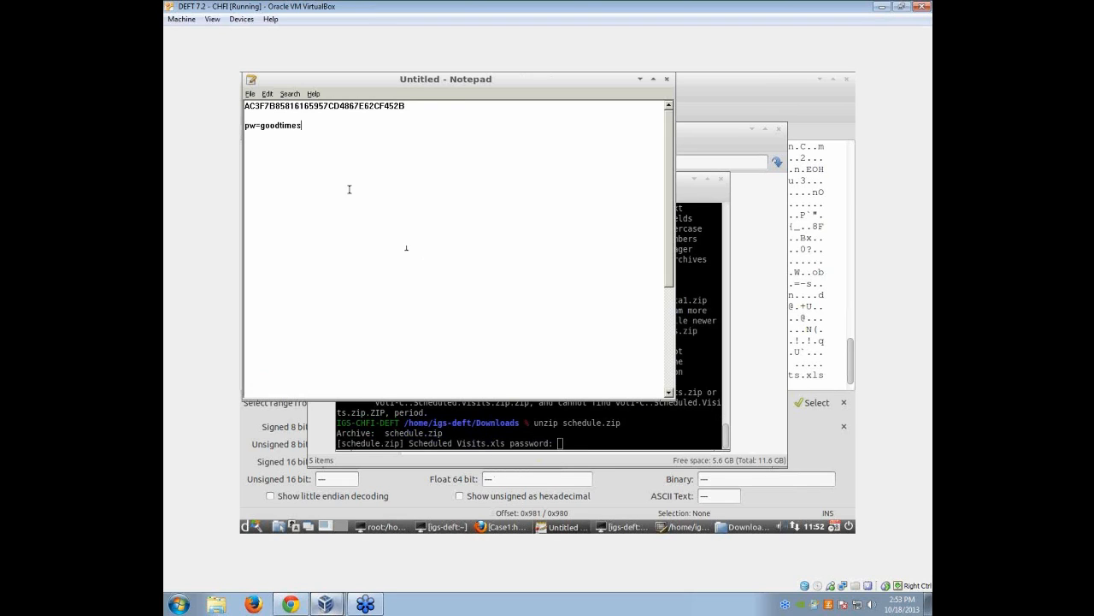
pyautogui.moveTo(314, 132); pyautogui.dragTo(261, 127)
pyautogui.click(622, 441)
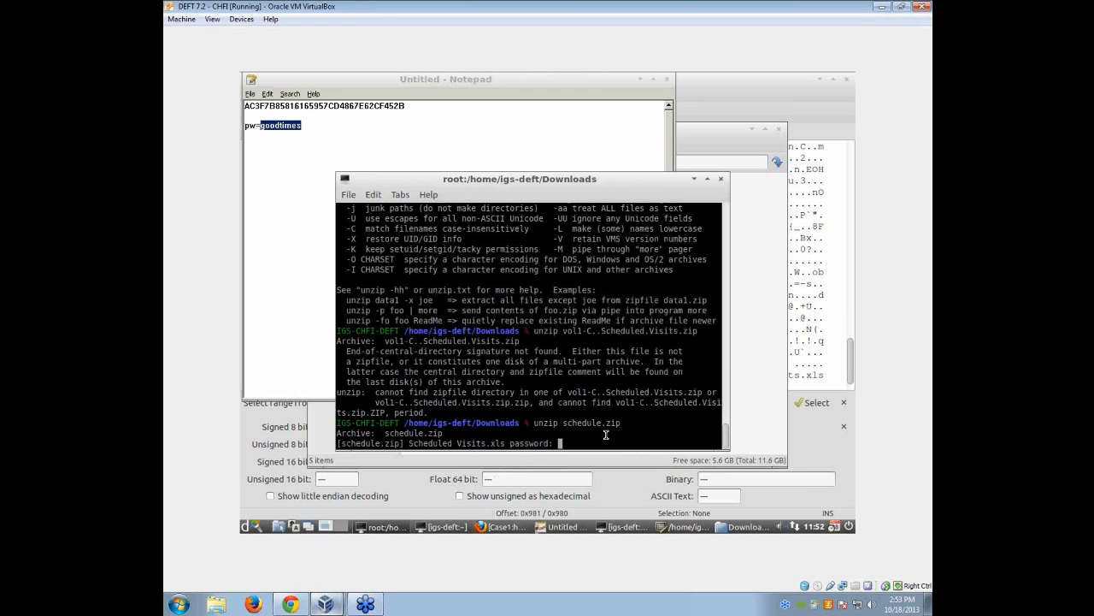
pyautogui.middleClick(605, 434)
pyautogui.press('Return')
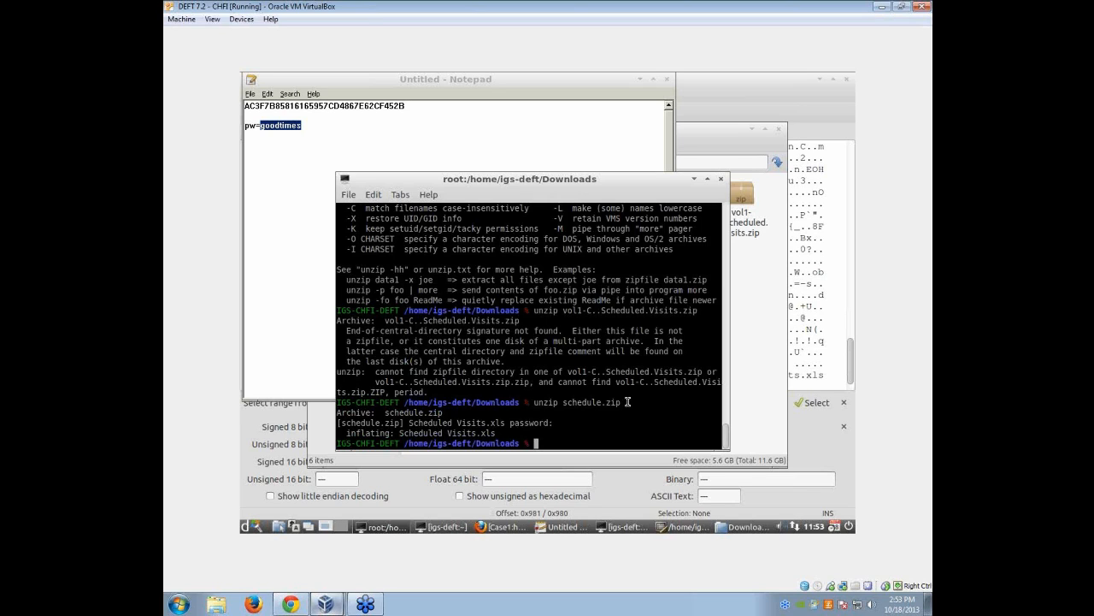
pyautogui.click(737, 342)
pyautogui.doubleClick(632, 221)
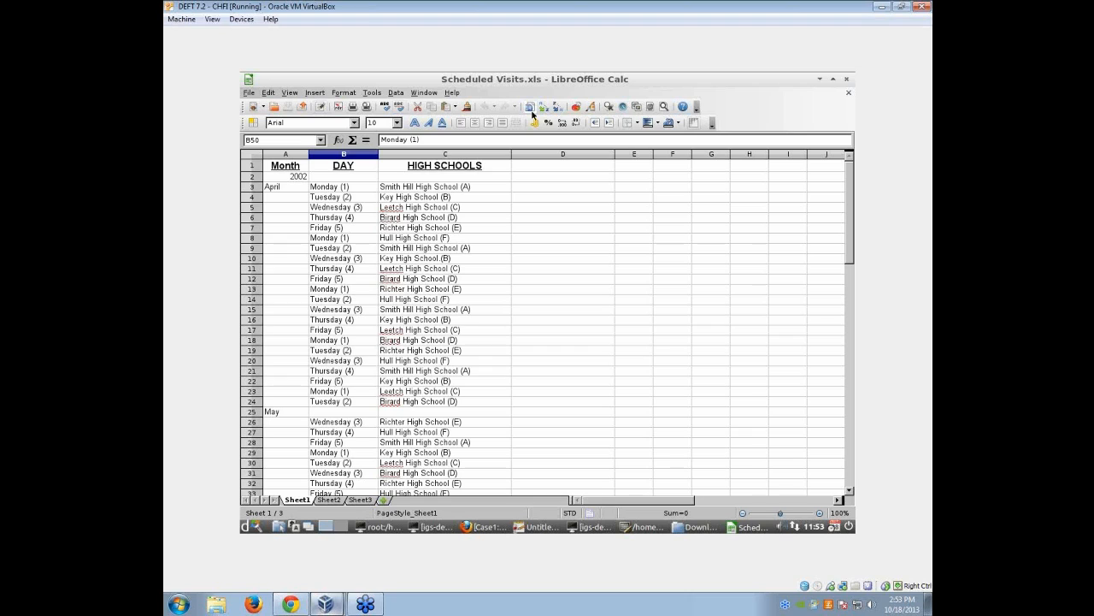
# Minimize the Calc window with the April–May 2002 high school visit schedule.
pyautogui.click(819, 80)
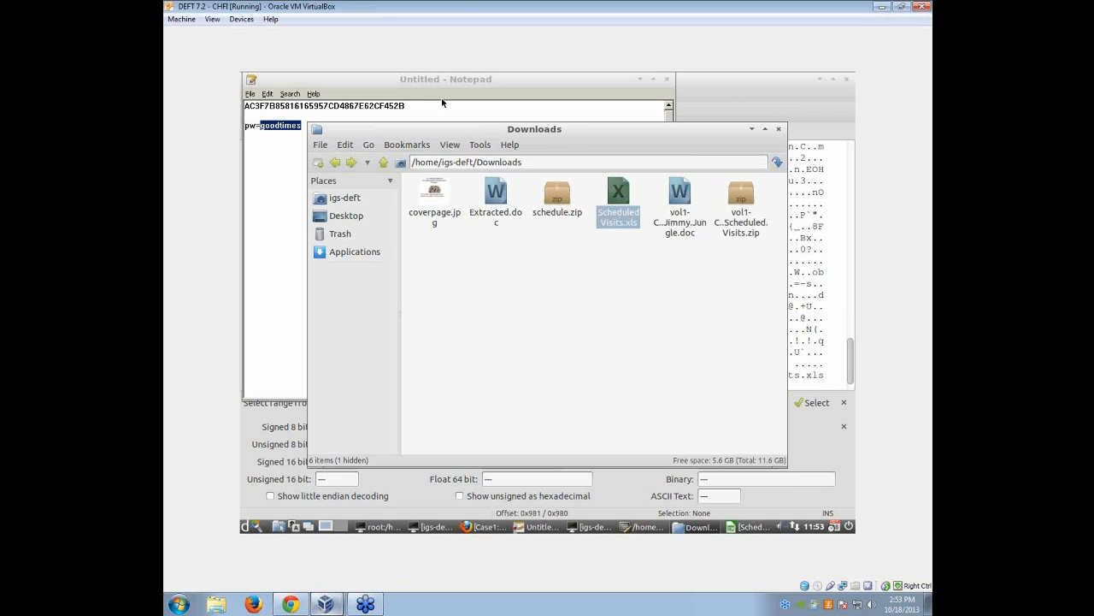
# Clear away the other windows and open Jimmy Jungle.doc's hex report from Autopsy in a new tab.
pyautogui.click(751, 129)
pyautogui.click(641, 80)
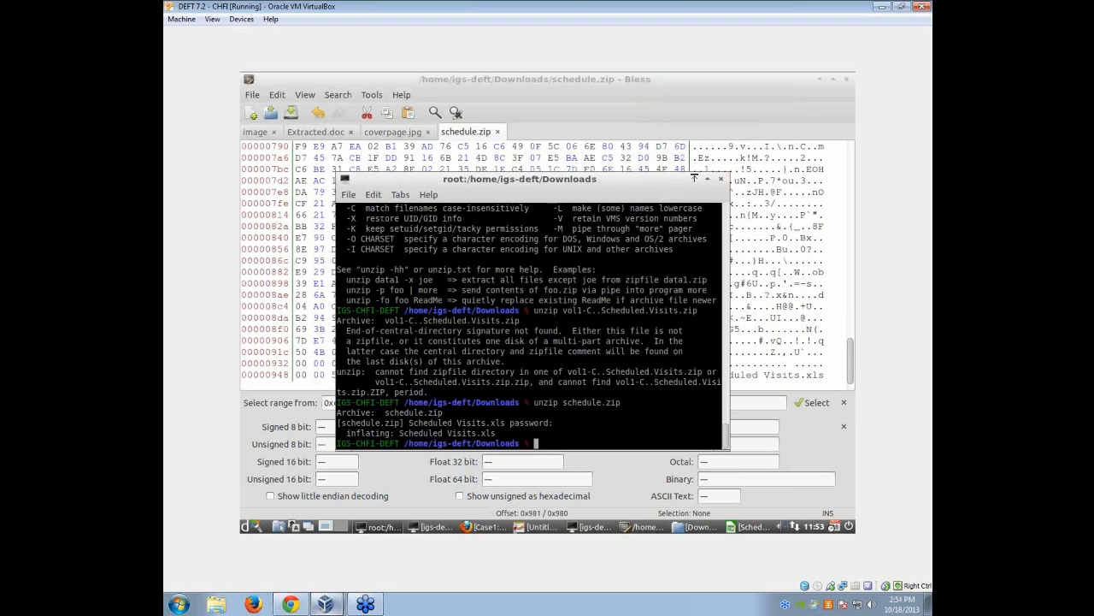
pyautogui.click(695, 179)
pyautogui.click(820, 79)
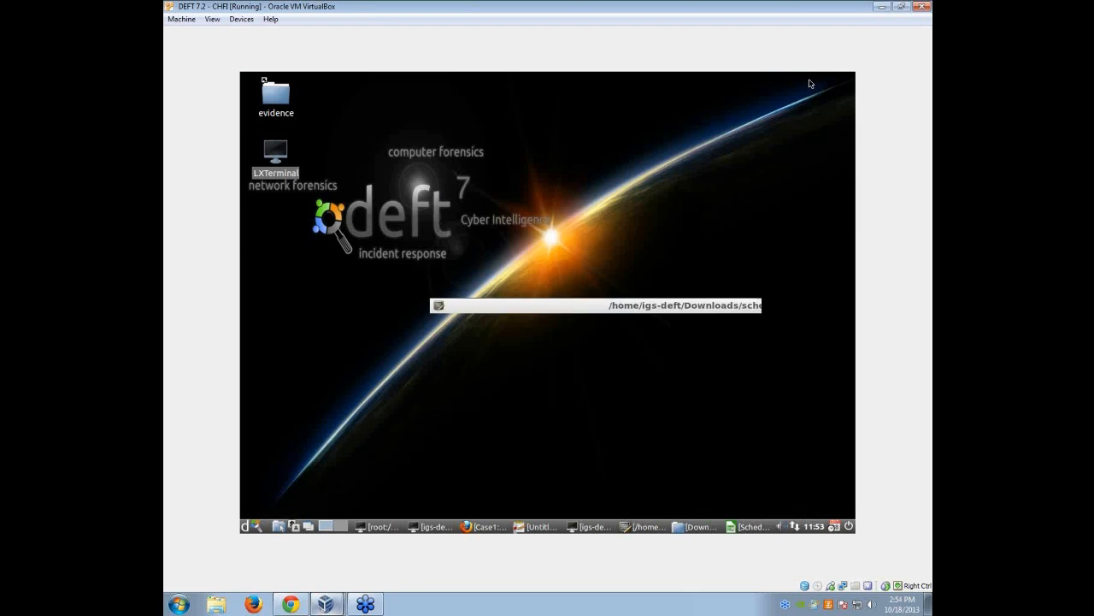
pyautogui.click(483, 526)
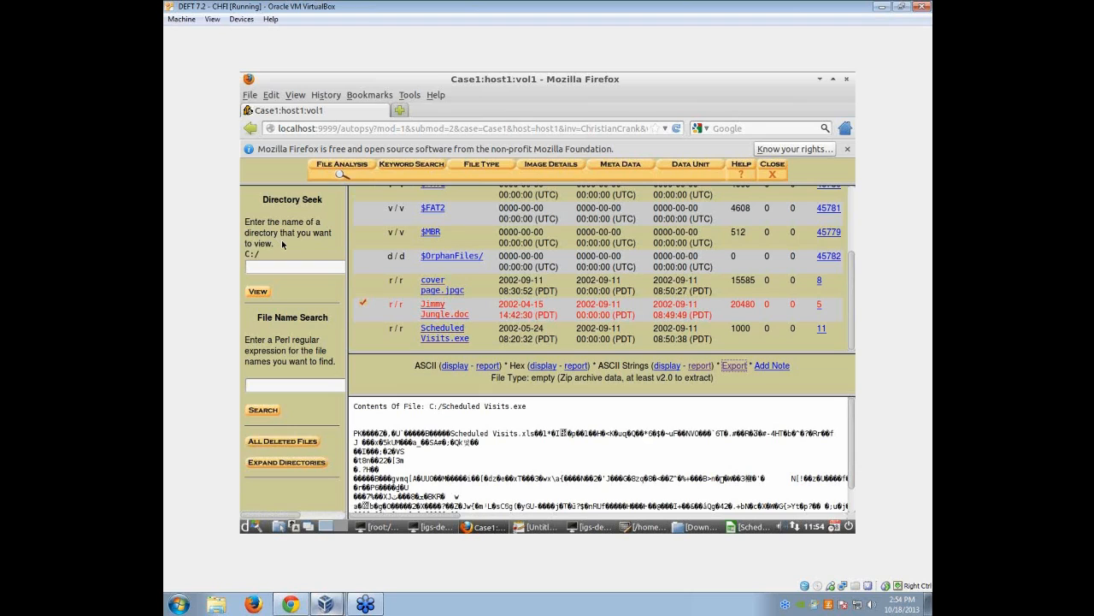
pyautogui.click(443, 317)
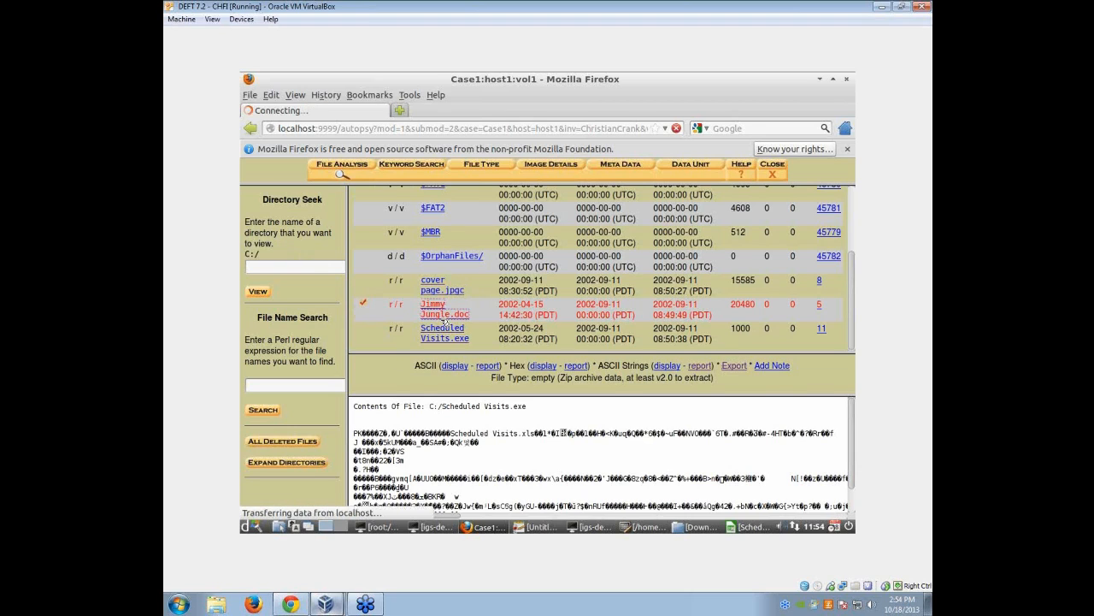
pyautogui.click(546, 366)
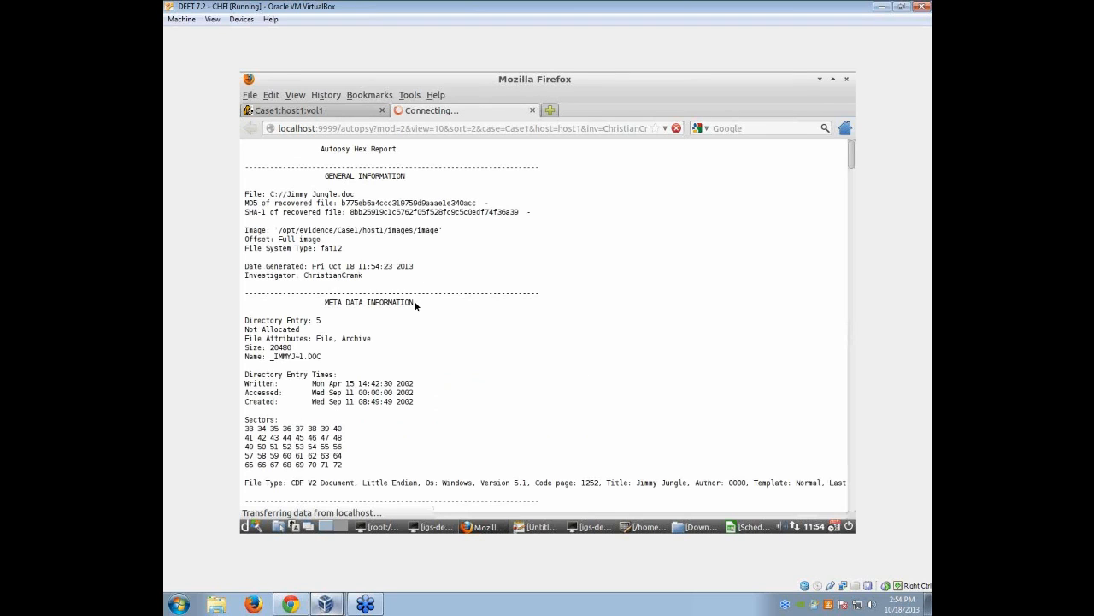
# Search the hex report for 'a5' and step forward through the matches.
pyautogui.hotkey('ctrl', 'f')
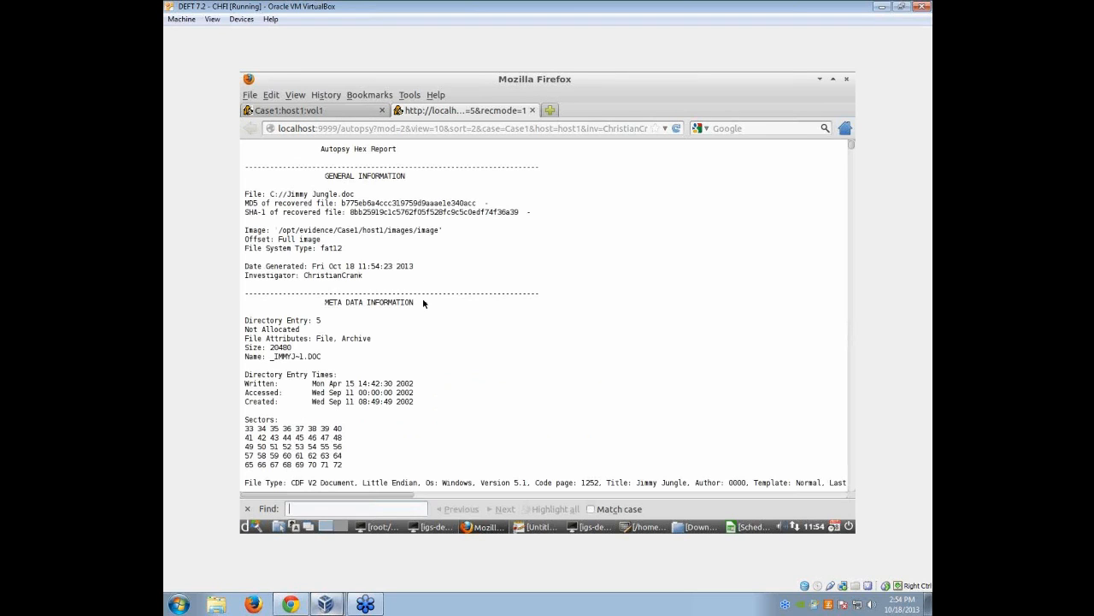
pyautogui.write('a5')
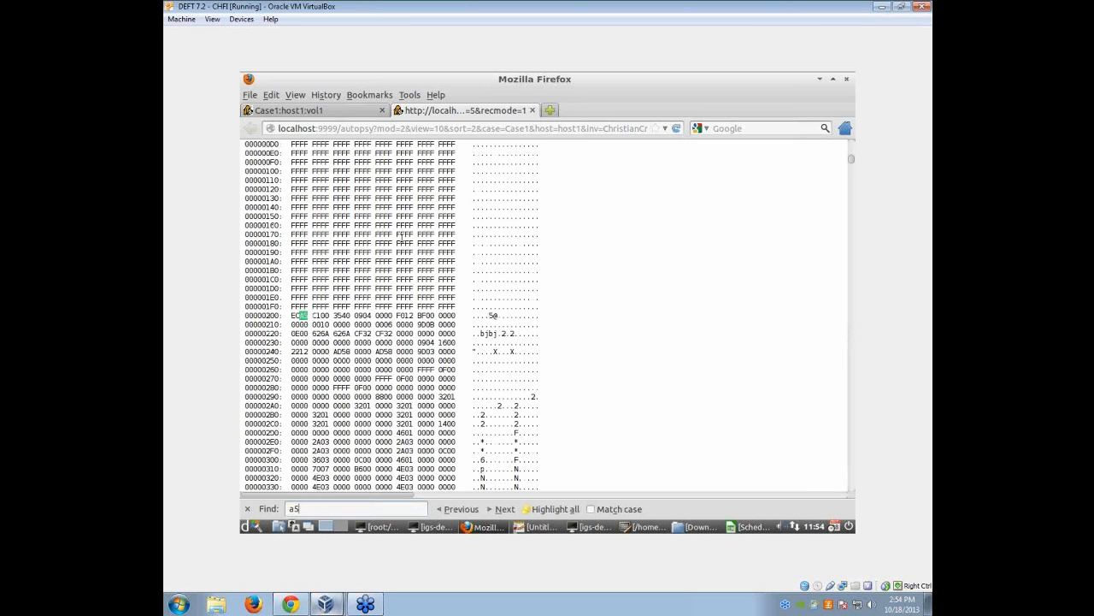
pyautogui.click(497, 317)
pyautogui.click(504, 509)
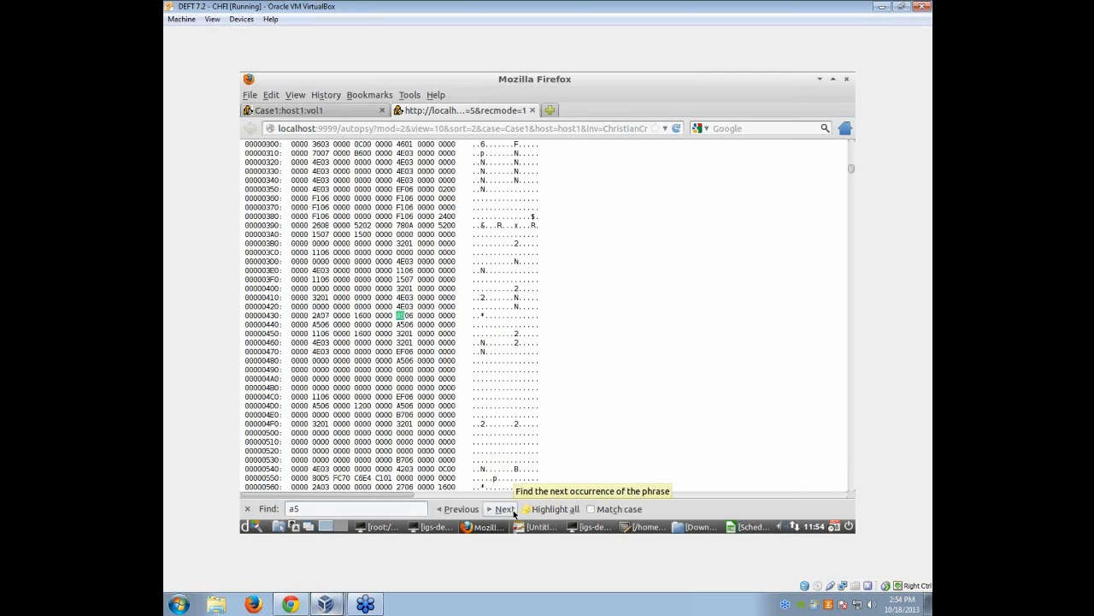
pyautogui.click(504, 508)
pyautogui.click(504, 509)
pyautogui.click(504, 509)
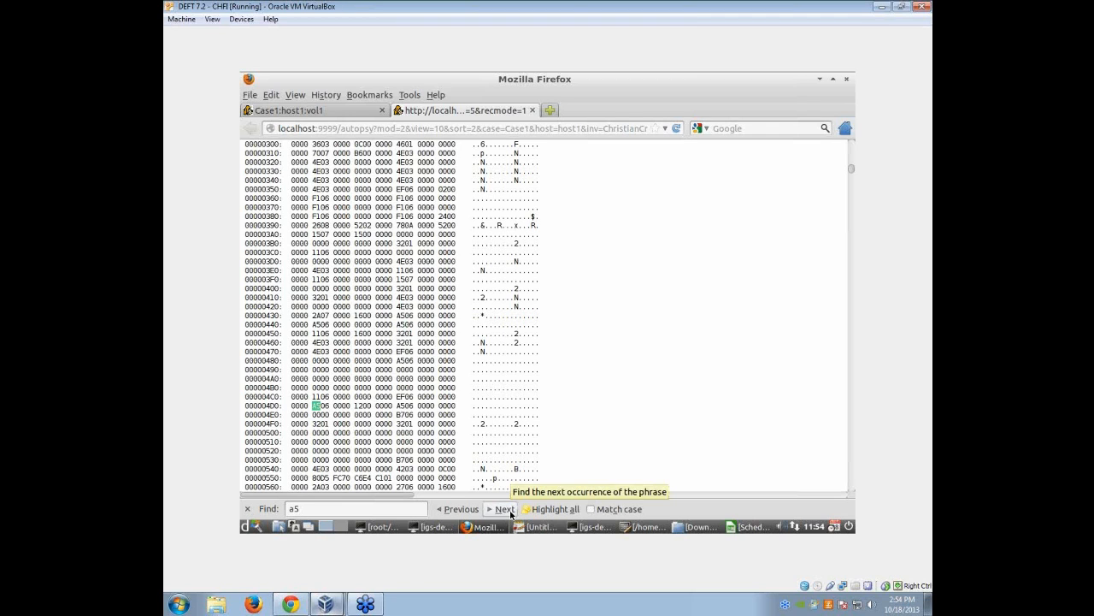
pyautogui.click(505, 509)
pyautogui.click(505, 509)
pyautogui.click(504, 509)
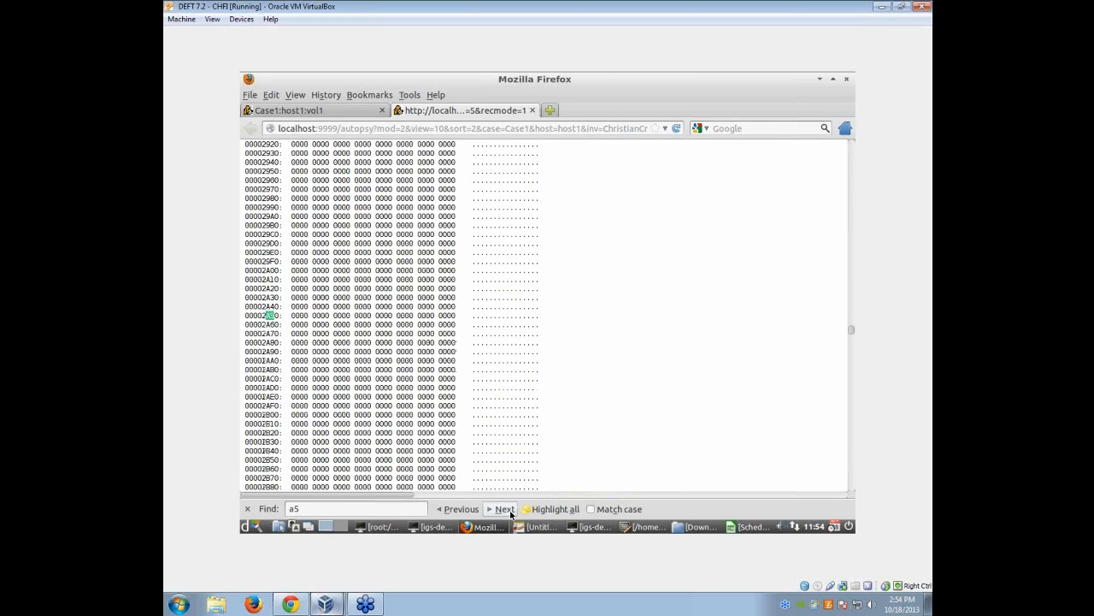
# Step back through earlier A5 matches, then return to the Case1:host1:vol1 file listing.
pyautogui.click(462, 508)
pyautogui.click(462, 509)
pyautogui.click(461, 509)
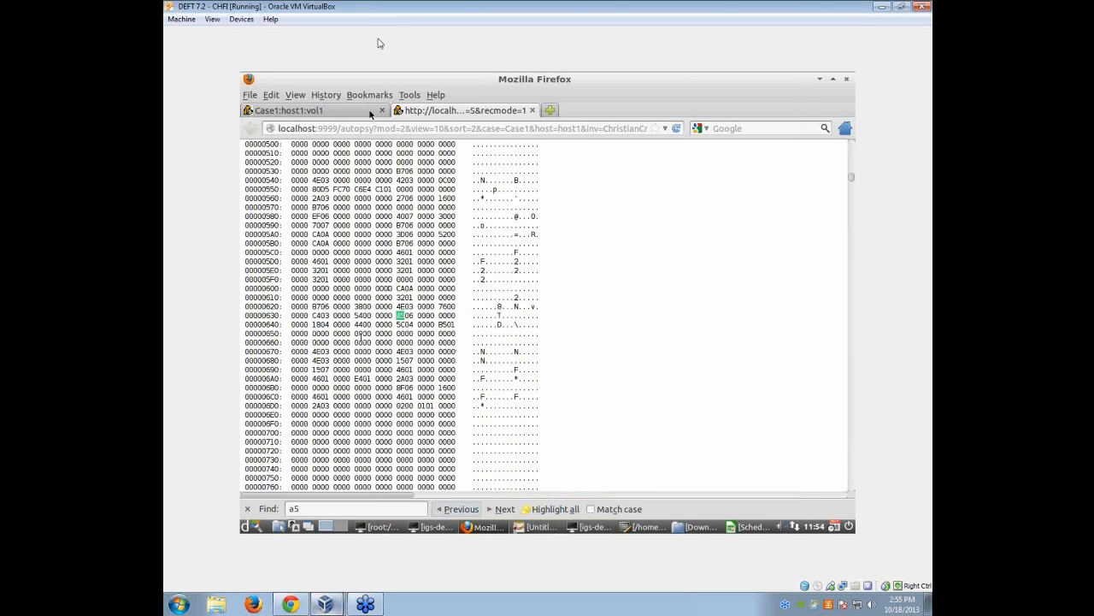
pyautogui.click(330, 114)
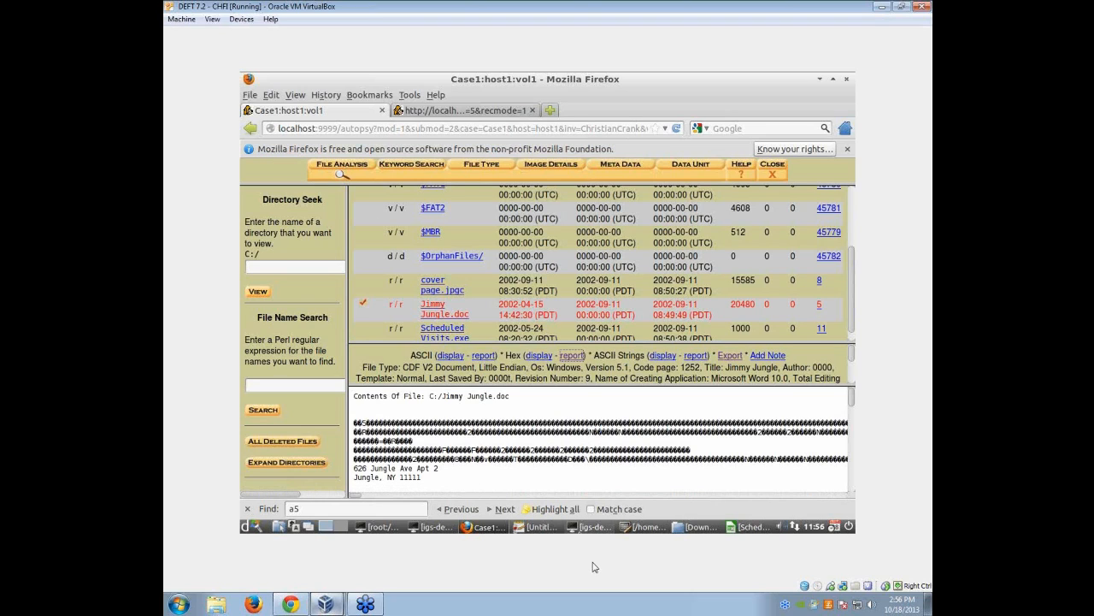
# Review schedule.zip's hex view and the Scheduled Visits.xls sheet against Autopsy, ending on schedule.zip's hex view.
pyautogui.click(641, 526)
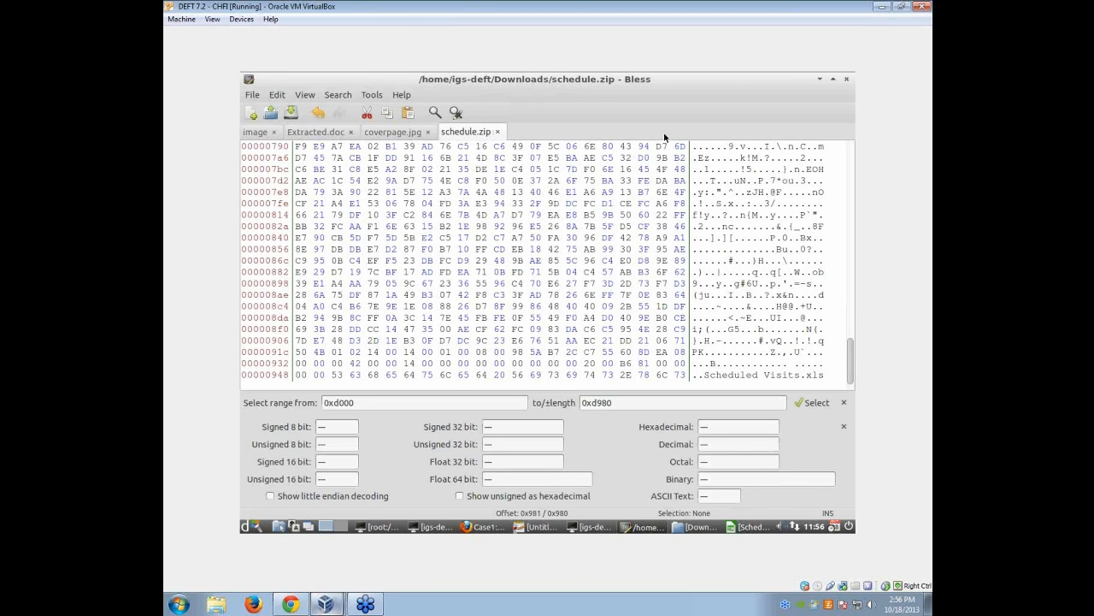
pyautogui.click(742, 526)
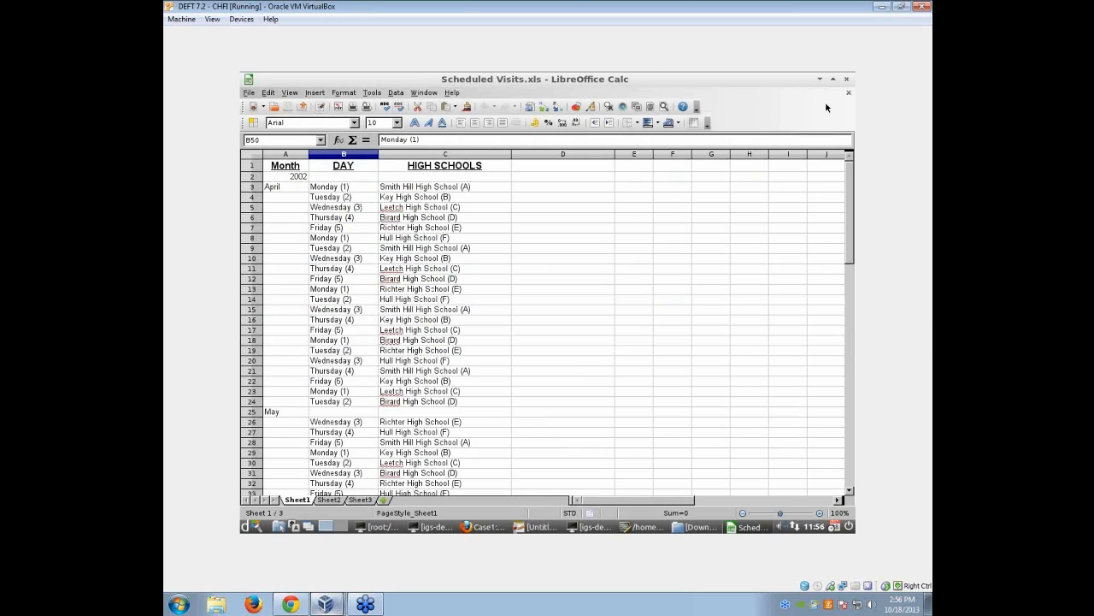
pyautogui.click(819, 79)
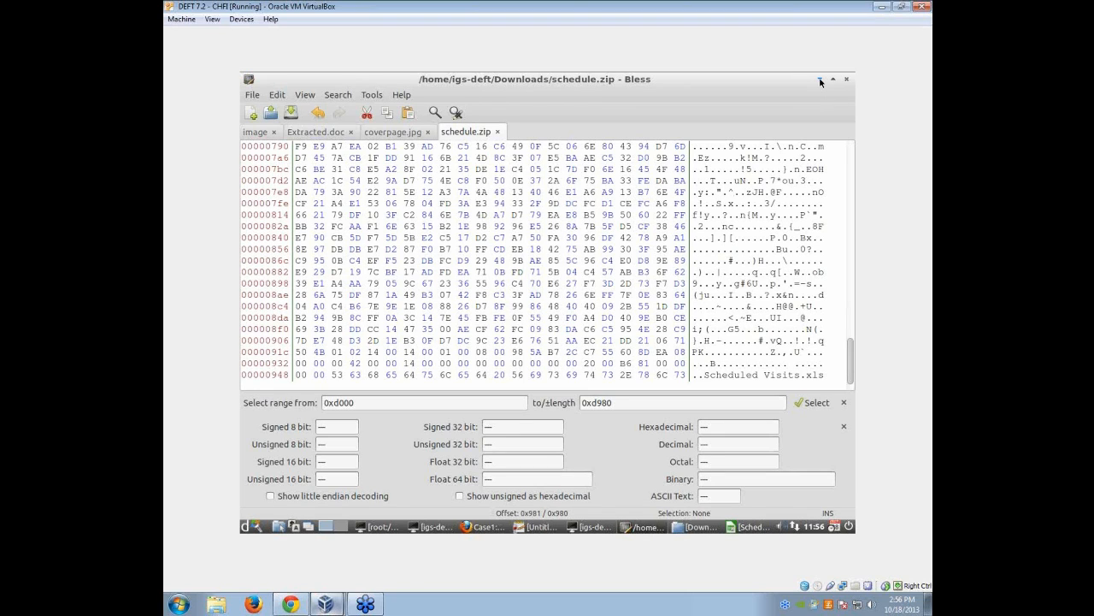
pyautogui.click(819, 79)
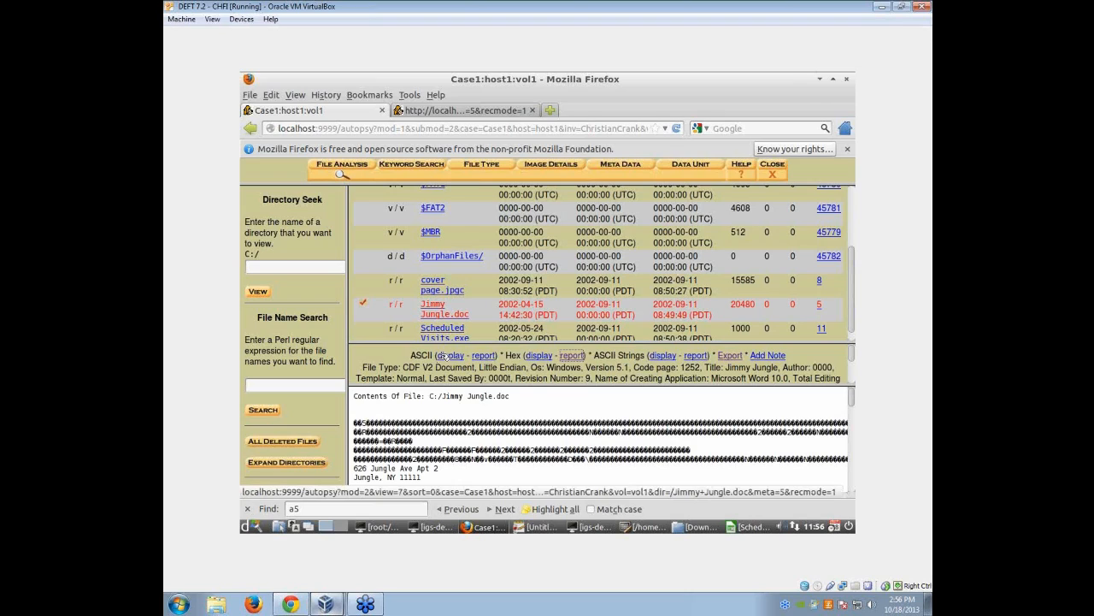
pyautogui.click(444, 356)
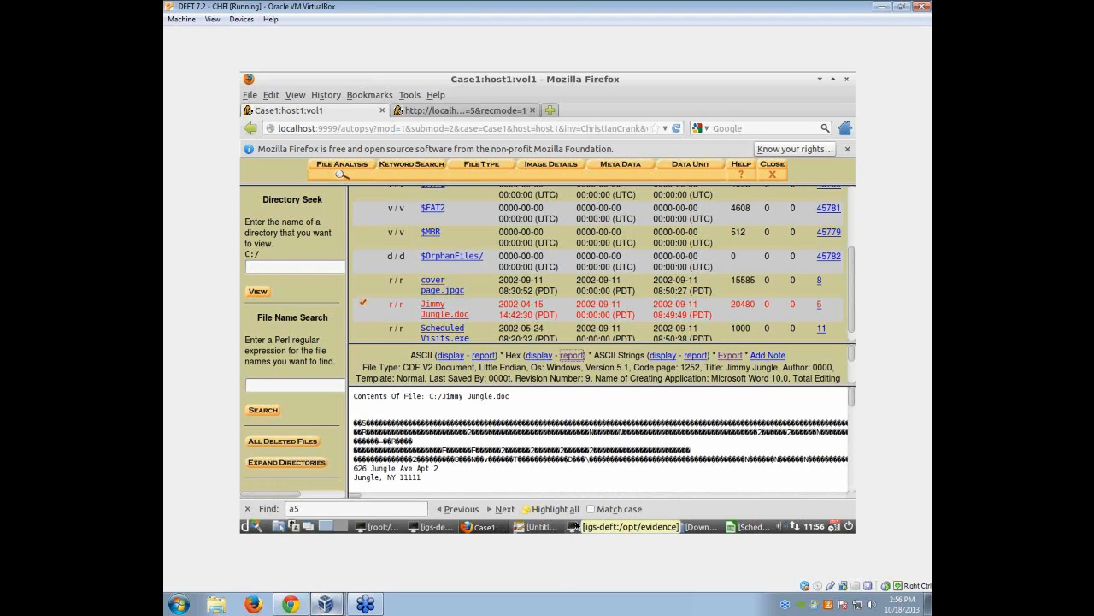
pyautogui.click(643, 526)
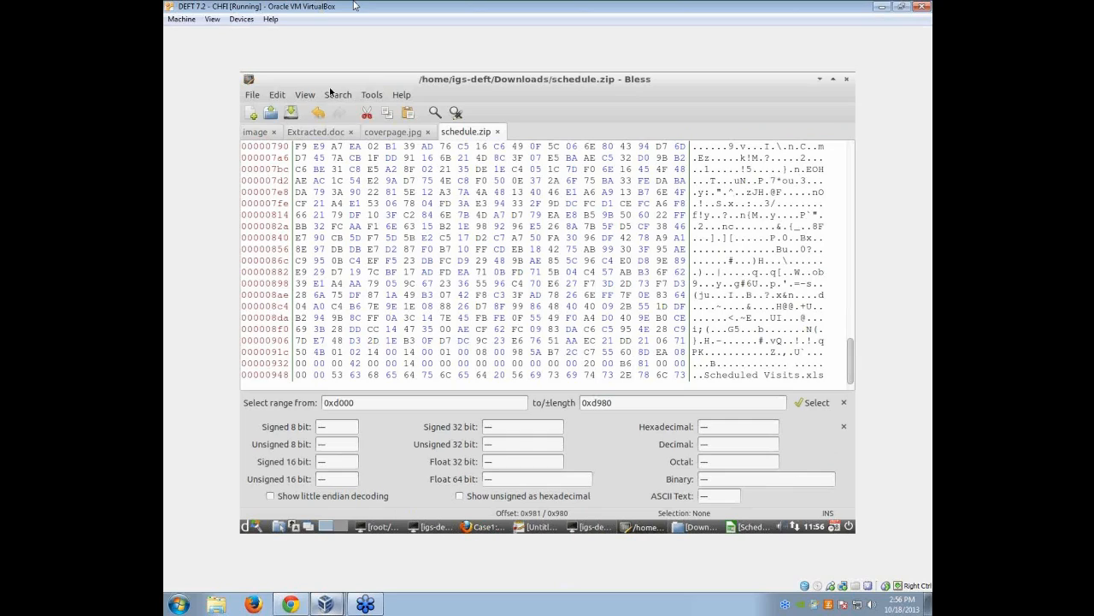
# In coverpage.jpg, select the repeating 28 A2 8A bytes at 0x3903 and the JFIF header, then close Bless.
pyautogui.click(382, 132)
pyautogui.moveTo(849, 384); pyautogui.dragTo(849, 368)
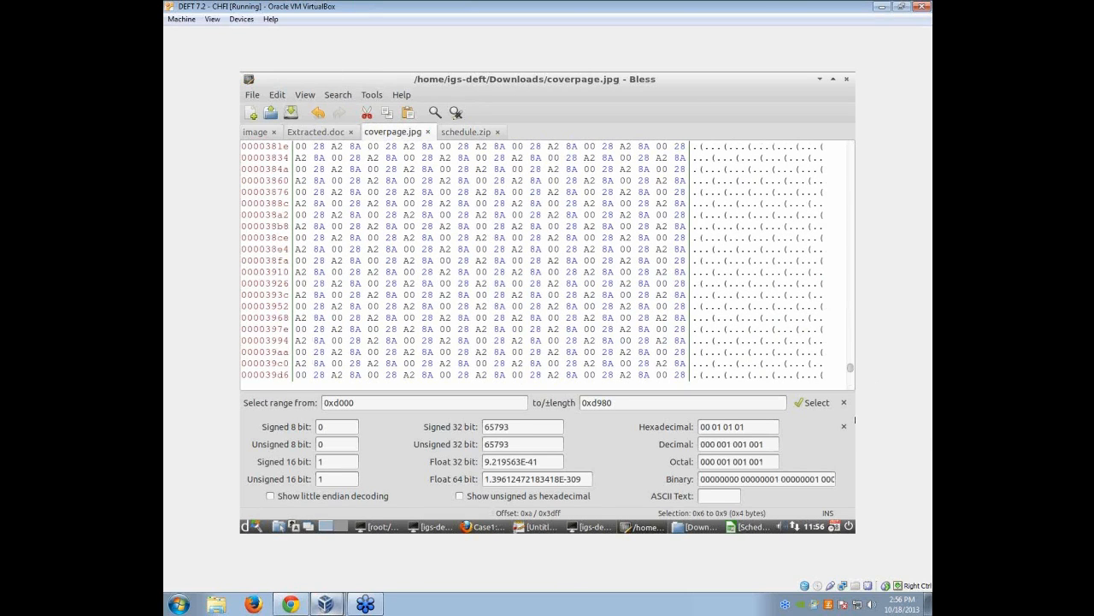
pyautogui.click(462, 262)
pyautogui.moveTo(466, 265); pyautogui.dragTo(508, 265)
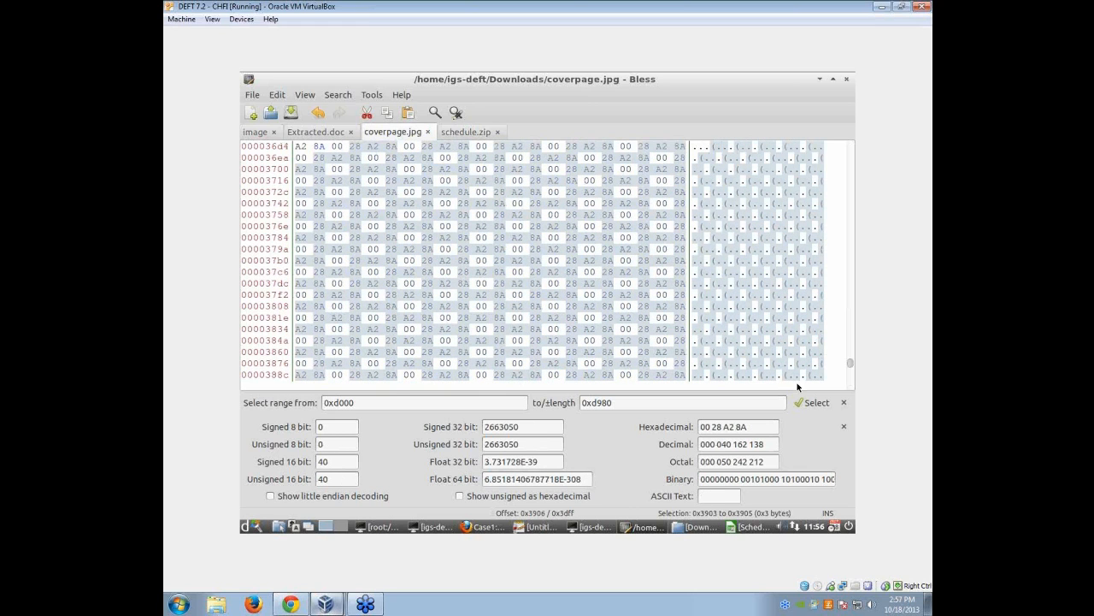
pyautogui.moveTo(850, 363); pyautogui.dragTo(852, 141)
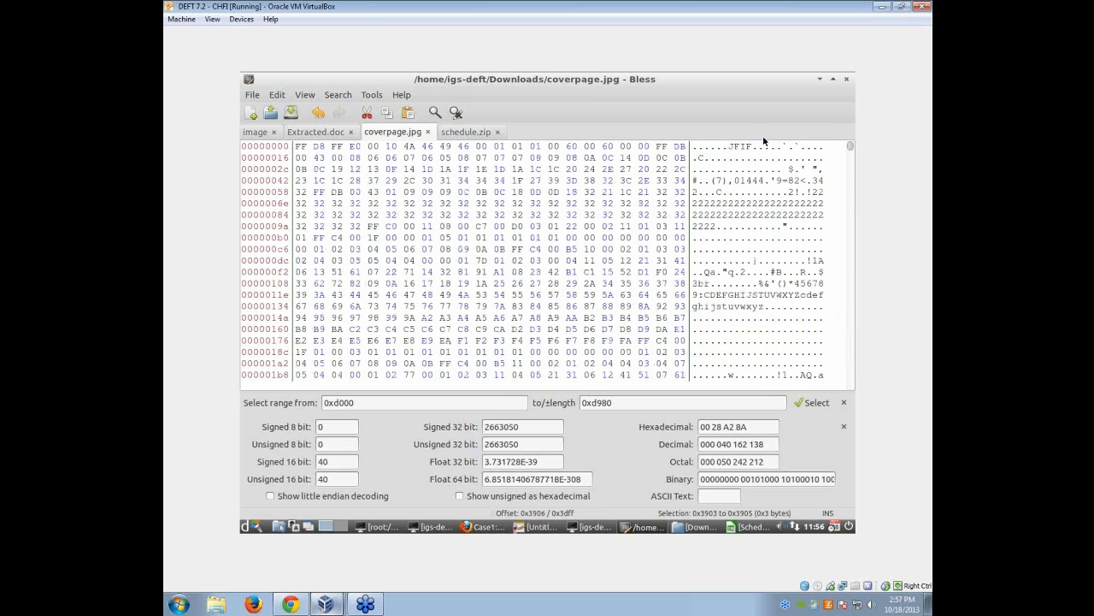
pyautogui.moveTo(728, 147); pyautogui.dragTo(751, 150)
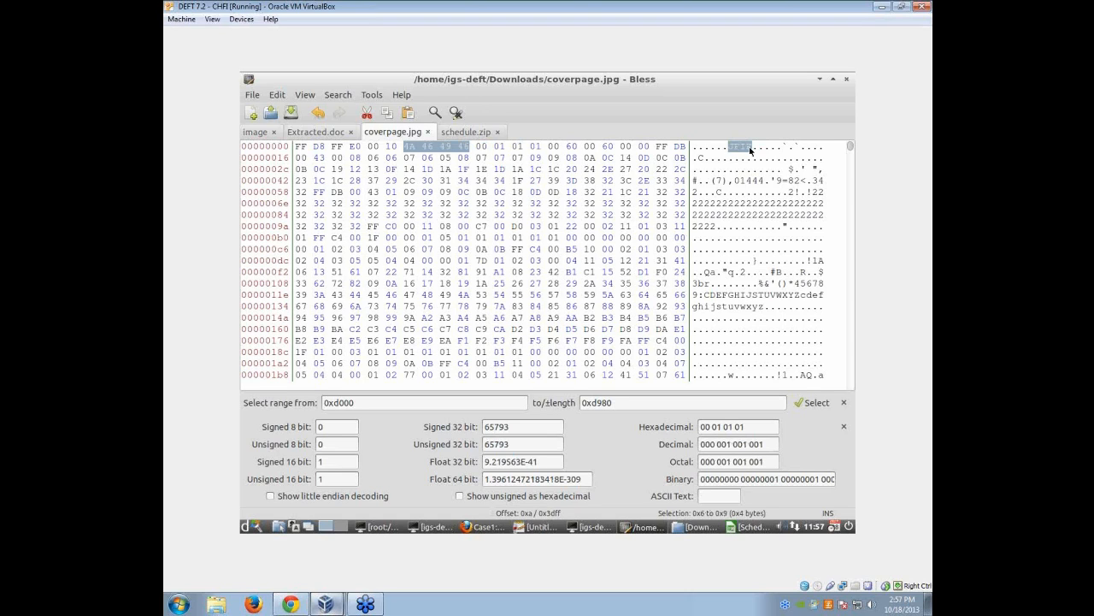
pyautogui.click(846, 79)
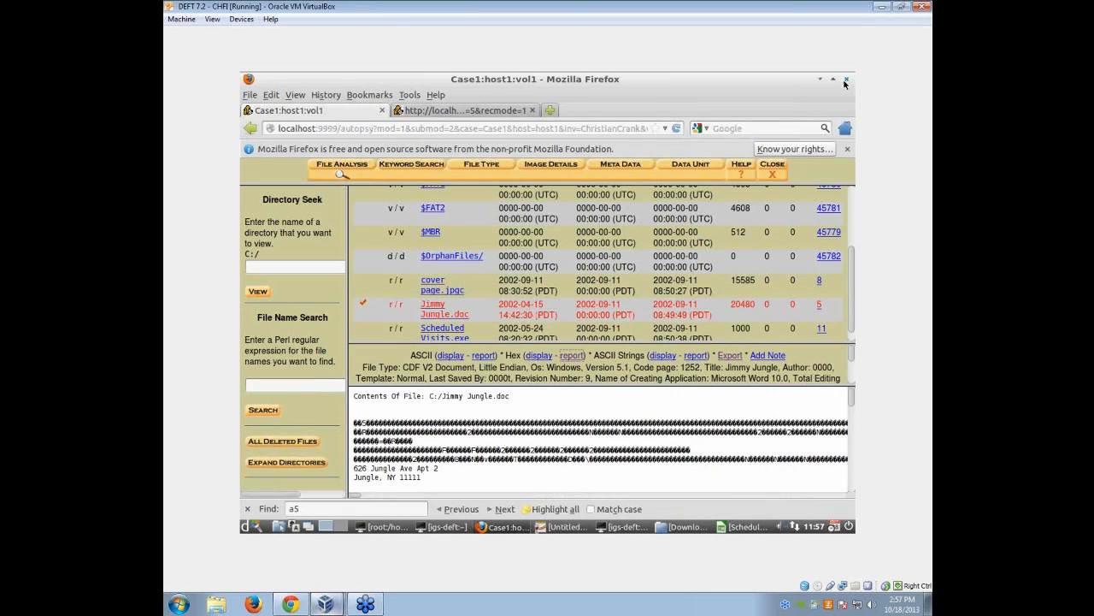
# Close Autopsy's hex report tab, minimize the browser, and bring up the terminals.
pyautogui.click(461, 113)
pyautogui.click(532, 111)
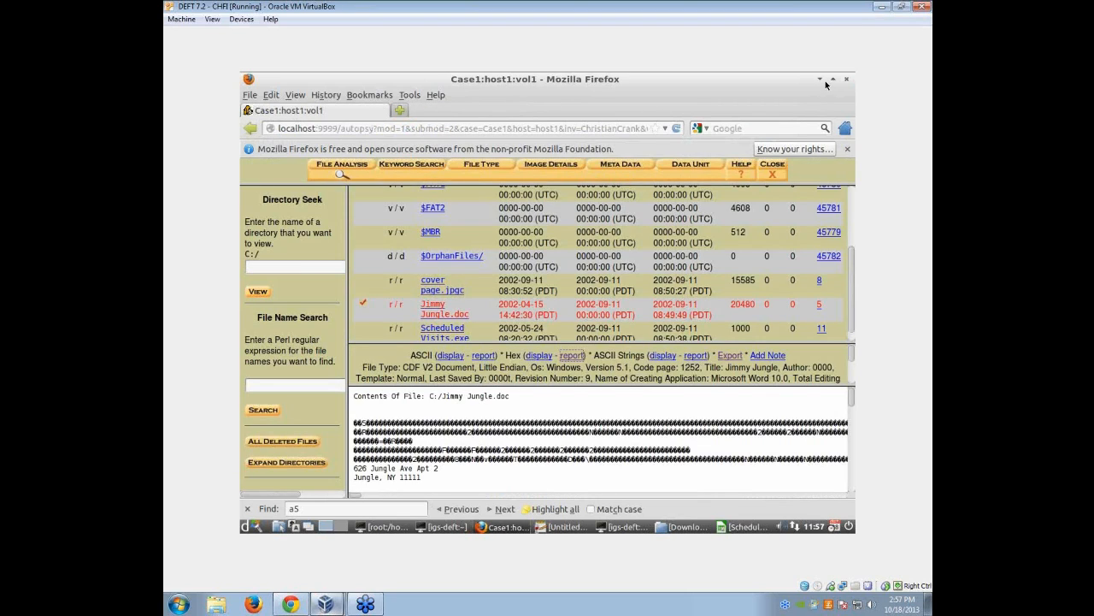
pyautogui.click(821, 79)
pyautogui.click(443, 526)
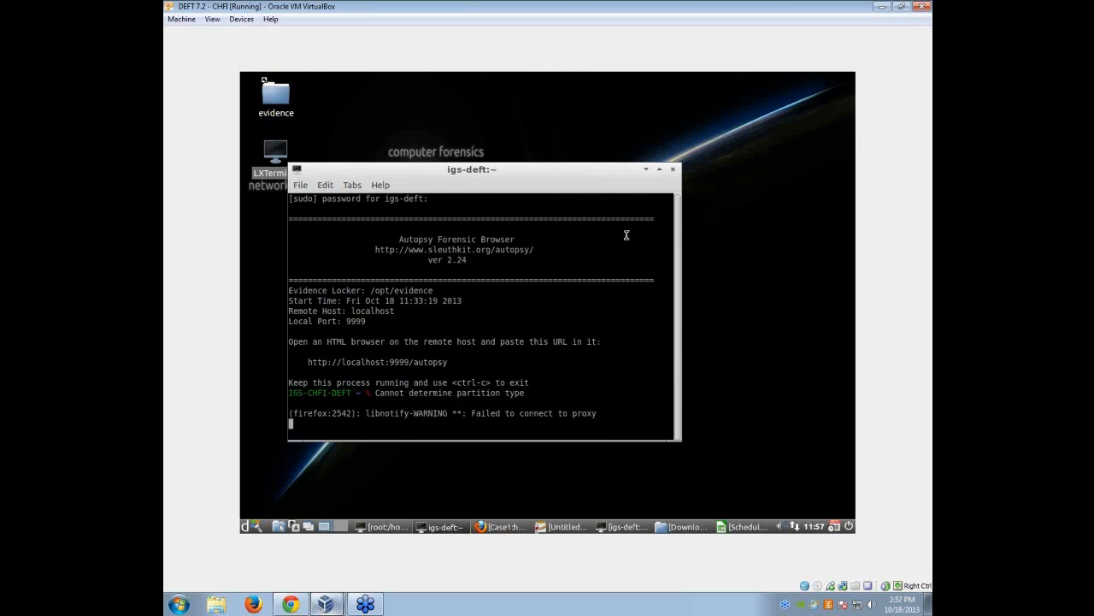
pyautogui.click(389, 526)
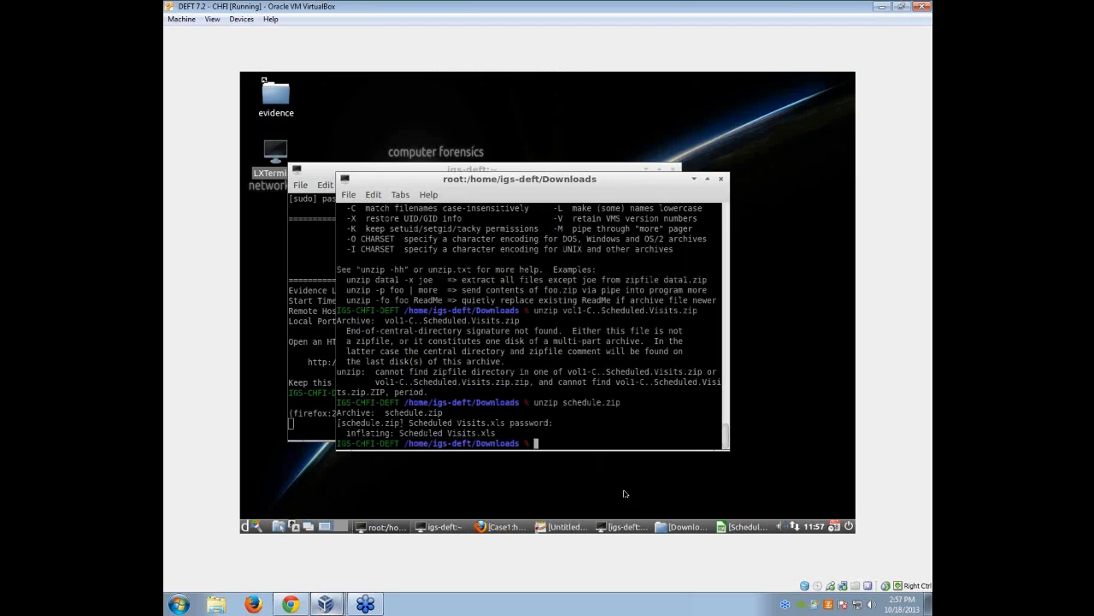
# Close the Scheduled Visits spreadsheet and the notes window without saving.
pyautogui.rightClick(663, 524)
pyautogui.click(693, 510)
pyautogui.rightClick(722, 526)
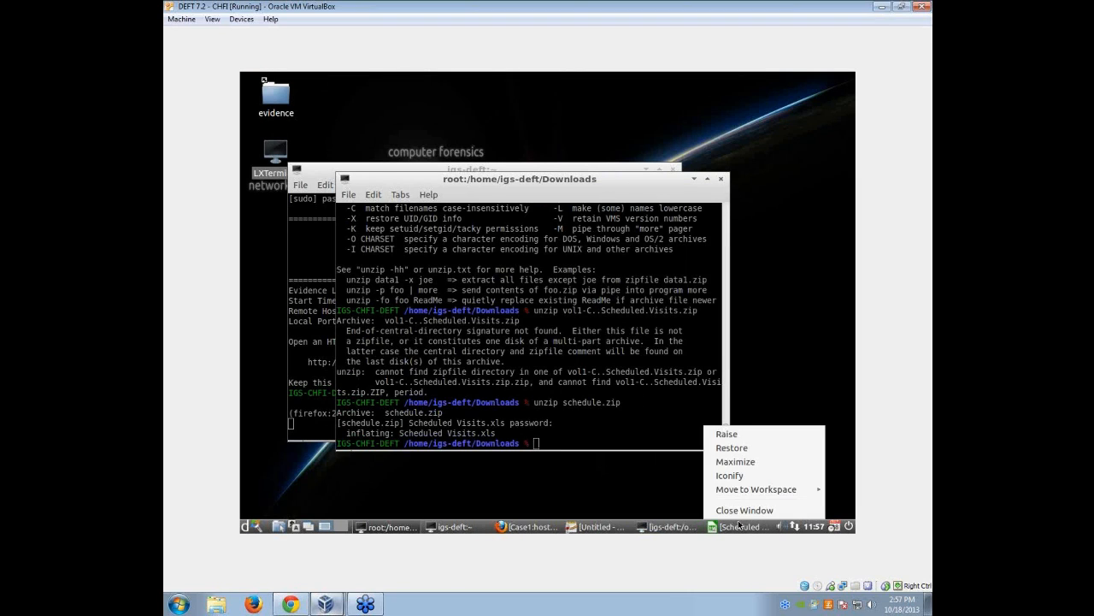
pyautogui.click(736, 511)
pyautogui.click(650, 526)
pyautogui.rightClick(650, 525)
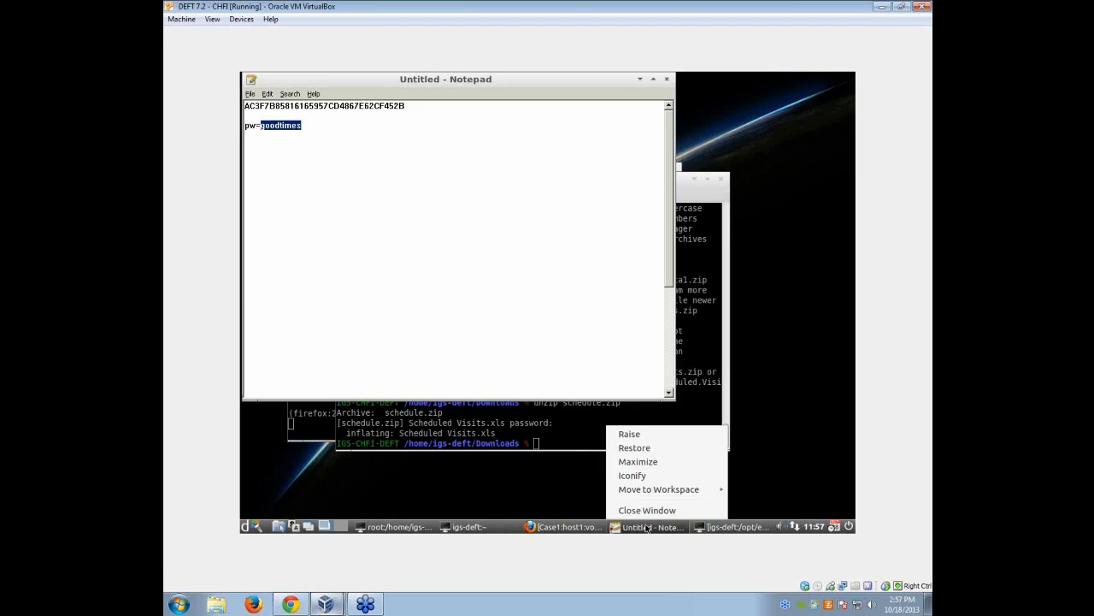
pyautogui.click(641, 511)
pyautogui.click(548, 315)
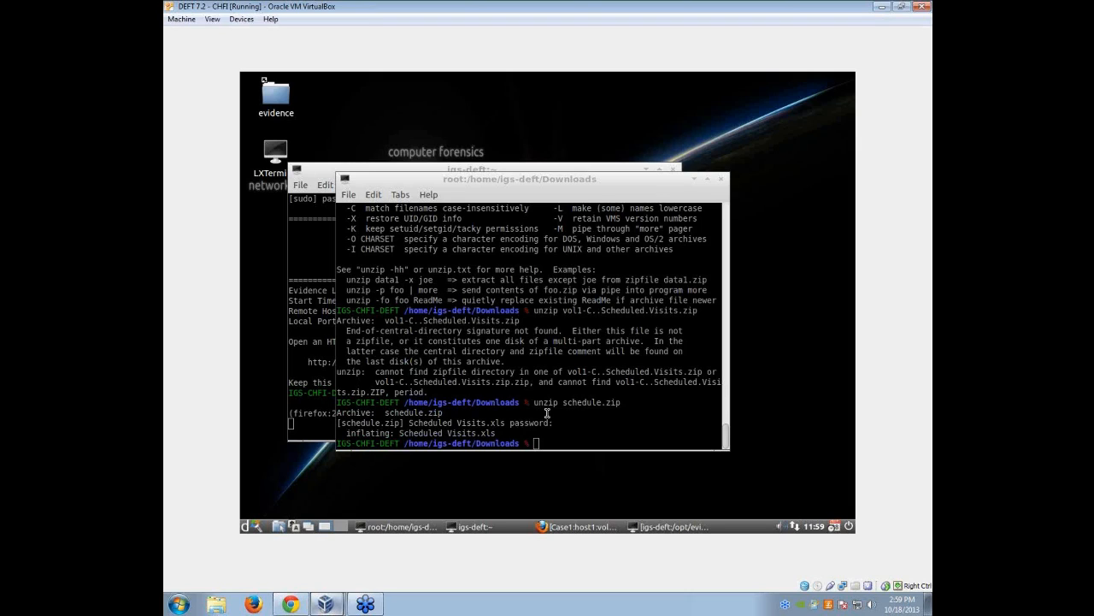
# Maximize the terminal, change to /opt/evidence, clear it, and run strings on slack.
pyautogui.doubleClick(586, 179)
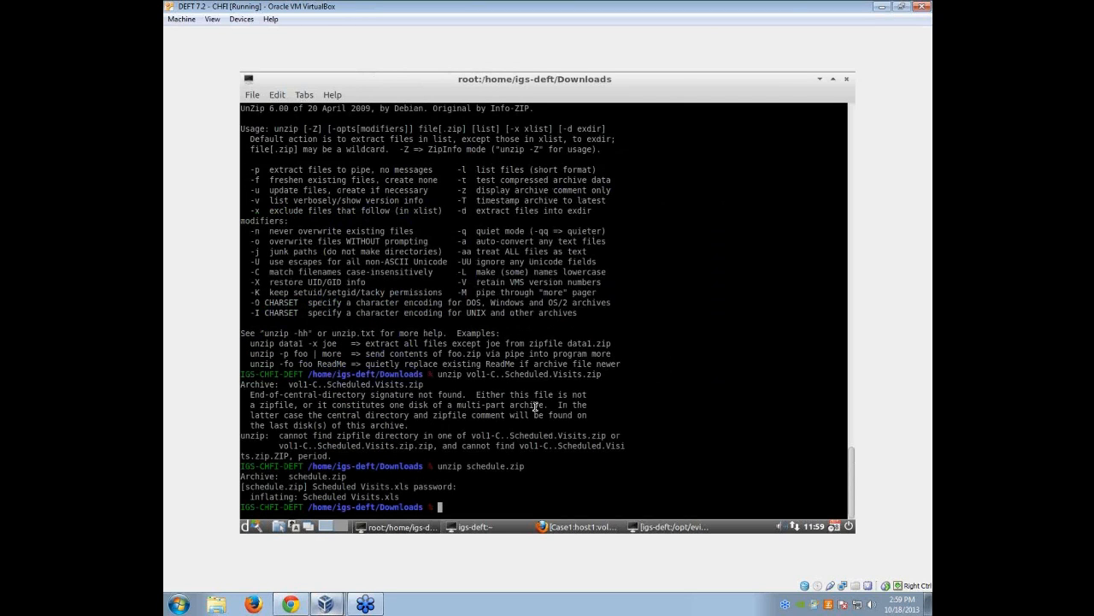
pyautogui.write('cd /opt/evidence')
pyautogui.press('Return')
pyautogui.write('clear')
pyautogui.press('Return')
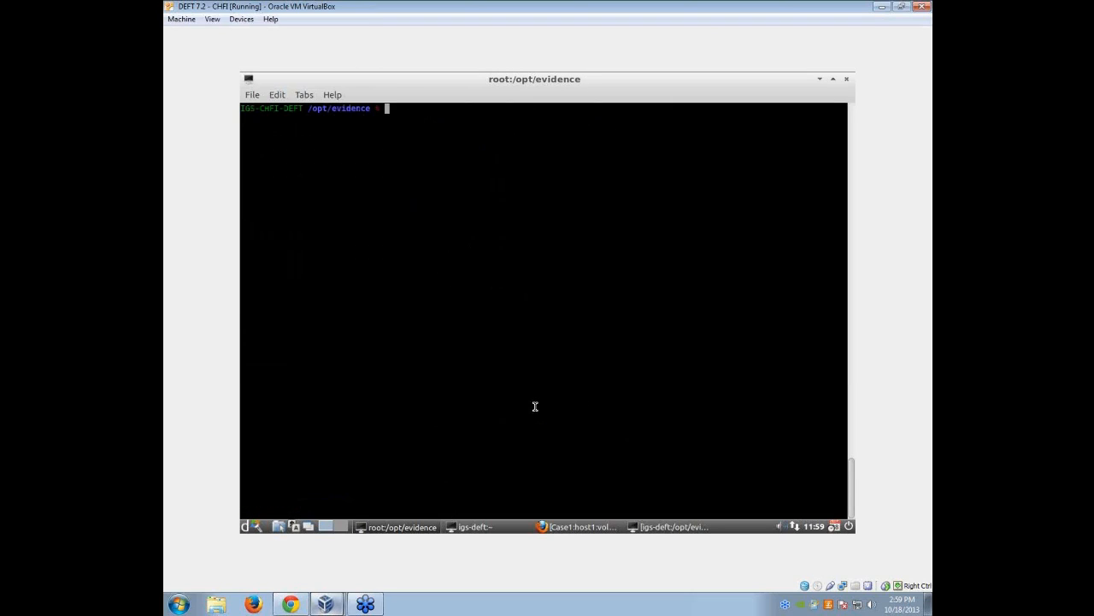
pyautogui.write('strings ')
pyautogui.write('slack')
pyautogui.press('Return')
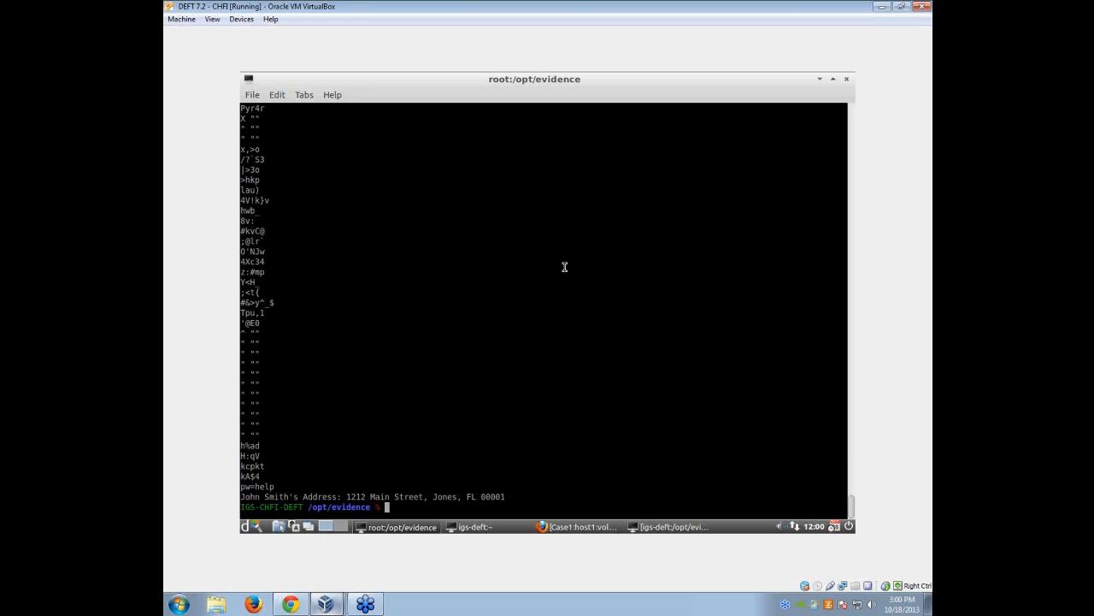
# Copy the password and address lines into a new Wine Notepad note.
pyautogui.tripleClick(514, 496)
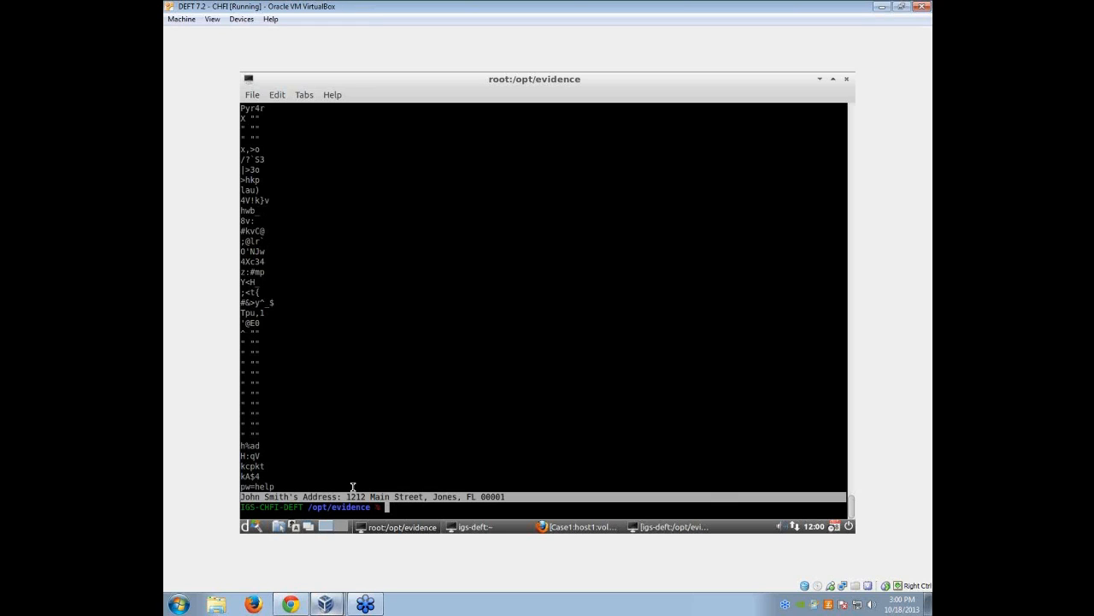
pyautogui.rightClick(248, 488)
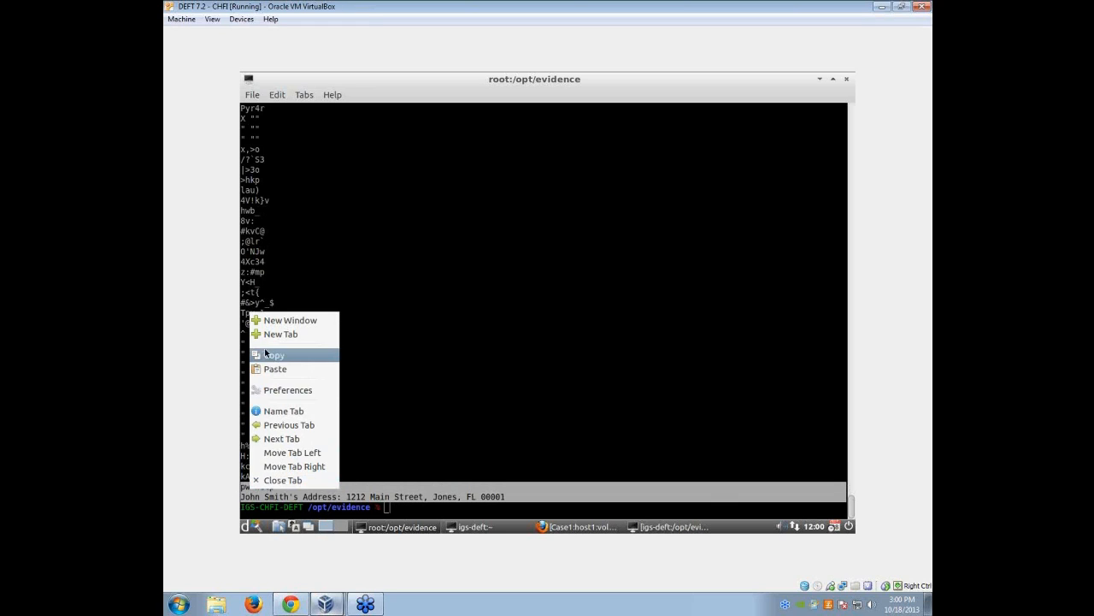
pyautogui.click(266, 354)
pyautogui.click(244, 527)
pyautogui.moveTo(290, 433)
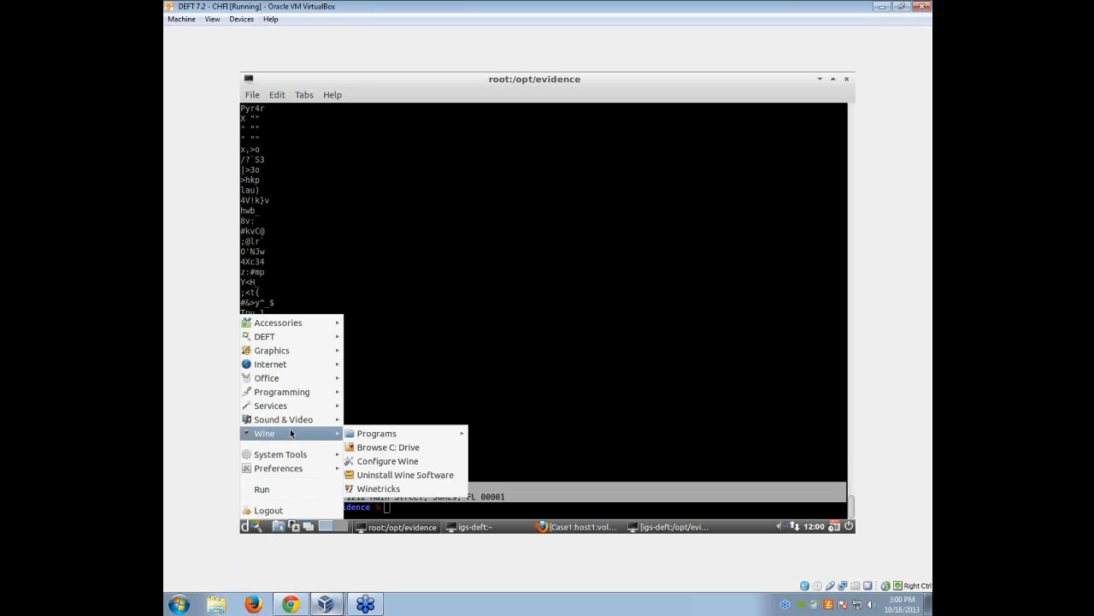
pyautogui.moveTo(461, 439)
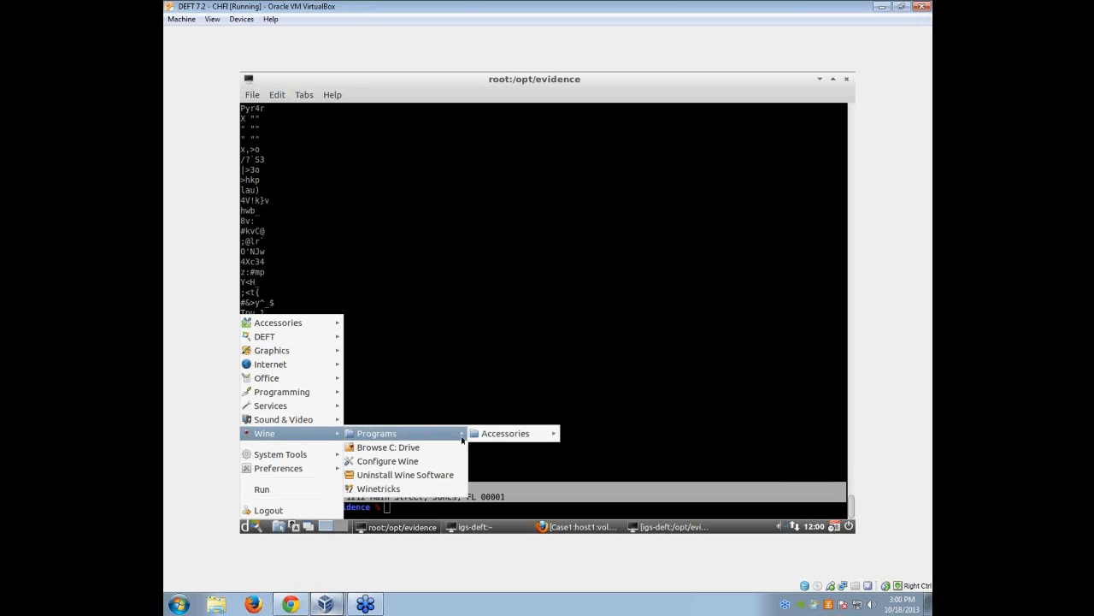
pyautogui.click(587, 434)
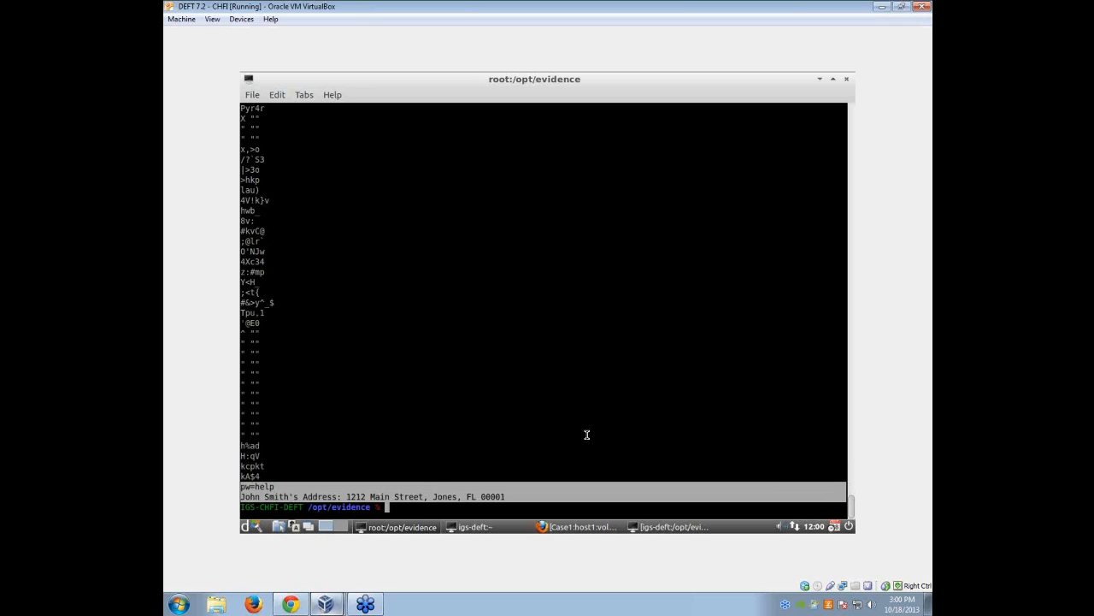
pyautogui.rightClick(425, 262)
pyautogui.click(459, 311)
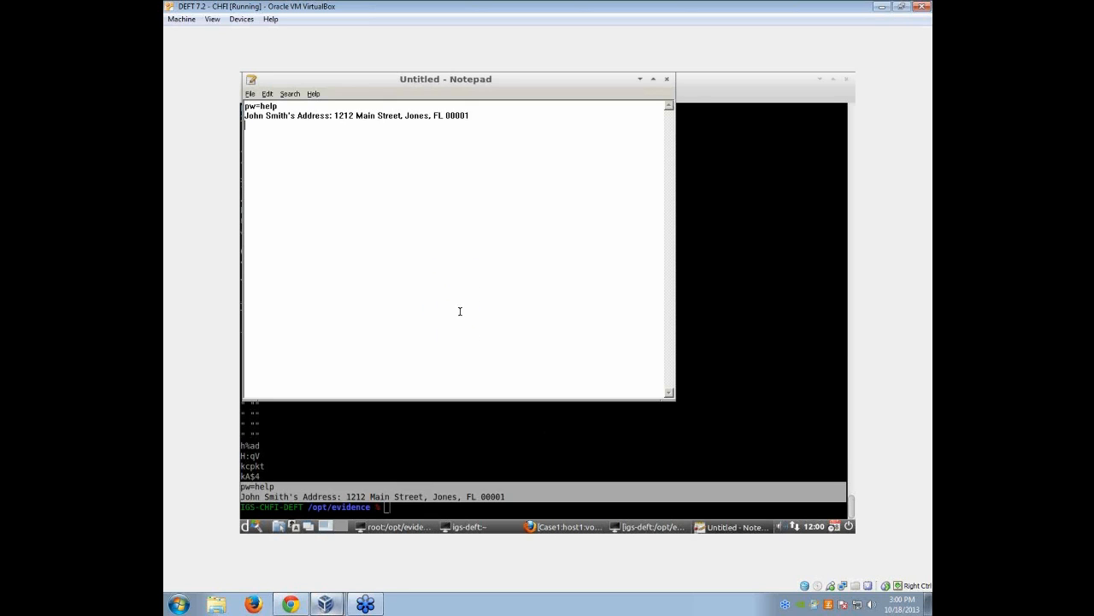
# Return to the terminal and clear the selection in the slack output.
pyautogui.click(696, 98)
pyautogui.scroll(10, 549, 303)
pyautogui.scroll(-10, 580, 336)
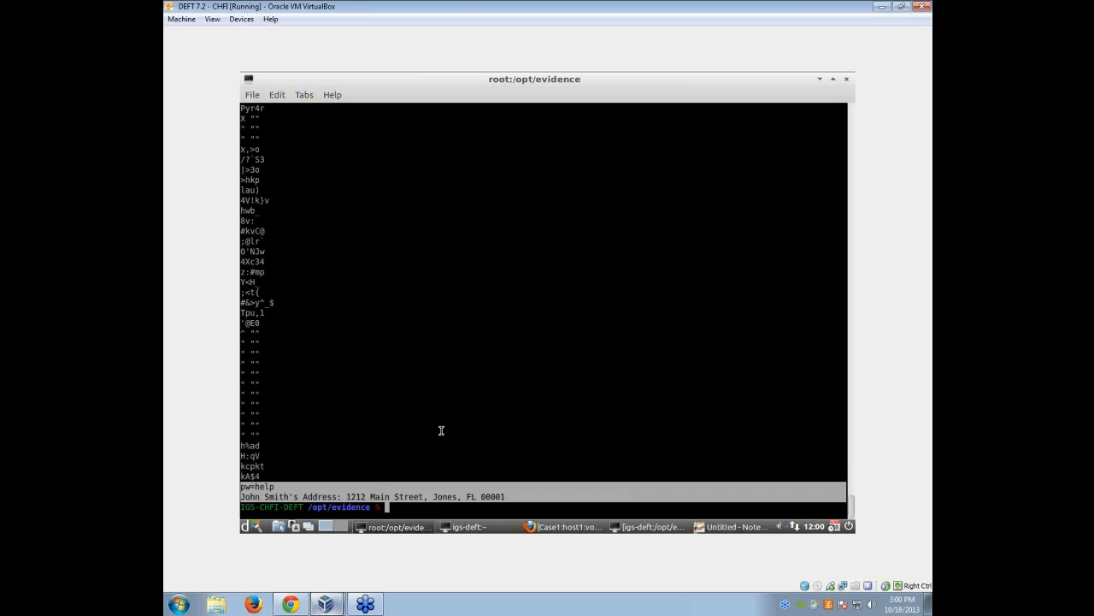
pyautogui.doubleClick(419, 508)
pyautogui.click(421, 508)
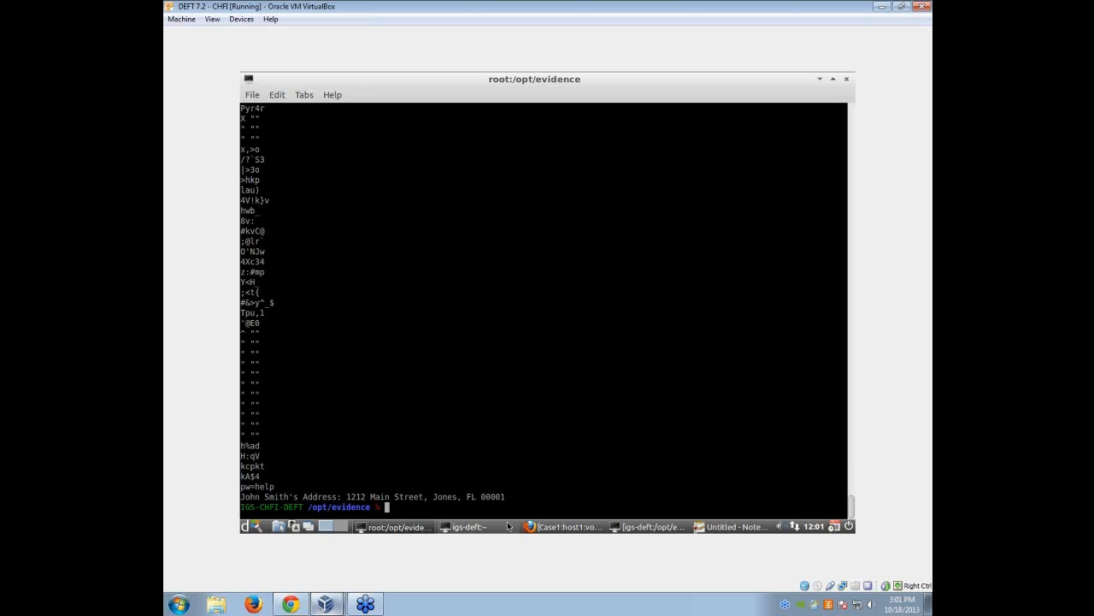
# In Autopsy, close Case1's open volume, host1 and the case itself.
pyautogui.click(569, 527)
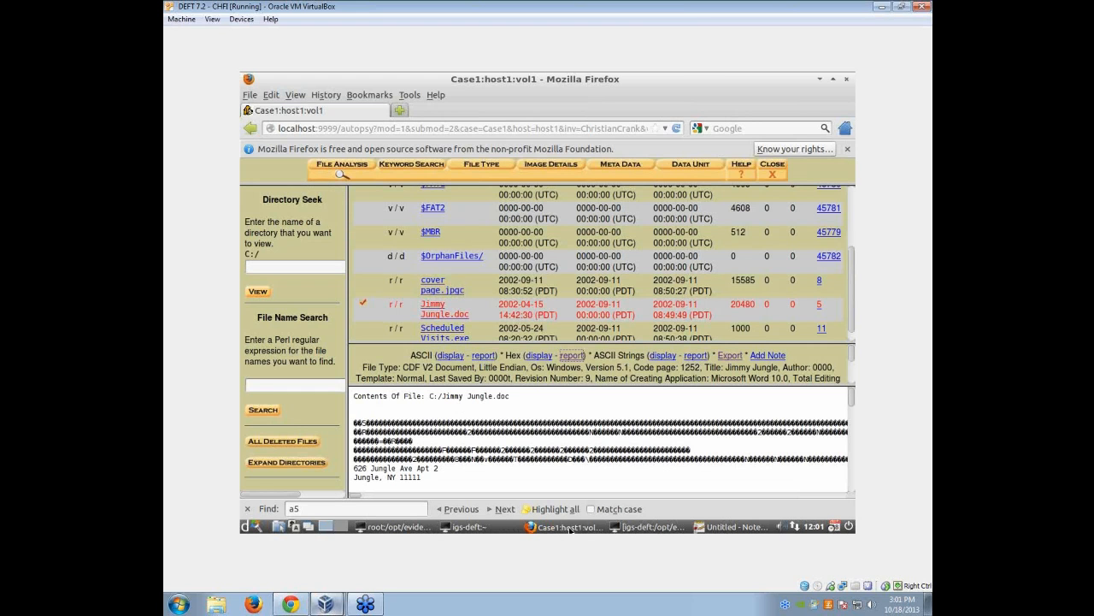
pyautogui.click(771, 174)
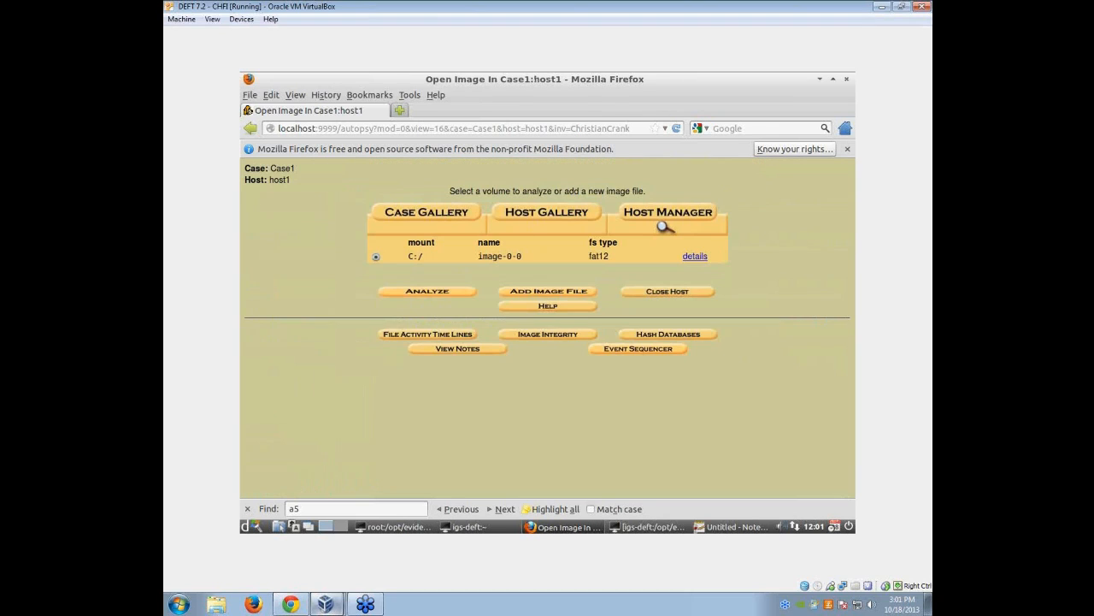
pyautogui.click(658, 294)
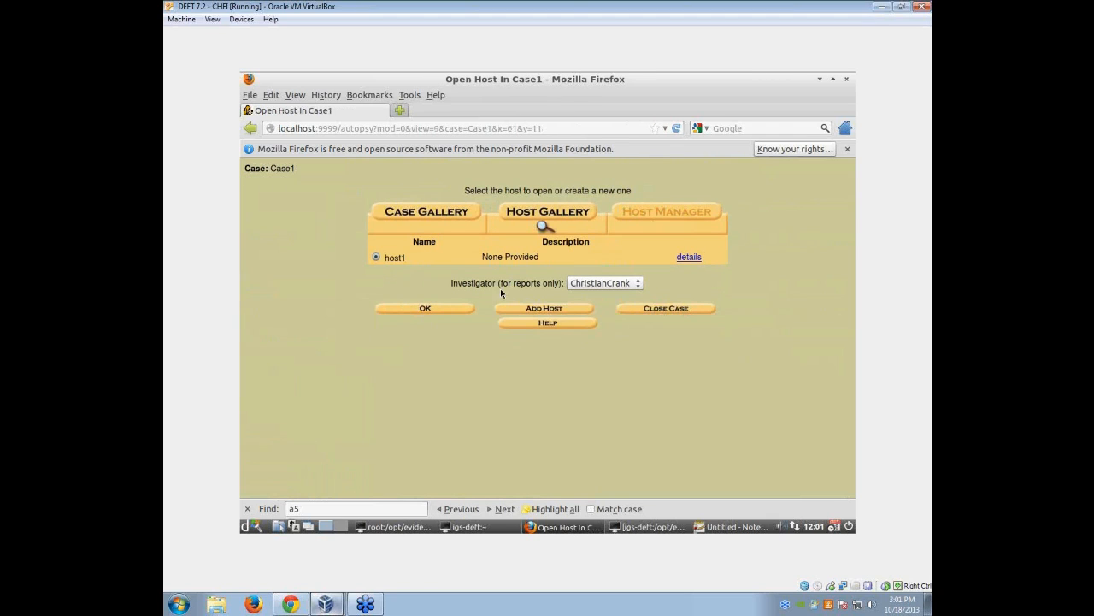
pyautogui.click(658, 316)
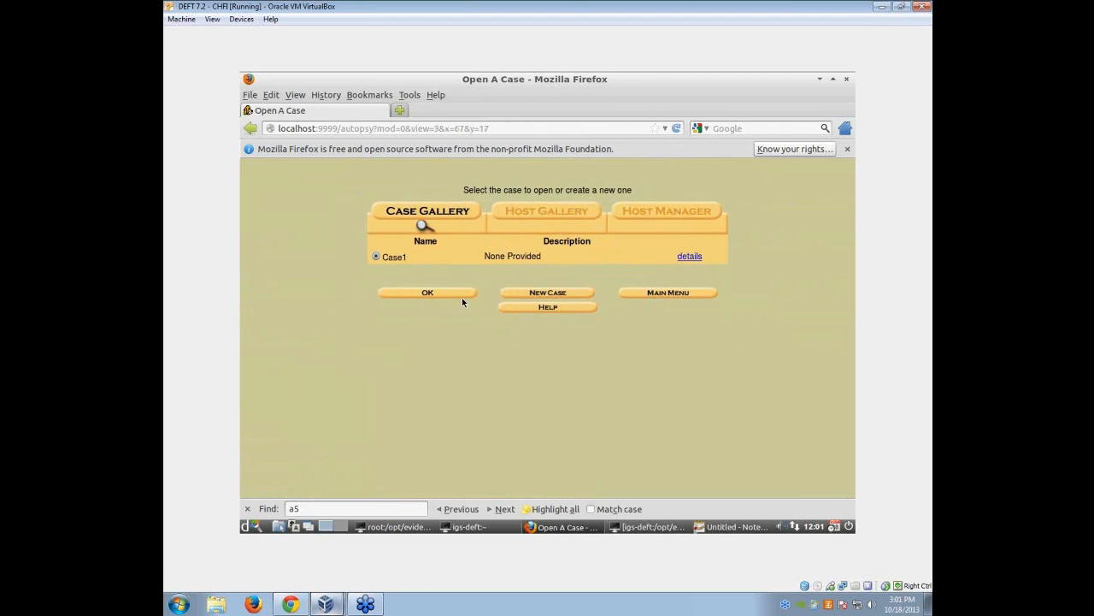
# Create the new case Case2 and add the host host2 to it.
pyautogui.click(572, 294)
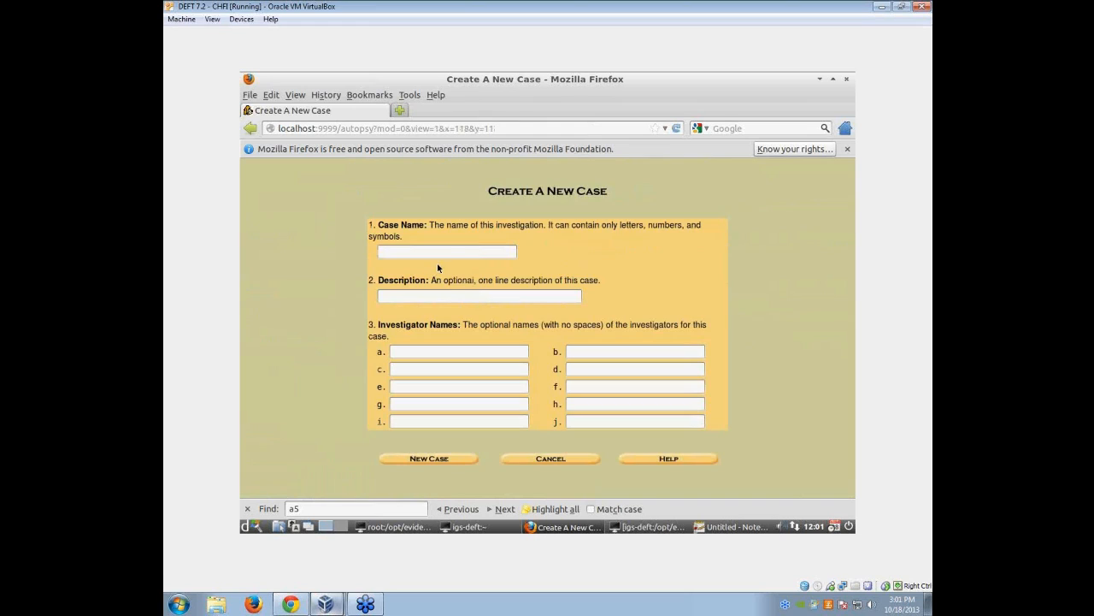
pyautogui.write('Case2')
pyautogui.click(414, 459)
pyautogui.click(304, 274)
pyautogui.press('BackSpace')
pyautogui.write('2')
pyautogui.scroll(-2, 468, 250)
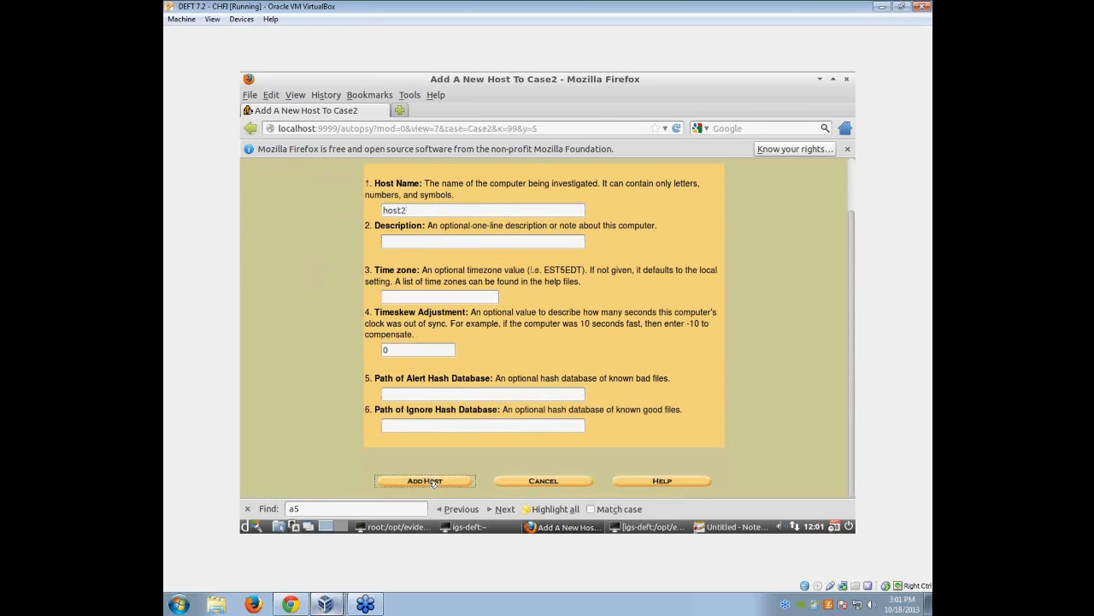
pyautogui.click(432, 483)
# Add the image file /opt/evidence/scan26 to host2, importing it by copy.
pyautogui.click(304, 265)
pyautogui.click(518, 234)
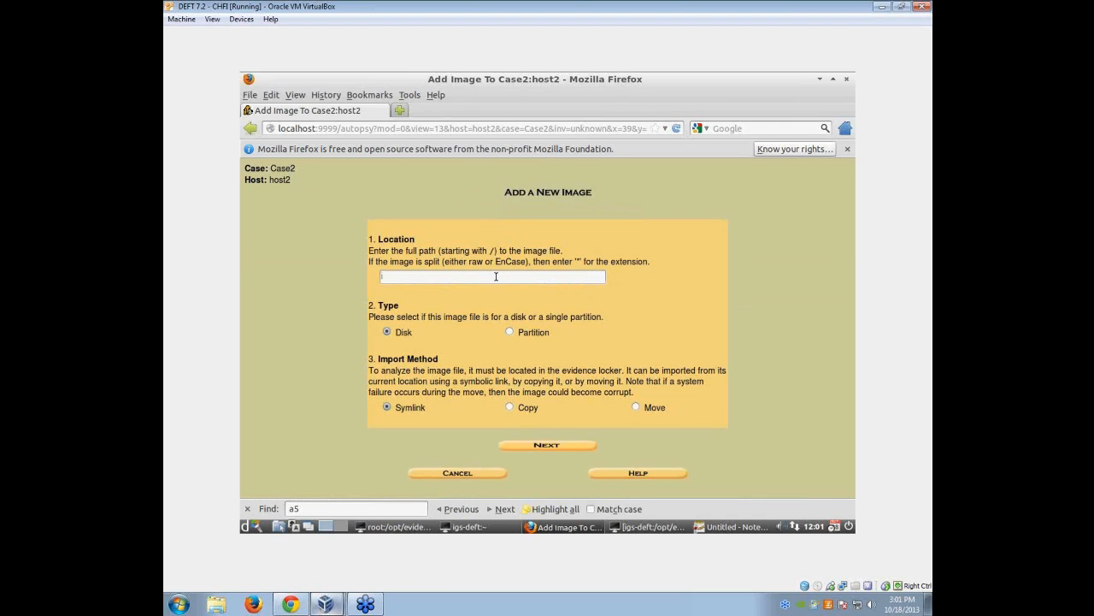
pyautogui.click(495, 276)
pyautogui.write('/opt/e')
pyautogui.press('Return')
pyautogui.press('BackSpace')
pyautogui.press('BackSpace')
pyautogui.press('BackSpace')
pyautogui.press('BackSpace')
pyautogui.press('BackSpace')
pyautogui.write('scan26')
pyautogui.click(510, 407)
pyautogui.press('Return')
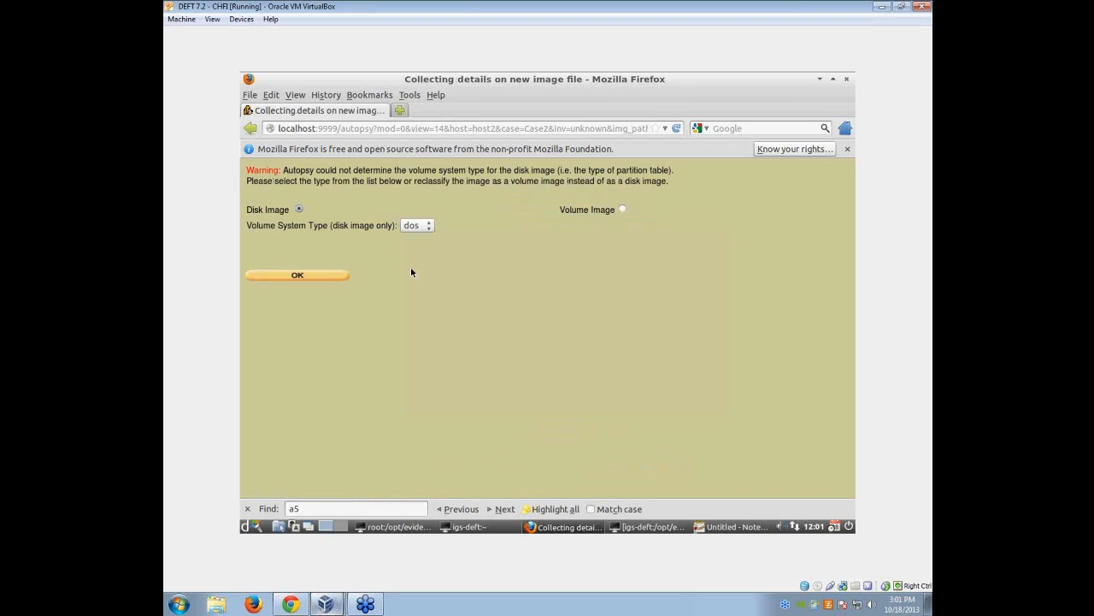
# Add scan26 as a volume image with its hash calculated and verified.
pyautogui.click(623, 210)
pyautogui.click(306, 274)
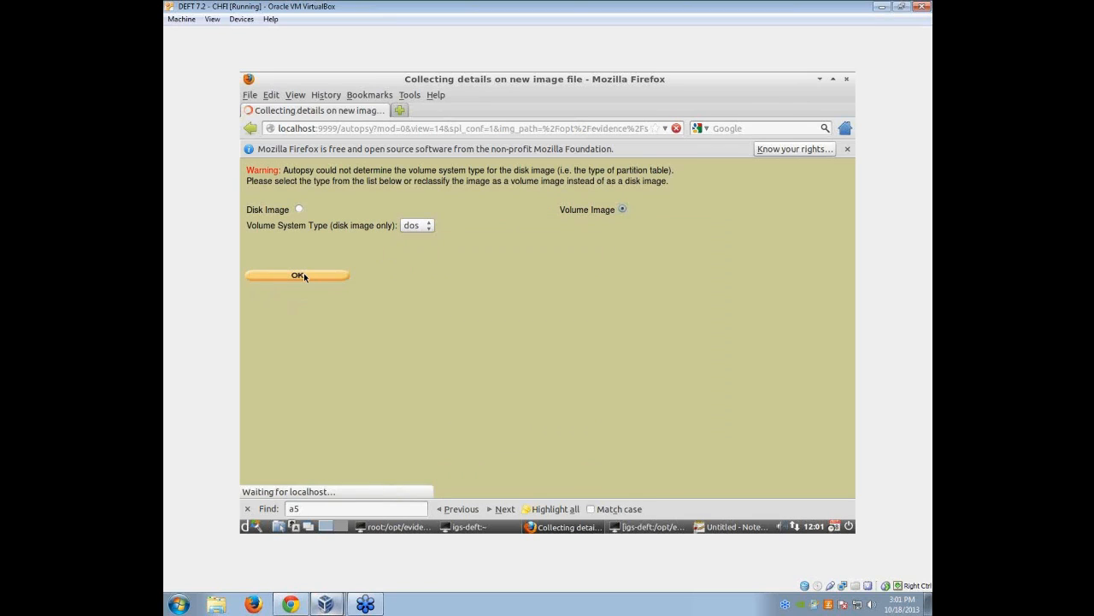
pyautogui.click(387, 257)
pyautogui.click(398, 306)
pyautogui.click(436, 449)
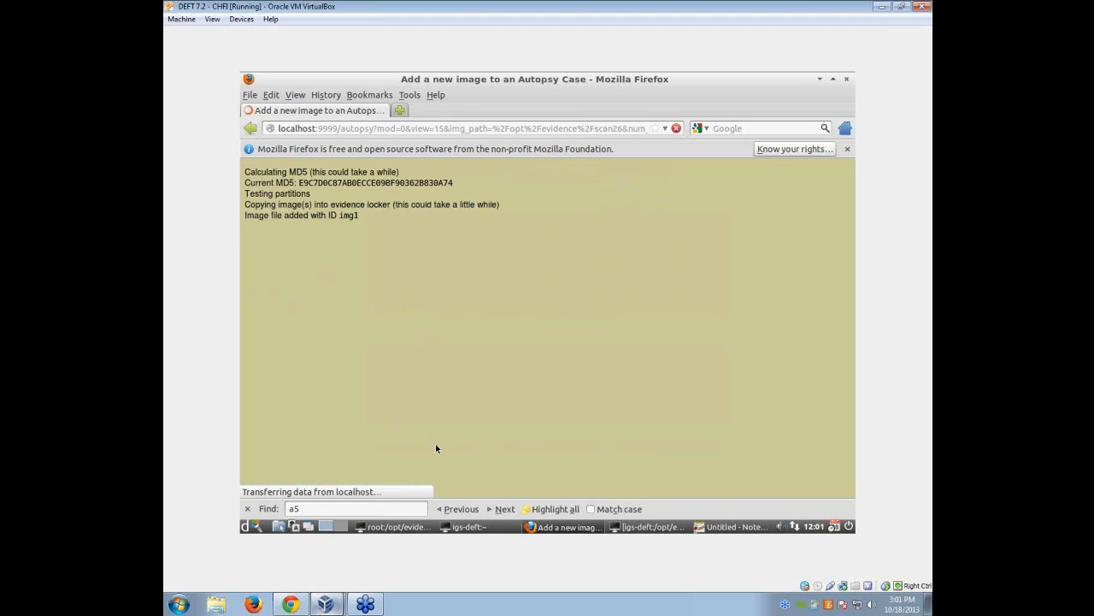
pyautogui.click(455, 258)
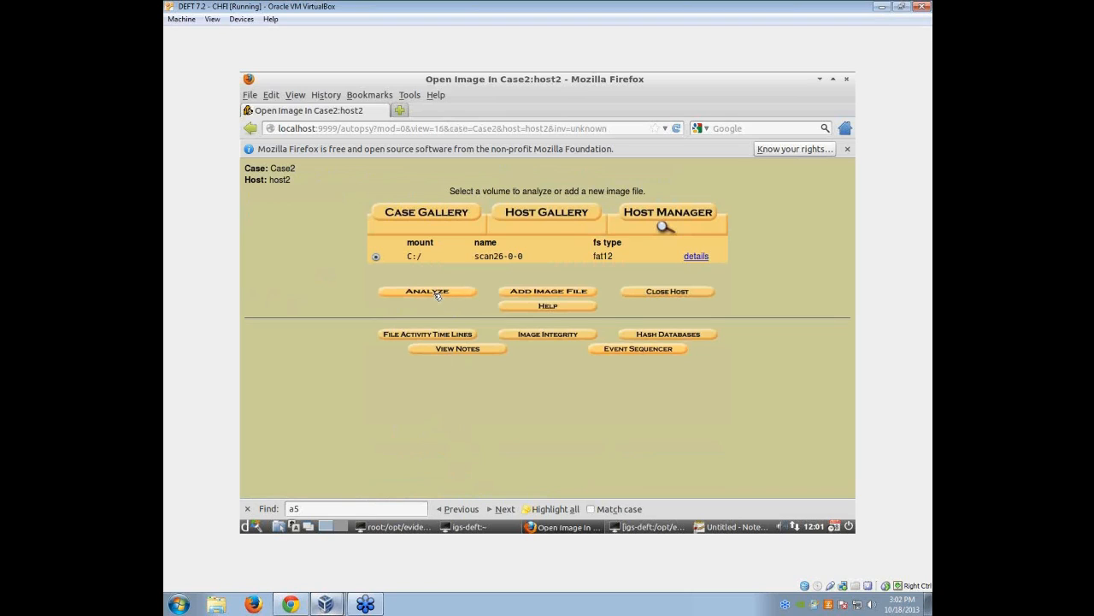
# Analyze the scan26 volume, run a keyword search for JFIF, and open its results.
pyautogui.click(431, 292)
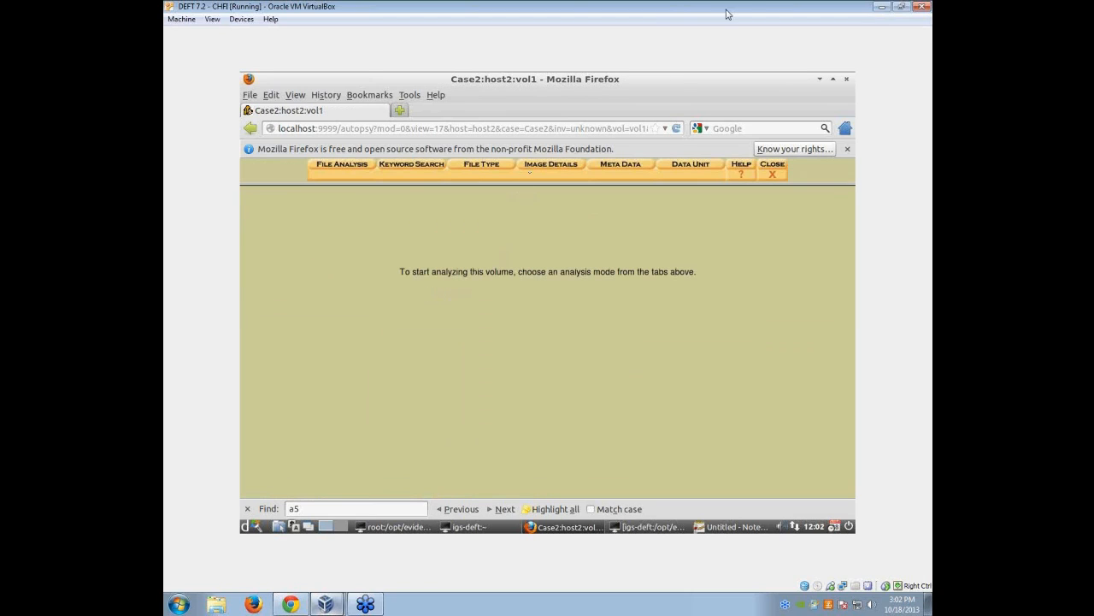
pyautogui.click(434, 164)
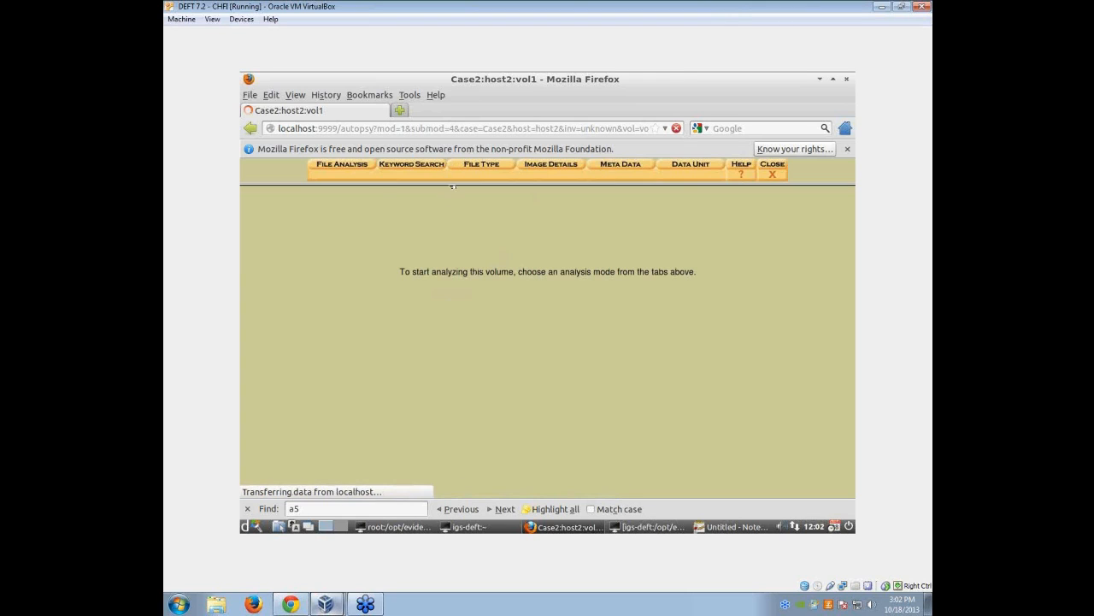
pyautogui.write('JFIF')
pyautogui.press('Return')
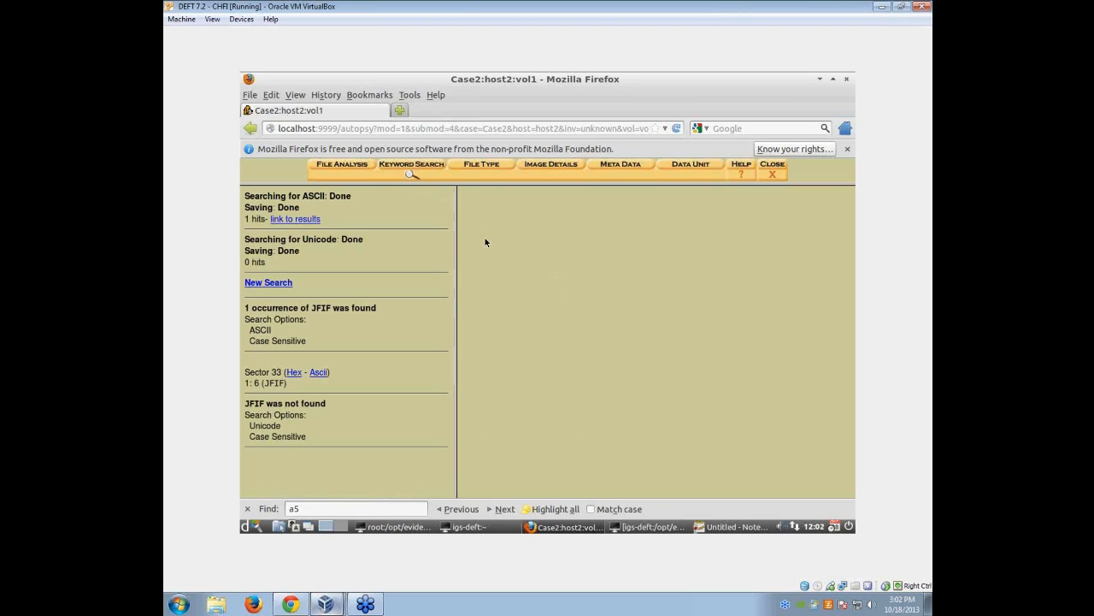
pyautogui.click(285, 219)
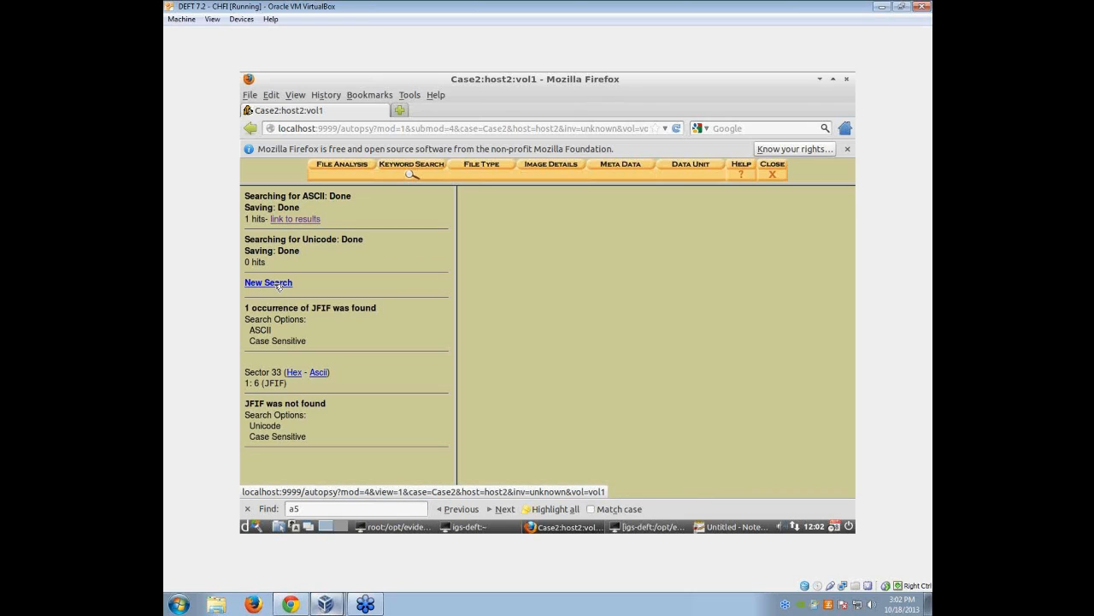
# View sector 33 in hex to confirm JPEG JFIF data, then bring up the /opt/evidence terminal.
pyautogui.click(293, 373)
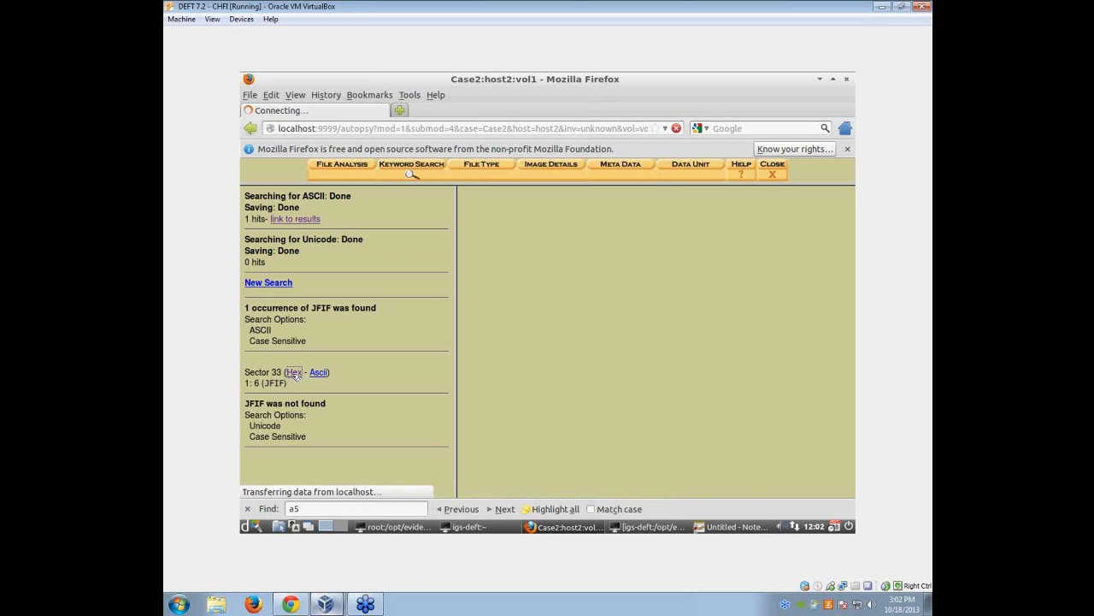
pyautogui.scroll(-1, 682, 357)
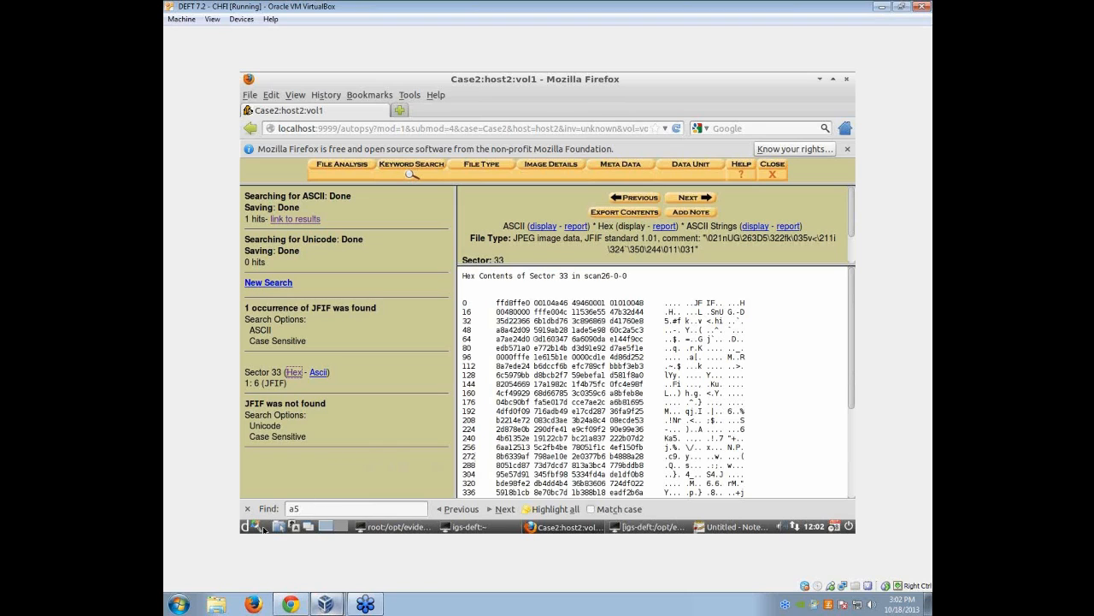
pyautogui.click(497, 529)
pyautogui.click(497, 528)
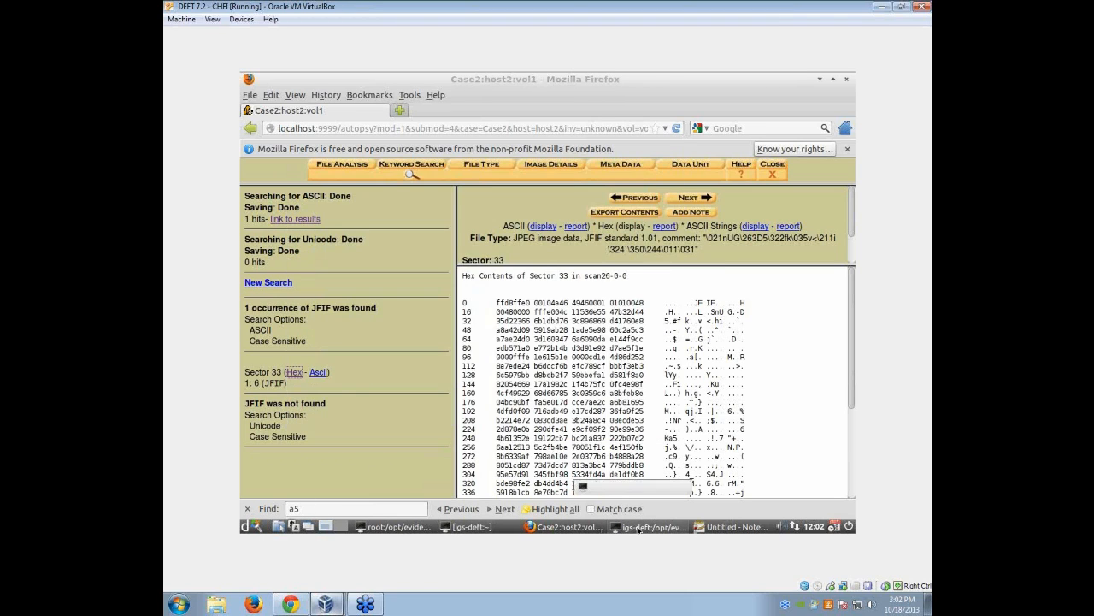
pyautogui.click(638, 529)
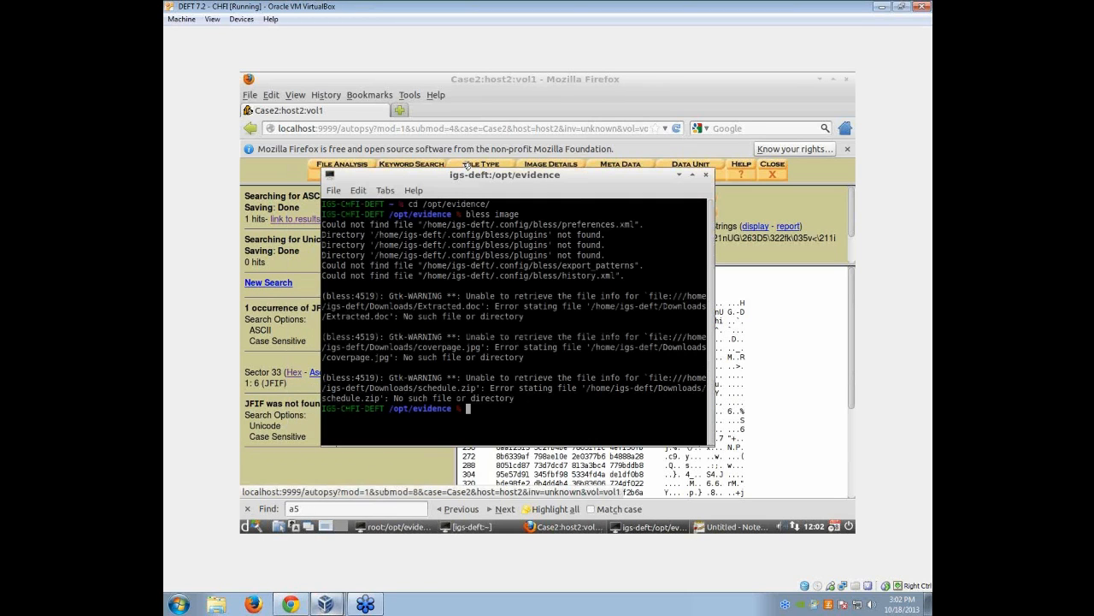
pyautogui.moveTo(457, 175); pyautogui.dragTo(394, 194)
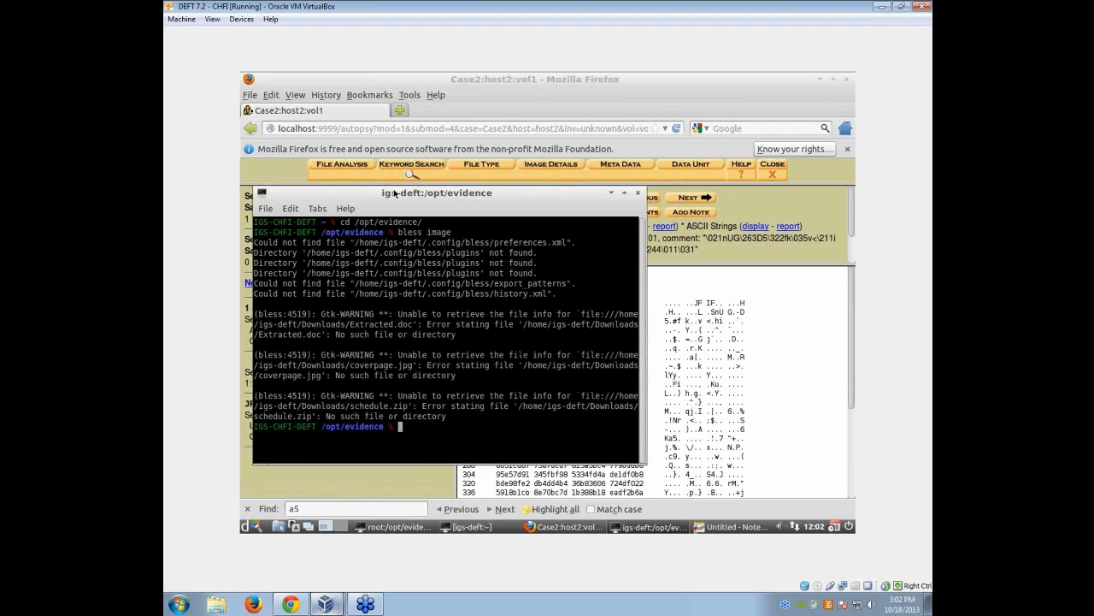
# Install hexedit with sudo apt-get install hexedit, then launch hexedit.
pyautogui.write('sudo apt-get install hexedit')
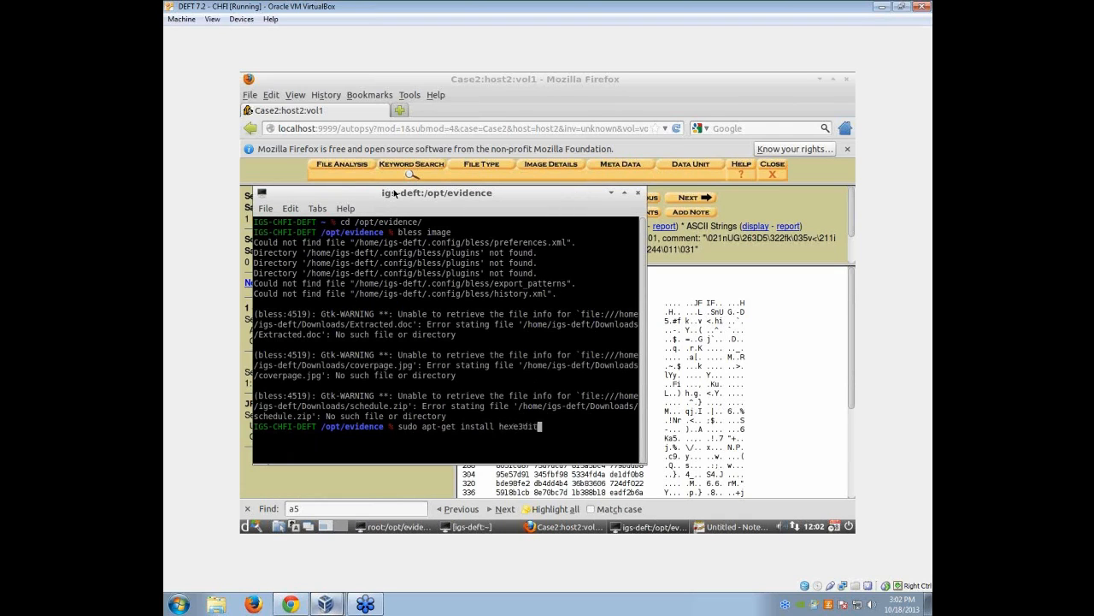
pyautogui.press('Return')
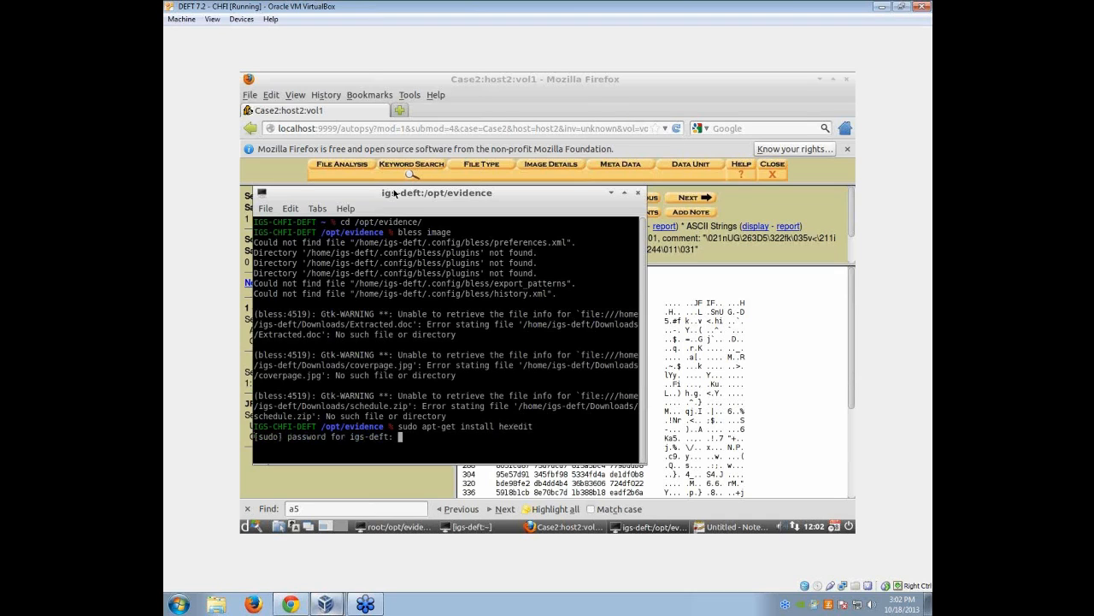
pyautogui.press('Return')
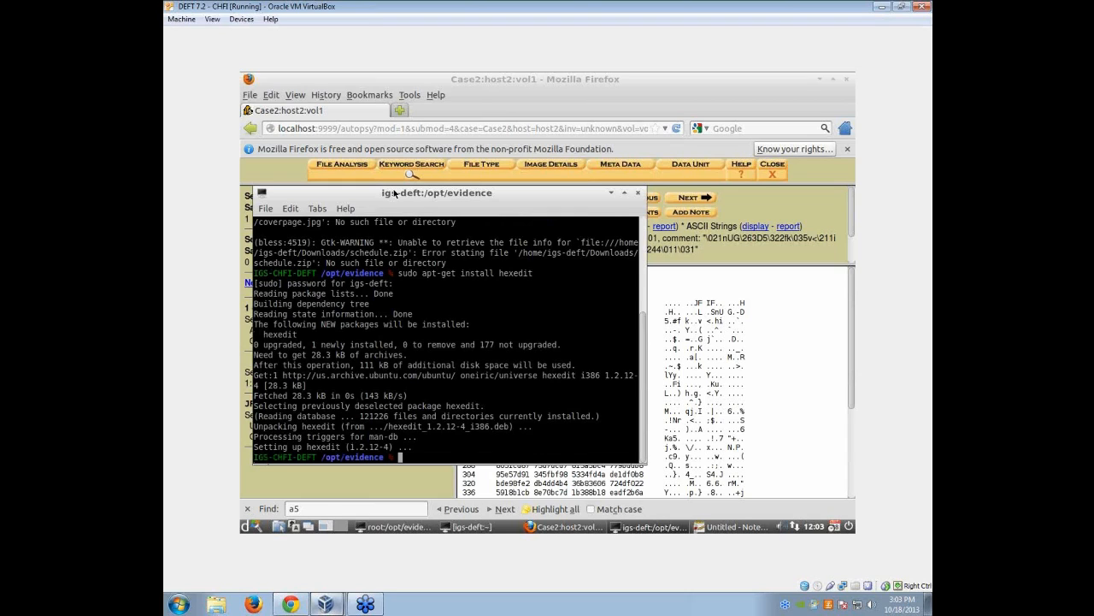
pyautogui.write('hexedit')
pyautogui.press('Return')
# Open scan26 in hexedit and move past the zero bytes to the data near 0x7755.
pyautogui.write('scan26')
pyautogui.press('Return')
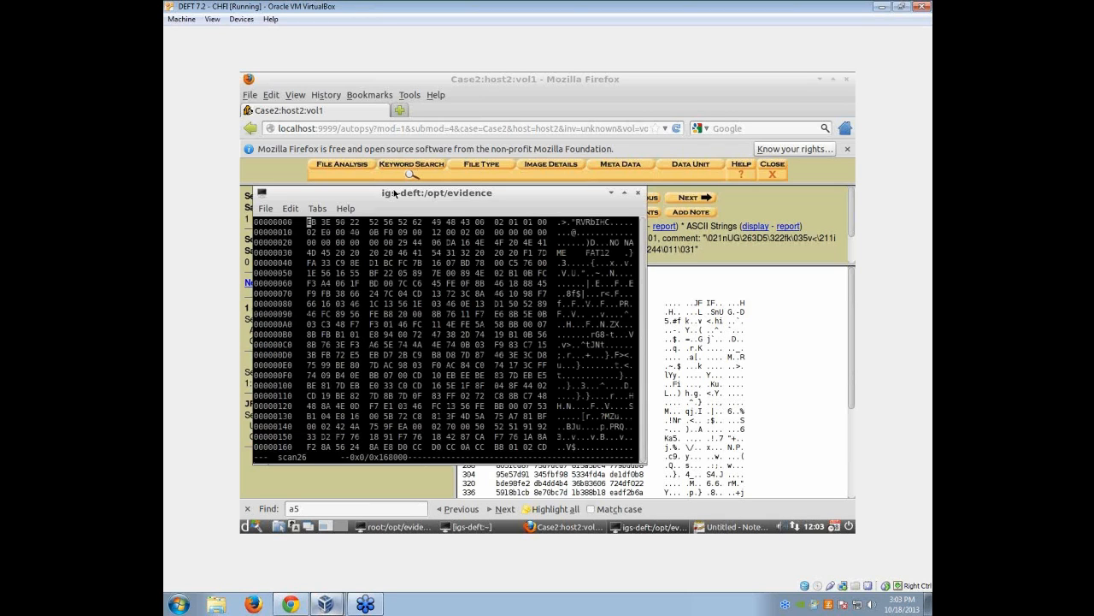
pyautogui.press('Down')
pyautogui.press('Down')
pyautogui.press('Down')
pyautogui.press('Down')
pyautogui.press('Down')
pyautogui.press('Down')
pyautogui.press('Down')
pyautogui.press('Down')
pyautogui.press('Down')
pyautogui.press('Down')
pyautogui.press('Down')
pyautogui.press('Down')
pyautogui.press('Down')
pyautogui.press('Down')
pyautogui.press('Down')
pyautogui.press('Down')
pyautogui.press('Down')
pyautogui.press('Down')
pyautogui.press('Down')
pyautogui.press('Down')
pyautogui.press('Down')
pyautogui.press('Down')
pyautogui.press('Down')
pyautogui.press('Down')
pyautogui.press('Down')
pyautogui.press('Down')
pyautogui.press('Down')
pyautogui.press('Down')
pyautogui.press('Down')
pyautogui.press('Down')
pyautogui.press('Down')
pyautogui.press('Down')
pyautogui.press('Down')
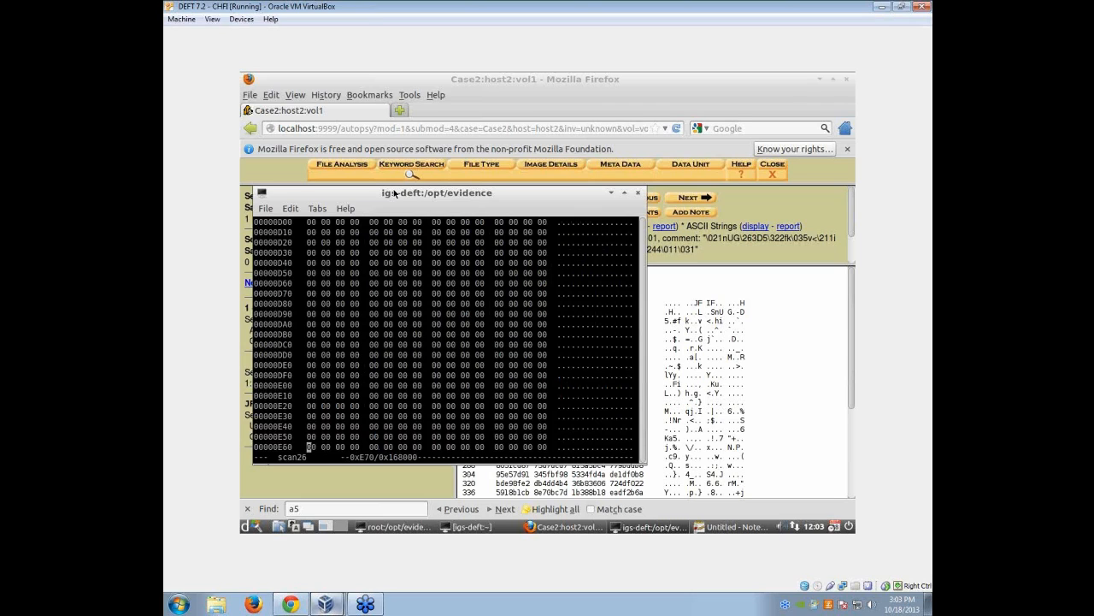
pyautogui.press('Down')
pyautogui.press('Down')
pyautogui.press('Down')
pyautogui.press('Down')
pyautogui.press('Down')
pyautogui.press('Down')
pyautogui.press('Down')
pyautogui.press('Down')
pyautogui.press('Down')
pyautogui.press('Down')
pyautogui.press('Down')
pyautogui.press('Down')
pyautogui.press('Down')
pyautogui.press('Down')
pyautogui.press('Down')
pyautogui.press('Down')
pyautogui.press('Down')
pyautogui.press('Down')
pyautogui.press('Down')
pyautogui.press('Down')
pyautogui.press('Down')
pyautogui.press('Down')
pyautogui.press('Down')
pyautogui.press('Down')
pyautogui.press('Down')
pyautogui.press('Down')
pyautogui.press('Down')
pyautogui.press('Down')
pyautogui.press('Down')
pyautogui.press('Down')
pyautogui.press('Down')
pyautogui.press('Down')
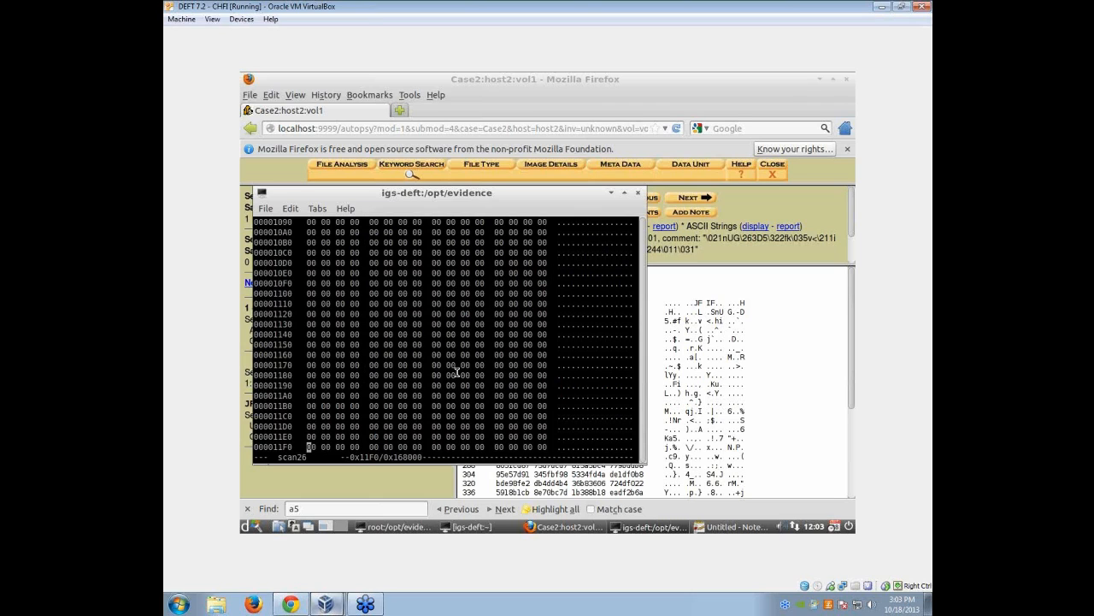
pyautogui.press('Down')
pyautogui.press('Down')
pyautogui.press('Down')
pyautogui.press('Down')
pyautogui.press('Down')
pyautogui.press('Down')
pyautogui.press('Down')
pyautogui.press('Down')
pyautogui.press('Down')
pyautogui.press('Down')
pyautogui.press('Down')
pyautogui.press('Down')
pyautogui.press('Down')
pyautogui.press('Down')
pyautogui.press('Down')
pyautogui.press('Down')
pyautogui.press('Down')
pyautogui.press('Down')
pyautogui.press('Down')
pyautogui.press('Down')
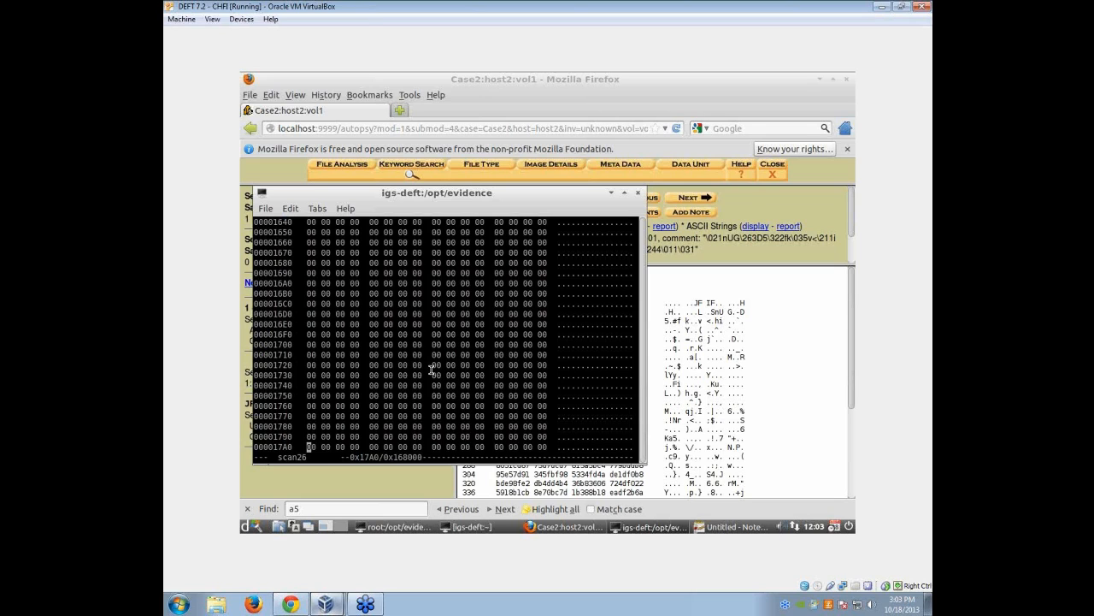
pyautogui.press('Down')
pyautogui.press('Down')
pyautogui.press('Down')
pyautogui.press('Down')
pyautogui.press('Down')
pyautogui.press('Down')
pyautogui.press('Down')
pyautogui.press('Down')
pyautogui.press('Down')
pyautogui.press('Down')
pyautogui.press('Down')
pyautogui.press('Down')
pyautogui.press('Down')
pyautogui.press('Down')
pyautogui.press('Down')
pyautogui.press('Down')
pyautogui.press('Down')
pyautogui.press('Down')
pyautogui.press('Down')
pyautogui.press('Down')
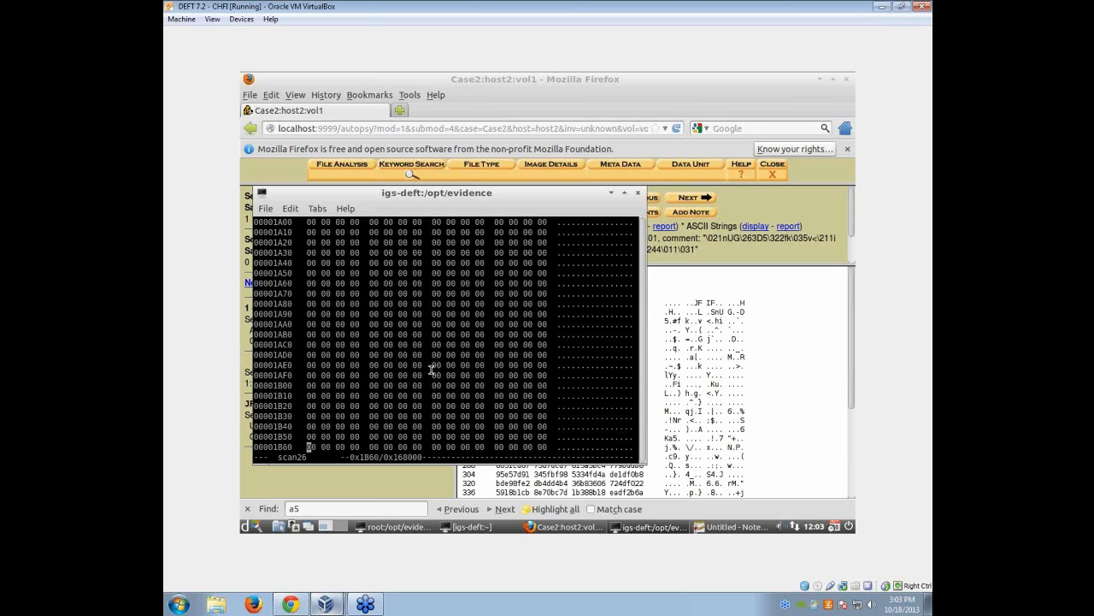
pyautogui.press('Down')
pyautogui.press('Down')
pyautogui.press('Down')
pyautogui.press('Down')
pyautogui.press('Down')
pyautogui.press('Down')
pyautogui.press('Down')
pyautogui.press('Down')
pyautogui.press('Down')
pyautogui.press('Down')
pyautogui.press('Down')
pyautogui.press('Down')
pyautogui.press('Down')
pyautogui.press('Down')
pyautogui.press('Down')
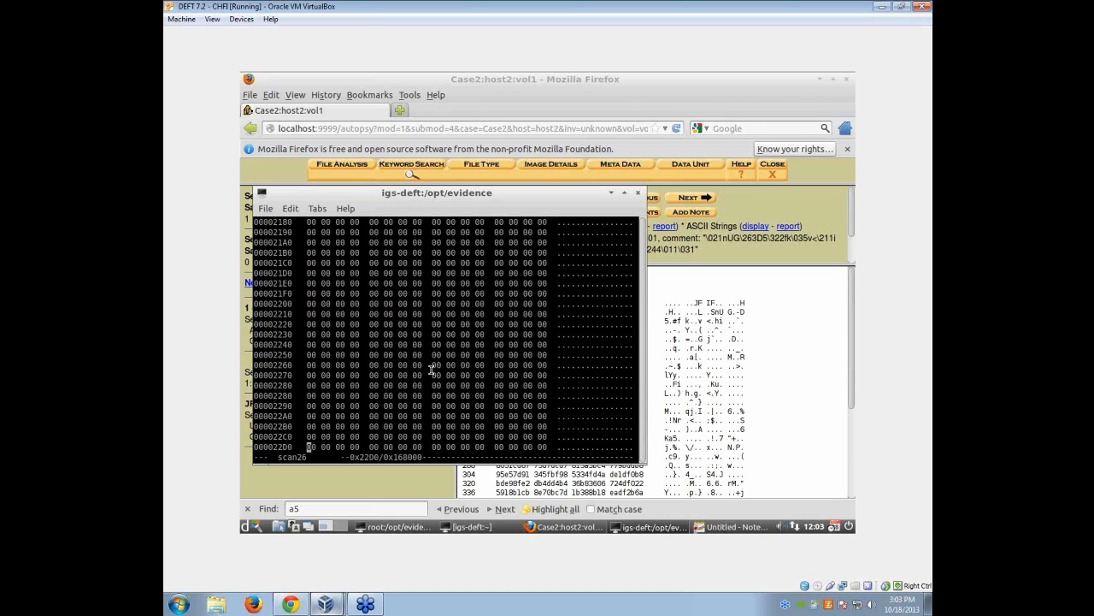
pyautogui.press('Down')
pyautogui.press('Down')
pyautogui.press('Down')
pyautogui.press('Down')
pyautogui.press('Down')
pyautogui.press('Down')
pyautogui.press('Down')
pyautogui.press('Down')
pyautogui.press('Down')
pyautogui.press('Down')
pyautogui.press('Down')
pyautogui.press('Down')
pyautogui.press('Down')
pyautogui.press('Down')
pyautogui.press('Down')
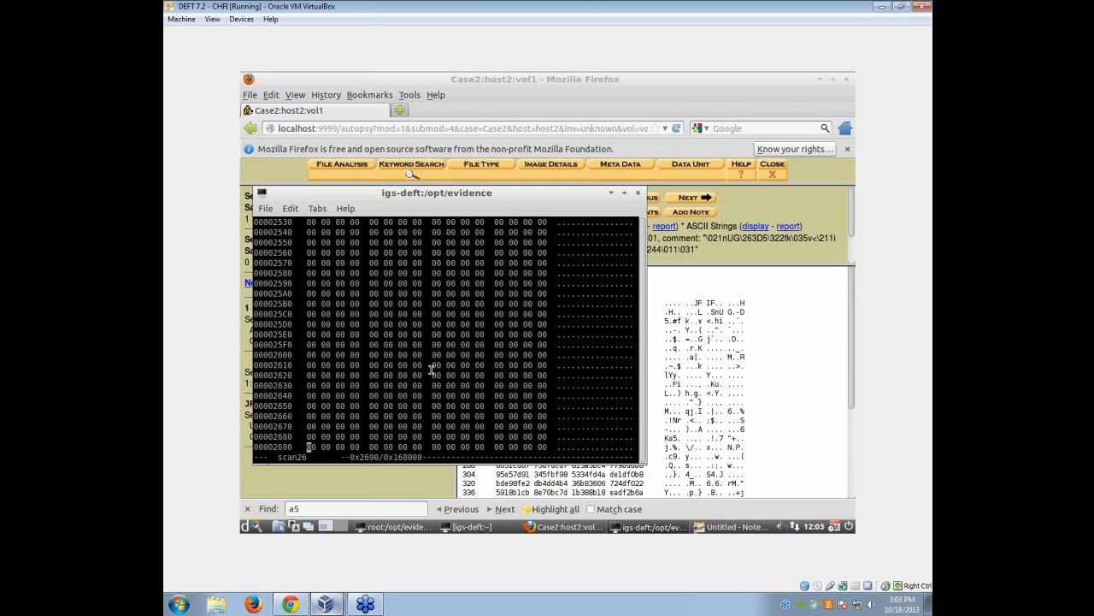
pyautogui.press('Down')
pyautogui.press('Down')
pyautogui.press('Down')
pyautogui.press('Down')
pyautogui.press('Down')
pyautogui.press('Down')
pyautogui.press('Down')
pyautogui.press('Down')
pyautogui.press('Down')
pyautogui.press('Down')
pyautogui.press('Down')
pyautogui.press('Down')
pyautogui.press('Down')
pyautogui.press('Down')
pyautogui.press('Down')
pyautogui.press('Down')
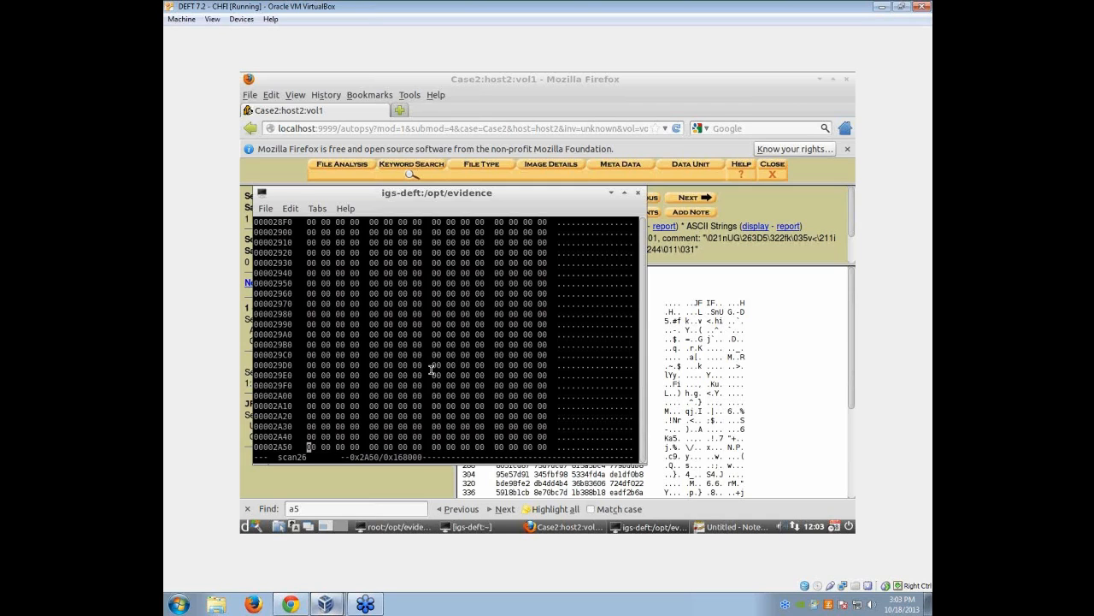
pyautogui.press('Down')
pyautogui.press('Down')
pyautogui.press('Down')
pyautogui.press('Down')
pyautogui.press('Down')
pyautogui.press('Down')
pyautogui.press('Down')
pyautogui.press('Down')
pyautogui.press('Down')
pyautogui.press('Down')
pyautogui.press('Down')
pyautogui.press('Down')
pyautogui.press('Down')
pyautogui.press('Down')
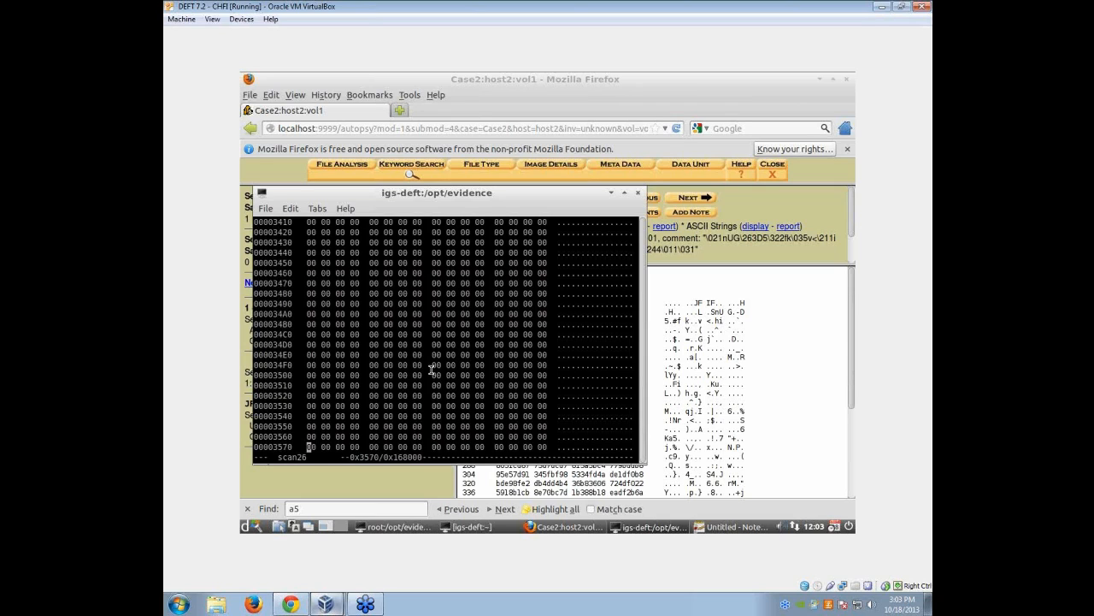
pyautogui.press('Right')
pyautogui.press('Right')
pyautogui.press('Right')
pyautogui.press('Right')
pyautogui.press('Right')
pyautogui.press('Right')
pyautogui.press('Right')
pyautogui.press('Right')
pyautogui.press('Right')
pyautogui.press('Right')
pyautogui.press('Right')
pyautogui.press('Right')
pyautogui.press('Right')
pyautogui.press('Right')
pyautogui.press('Right')
pyautogui.press('Right')
pyautogui.press('Right')
pyautogui.press('Right')
pyautogui.press('Right')
pyautogui.press('Right')
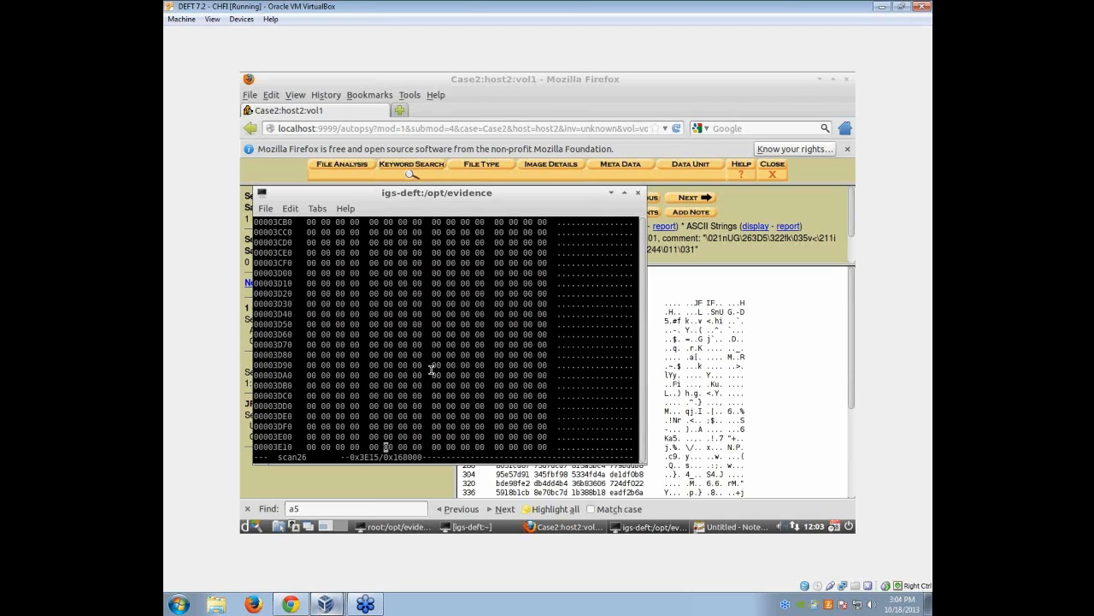
pyautogui.press('Down')
pyautogui.press('Down')
pyautogui.press('Down')
pyautogui.press('Down')
pyautogui.press('Down')
pyautogui.press('Down')
pyautogui.press('Down')
pyautogui.press('Down')
pyautogui.press('Down')
pyautogui.press('Down')
pyautogui.press('Down')
pyautogui.press('Down')
pyautogui.press('Down')
pyautogui.press('Down')
pyautogui.press('Down')
pyautogui.press('Down')
pyautogui.press('Down')
pyautogui.press('Down')
pyautogui.press('Down')
pyautogui.press('Down')
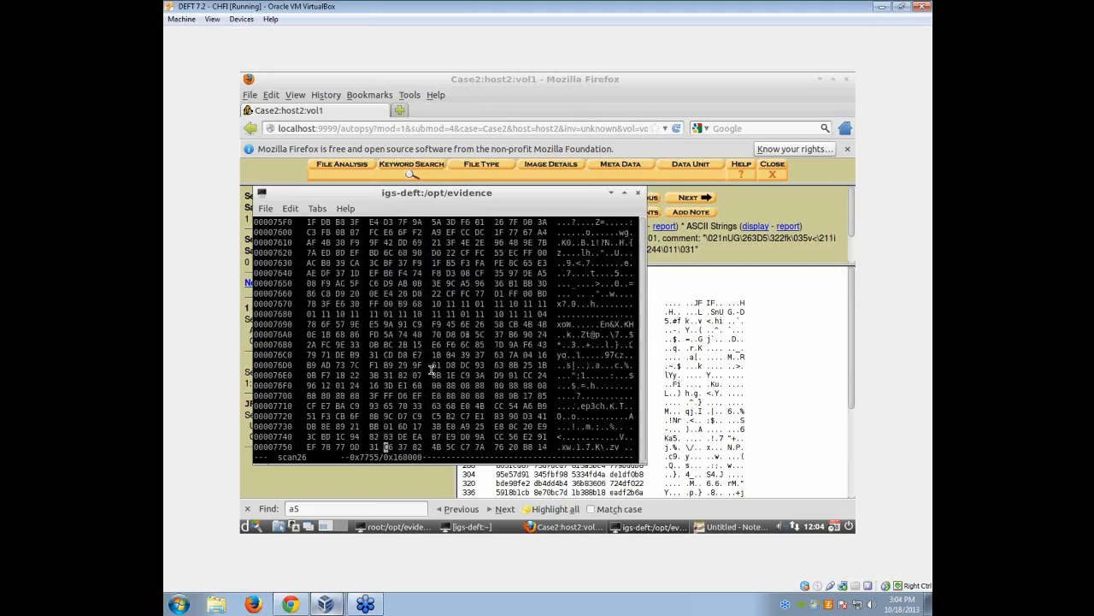
# Move down through scan26's data until zeros resume around offset 0xC1F5.
pyautogui.press('Down')
pyautogui.press('Down')
pyautogui.press('Down')
pyautogui.press('Down')
pyautogui.press('Down')
pyautogui.press('Down')
pyautogui.press('Down')
pyautogui.press('Down')
pyautogui.press('Down')
pyautogui.press('Down')
pyautogui.press('Down')
pyautogui.press('Down')
pyautogui.press('Down')
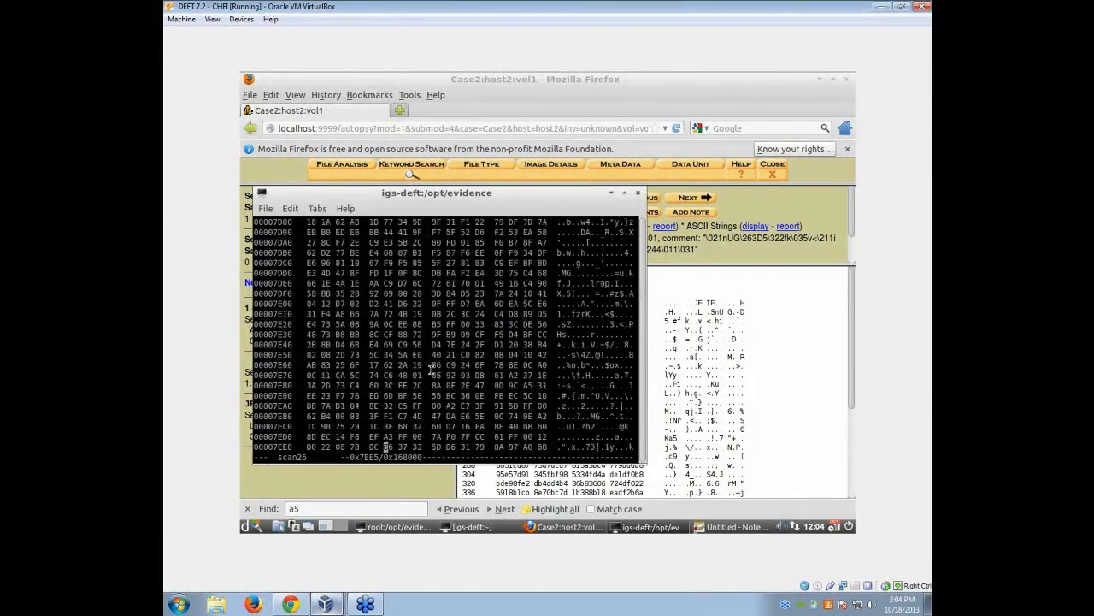
pyautogui.press('Down')
pyautogui.press('Down')
pyautogui.press('Down')
pyautogui.press('Down')
pyautogui.press('Down')
pyautogui.press('Down')
pyautogui.press('Down')
pyautogui.press('Down')
pyautogui.press('Down')
pyautogui.press('Down')
pyautogui.press('Down')
pyautogui.press('Down')
pyautogui.press('Down')
pyautogui.press('Down')
pyautogui.press('Down')
pyautogui.press('Down')
pyautogui.press('Down')
pyautogui.press('Down')
pyautogui.press('Down')
pyautogui.press('Down')
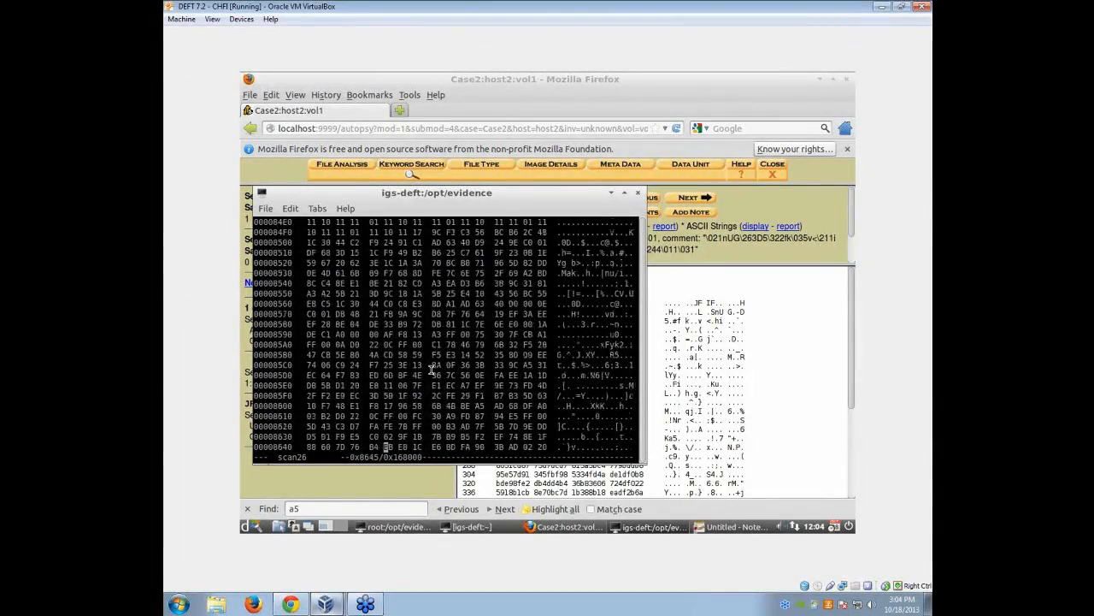
pyautogui.press('Down')
pyautogui.press('Down')
pyautogui.press('Down')
pyautogui.press('Down')
pyautogui.press('Down')
pyautogui.press('Down')
pyautogui.press('Down')
pyautogui.press('Down')
pyautogui.press('Down')
pyautogui.press('Down')
pyautogui.press('Down')
pyautogui.press('Down')
pyautogui.press('Down')
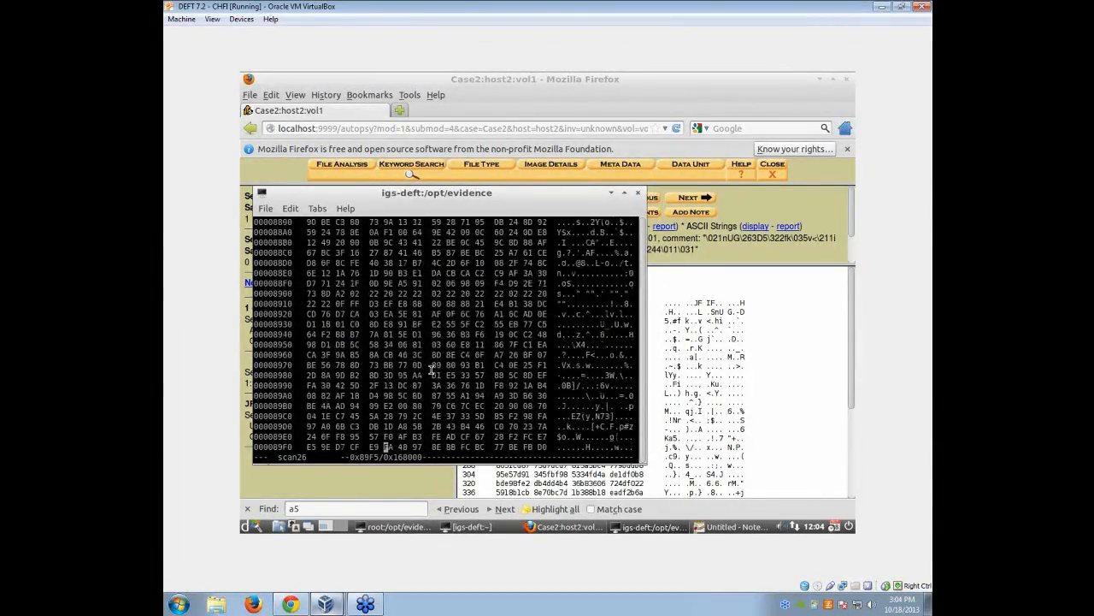
pyautogui.press('Down')
pyautogui.press('Down')
pyautogui.press('Down')
pyautogui.press('Down')
pyautogui.press('Down')
pyautogui.press('Down')
pyautogui.press('Down')
pyautogui.press('Down')
pyautogui.press('Down')
pyautogui.press('Down')
pyautogui.press('Down')
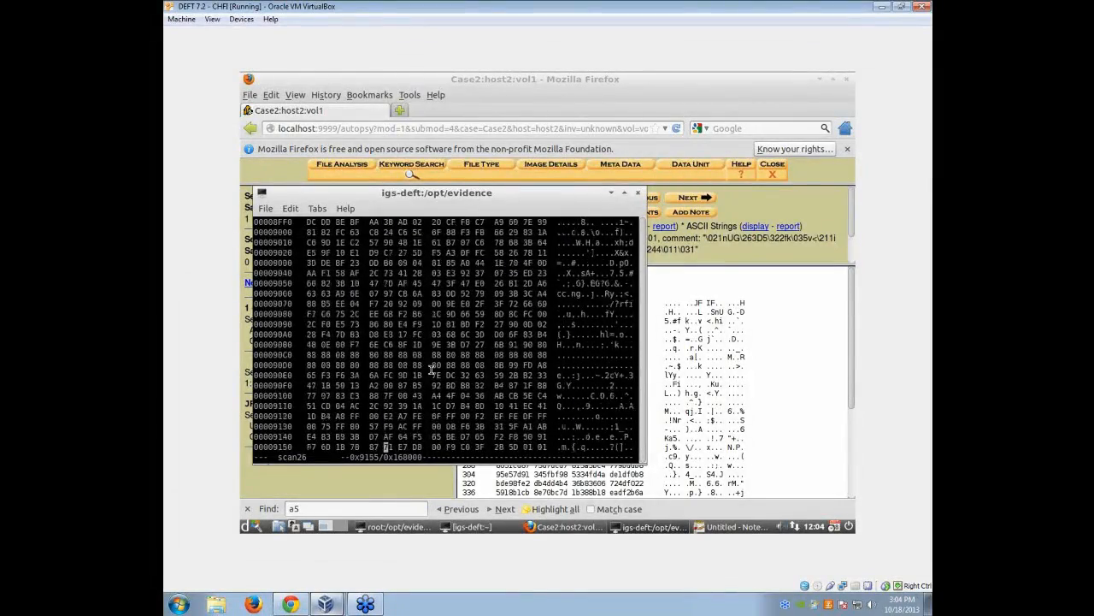
pyautogui.press('Down')
pyautogui.press('Down')
pyautogui.press('Down')
pyautogui.press('Down')
pyautogui.press('Down')
pyautogui.press('Down')
pyautogui.press('Down')
pyautogui.press('Down')
pyautogui.press('Down')
pyautogui.press('Down')
pyautogui.press('Down')
pyautogui.press('Down')
pyautogui.press('Down')
pyautogui.press('Down')
pyautogui.press('Down')
pyautogui.press('Down')
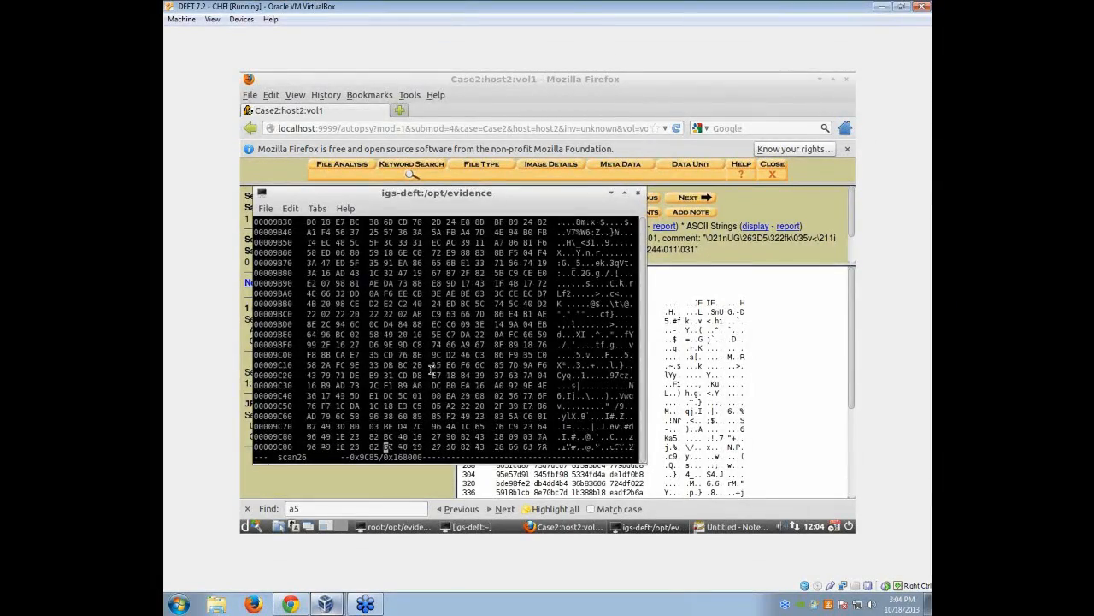
pyautogui.press('Down')
pyautogui.press('Down')
pyautogui.press('Down')
pyautogui.press('Down')
pyautogui.press('Down')
pyautogui.press('Down')
pyautogui.press('Down')
pyautogui.press('Down')
pyautogui.press('Down')
pyautogui.press('Down')
pyautogui.press('Down')
pyautogui.press('Down')
pyautogui.press('Down')
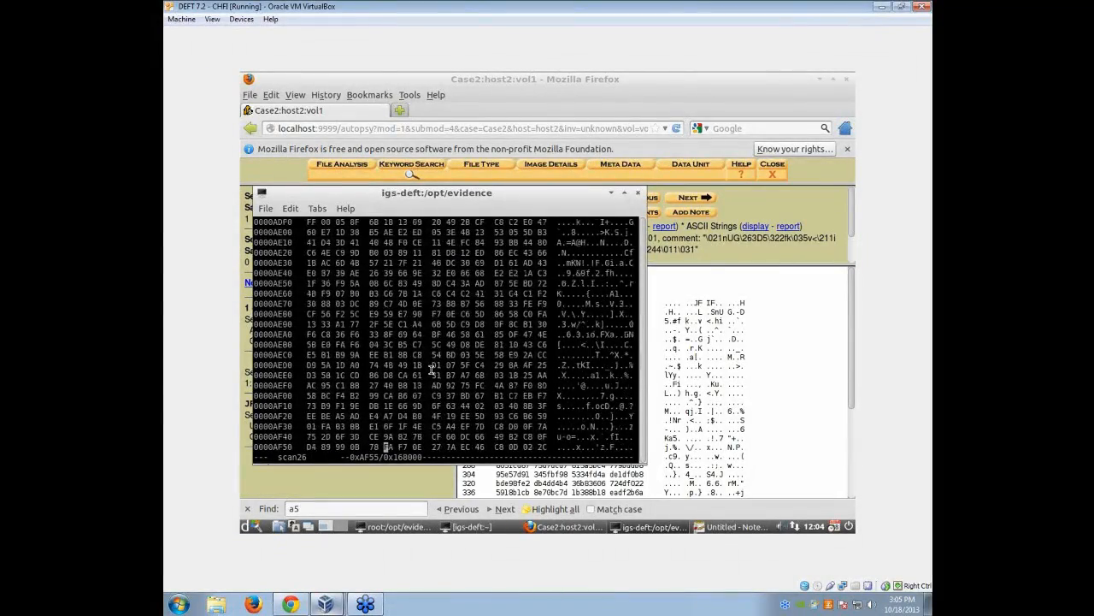
pyautogui.press('Down')
pyautogui.press('Down')
pyautogui.press('Down')
pyautogui.press('Down')
pyautogui.press('Down')
pyautogui.press('Down')
pyautogui.press('Down')
pyautogui.press('Down')
pyautogui.press('Down')
pyautogui.press('Down')
pyautogui.press('Down')
pyautogui.press('Down')
pyautogui.press('Down')
pyautogui.press('Down')
pyautogui.press('Down')
pyautogui.press('Down')
pyautogui.press('Down')
pyautogui.press('Down')
pyautogui.press('Down')
pyautogui.press('Down')
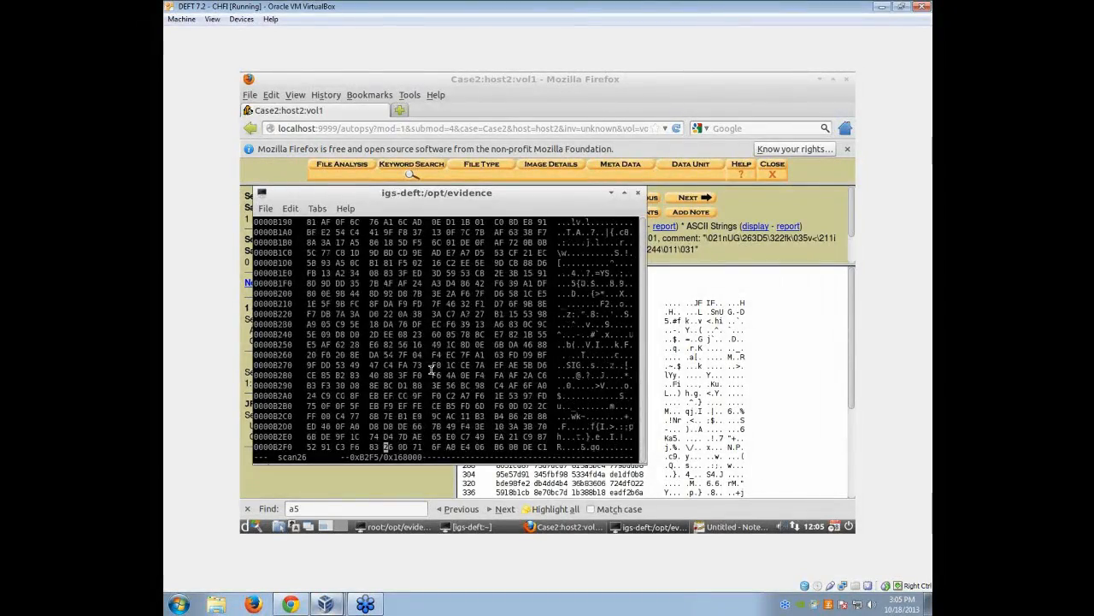
pyautogui.press('Down')
pyautogui.press('Down')
pyautogui.press('Down')
pyautogui.press('Down')
pyautogui.press('Down')
pyautogui.press('Down')
pyautogui.press('Down')
pyautogui.press('Down')
pyautogui.press('Down')
pyautogui.press('Down')
pyautogui.press('Down')
pyautogui.press('Down')
pyautogui.press('Down')
pyautogui.press('Down')
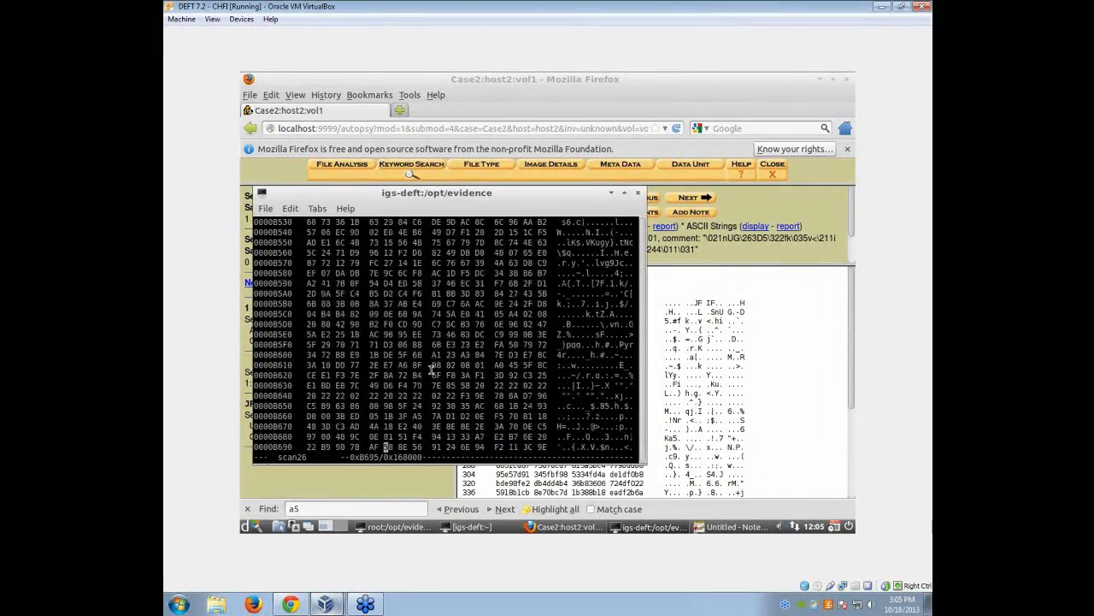
pyautogui.press('Down')
pyautogui.press('Down')
pyautogui.press('Down')
pyautogui.press('Down')
pyautogui.press('Down')
pyautogui.press('Down')
pyautogui.press('Down')
pyautogui.press('Down')
pyautogui.press('Down')
pyautogui.press('Down')
pyautogui.press('Down')
pyautogui.press('Down')
pyautogui.press('Down')
pyautogui.press('Down')
pyautogui.press('Down')
pyautogui.press('Down')
pyautogui.press('Down')
pyautogui.press('Down')
pyautogui.press('Down')
pyautogui.press('Down')
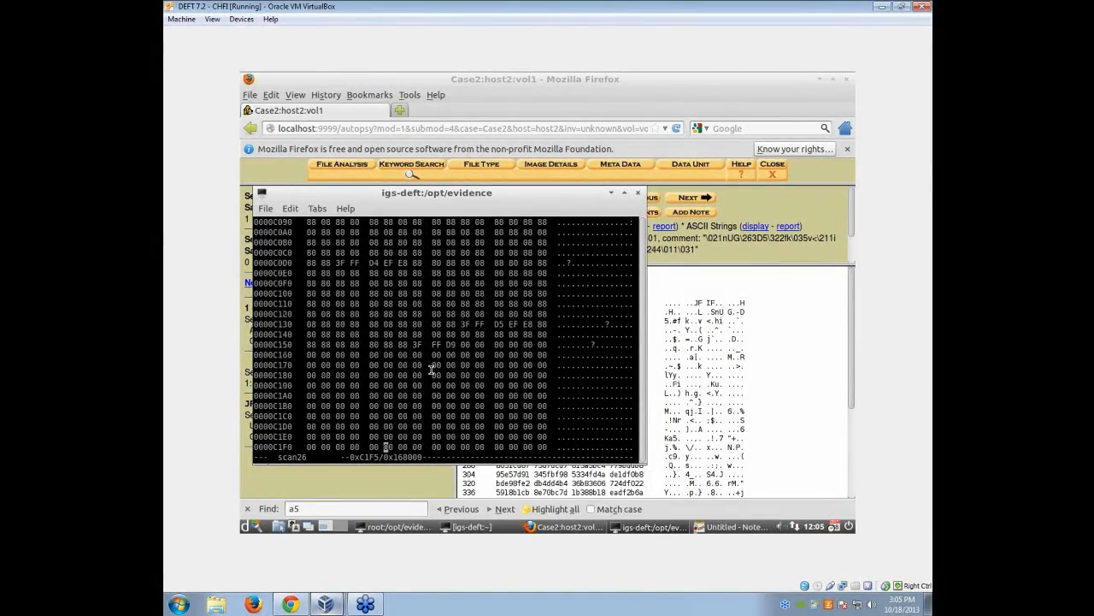
# Put the cursor on the FF D9 end marker at 0xC158, then bring up the Notepad note.
pyautogui.press('Up')
pyautogui.press('Up')
pyautogui.press('Up')
pyautogui.press('Up')
pyautogui.press('Up')
pyautogui.press('Up')
pyautogui.press('Up')
pyautogui.press('Up')
pyautogui.press('Up')
pyautogui.press('Up')
pyautogui.press('Up')
pyautogui.press('Up')
pyautogui.press('Up')
pyautogui.press('Up')
pyautogui.press('Up')
pyautogui.press('Up')
pyautogui.press('Up')
pyautogui.press('Up')
pyautogui.press('Up')
pyautogui.press('Up')
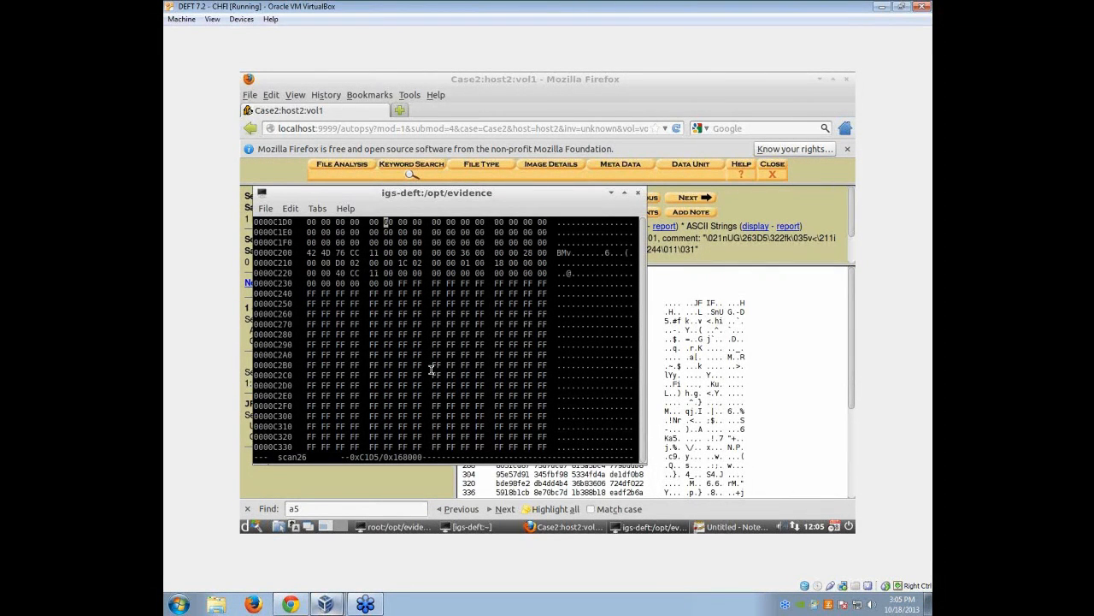
pyautogui.press('Up')
pyautogui.press('Up')
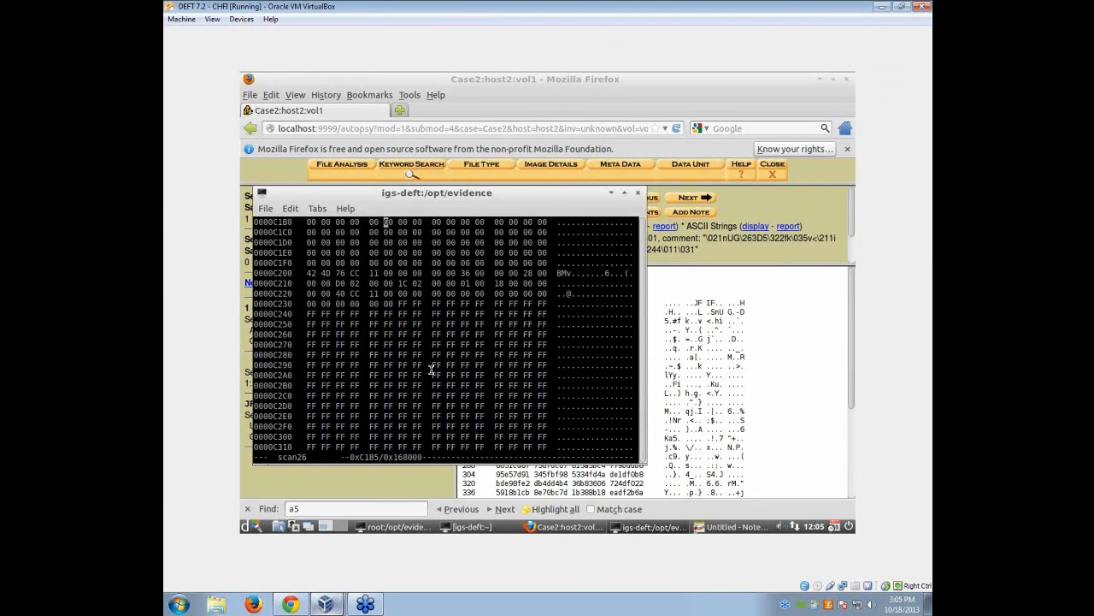
pyautogui.press('Up')
pyautogui.press('Up')
pyautogui.press('Up')
pyautogui.press('Up')
pyautogui.press('Up')
pyautogui.press('Up')
pyautogui.press('Up')
pyautogui.press('Up')
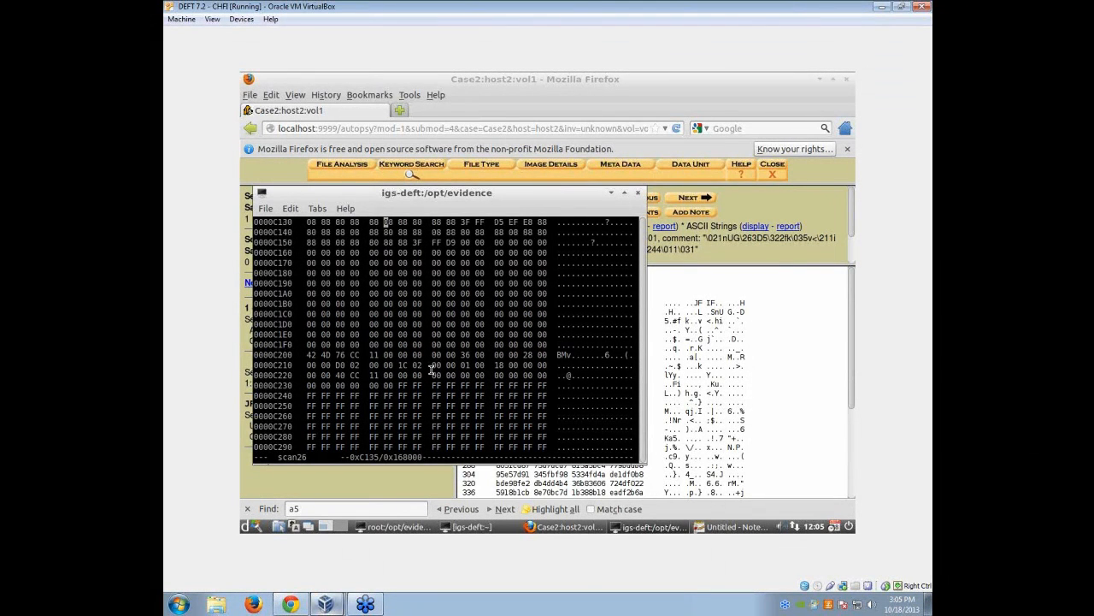
pyautogui.press('Down')
pyautogui.press('Down')
pyautogui.press('Right')
pyautogui.press('Right')
pyautogui.press('Right')
pyautogui.press('Right')
pyautogui.press('Right')
pyautogui.press('Right')
pyautogui.press('Right')
pyautogui.press('Right')
pyautogui.press('Right')
pyautogui.click(717, 527)
# Note the end offset 0xC15A, start 16896, length 32602 bytes and 64 sectors occupied.
pyautogui.moveTo(449, 79); pyautogui.dragTo(489, 100)
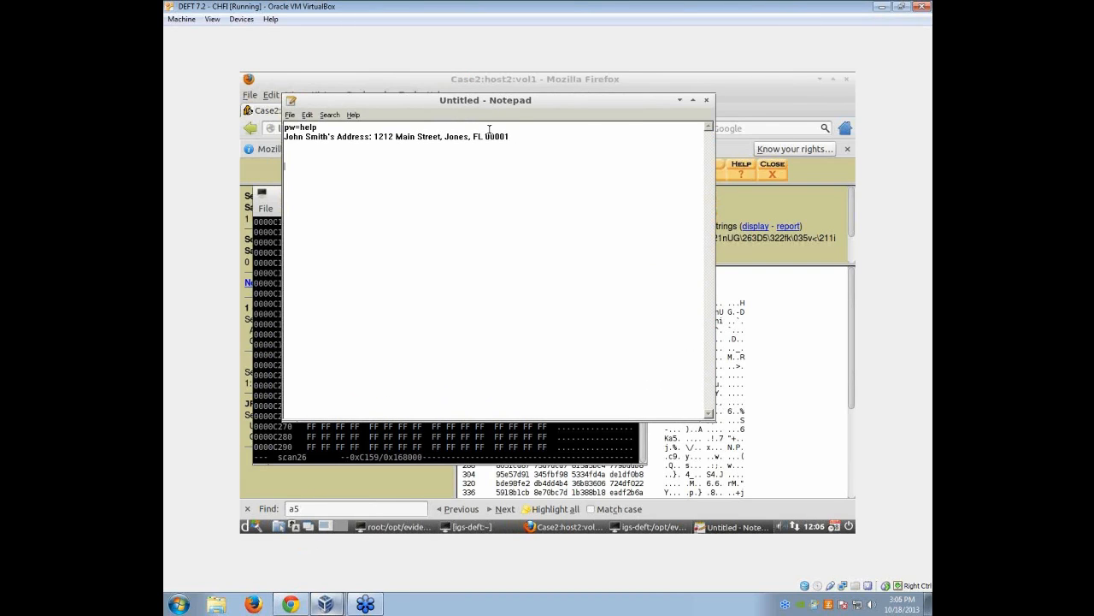
pyautogui.write('0x')
pyautogui.write('C1')
pyautogui.write('58 + 2')
pyautogui.write(' [EOI')
pyautogui.write(']')
pyautogui.write(' = 0x')
pyautogui.write('C15A')
pyautogui.write(' = 4949')
pyautogui.write('0')
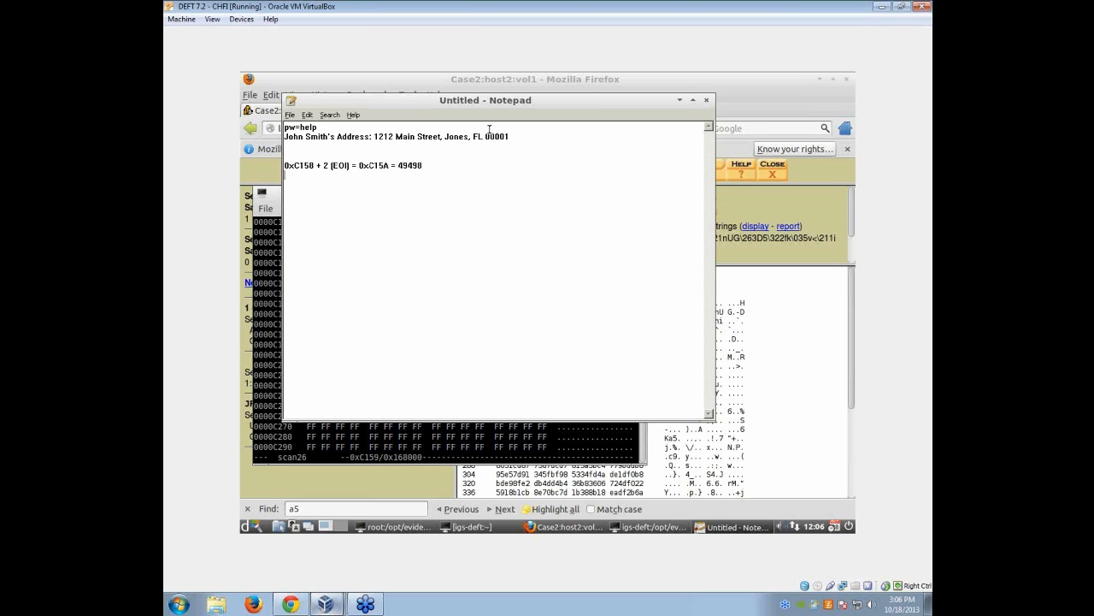
pyautogui.write('Start of sector 33 = 33 * 512 = 16896.')
pyautogui.press('Return')
pyautogui.write('Length')
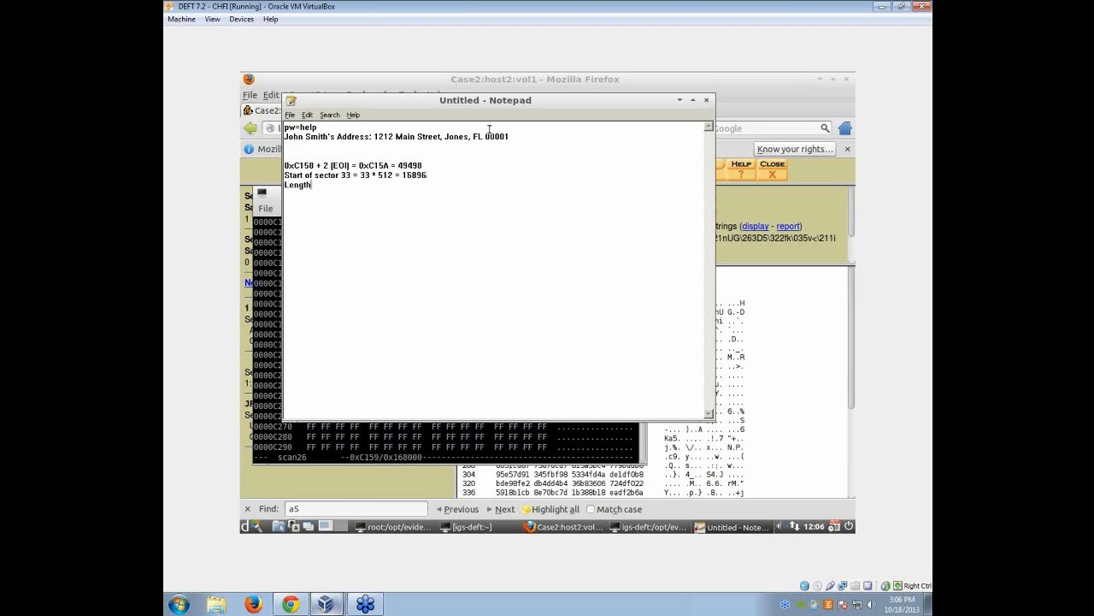
pyautogui.write(':of File = 49498 - 16896 = 32602 bytes')
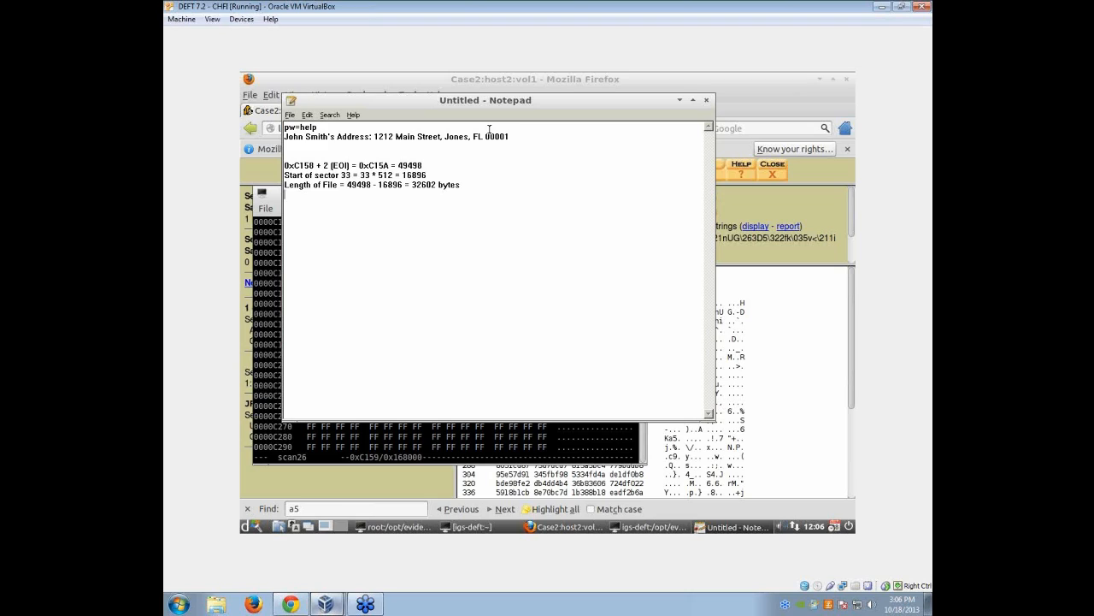
pyautogui.press('Return')
pyautogui.write('Sectors occupied = 32602 / 5')
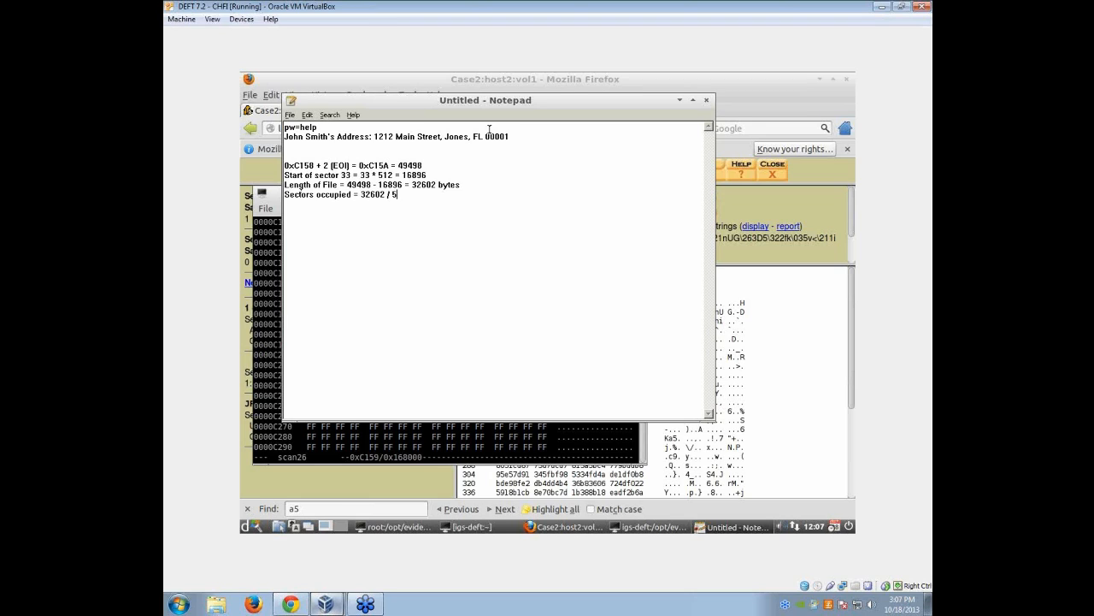
pyautogui.write('12 = 63.675 -> 64')
# Quit the hex editor and use dd to carve 64 sectors of scan26, from sector 33, into Downloads/image.zip.
pyautogui.click(363, 438)
pyautogui.hotkey('ctrl', 'c')
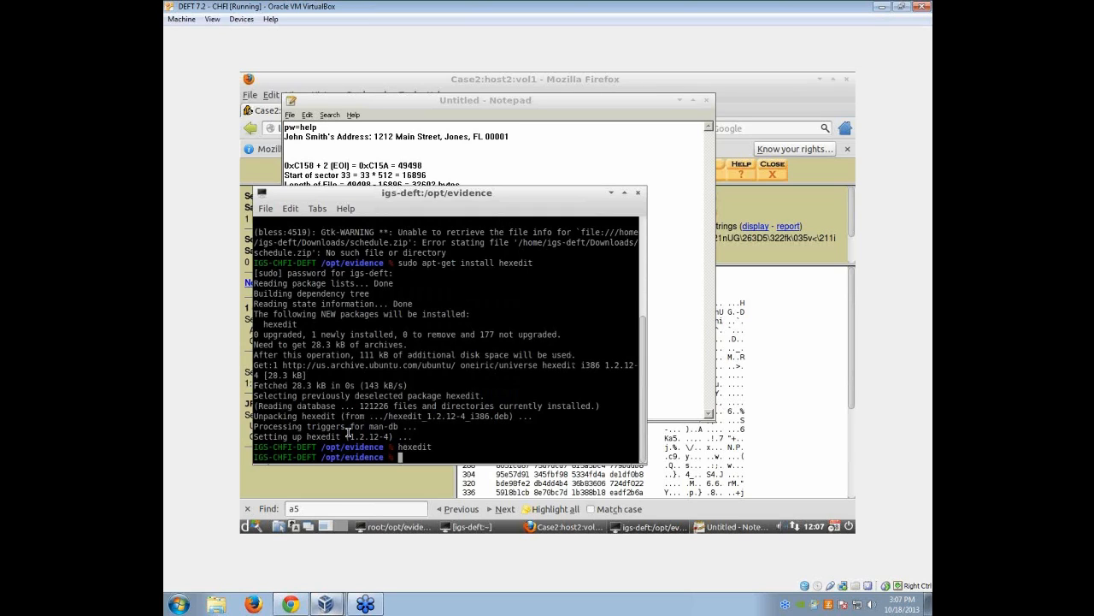
pyautogui.write('dd if=scan26 skip=33 count=')
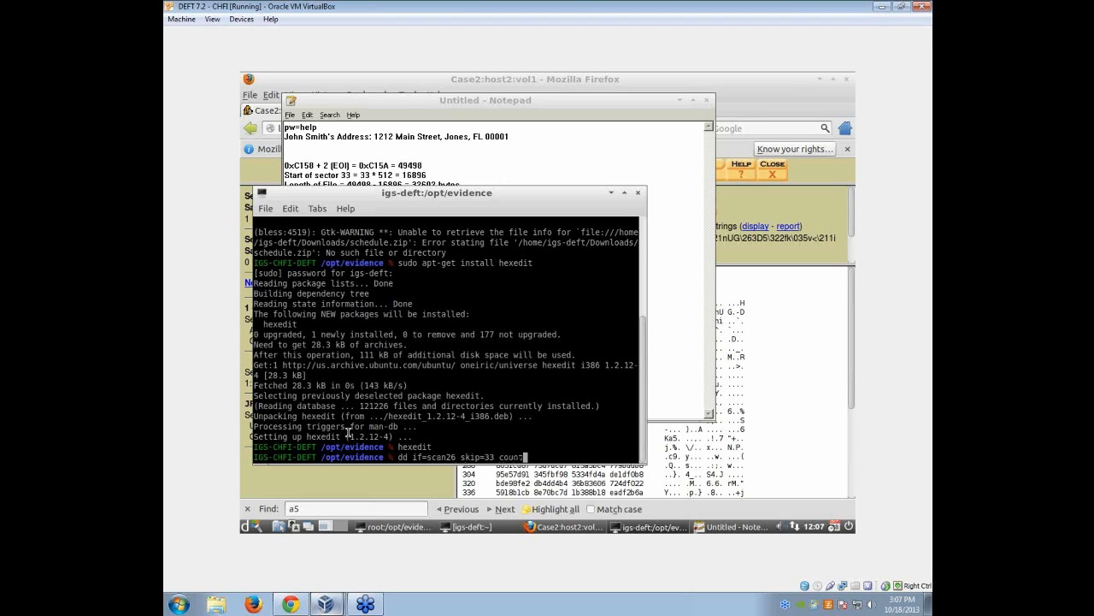
pyautogui.write('64 bs=512 of=/home/igs-def')
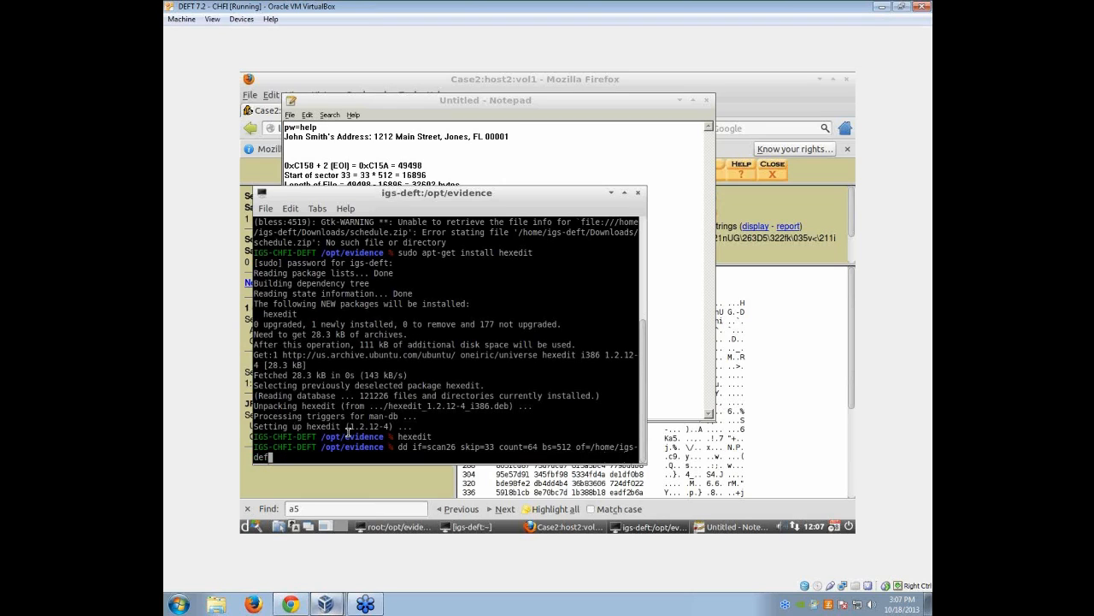
pyautogui.write('t/Downloads/image.zip')
pyautogui.press('Return')
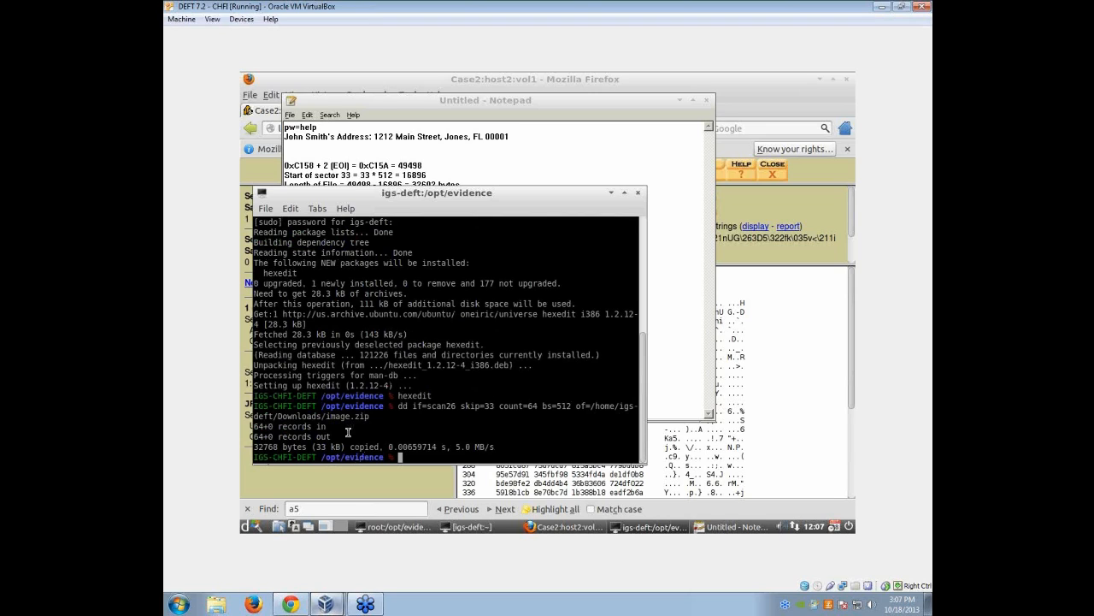
# Rerun the same dd carve with the output renamed to image.jpg.
pyautogui.press('Up')
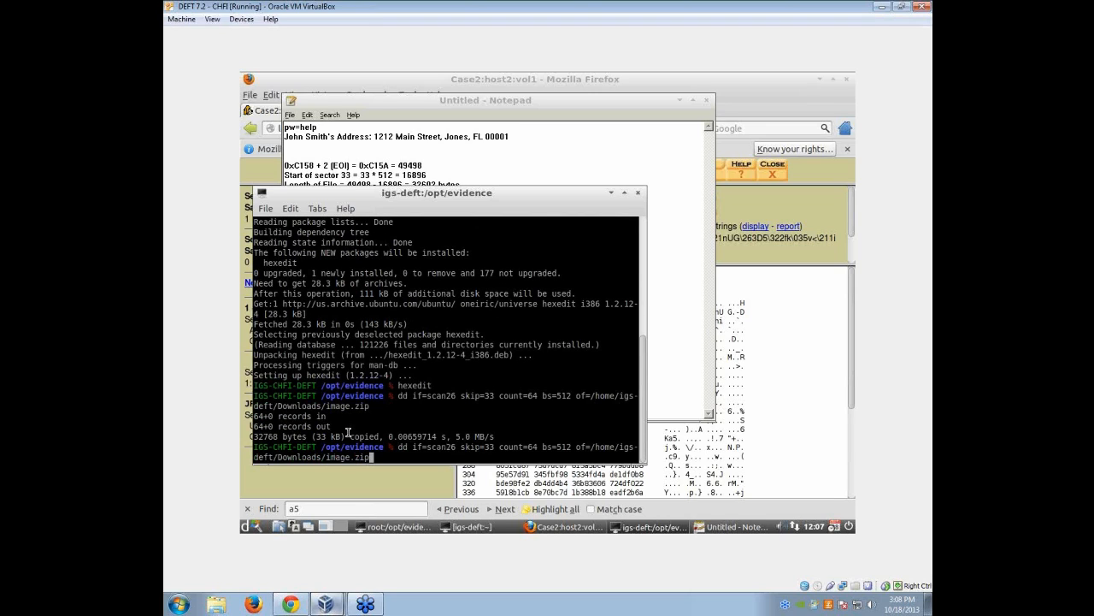
pyautogui.press('BackSpace')
pyautogui.press('BackSpace')
pyautogui.press('BackSpace')
pyautogui.write('jpg')
pyautogui.press('Return')
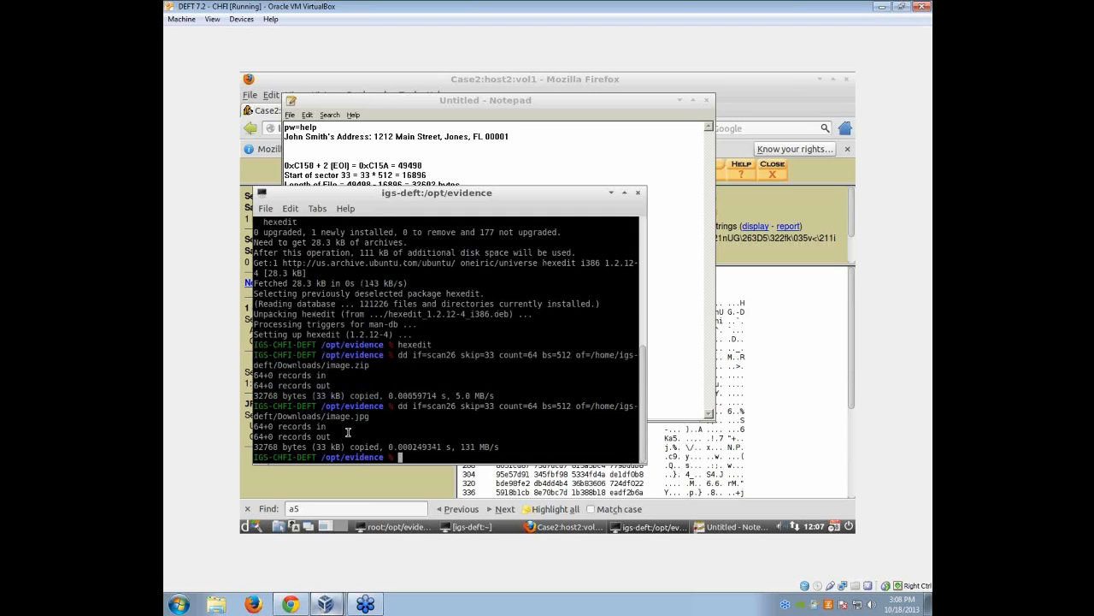
pyautogui.click(278, 526)
# Open Downloads and view the carved image.jpg, a street map marking Pier 12.
pyautogui.doubleClick(557, 197)
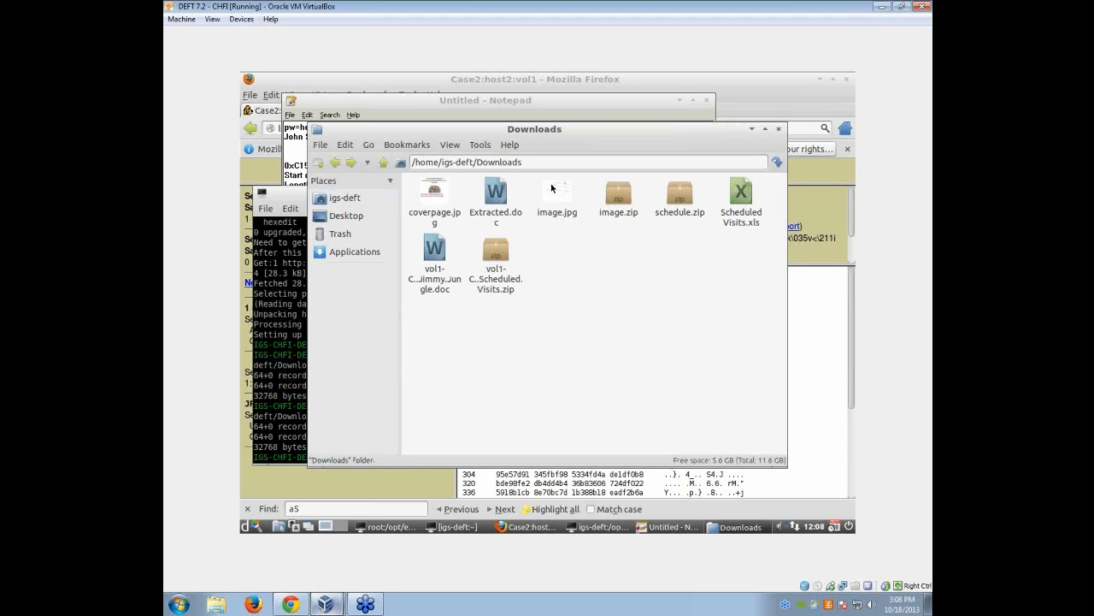
pyautogui.moveTo(558, 129); pyautogui.dragTo(547, 159)
pyautogui.doubleClick(685, 212)
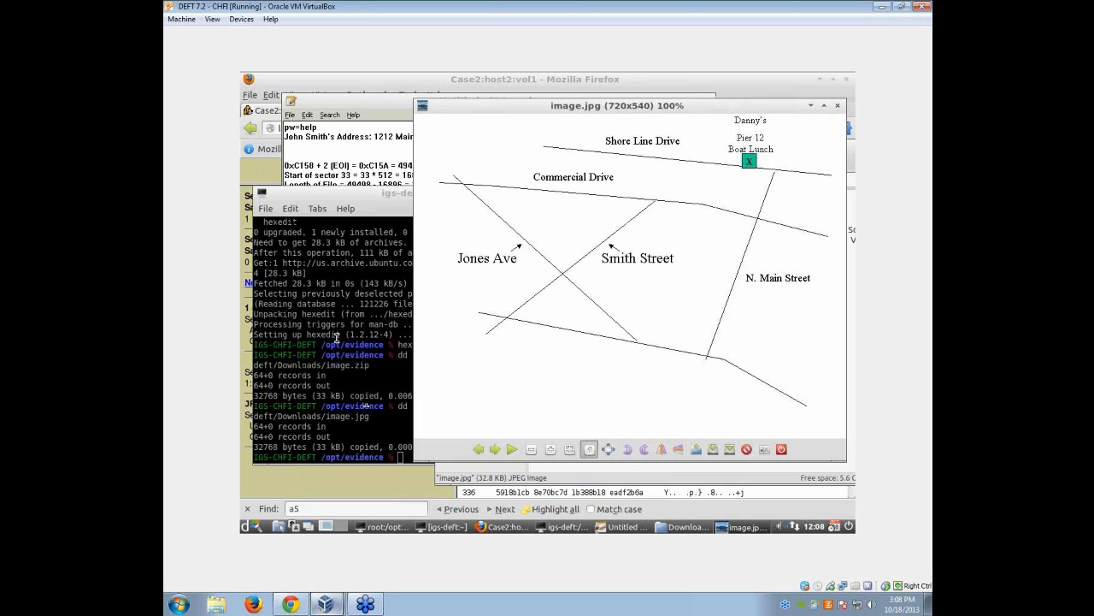
# Reopen scan26 in hexedit and look through its F1 help page.
pyautogui.click(337, 339)
pyautogui.press('Up')
pyautogui.press('Up')
pyautogui.press('Up')
pyautogui.press('Return')
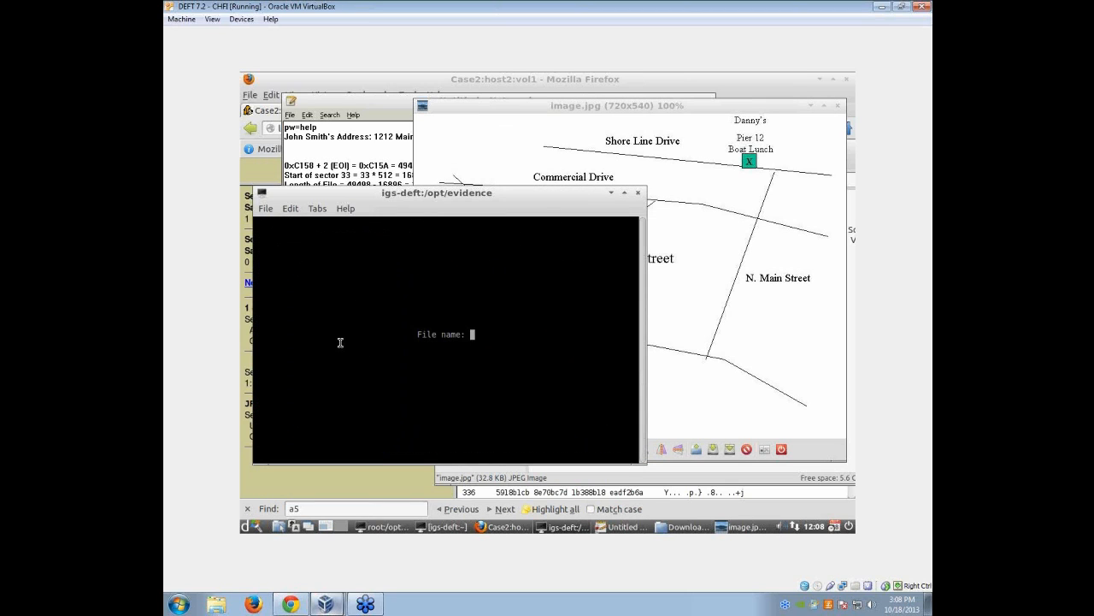
pyautogui.write('scan26')
pyautogui.press('Return')
pyautogui.press('s')
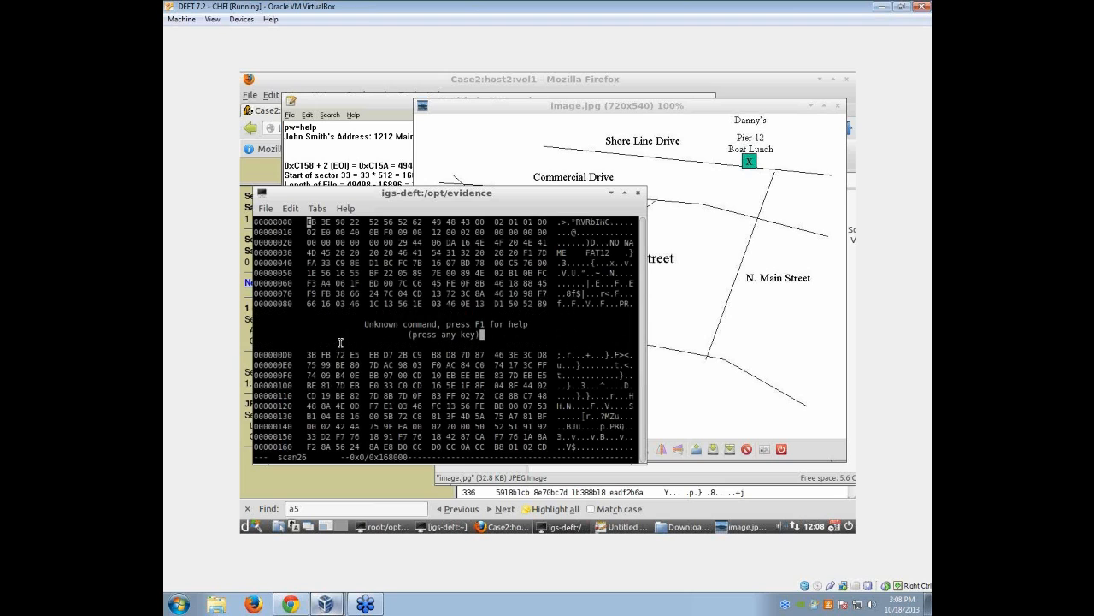
pyautogui.press('F1')
pyautogui.press('F1')
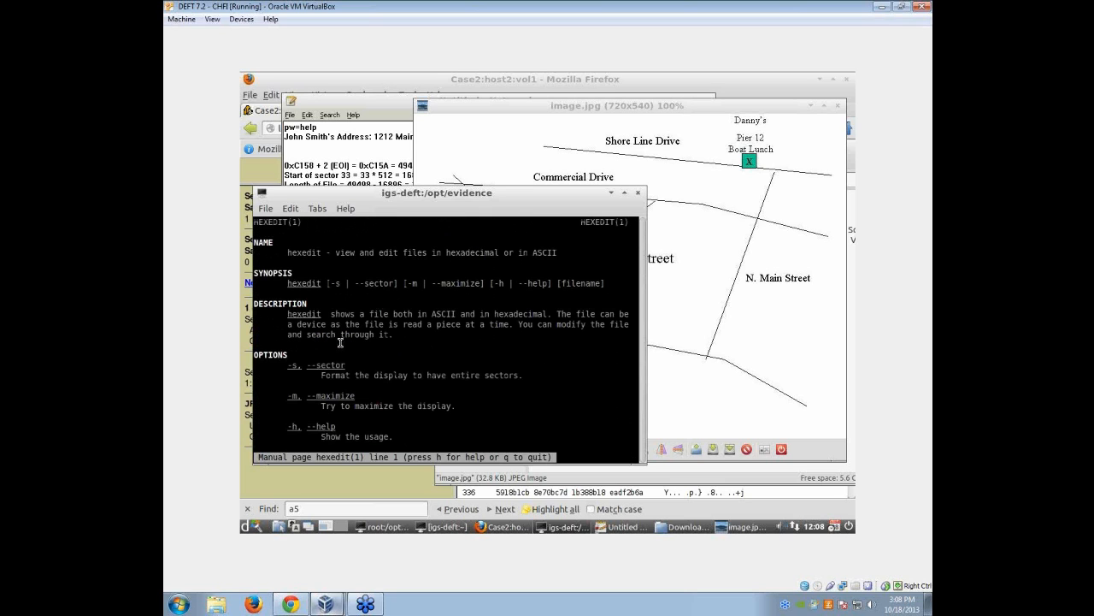
pyautogui.scroll(-5, 341, 342)
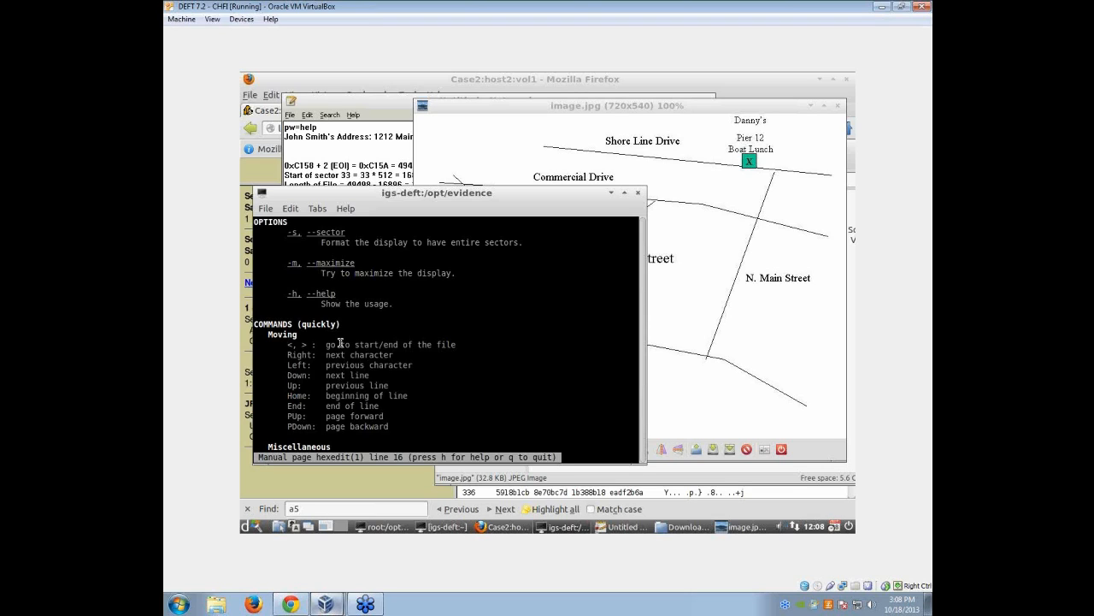
pyautogui.press('Escape')
pyautogui.press('Escape')
pyautogui.press('q')
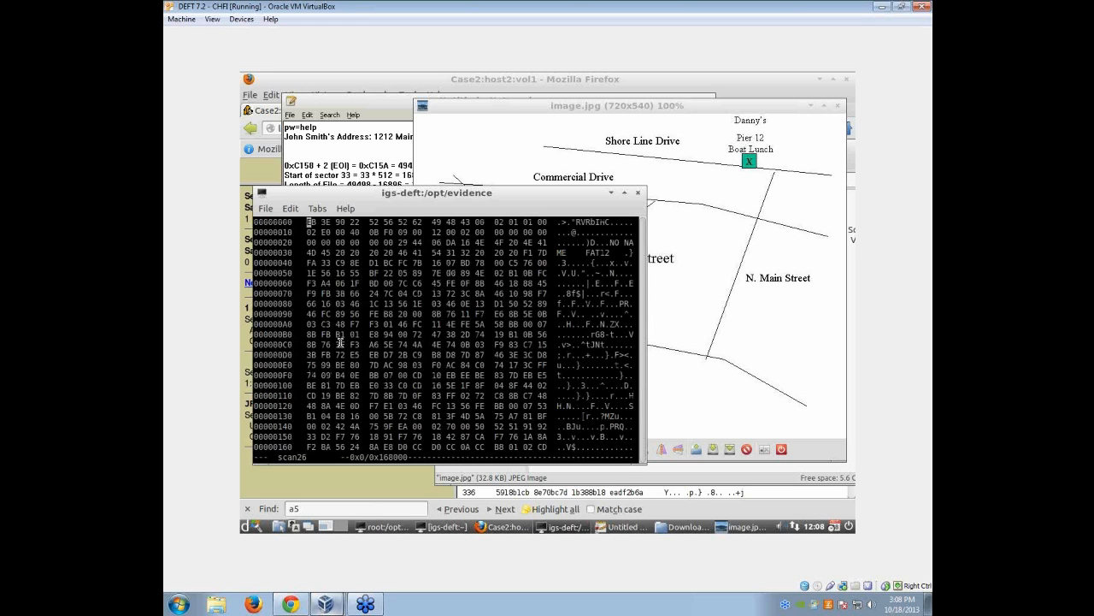
# Page down to the BM signature at offset 0xC200 and select the file-size bytes 76 CC 11 00.
pyautogui.press('pagedown')
pyautogui.press('pagedown')
pyautogui.press('pagedown')
pyautogui.press('pagedown')
pyautogui.press('pagedown')
pyautogui.press('pagedown')
pyautogui.press('pagedown')
pyautogui.press('pagedown')
pyautogui.press('pagedown')
pyautogui.press('pagedown')
pyautogui.press('pagedown')
pyautogui.press('pagedown')
pyautogui.press('pagedown')
pyautogui.press('pagedown')
pyautogui.press('pagedown')
pyautogui.press('pagedown')
pyautogui.press('pagedown')
pyautogui.press('pagedown')
pyautogui.press('pagedown')
pyautogui.press('pagedown')
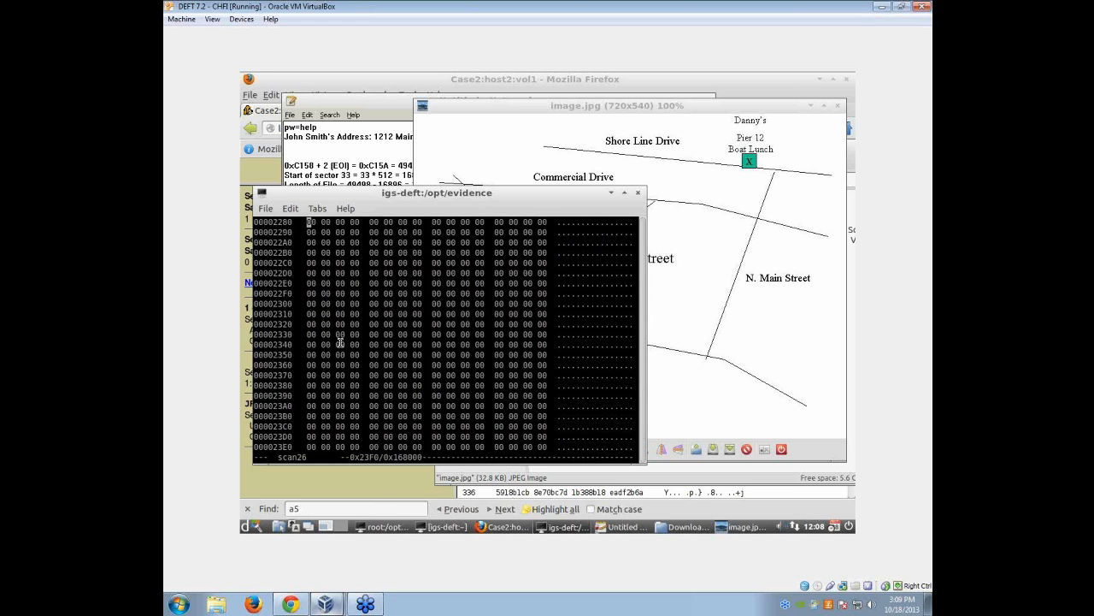
pyautogui.press('pagedown')
pyautogui.press('pagedown')
pyautogui.press('pagedown')
pyautogui.press('pagedown')
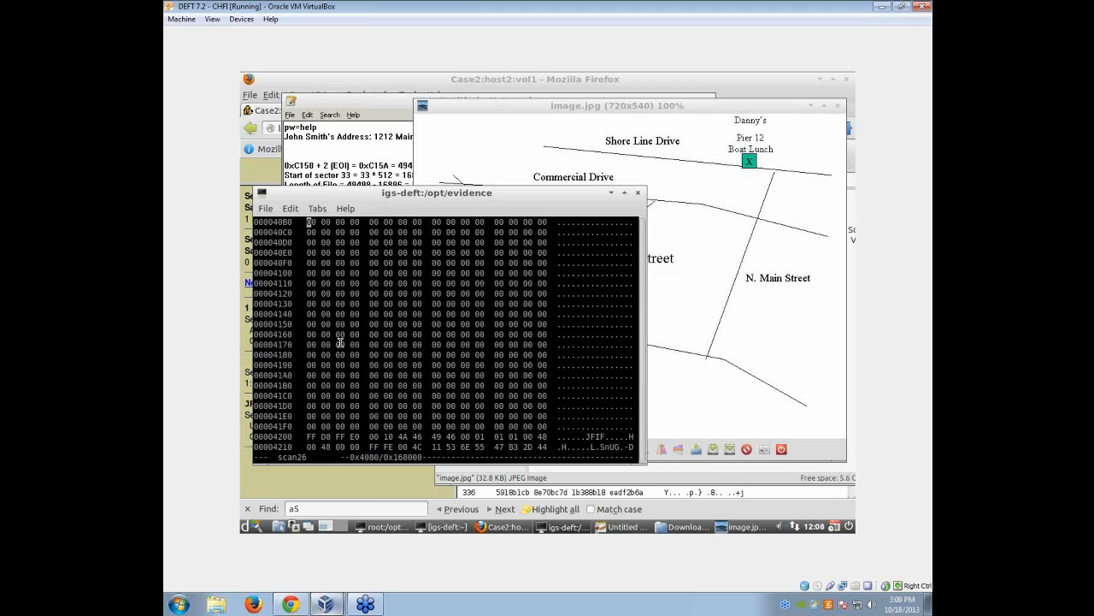
pyautogui.press('pagedown')
pyautogui.press('pagedown')
pyautogui.press('pagedown')
pyautogui.press('pagedown')
pyautogui.press('pagedown')
pyautogui.press('pagedown')
pyautogui.press('pagedown')
pyautogui.press('pagedown')
pyautogui.press('pagedown')
pyautogui.press('pagedown')
pyautogui.press('pagedown')
pyautogui.press('pagedown')
pyautogui.press('pagedown')
pyautogui.press('pagedown')
pyautogui.press('pagedown')
pyautogui.press('pagedown')
pyautogui.press('pagedown')
pyautogui.press('pagedown')
pyautogui.press('pagedown')
pyautogui.press('pagedown')
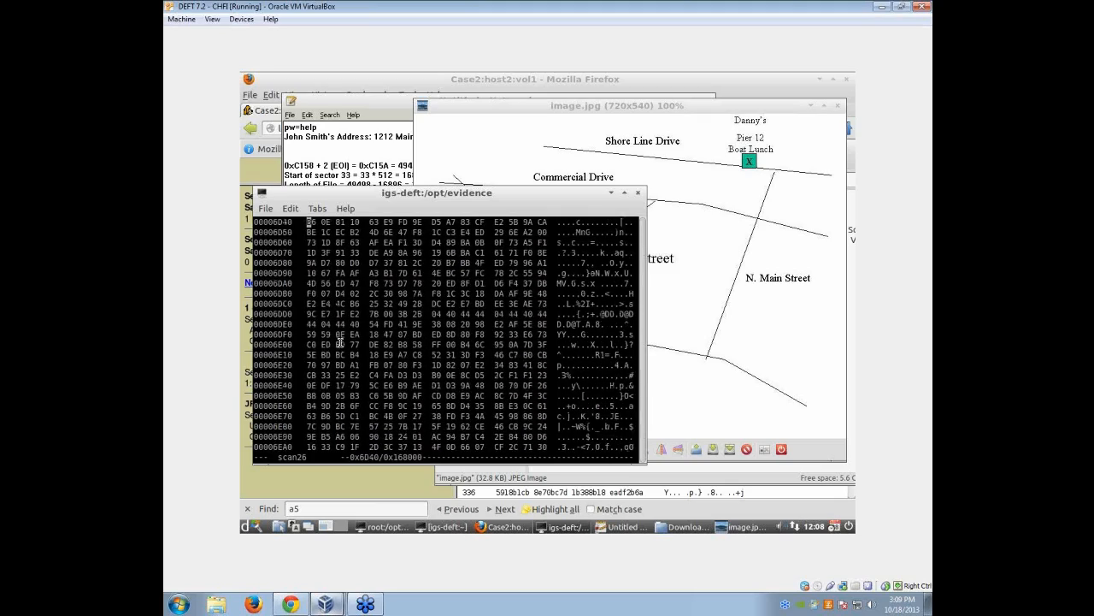
pyautogui.press('pagedown')
pyautogui.press('pagedown')
pyautogui.press('pagedown')
pyautogui.press('pagedown')
pyautogui.press('pagedown')
pyautogui.press('pagedown')
pyautogui.press('pagedown')
pyautogui.press('pagedown')
pyautogui.press('pagedown')
pyautogui.press('pagedown')
pyautogui.press('pagedown')
pyautogui.press('pagedown')
pyautogui.press('pagedown')
pyautogui.press('pagedown')
pyautogui.press('pagedown')
pyautogui.press('pagedown')
pyautogui.press('pagedown')
pyautogui.press('pagedown')
pyautogui.press('pagedown')
pyautogui.press('pagedown')
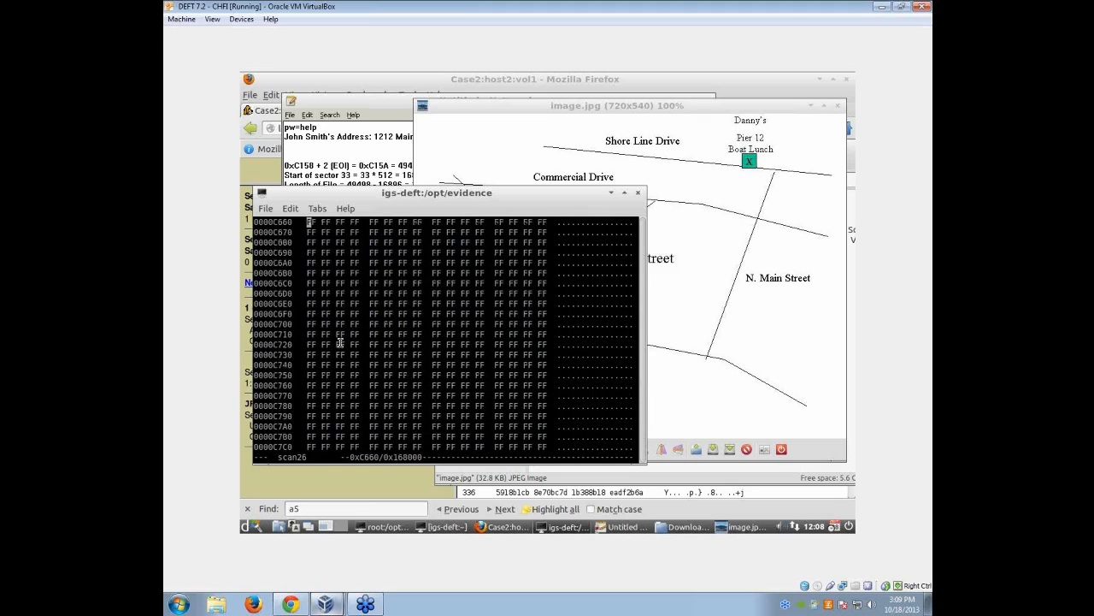
pyautogui.press('pageup')
pyautogui.press('pageup')
pyautogui.press('pageup')
pyautogui.press('pageup')
pyautogui.press('pageup')
pyautogui.press('pageup')
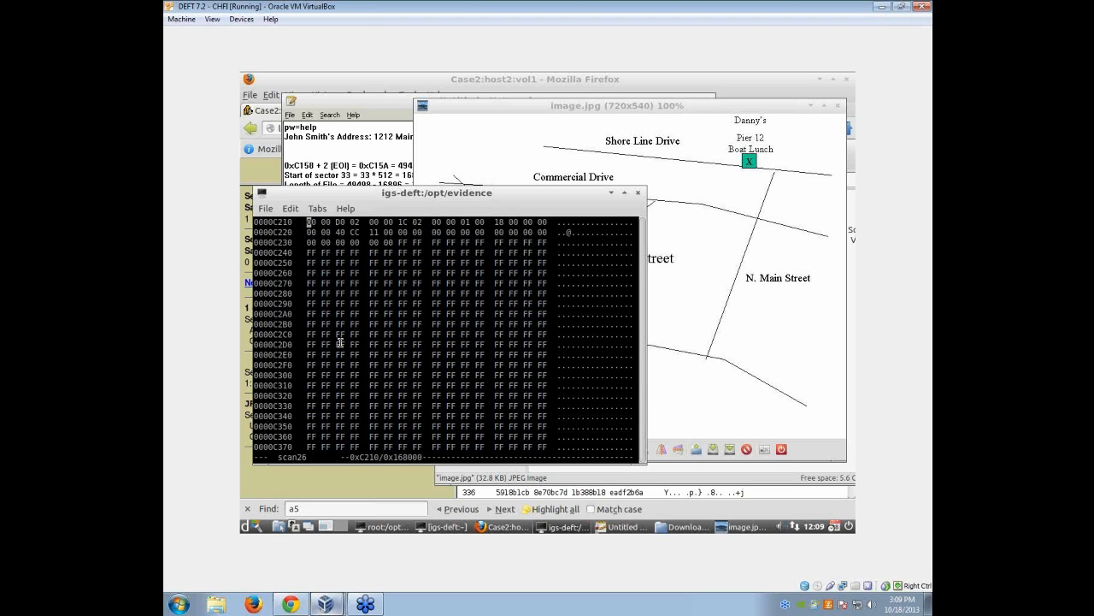
pyautogui.press('Up')
pyautogui.press('Up')
pyautogui.press('Up')
pyautogui.press('Up')
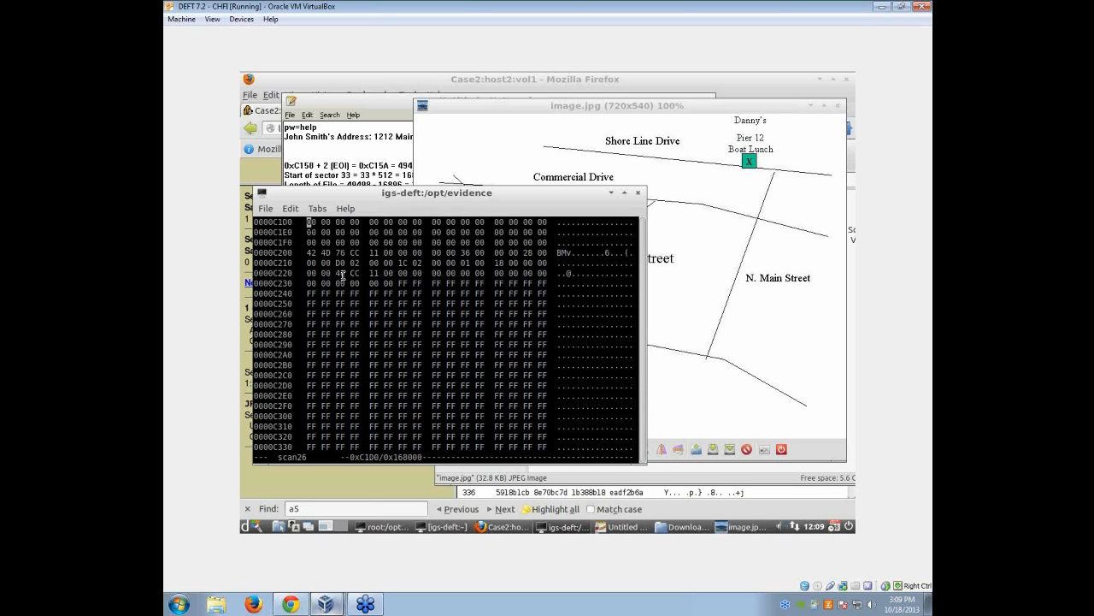
pyautogui.press('Down')
pyautogui.press('Down')
pyautogui.moveTo(566, 253); pyautogui.dragTo(579, 258)
pyautogui.press('Down')
pyautogui.moveTo(338, 253); pyautogui.dragTo(391, 255)
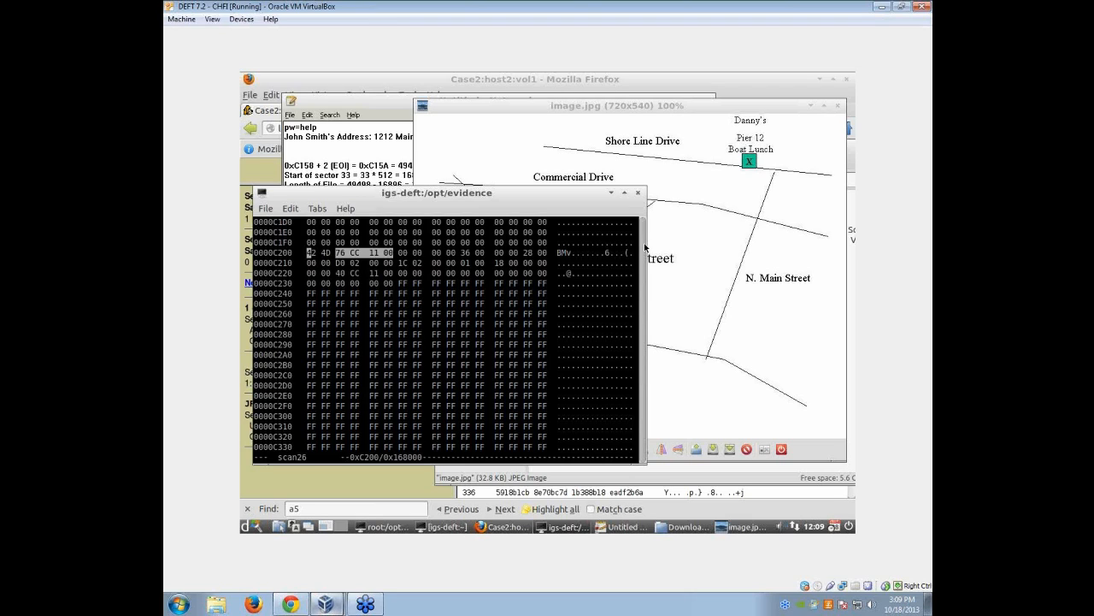
# Add the bitmap end-offset line 0xC200 + 0x0011CC76 - 0x1 = 0x128E75 to the notes.
pyautogui.click(624, 527)
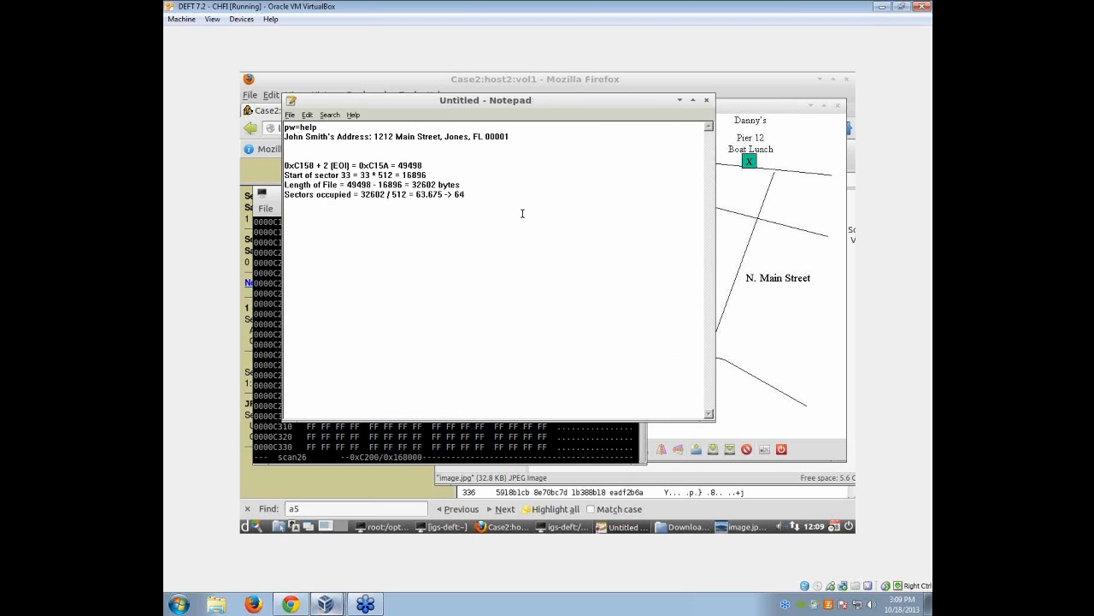
pyautogui.press('Return')
pyautogui.press('Return')
pyautogui.write('0xC200 + 0x0011CC76 - 0x1')
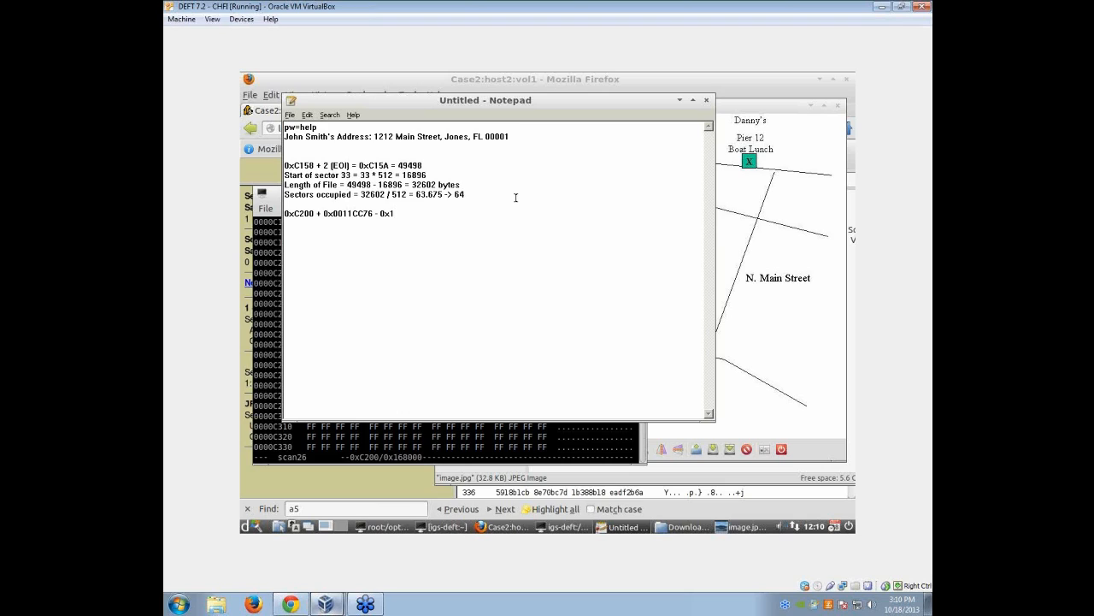
pyautogui.write(' = 0x128E75')
pyautogui.hotkey('shift', 'Home')
pyautogui.click(506, 367)
pyautogui.click(489, 453)
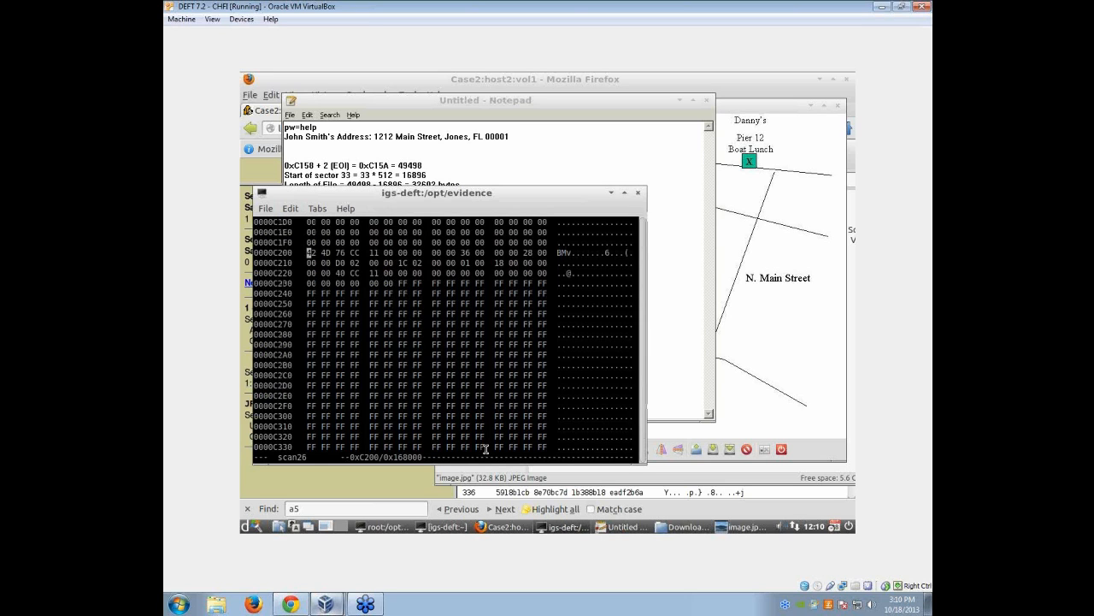
# Quit hexedit and use dd to carve 2279 sectors of scan26, from sector 97, into Downloads/image.bmp.
pyautogui.hotkey('ctrl', 'x')
pyautogui.moveTo(439, 203); pyautogui.dragTo(682, 185)
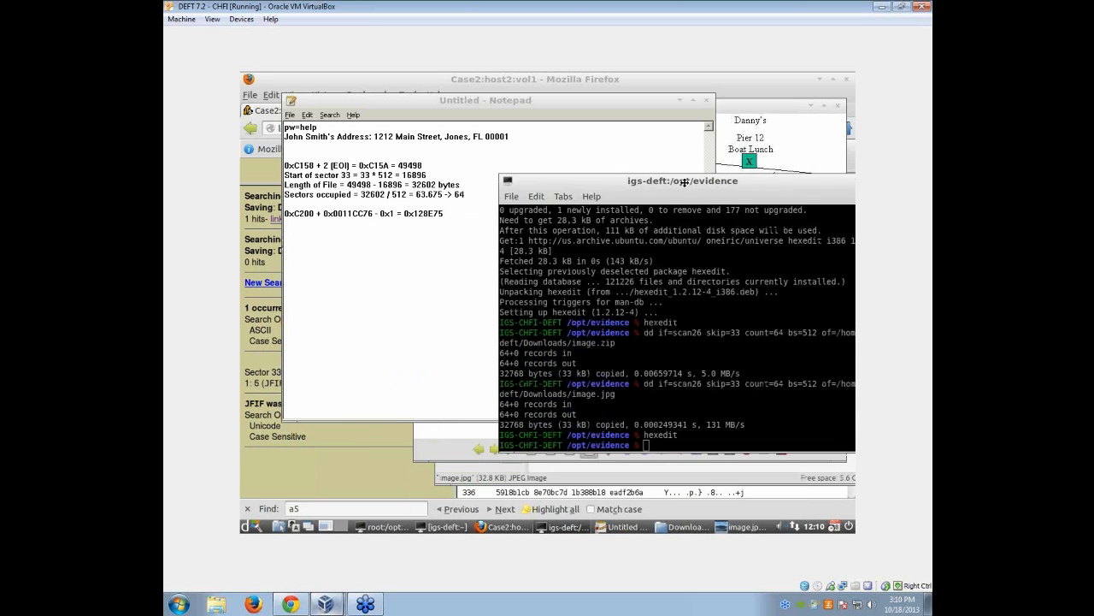
pyautogui.write('dd ')
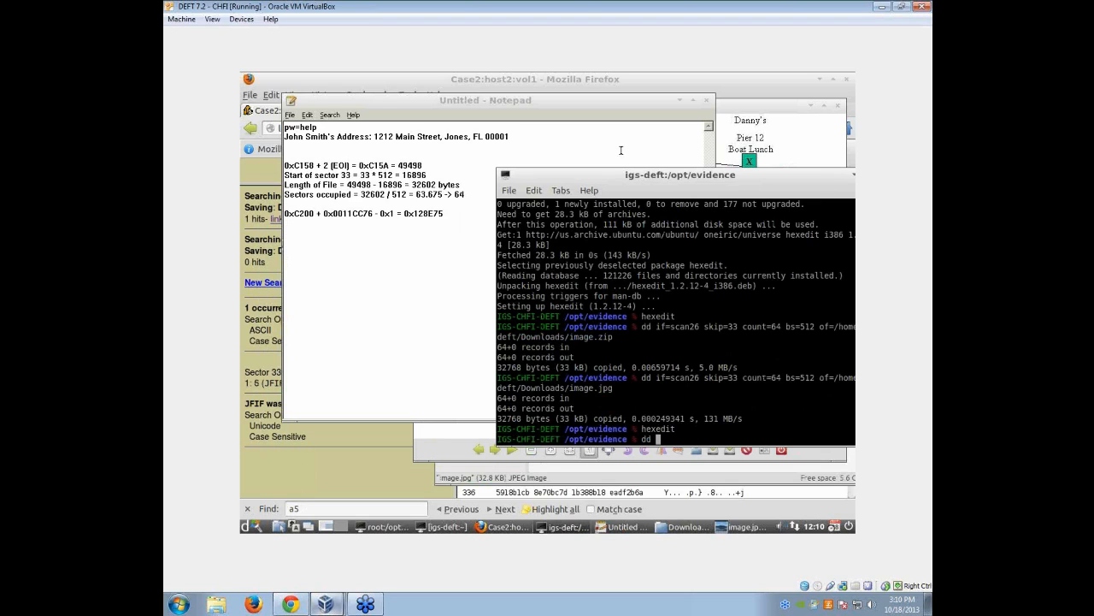
pyautogui.write('if=scan26 skip=97 count=2')
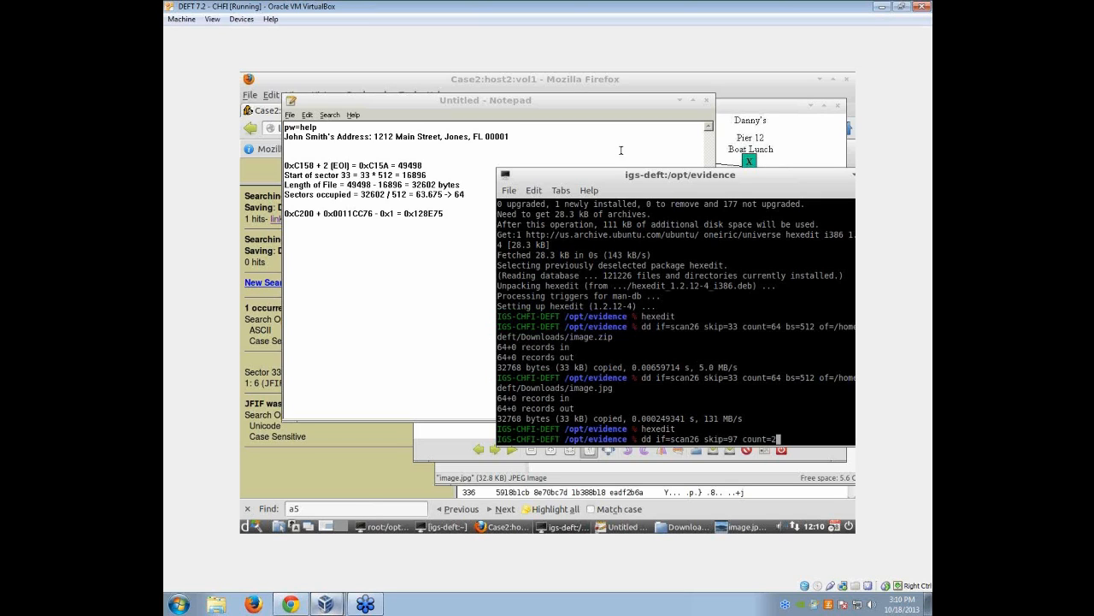
pyautogui.write('279 bs=512 of=/hos-deft')
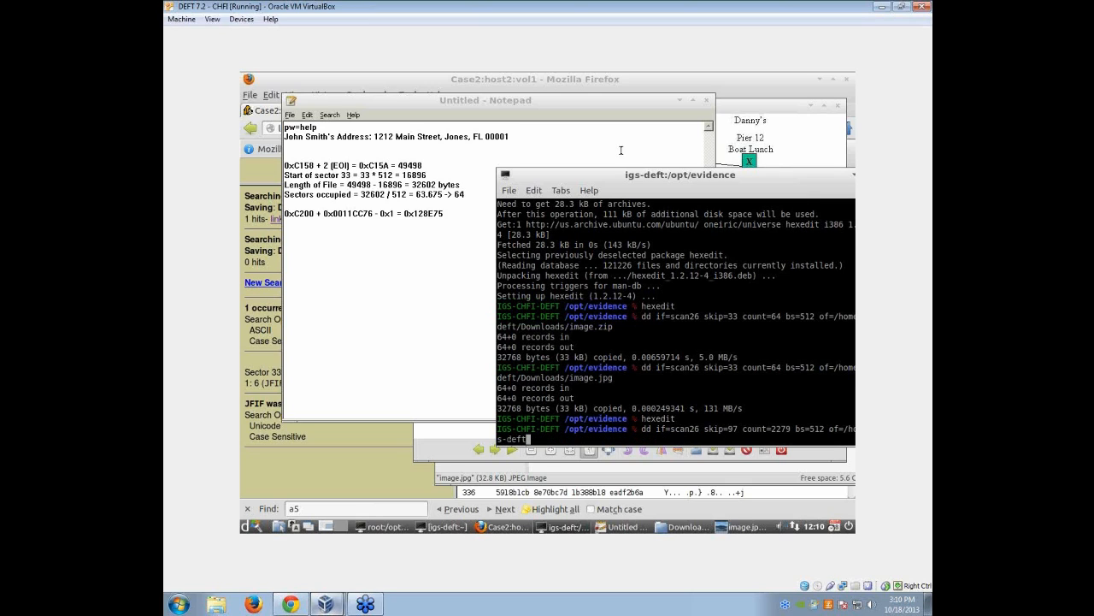
pyautogui.write('/Downloads/image.bmp')
pyautogui.press('Return')
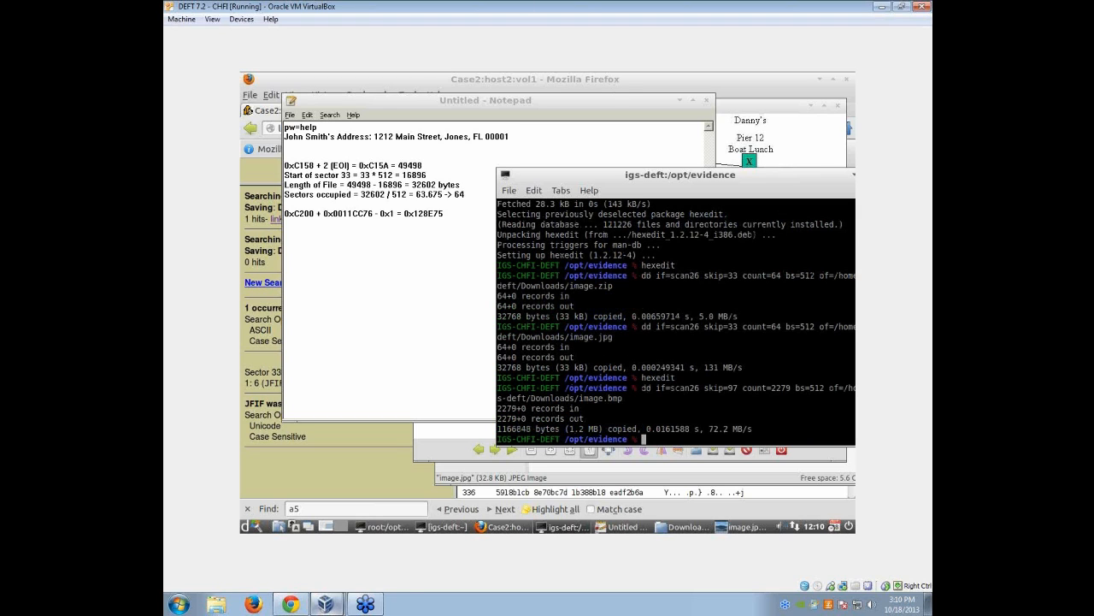
# Open the carved image.bmp from Downloads in the image viewer.
pyautogui.click(684, 526)
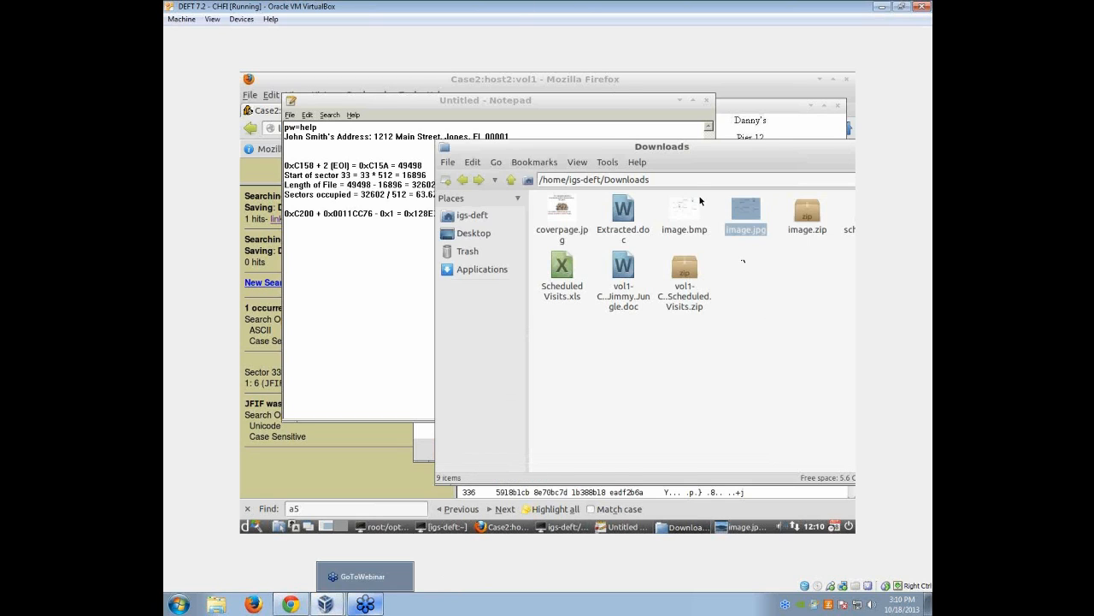
pyautogui.moveTo(689, 144); pyautogui.dragTo(540, 147)
pyautogui.doubleClick(535, 213)
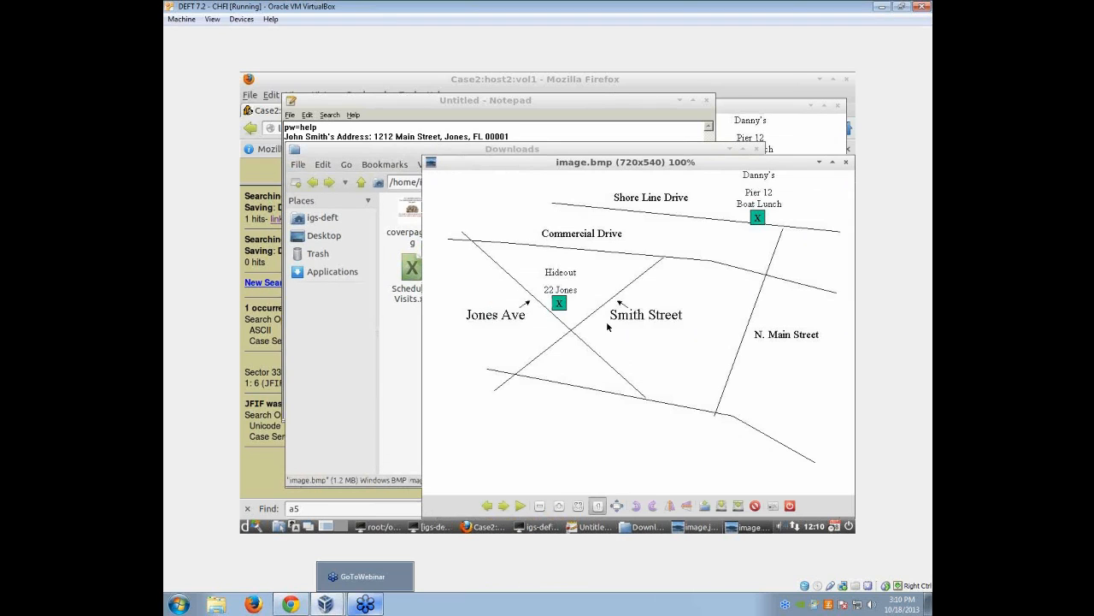